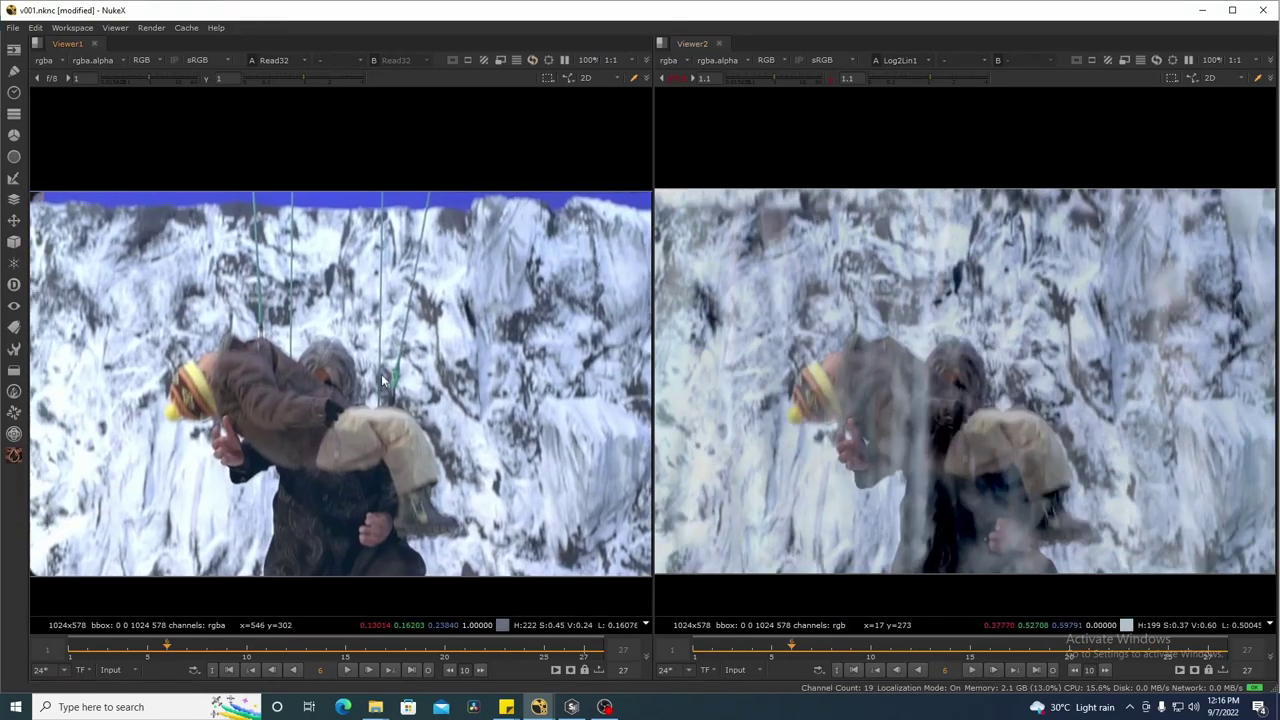
- Compare the original wire plate with the finished composite at several frames, examining the wires above the two actors
{"action": "left_click_drag", "start_coordinate": [491, 175], "coordinate": [363, 407]}
{"action": "left_click_drag", "start_coordinate": [316, 182], "coordinate": [242, 374]}
{"action": "left_click", "coordinate": [582, 648]}
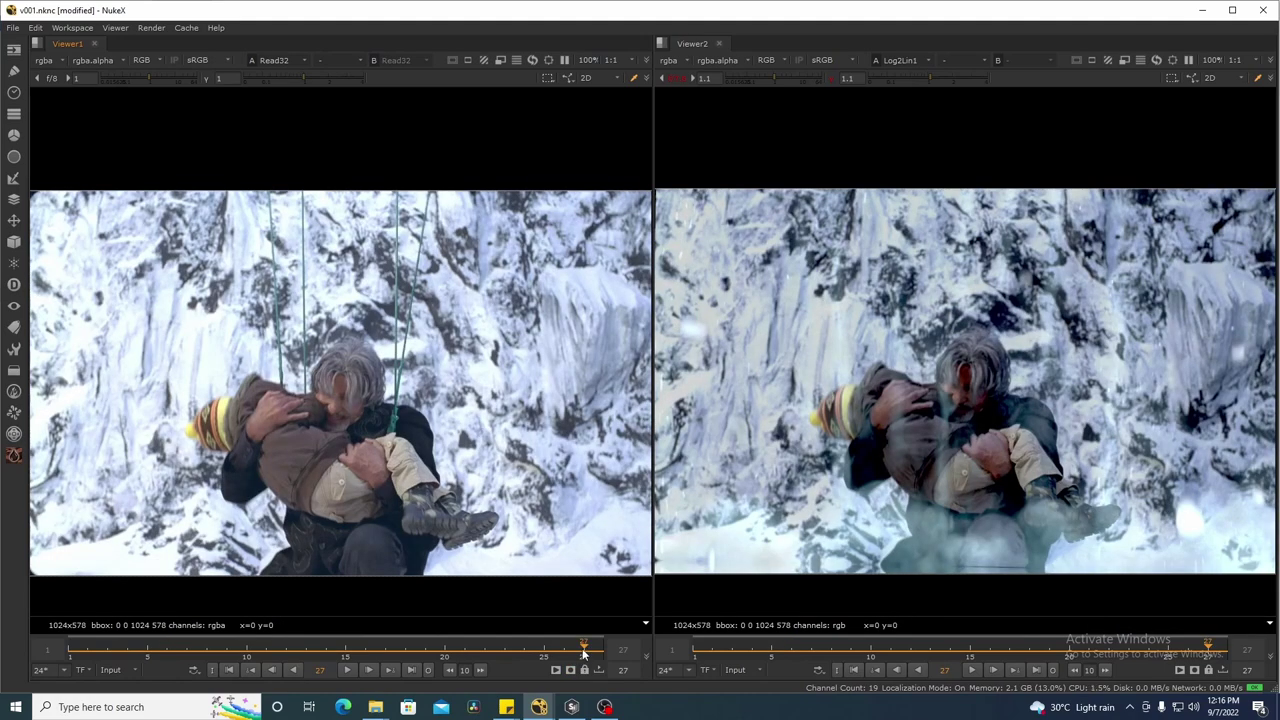
{"action": "mouse_move", "coordinate": [582, 648]}
{"action": "left_mouse_down"}
{"action": "mouse_move", "coordinate": [496, 637]}
{"action": "mouse_move", "coordinate": [582, 668]}
{"action": "left_mouse_up"}
{"action": "left_click_drag", "start_coordinate": [582, 668], "coordinate": [547, 636]}
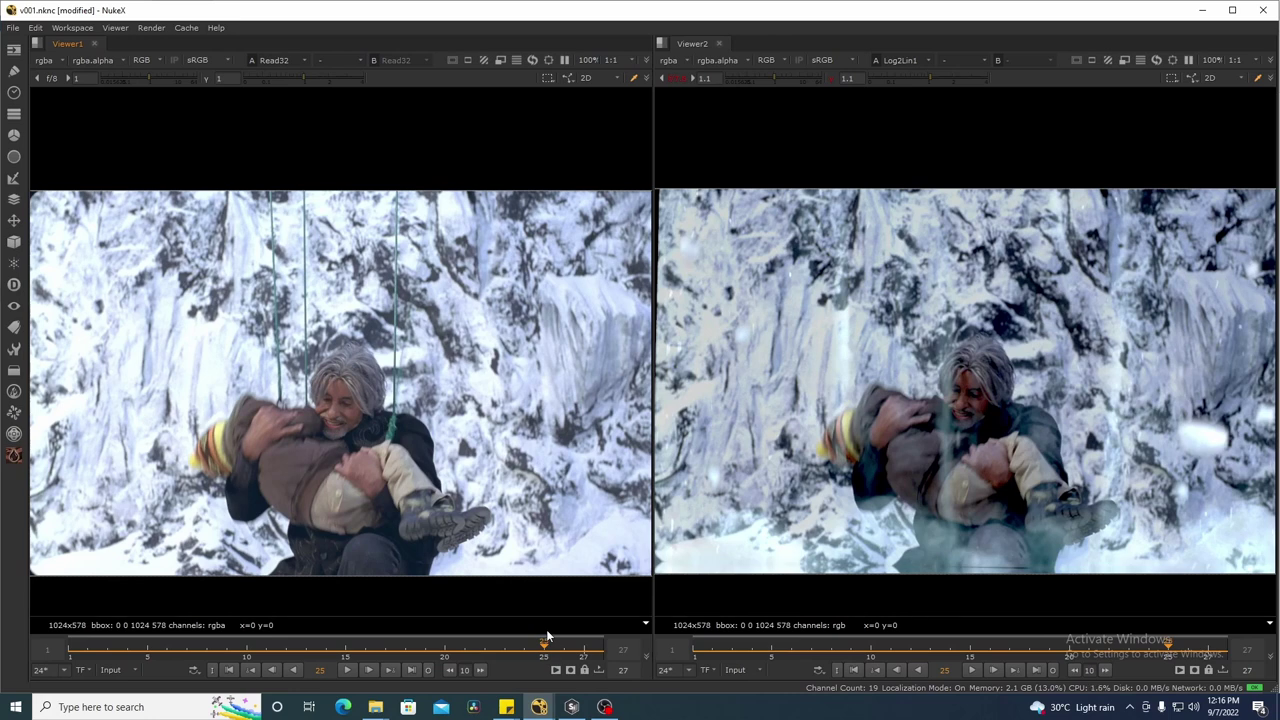
{"action": "mouse_move", "coordinate": [453, 367]}
{"action": "left_mouse_down"}
{"action": "mouse_move", "coordinate": [457, 332]}
{"action": "mouse_move", "coordinate": [455, 349]}
{"action": "left_mouse_up"}
{"action": "left_click_drag", "start_coordinate": [453, 203], "coordinate": [449, 213]}
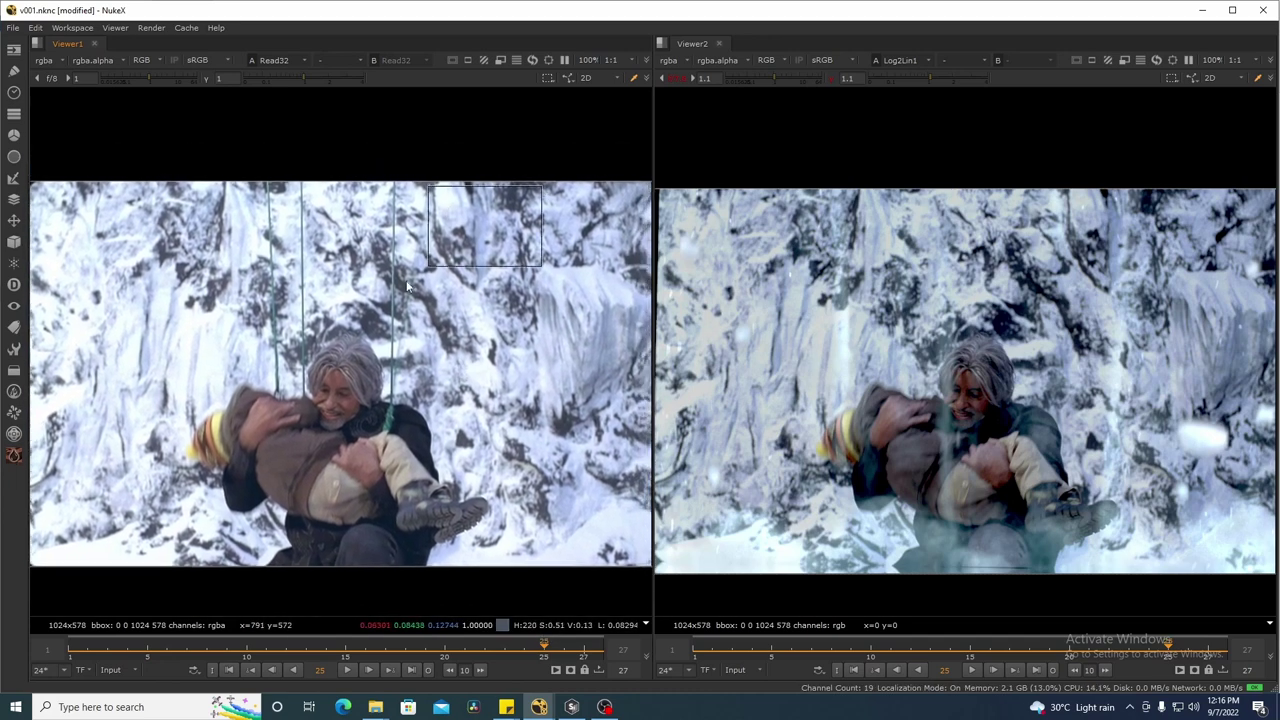
{"action": "left_click_drag", "start_coordinate": [543, 645], "coordinate": [355, 630]}
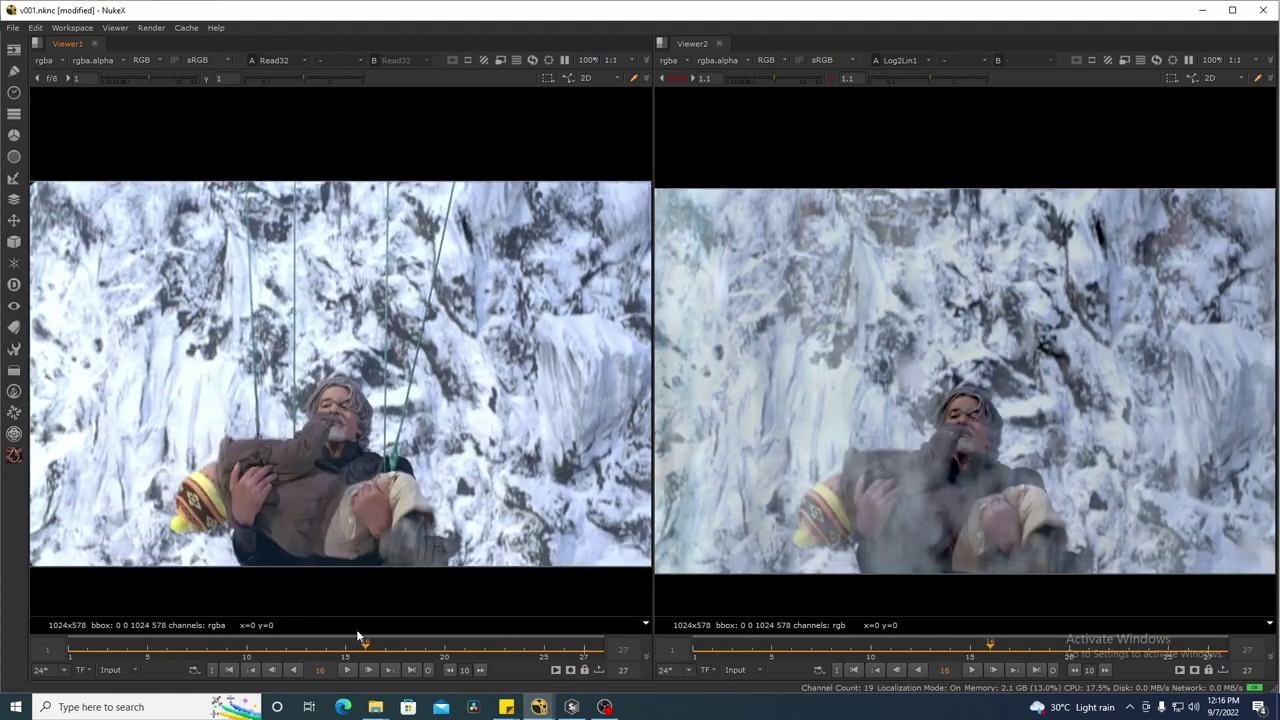
{"action": "left_click_drag", "start_coordinate": [378, 366], "coordinate": [398, 374]}
{"action": "left_click_drag", "start_coordinate": [86, 645], "coordinate": [381, 622]}
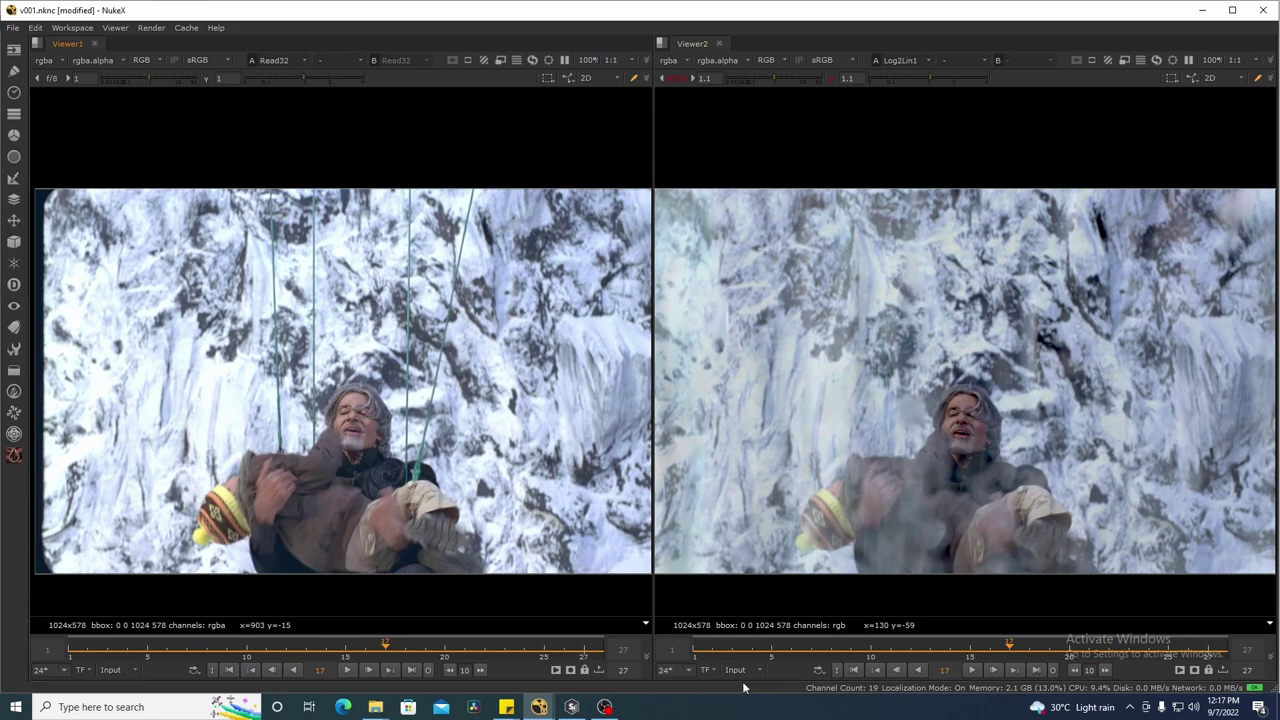
- Switch to Silhouette and create a session named PAINT from the AL_SV2_087 clip with the Paint template
{"action": "key", "text": "alt+Tab"}
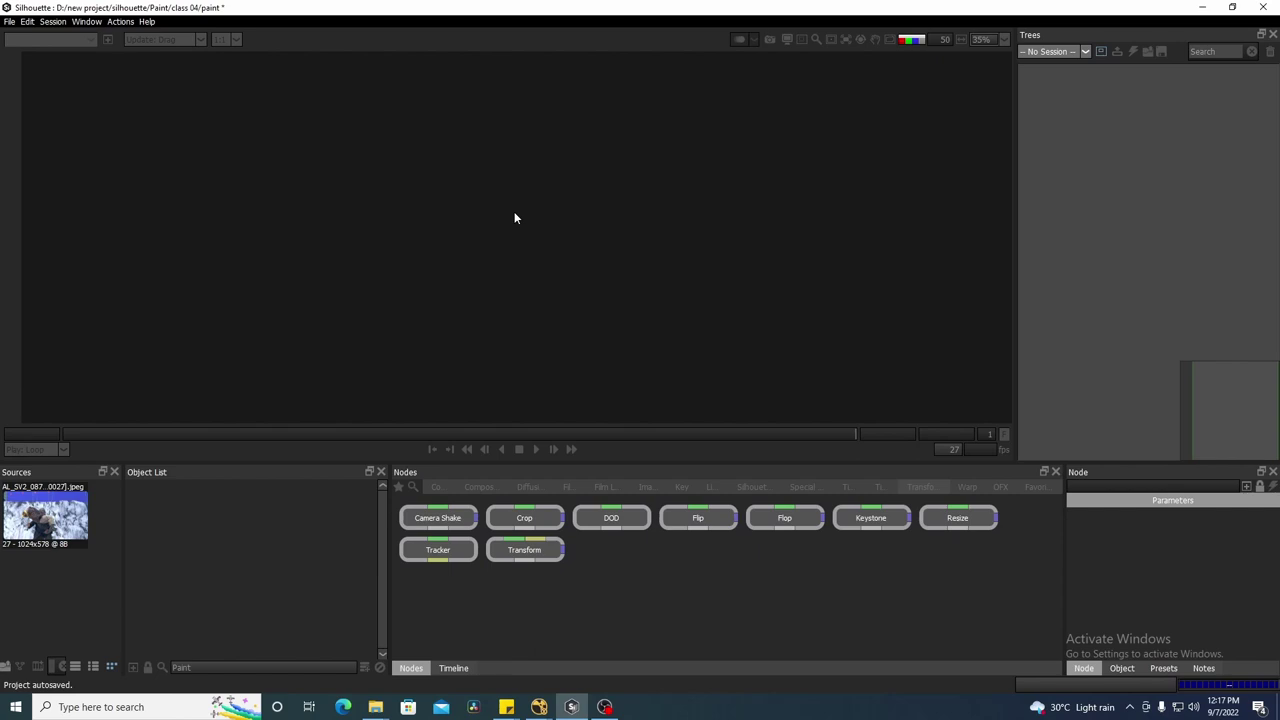
{"action": "left_click", "coordinate": [47, 516]}
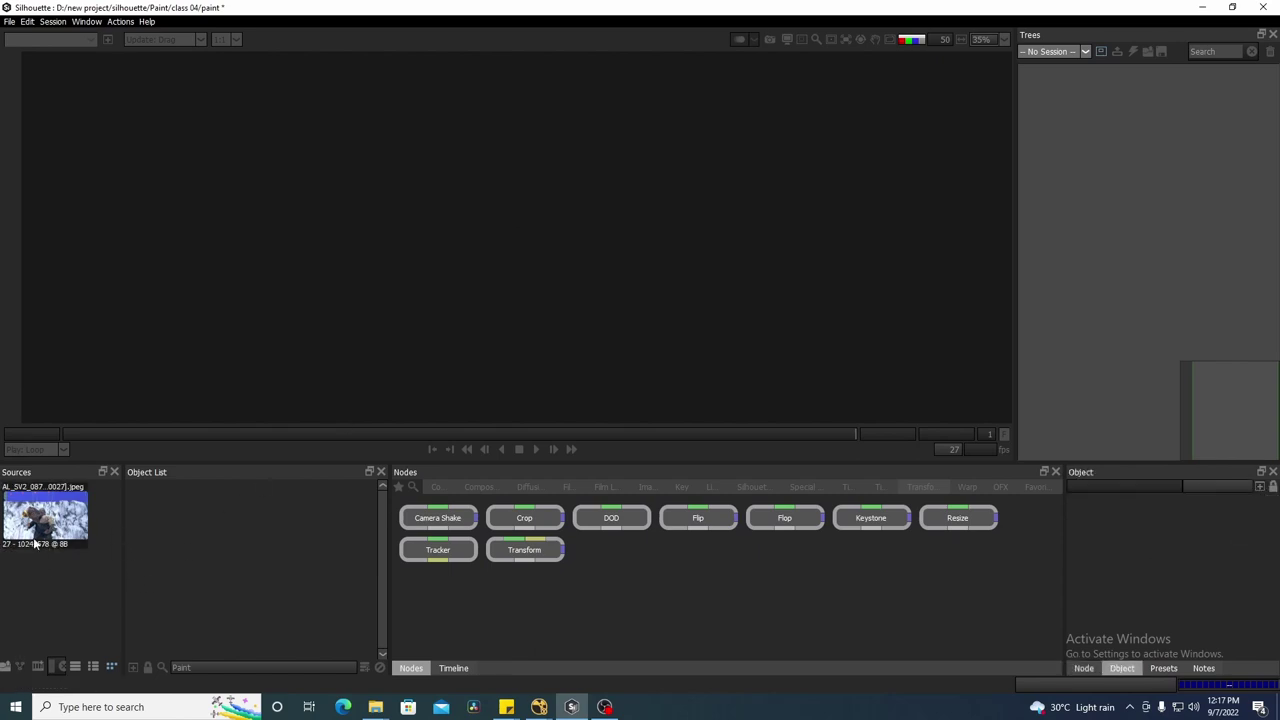
{"action": "left_click_drag", "start_coordinate": [47, 516], "coordinate": [1164, 208]}
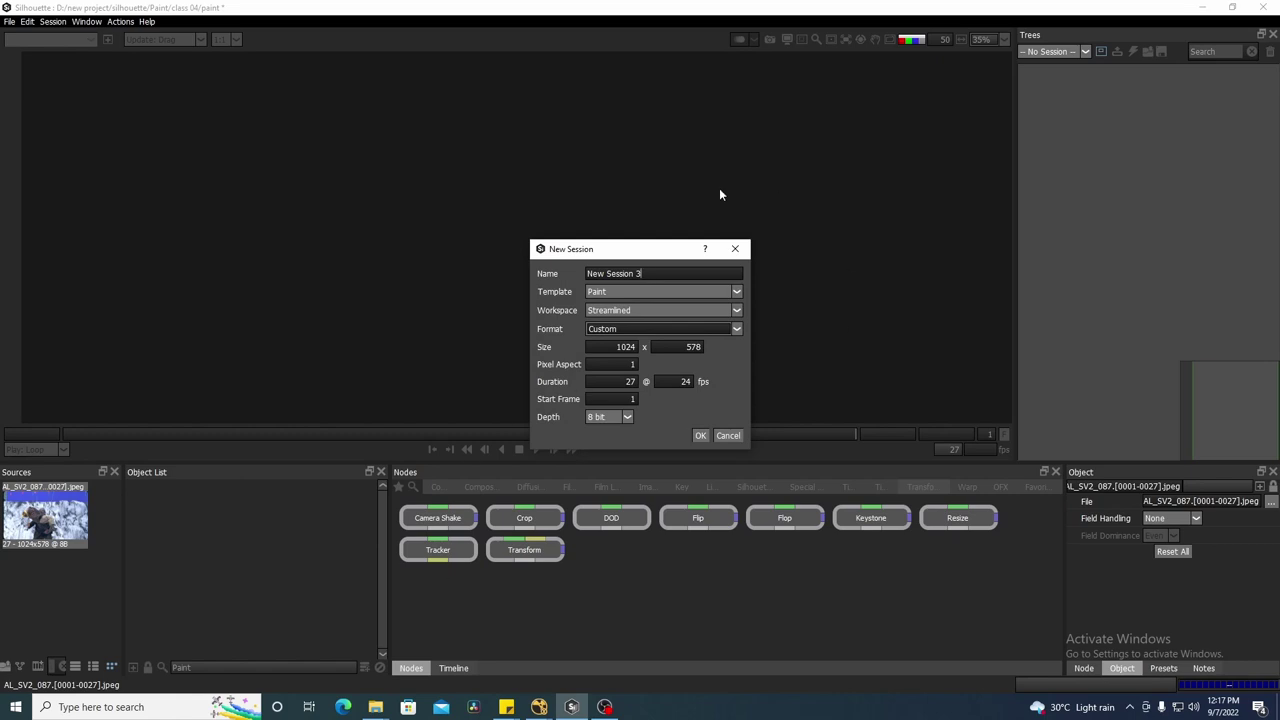
{"action": "left_click_drag", "start_coordinate": [666, 272], "coordinate": [498, 270]}
{"action": "type", "text": "PAINT"}
{"action": "left_click", "coordinate": [680, 291]}
{"action": "left_click", "coordinate": [628, 322]}
{"action": "left_click", "coordinate": [701, 436]}
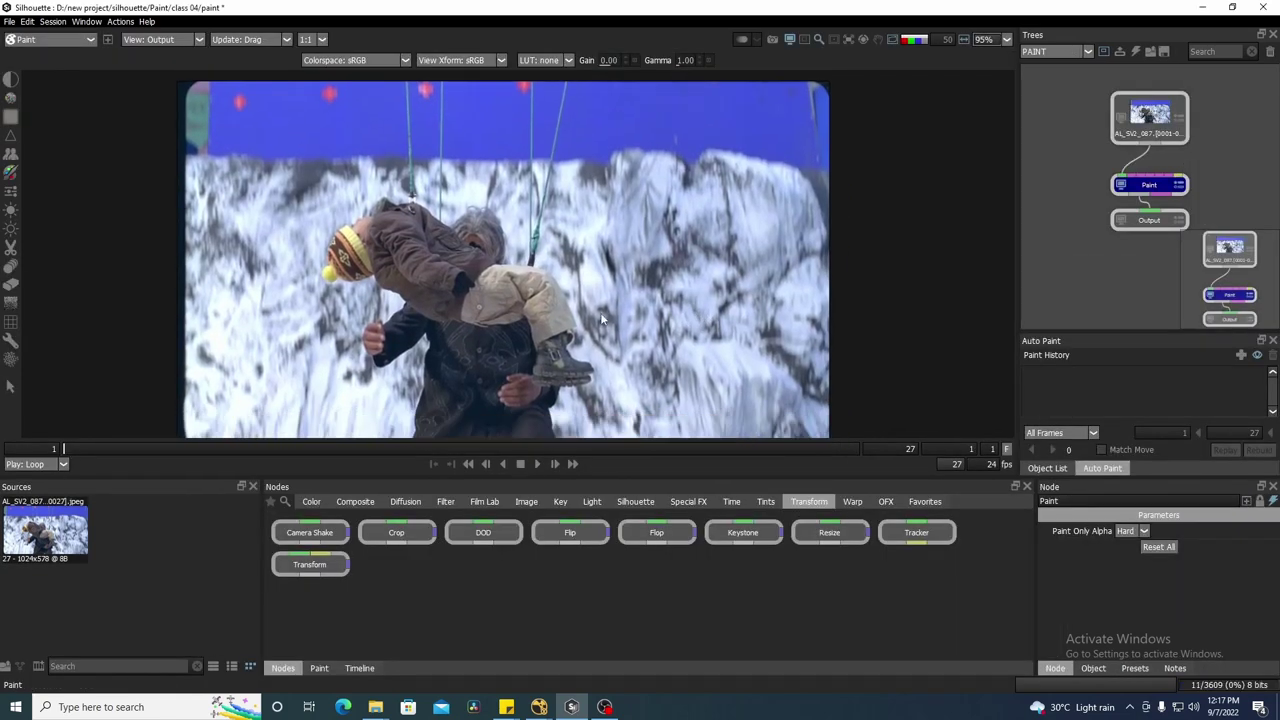
- Dock the Auto Paint panel between the Sources and Nodes panels
{"action": "left_click_drag", "start_coordinate": [673, 323], "coordinate": [618, 310]}
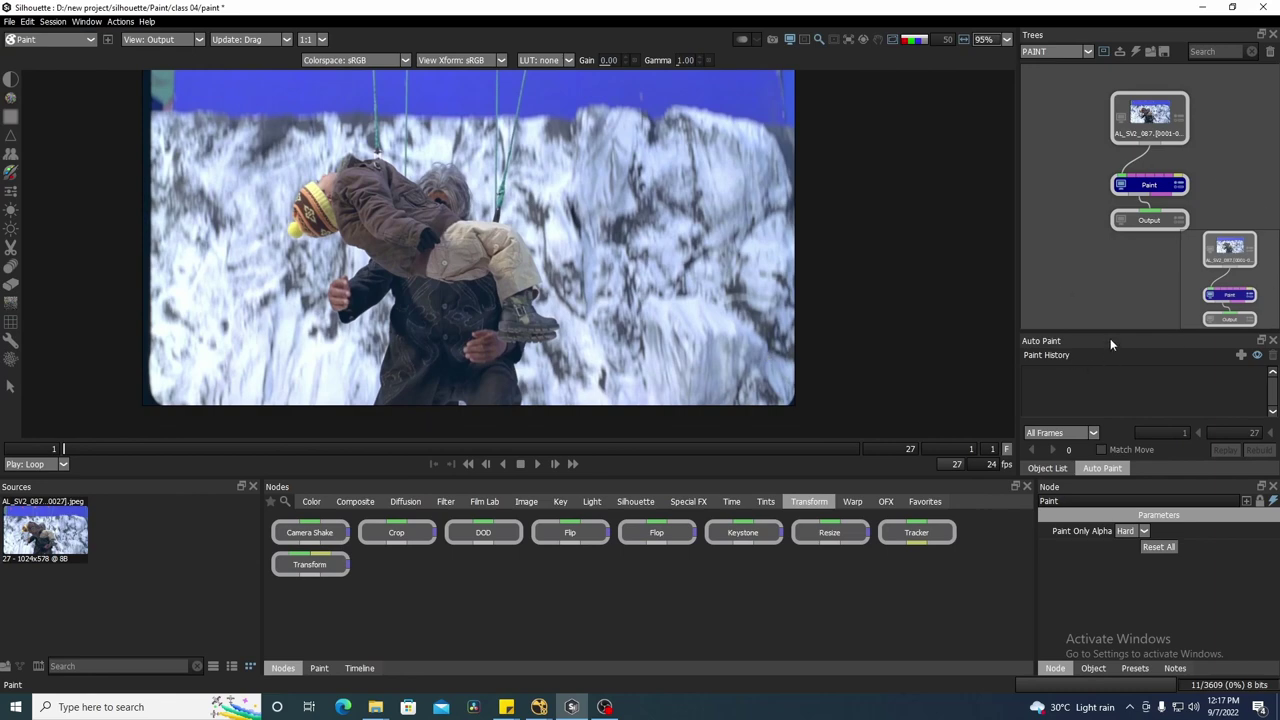
{"action": "mouse_move", "coordinate": [1110, 344]}
{"action": "left_mouse_down"}
{"action": "mouse_move", "coordinate": [209, 534]}
{"action": "mouse_move", "coordinate": [212, 520]}
{"action": "mouse_move", "coordinate": [282, 537]}
{"action": "left_mouse_up"}
{"action": "left_click_drag", "start_coordinate": [454, 558], "coordinate": [345, 548]}
- Spread the source, Paint and Output nodes vertically apart in the tree, leaving room between them
{"action": "left_click_drag", "start_coordinate": [1198, 299], "coordinate": [1182, 351]}
{"action": "left_click_drag", "start_coordinate": [1143, 278], "coordinate": [1143, 471]}
{"action": "mouse_move", "coordinate": [1175, 191]}
{"action": "left_mouse_down"}
{"action": "mouse_move", "coordinate": [1179, 212]}
{"action": "mouse_move", "coordinate": [1154, 161]}
{"action": "left_mouse_up"}
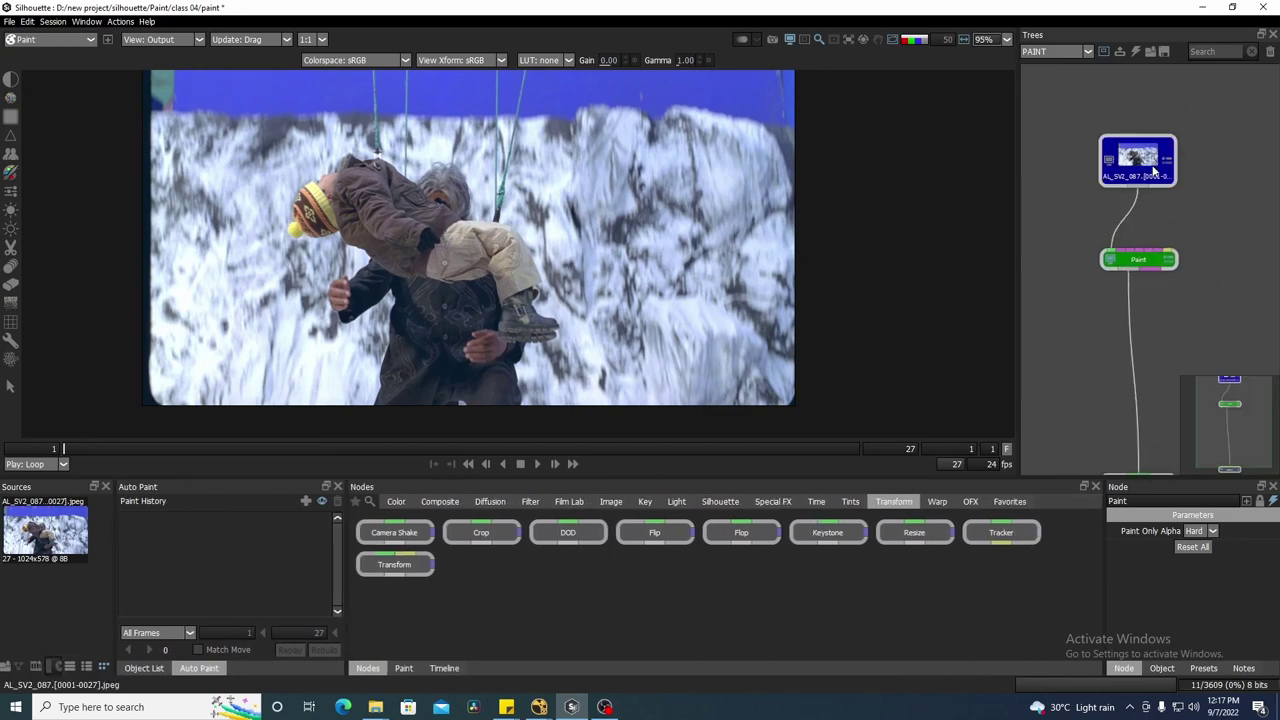
{"action": "mouse_move", "coordinate": [1144, 260]}
{"action": "left_mouse_down"}
{"action": "mouse_move", "coordinate": [1169, 383]}
{"action": "mouse_move", "coordinate": [1155, 341]}
{"action": "left_mouse_up"}
- Play back the clip, enlarge the viewer area, and go to the last frame, 27
{"action": "scroll", "coordinate": [412, 224], "scroll_direction": "down", "scroll_amount": 1}
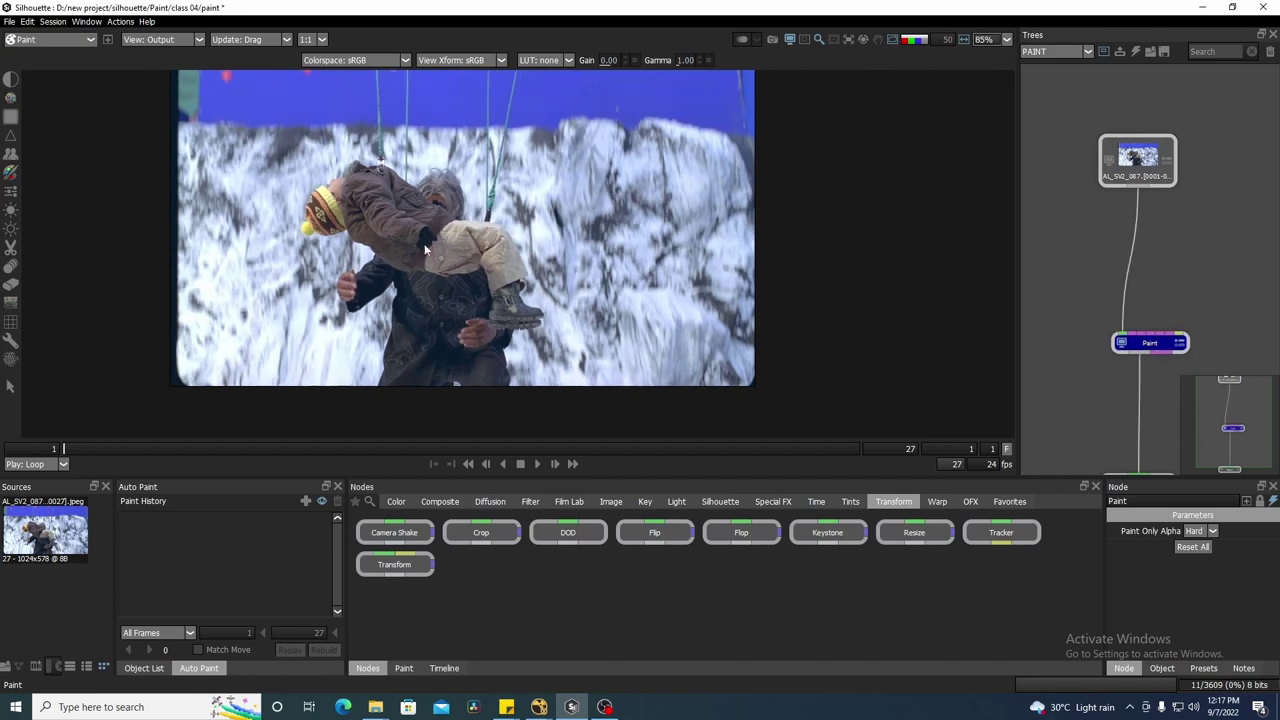
{"action": "left_click_drag", "start_coordinate": [504, 226], "coordinate": [549, 291]}
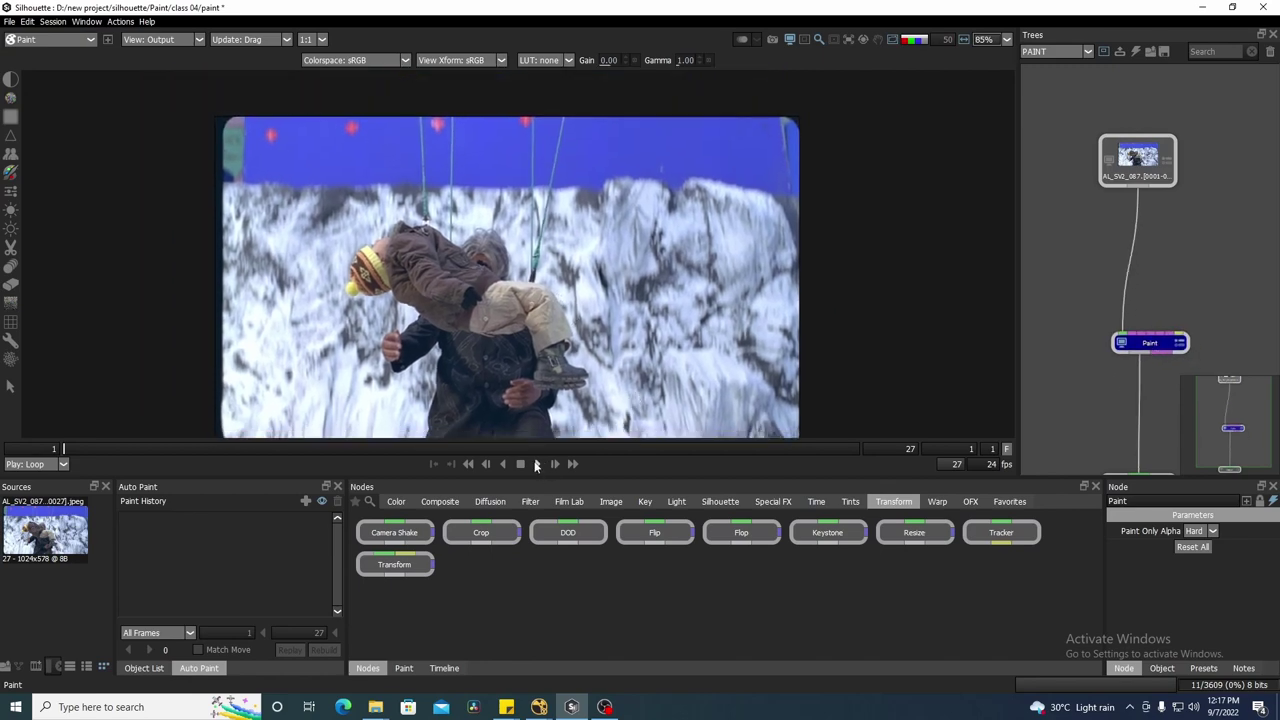
{"action": "left_click", "coordinate": [536, 465]}
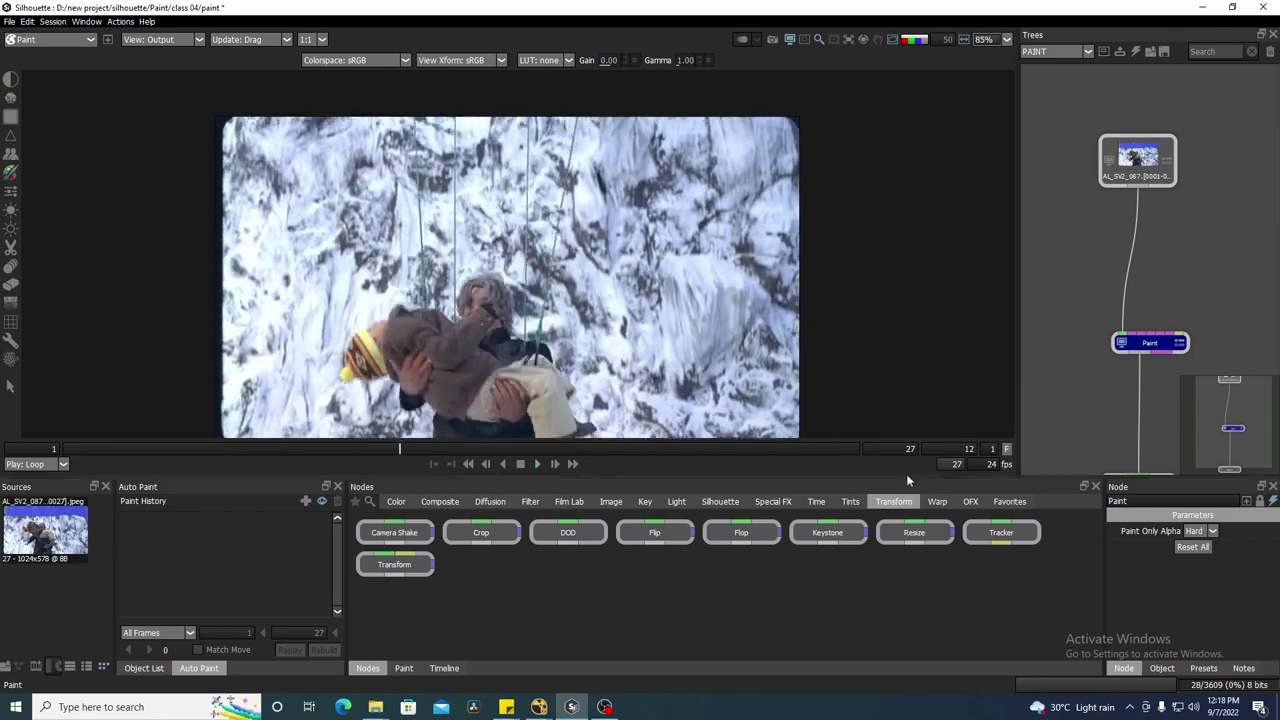
{"action": "left_click_drag", "start_coordinate": [609, 478], "coordinate": [606, 519]}
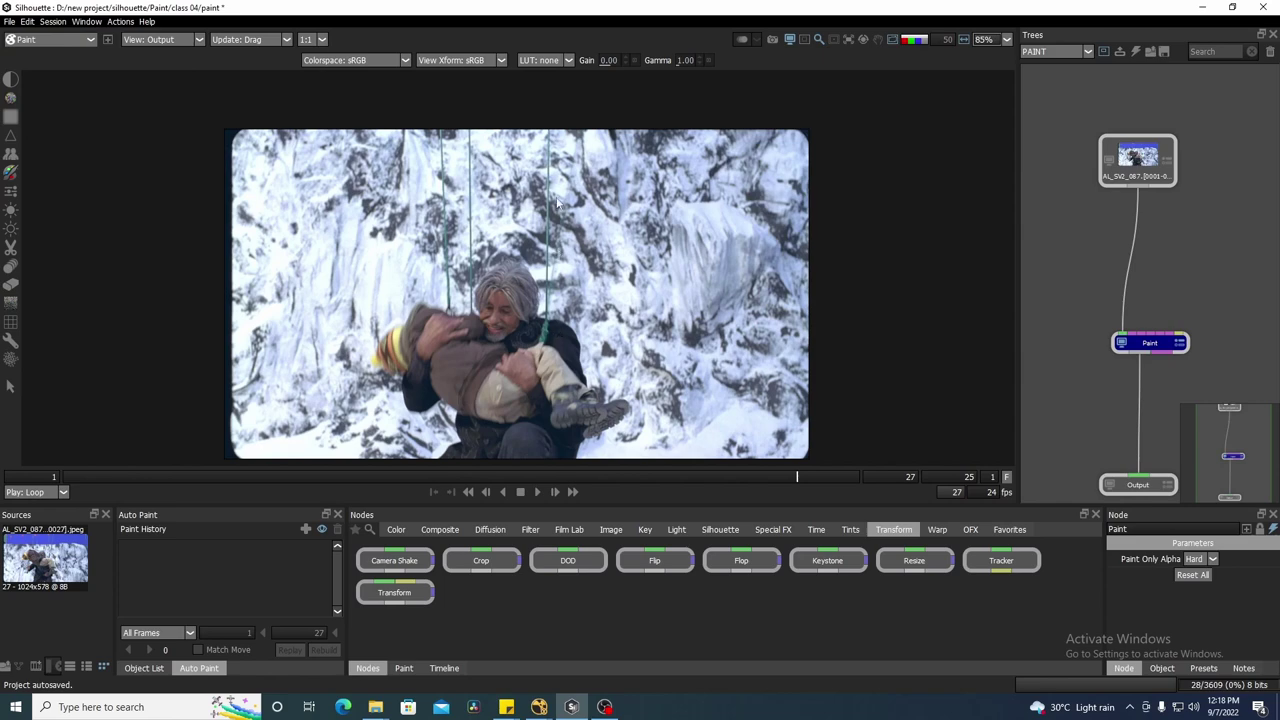
{"action": "left_click_drag", "start_coordinate": [549, 150], "coordinate": [543, 160]}
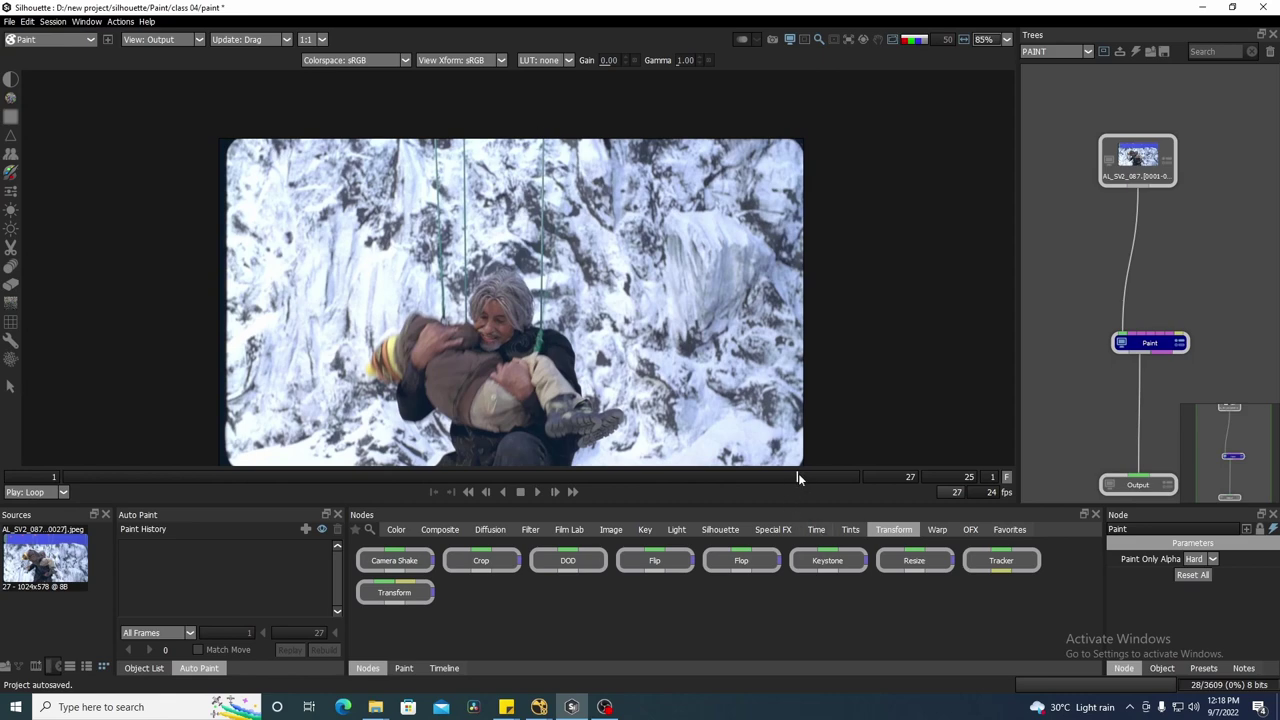
{"action": "left_click_drag", "start_coordinate": [797, 478], "coordinate": [845, 480]}
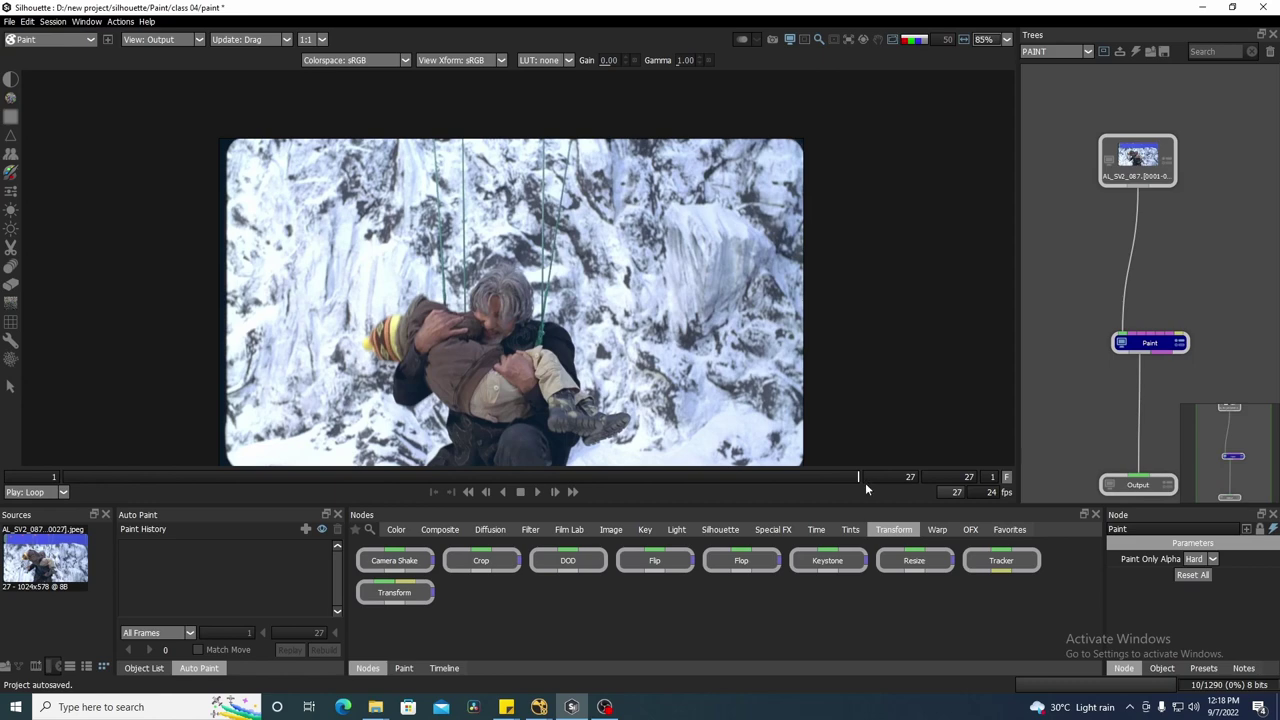
{"action": "left_click_drag", "start_coordinate": [857, 478], "coordinate": [878, 497]}
- Examine the frame borders and the area above the image on frame 27
{"action": "mouse_move", "coordinate": [339, 220]}
{"action": "left_mouse_down"}
{"action": "mouse_move", "coordinate": [391, 206]}
{"action": "mouse_move", "coordinate": [361, 219]}
{"action": "left_mouse_up"}
{"action": "left_click_drag", "start_coordinate": [630, 256], "coordinate": [635, 274]}
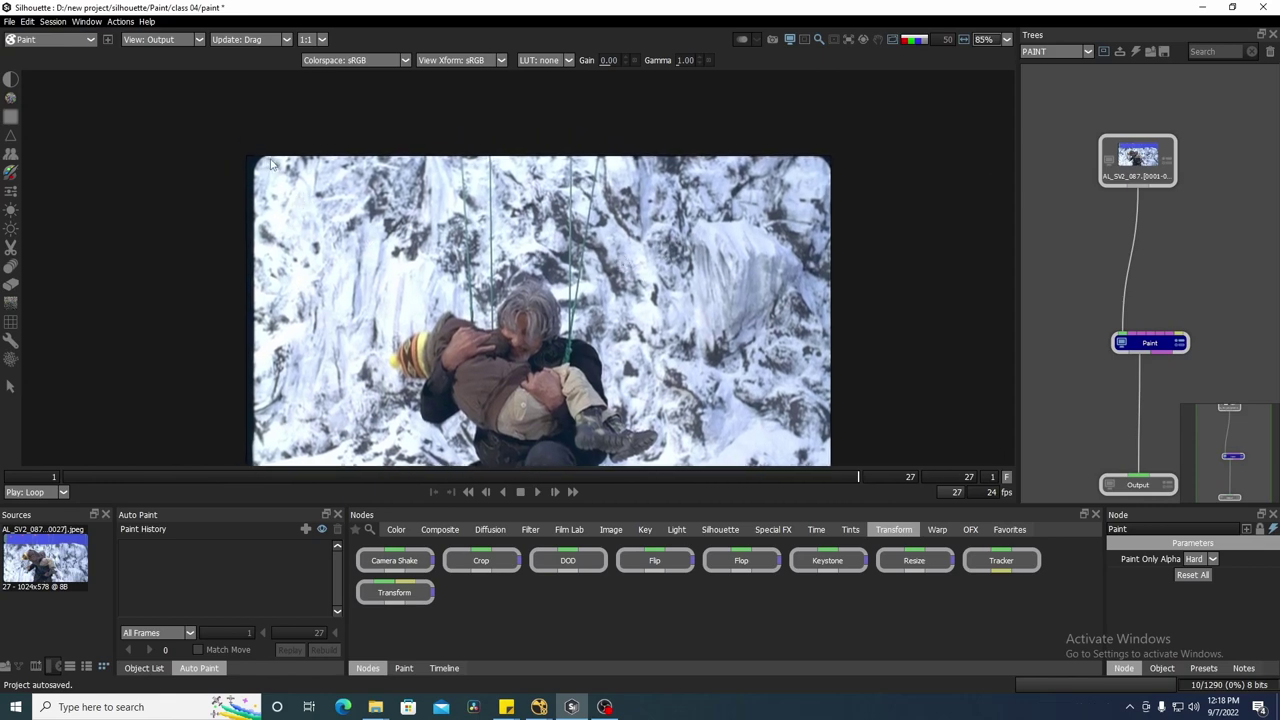
{"action": "left_click_drag", "start_coordinate": [830, 234], "coordinate": [836, 166]}
{"action": "left_click_drag", "start_coordinate": [576, 294], "coordinate": [556, 407]}
{"action": "left_click_drag", "start_coordinate": [425, 175], "coordinate": [398, 213]}
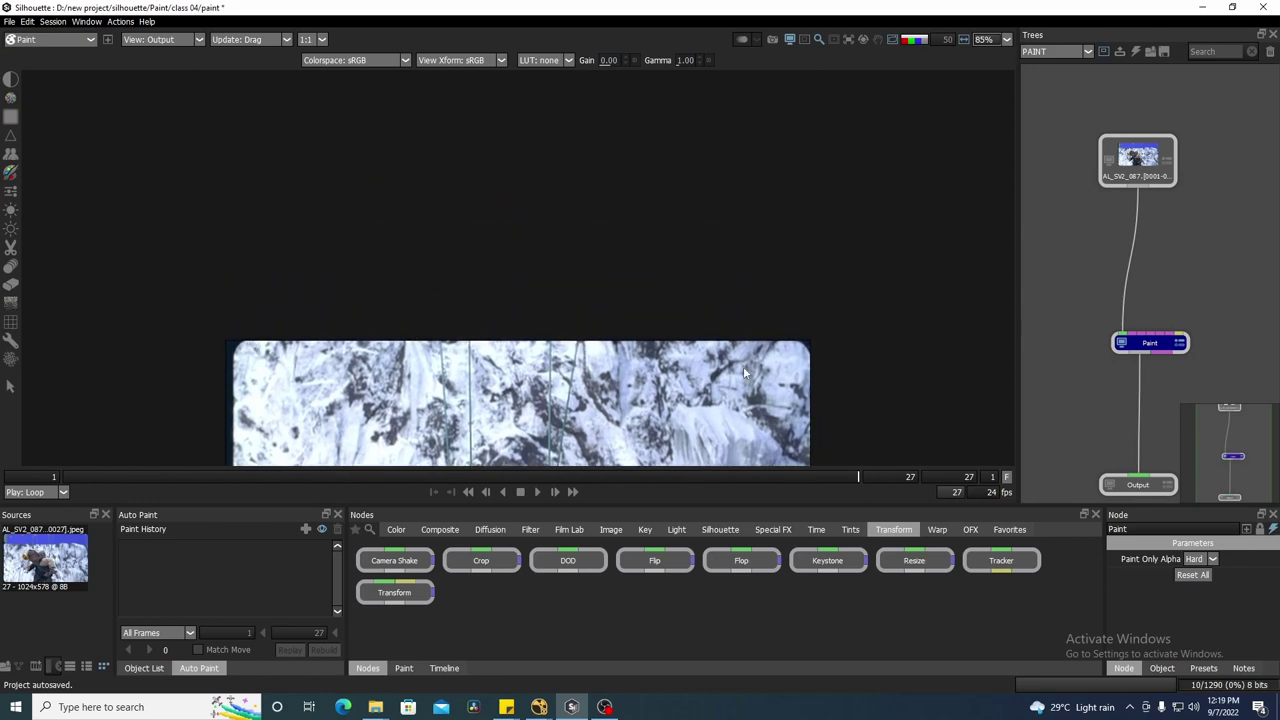
{"action": "left_click_drag", "start_coordinate": [699, 384], "coordinate": [704, 258]}
{"action": "scroll", "coordinate": [704, 258], "scroll_direction": "down", "scroll_amount": 2}
{"action": "left_click_drag", "start_coordinate": [725, 345], "coordinate": [719, 277]}
{"action": "mouse_move", "coordinate": [625, 308]}
{"action": "left_mouse_down"}
{"action": "mouse_move", "coordinate": [623, 323]}
{"action": "mouse_move", "coordinate": [648, 304]}
{"action": "left_mouse_up"}
{"action": "scroll", "coordinate": [626, 328], "scroll_direction": "up", "scroll_amount": 1}
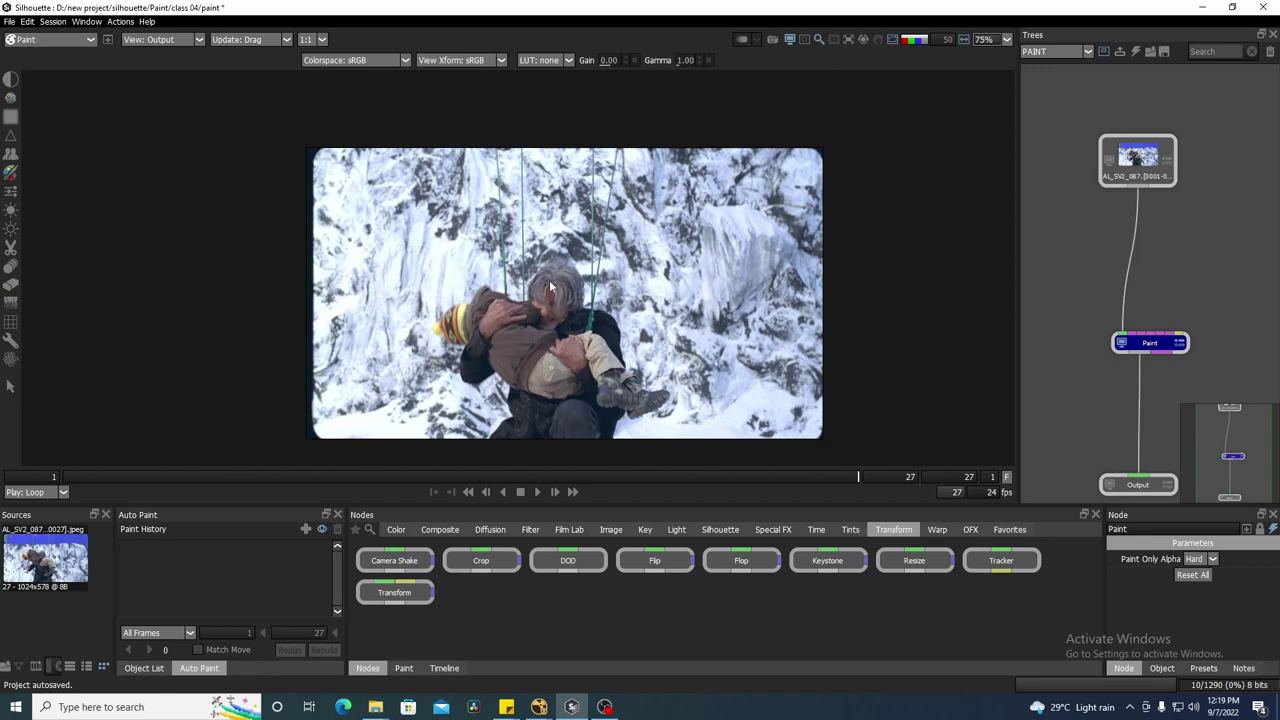
{"action": "left_click_drag", "start_coordinate": [550, 282], "coordinate": [538, 282]}
- Set the PAINT session's height to 1500 in the session settings
{"action": "left_click", "coordinate": [52, 21]}
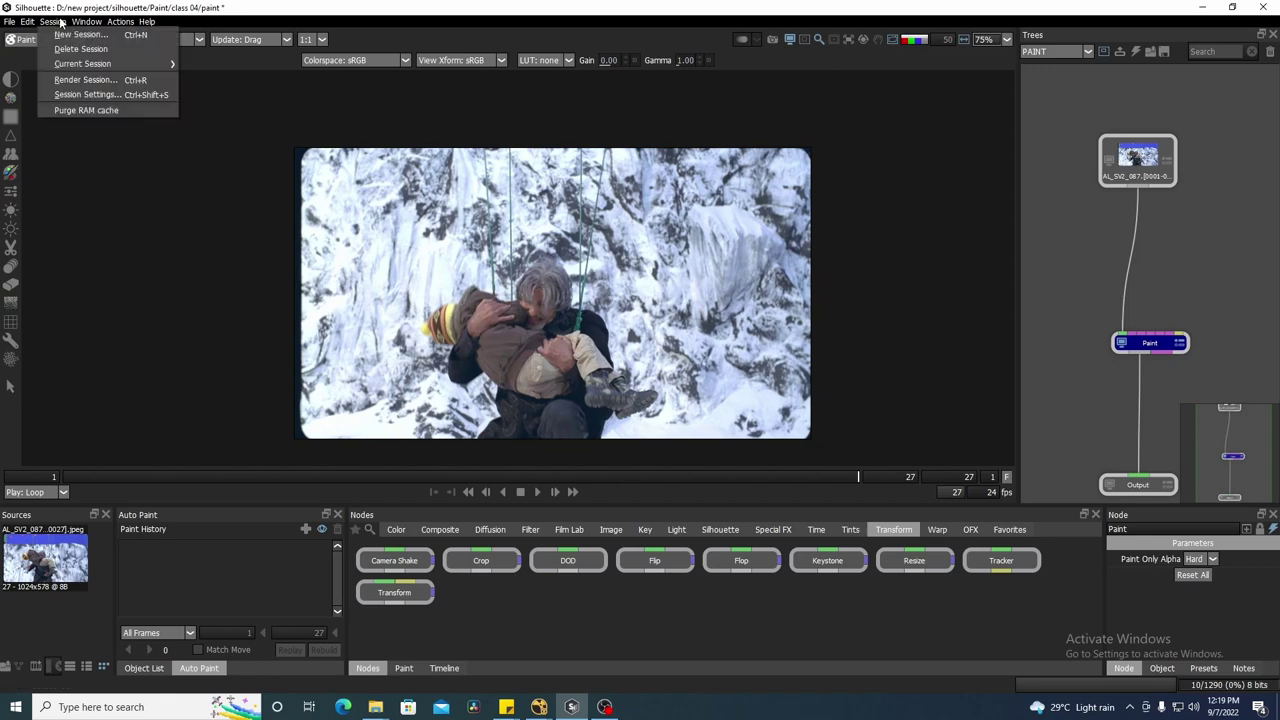
{"action": "left_click", "coordinate": [123, 95]}
{"action": "left_click_drag", "start_coordinate": [658, 278], "coordinate": [903, 270]}
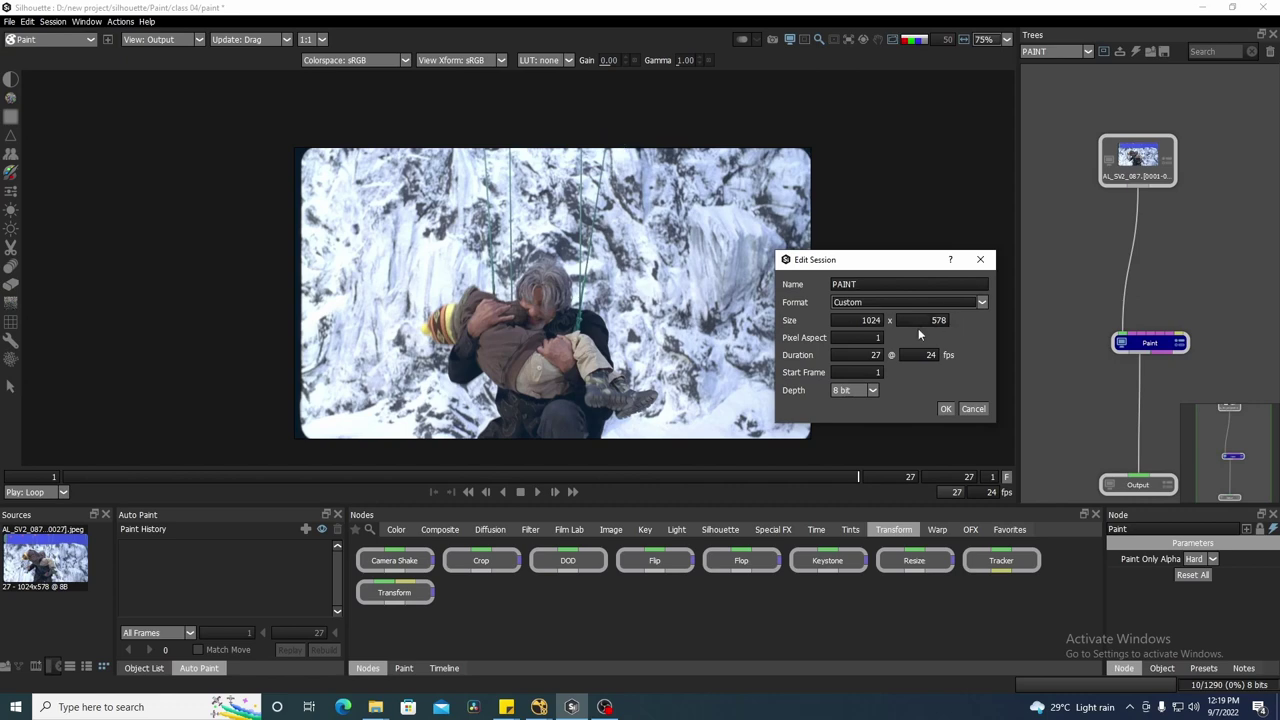
{"action": "left_click_drag", "start_coordinate": [926, 320], "coordinate": [970, 320]}
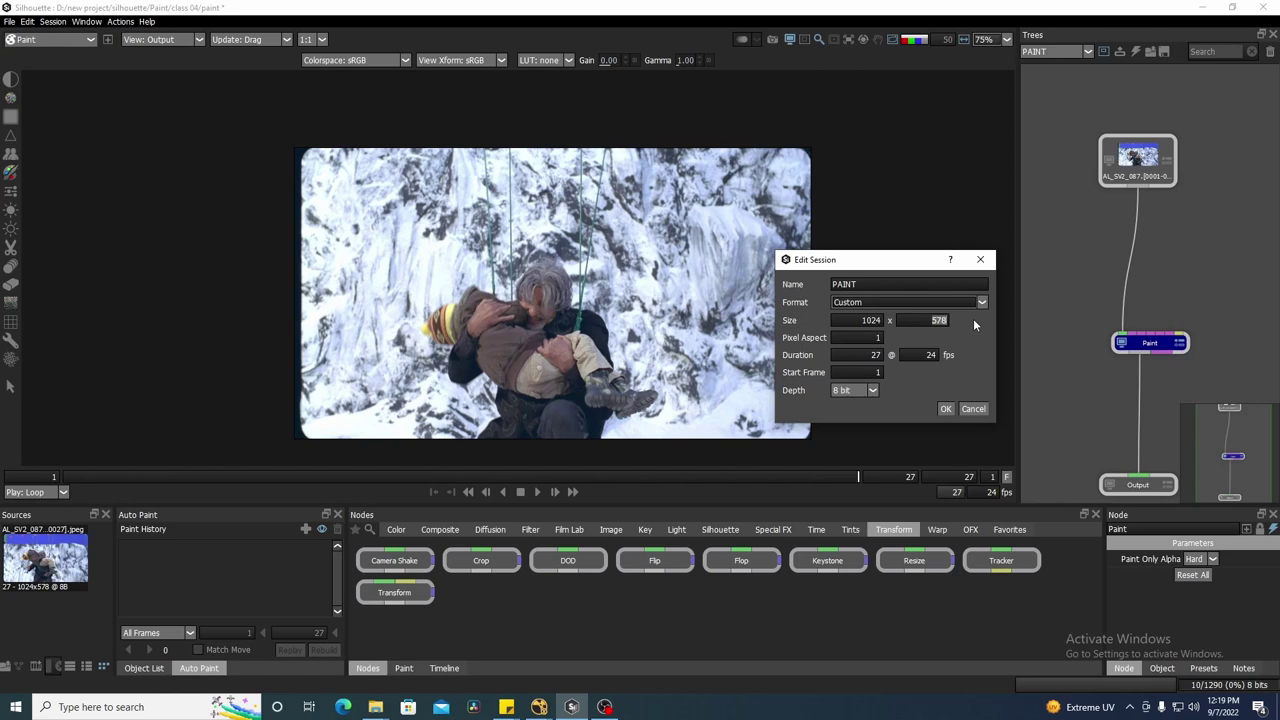
{"action": "left_click", "coordinate": [946, 409]}
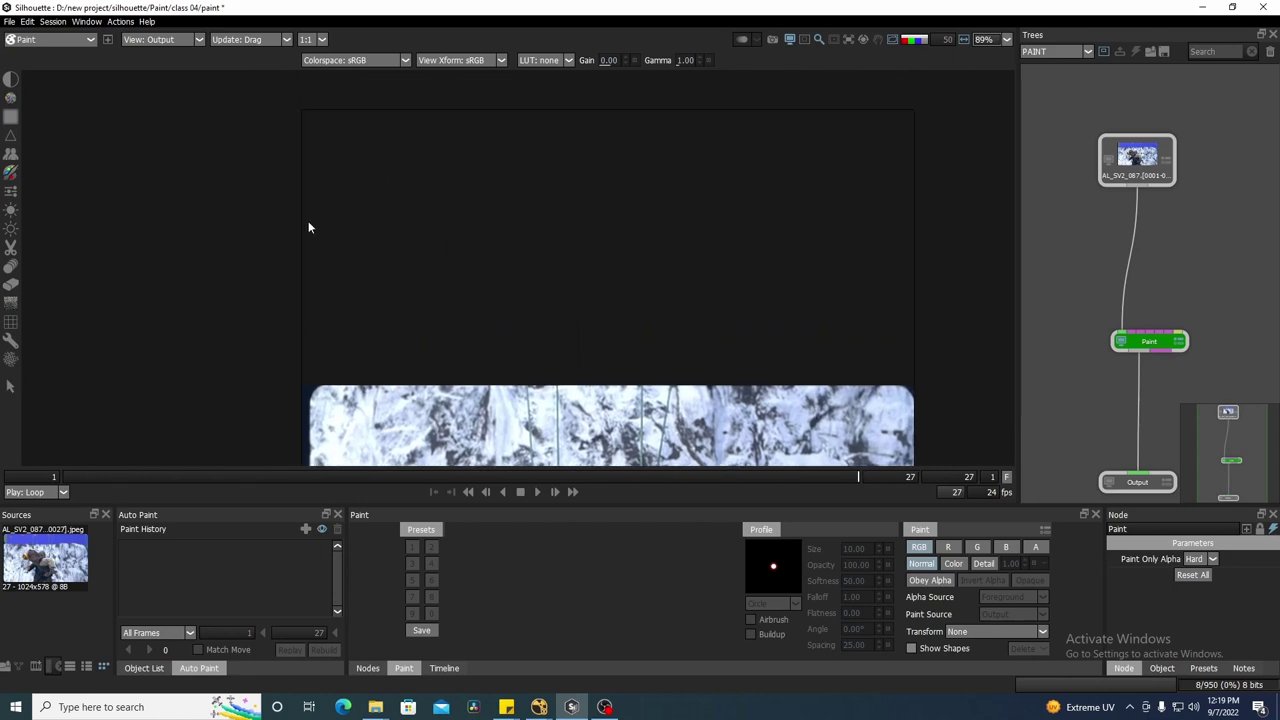
- Insert a DOD node between the source clip and the Paint node
{"action": "scroll", "coordinate": [707, 257], "scroll_direction": "down", "scroll_amount": 1}
{"action": "left_click_drag", "start_coordinate": [737, 271], "coordinate": [627, 408]}
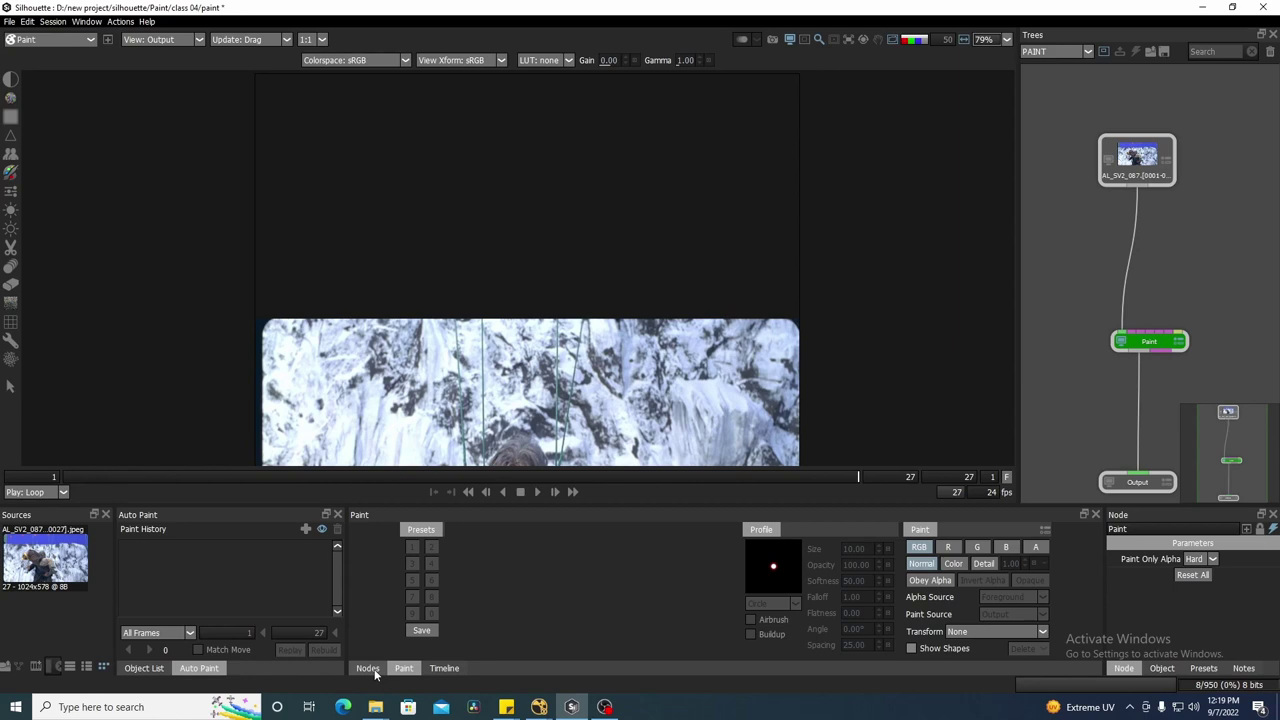
{"action": "left_click", "coordinate": [368, 668]}
{"action": "left_click_drag", "start_coordinate": [683, 447], "coordinate": [697, 382]}
{"action": "mouse_move", "coordinate": [568, 565]}
{"action": "left_mouse_down"}
{"action": "mouse_move", "coordinate": [730, 572]}
{"action": "mouse_move", "coordinate": [1188, 275]}
{"action": "mouse_move", "coordinate": [1139, 253]}
{"action": "left_mouse_up"}
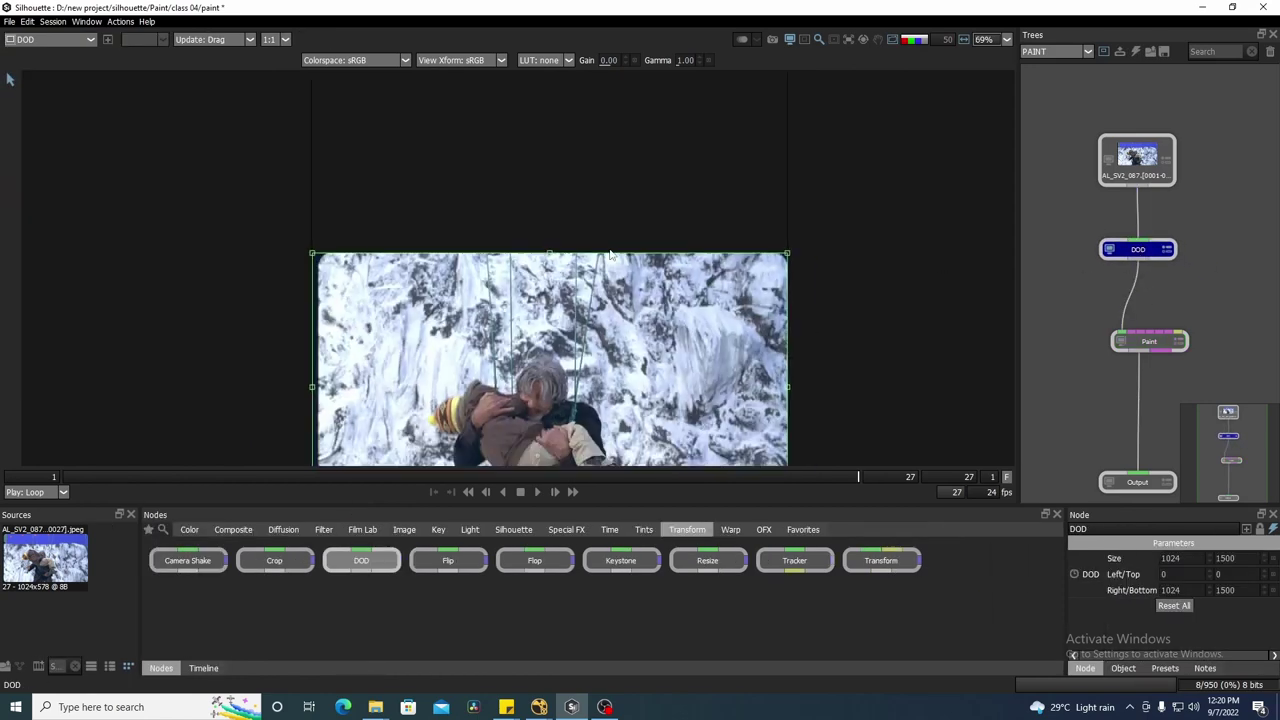
- Extend the DOD region's upper edge above the image, to a height of about 1039
{"action": "scroll", "coordinate": [612, 255], "scroll_direction": "down", "scroll_amount": 2}
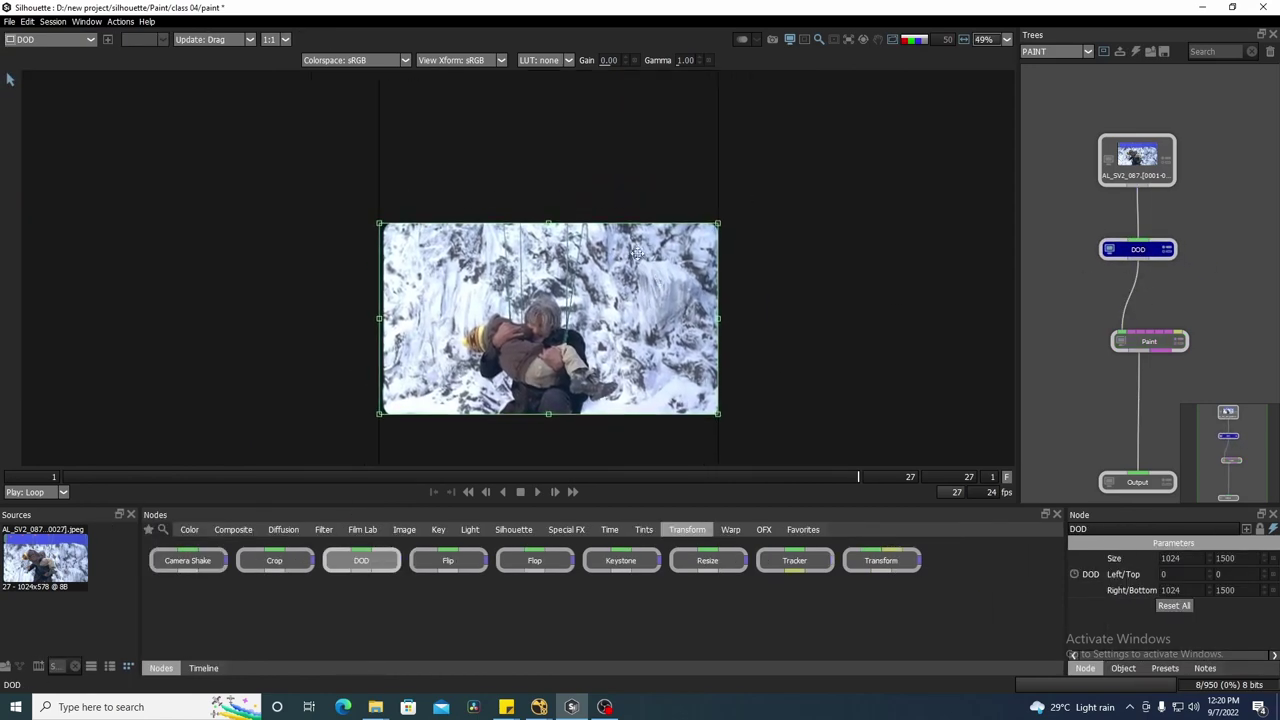
{"action": "scroll", "coordinate": [403, 229], "scroll_direction": "up", "scroll_amount": 2}
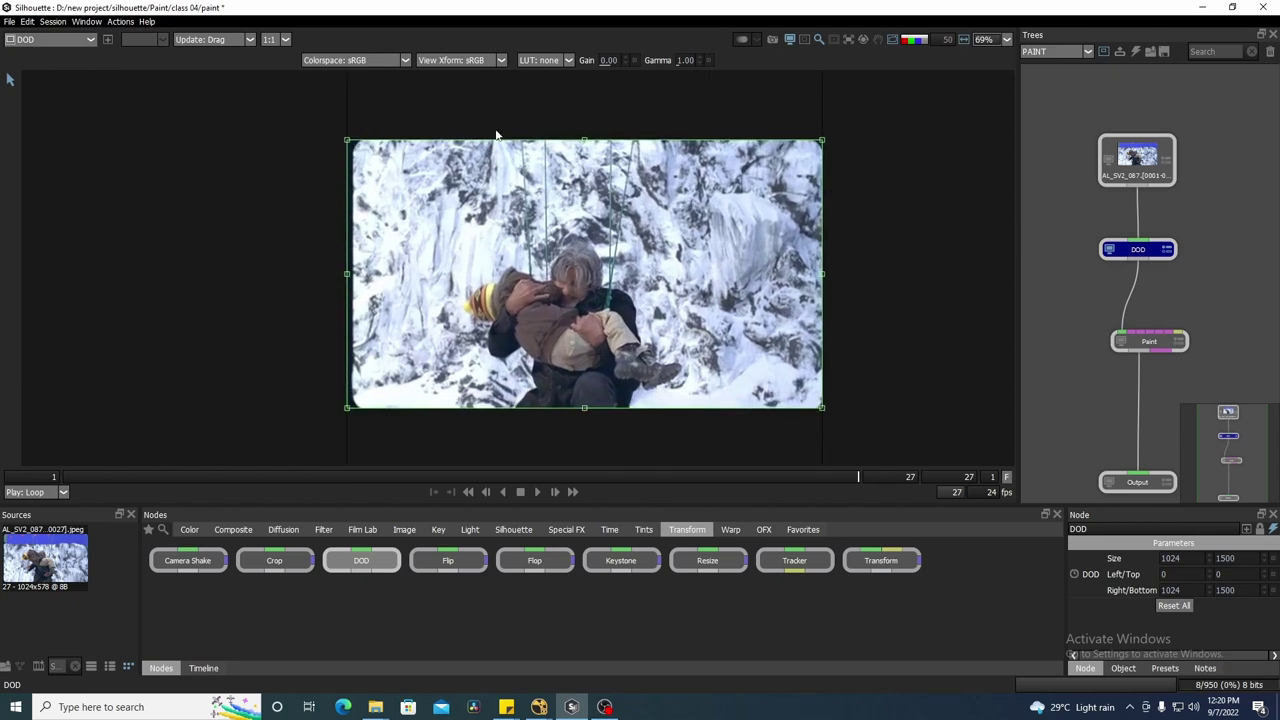
{"action": "left_click_drag", "start_coordinate": [602, 265], "coordinate": [590, 326]}
{"action": "left_click_drag", "start_coordinate": [1180, 561], "coordinate": [1181, 573]}
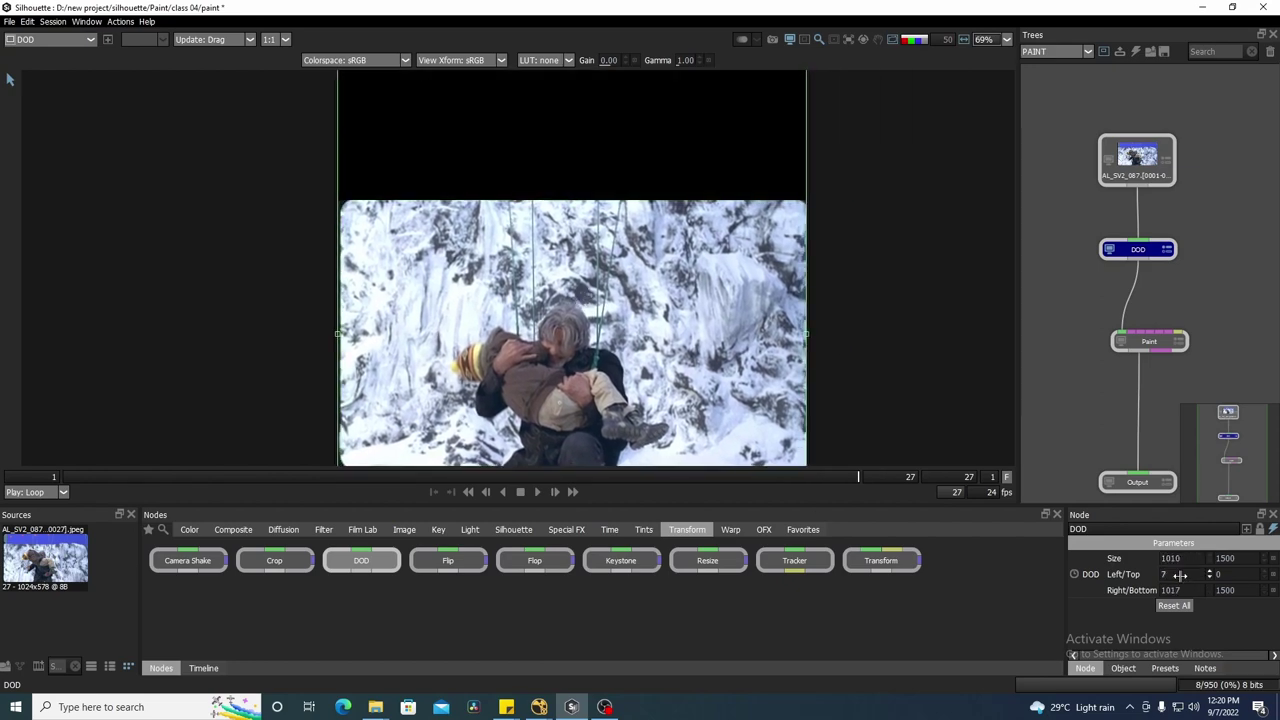
{"action": "key", "text": "ctrl+z"}
{"action": "scroll", "coordinate": [621, 265], "scroll_direction": "down", "scroll_amount": 1}
{"action": "left_click_drag", "start_coordinate": [608, 286], "coordinate": [587, 346]}
{"action": "left_click_drag", "start_coordinate": [555, 303], "coordinate": [553, 151]}
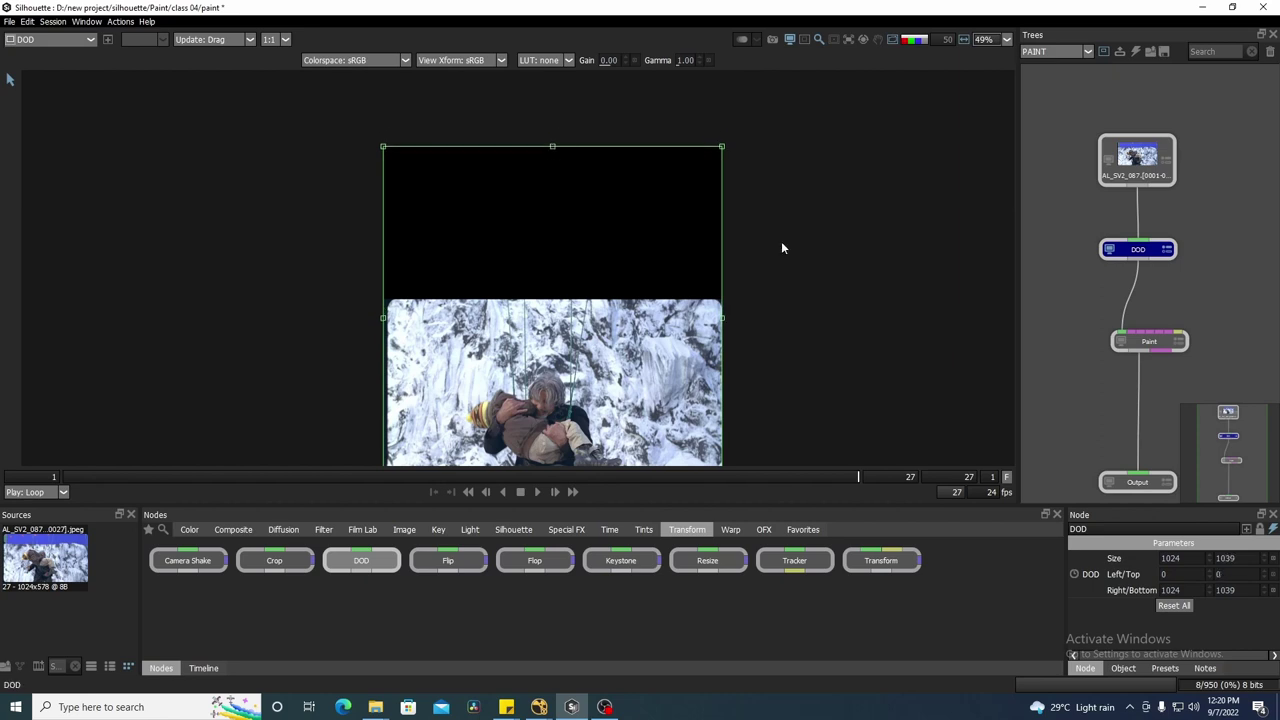
- Make the Paint node active and frame the image together with the added black area above it
{"action": "scroll", "coordinate": [562, 243], "scroll_direction": "up", "scroll_amount": 2}
{"action": "left_click_drag", "start_coordinate": [714, 271], "coordinate": [642, 249]}
{"action": "scroll", "coordinate": [668, 249], "scroll_direction": "down", "scroll_amount": 1}
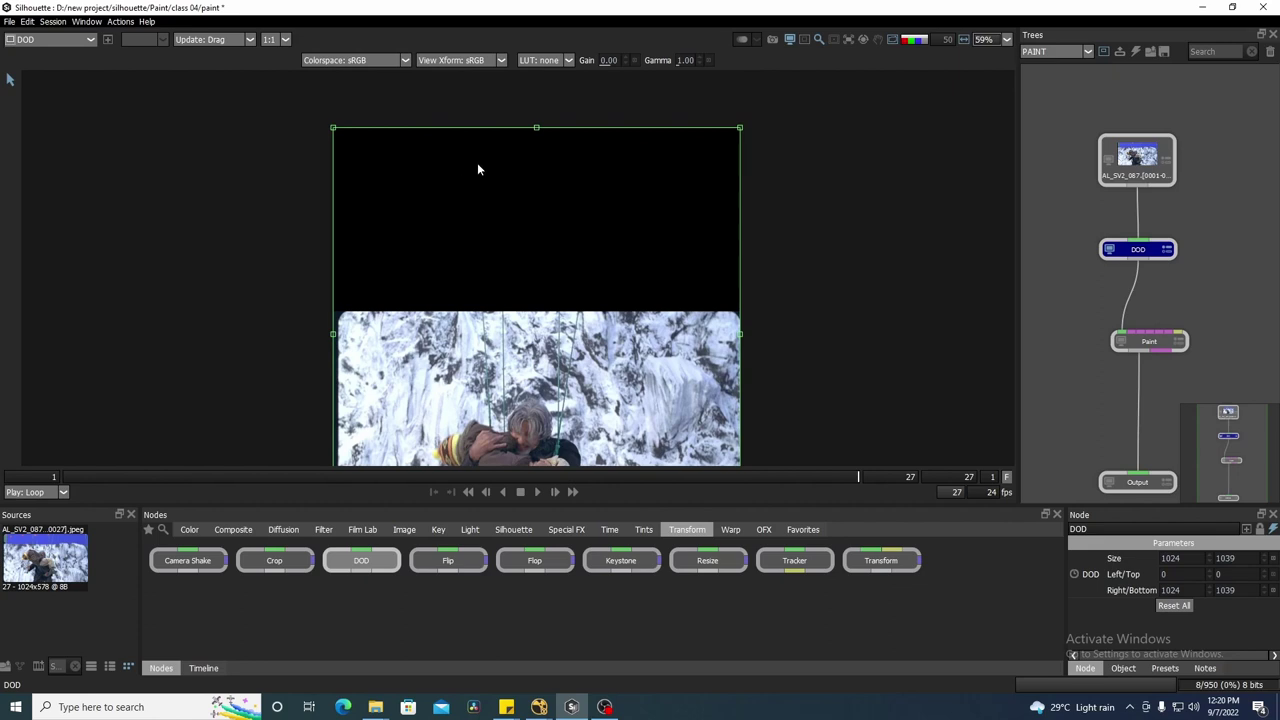
{"action": "left_click_drag", "start_coordinate": [541, 315], "coordinate": [540, 278]}
{"action": "left_click_drag", "start_coordinate": [598, 231], "coordinate": [599, 246]}
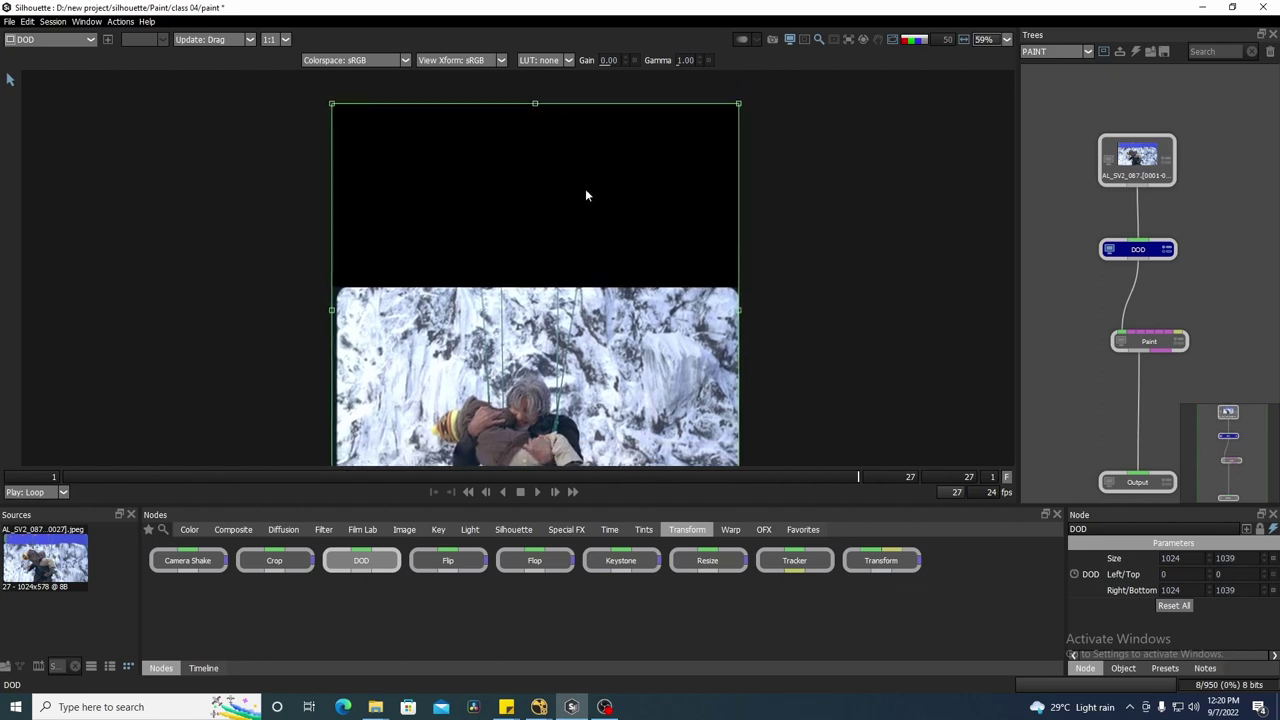
{"action": "left_click", "coordinate": [1152, 342]}
{"action": "left_click_drag", "start_coordinate": [593, 338], "coordinate": [607, 289]}
{"action": "left_click_drag", "start_coordinate": [642, 380], "coordinate": [651, 323]}
{"action": "scroll", "coordinate": [616, 316], "scroll_direction": "up", "scroll_amount": 1}
{"action": "left_click_drag", "start_coordinate": [757, 285], "coordinate": [746, 308]}
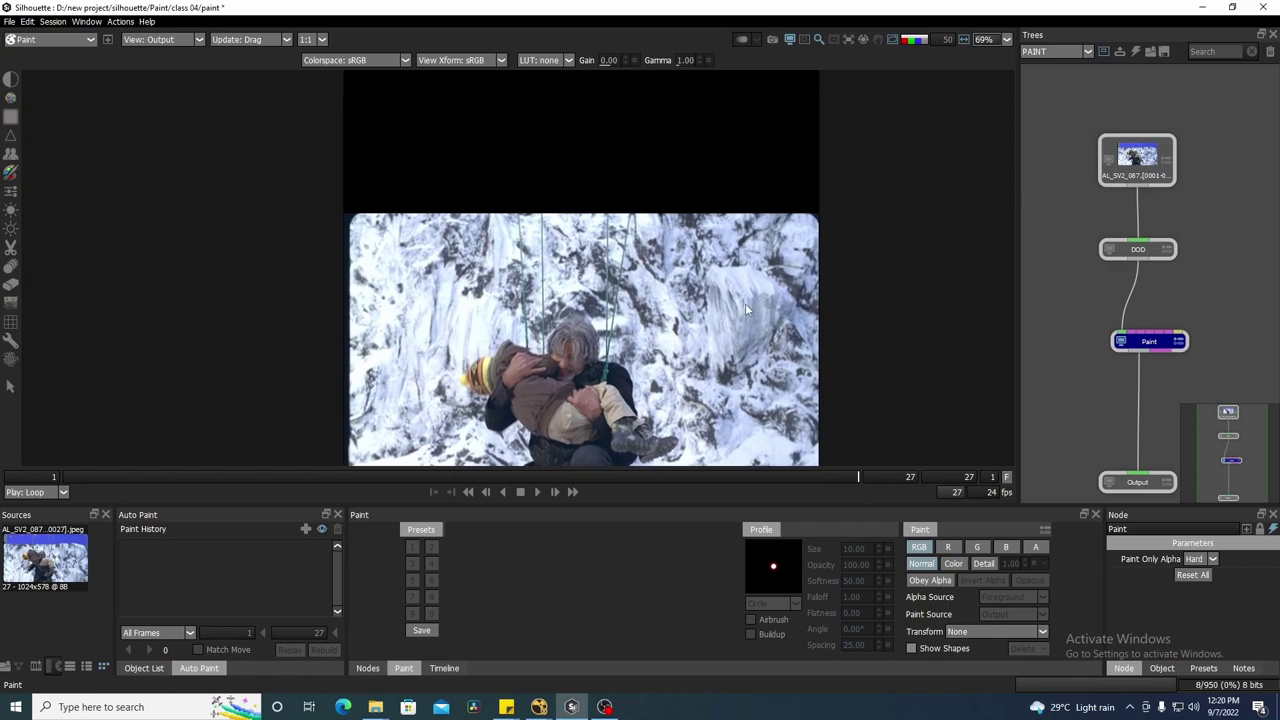
- Activate the Clone tool and scrub through the shot from frame 1 to frame 15
{"action": "left_click", "coordinate": [8, 157]}
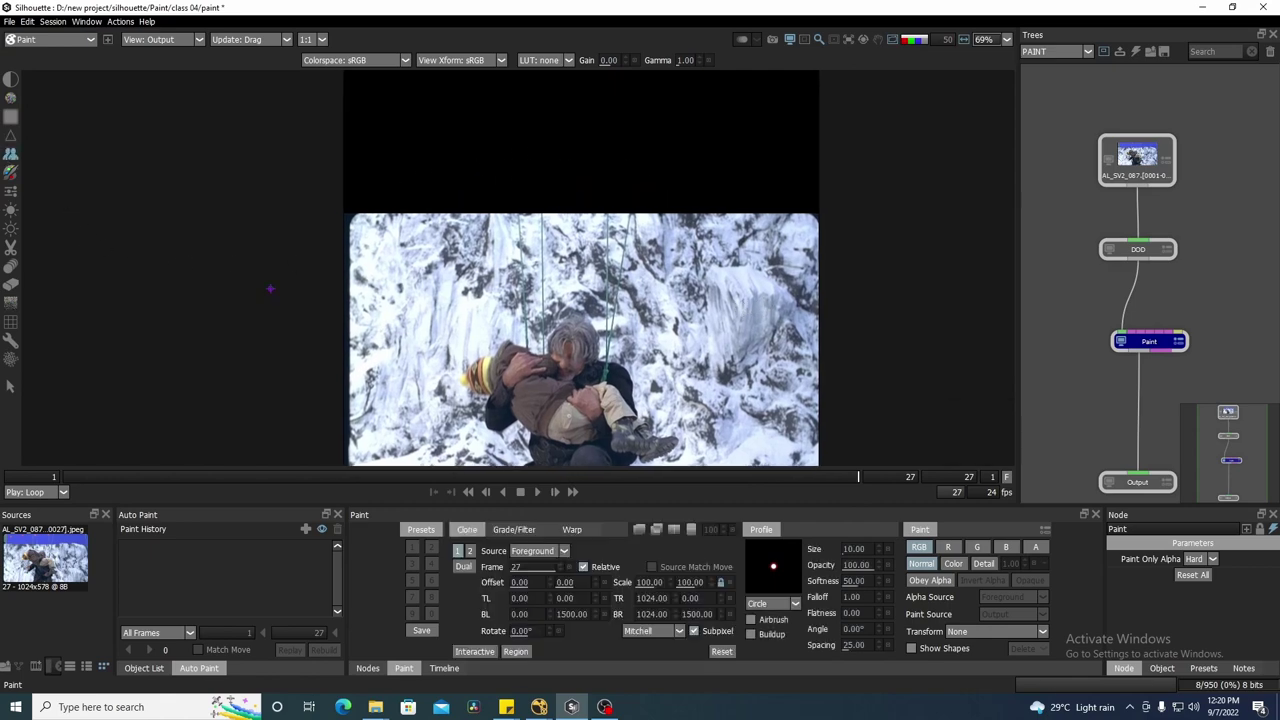
{"action": "mouse_move", "coordinate": [771, 278]}
{"action": "left_mouse_down"}
{"action": "mouse_move", "coordinate": [782, 301]}
{"action": "mouse_move", "coordinate": [770, 291]}
{"action": "left_mouse_up"}
{"action": "scroll", "coordinate": [639, 257], "scroll_direction": "up", "scroll_amount": 3}
{"action": "left_click_drag", "start_coordinate": [748, 175], "coordinate": [746, 203]}
{"action": "left_click_drag", "start_coordinate": [670, 338], "coordinate": [663, 295]}
{"action": "scroll", "coordinate": [663, 296], "scroll_direction": "down", "scroll_amount": 1}
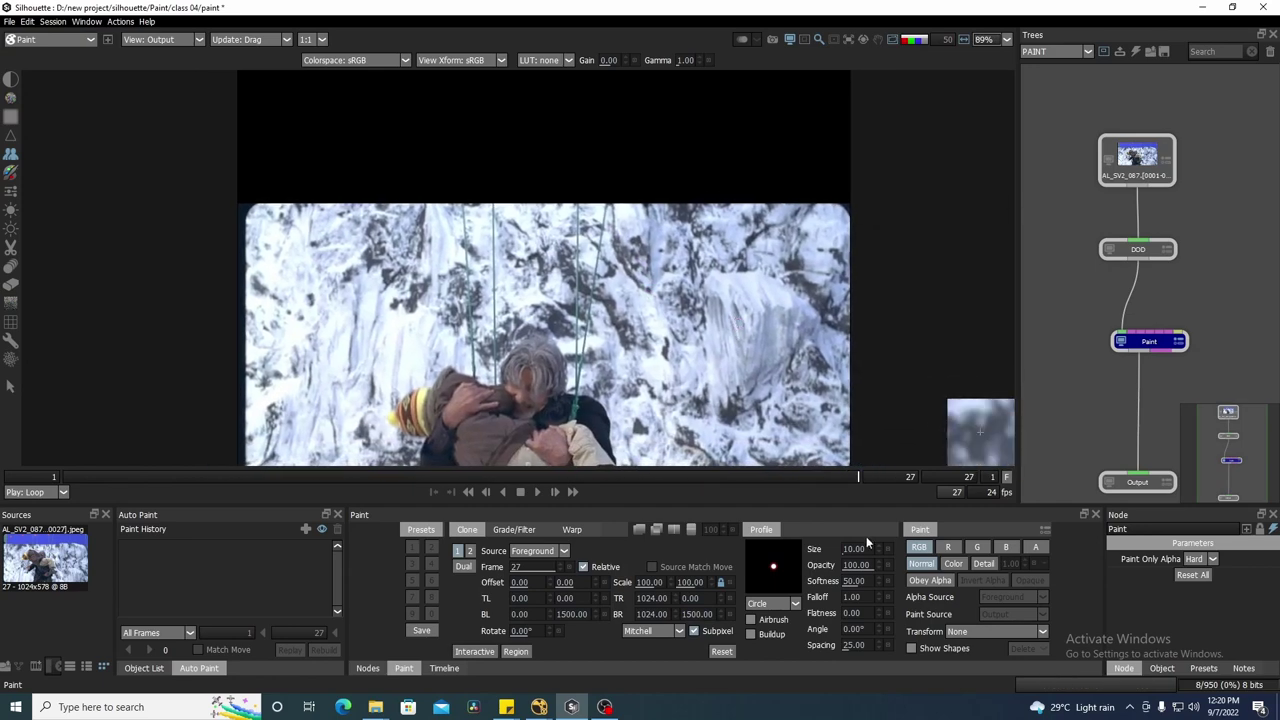
{"action": "mouse_move", "coordinate": [846, 477]}
{"action": "left_mouse_down"}
{"action": "mouse_move", "coordinate": [675, 480]}
{"action": "mouse_move", "coordinate": [856, 481]}
{"action": "left_mouse_up"}
{"action": "scroll", "coordinate": [740, 334], "scroll_direction": "up", "scroll_amount": 3}
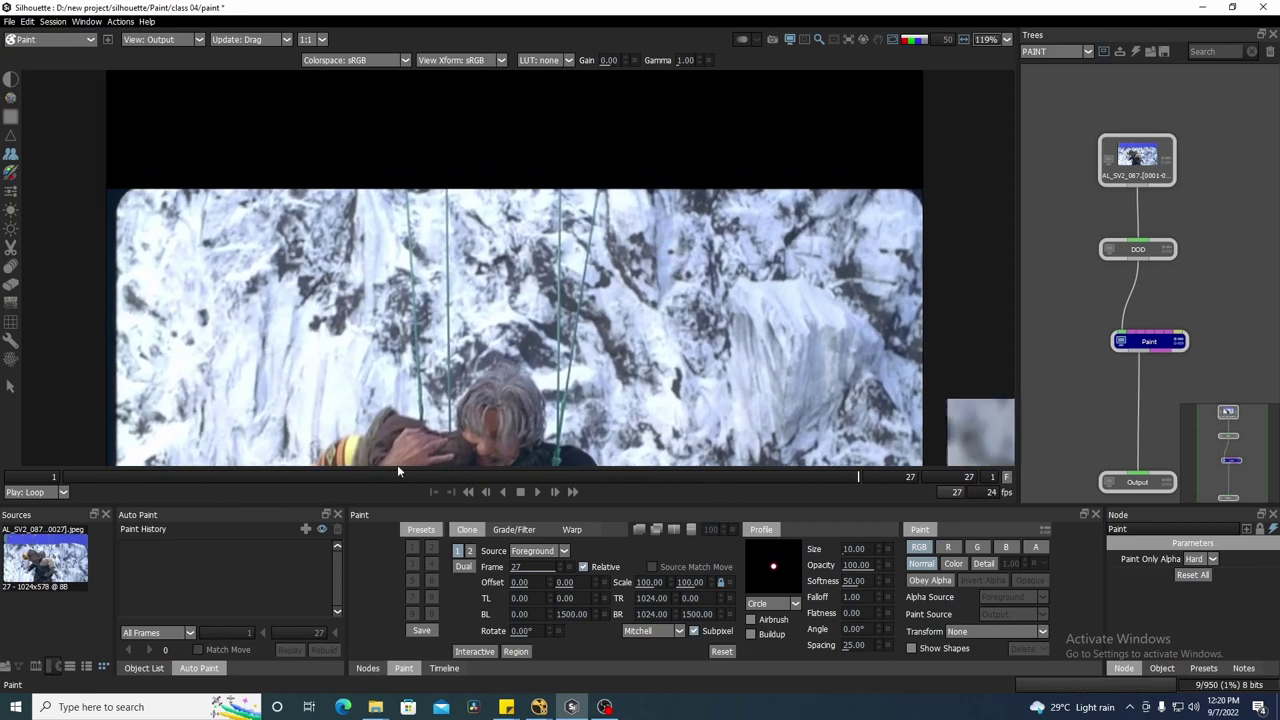
{"action": "left_click", "coordinate": [52, 479]}
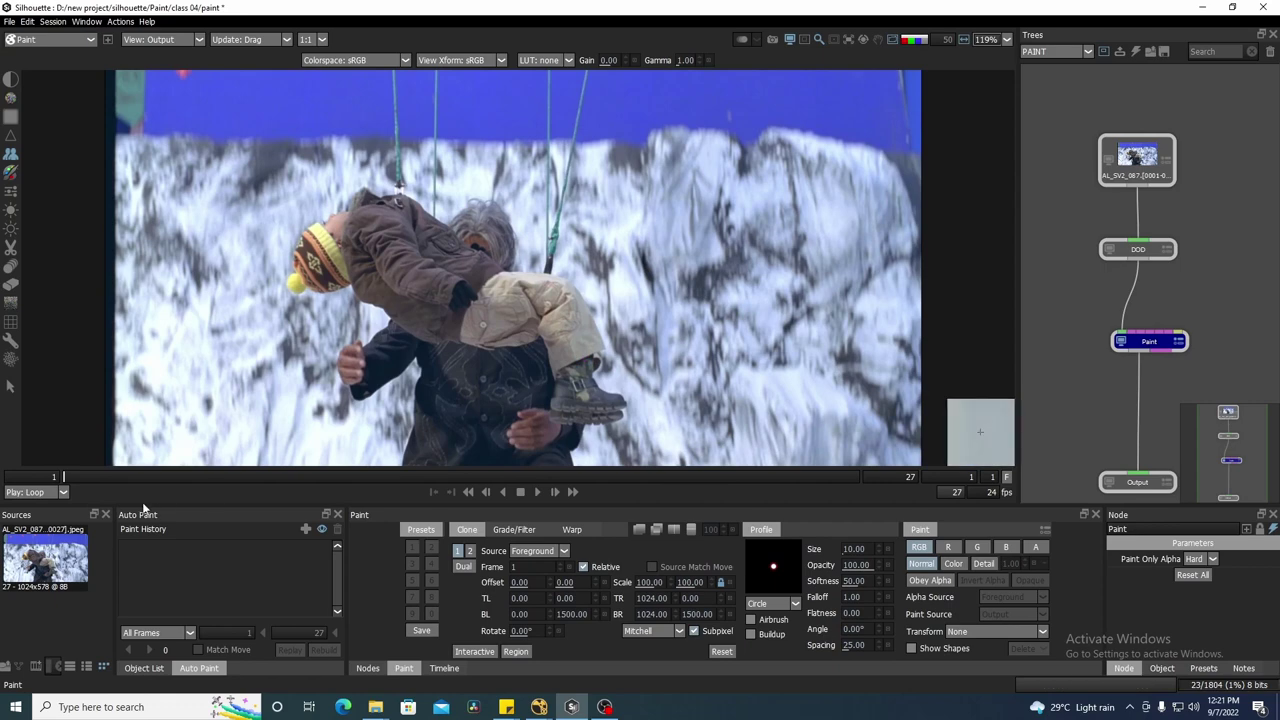
{"action": "mouse_move", "coordinate": [65, 484]}
{"action": "left_mouse_down"}
{"action": "mouse_move", "coordinate": [860, 492]}
{"action": "mouse_move", "coordinate": [504, 492]}
{"action": "mouse_move", "coordinate": [906, 509]}
{"action": "mouse_move", "coordinate": [403, 495]}
{"action": "mouse_move", "coordinate": [453, 495]}
{"action": "left_mouse_up"}
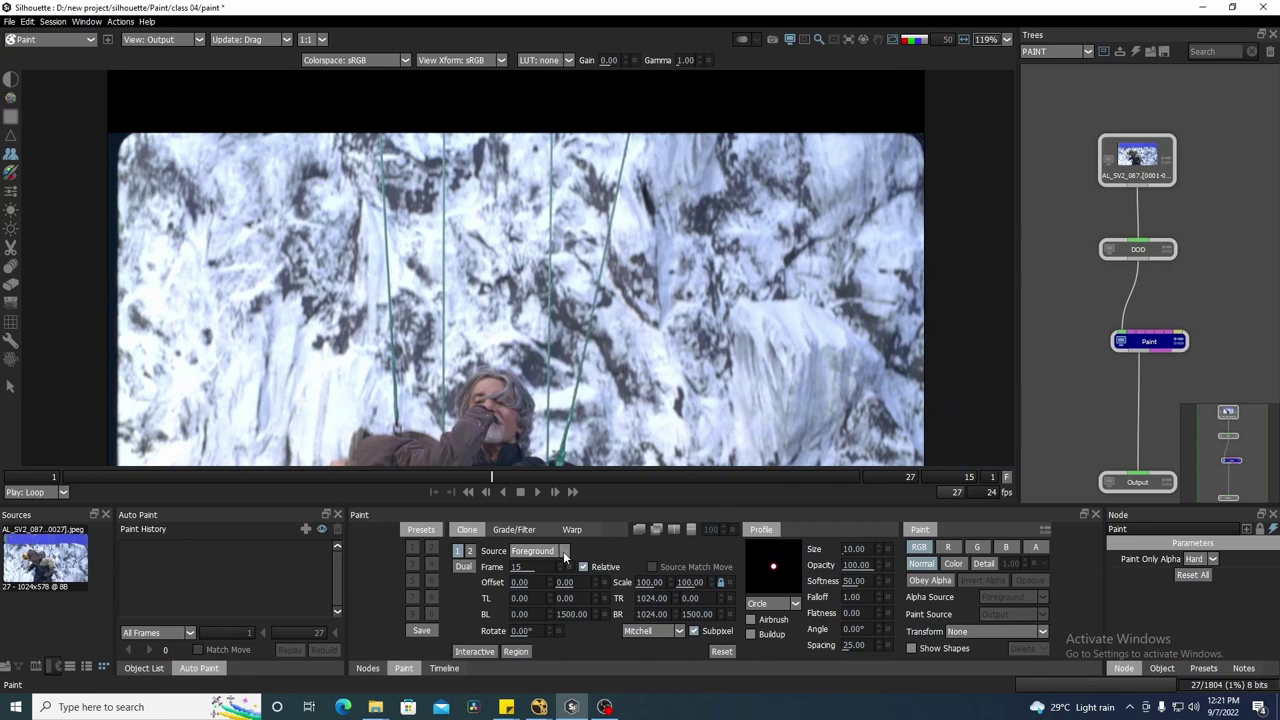
- Set the clone source to Output and enable painting on the alpha channel along with RGB
{"action": "left_click", "coordinate": [564, 551]}
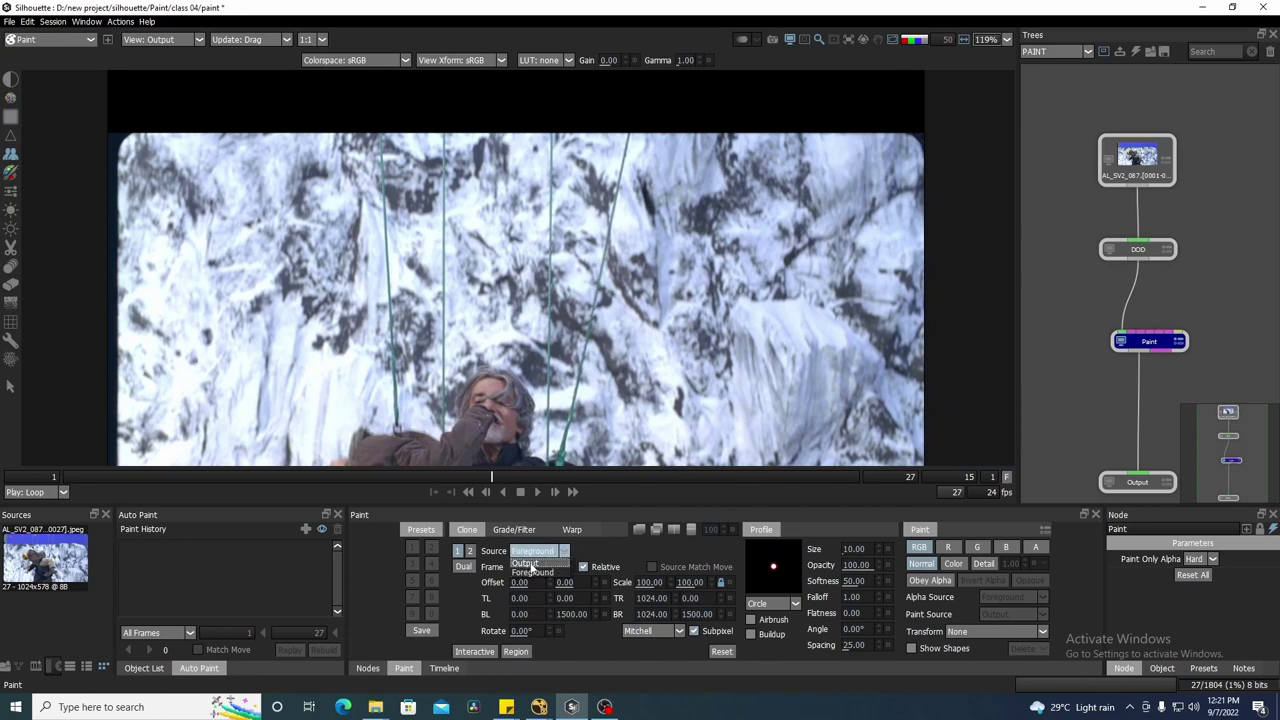
{"action": "left_click", "coordinate": [525, 563]}
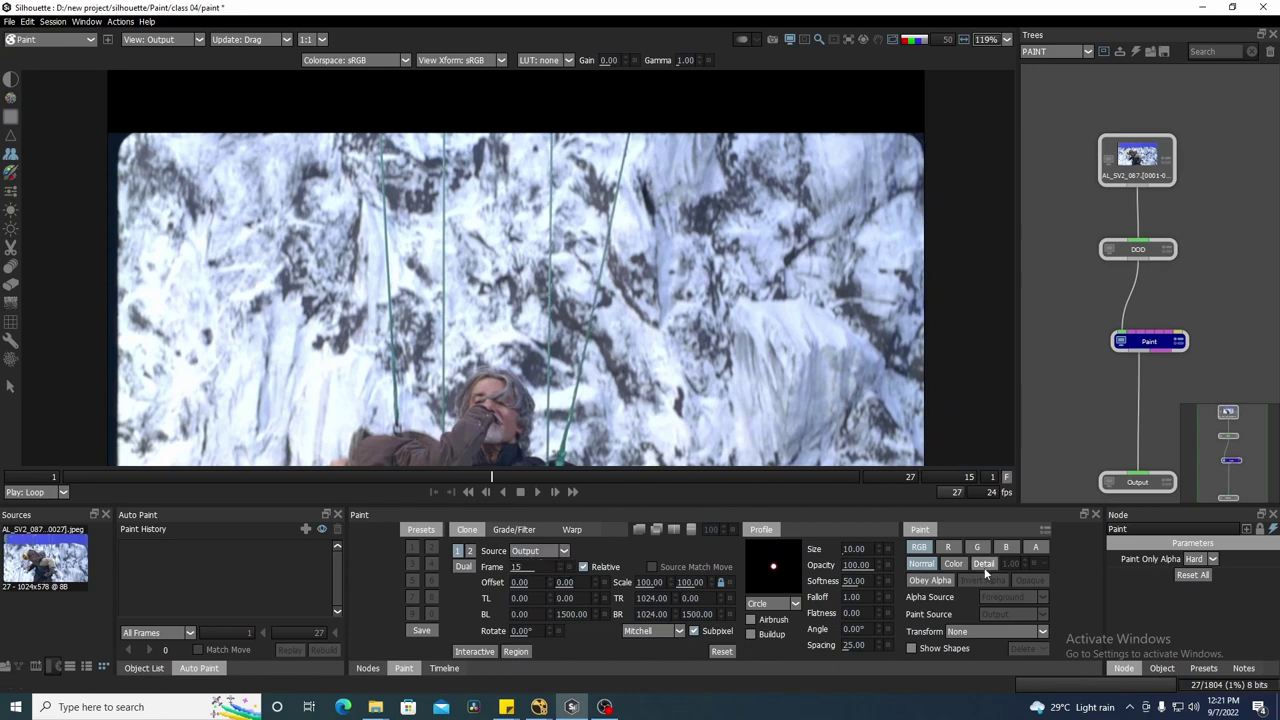
{"action": "left_click", "coordinate": [1039, 548]}
{"action": "mouse_move", "coordinate": [632, 387]}
{"action": "left_mouse_down"}
{"action": "mouse_move", "coordinate": [652, 357]}
{"action": "mouse_move", "coordinate": [636, 355]}
{"action": "left_mouse_up"}
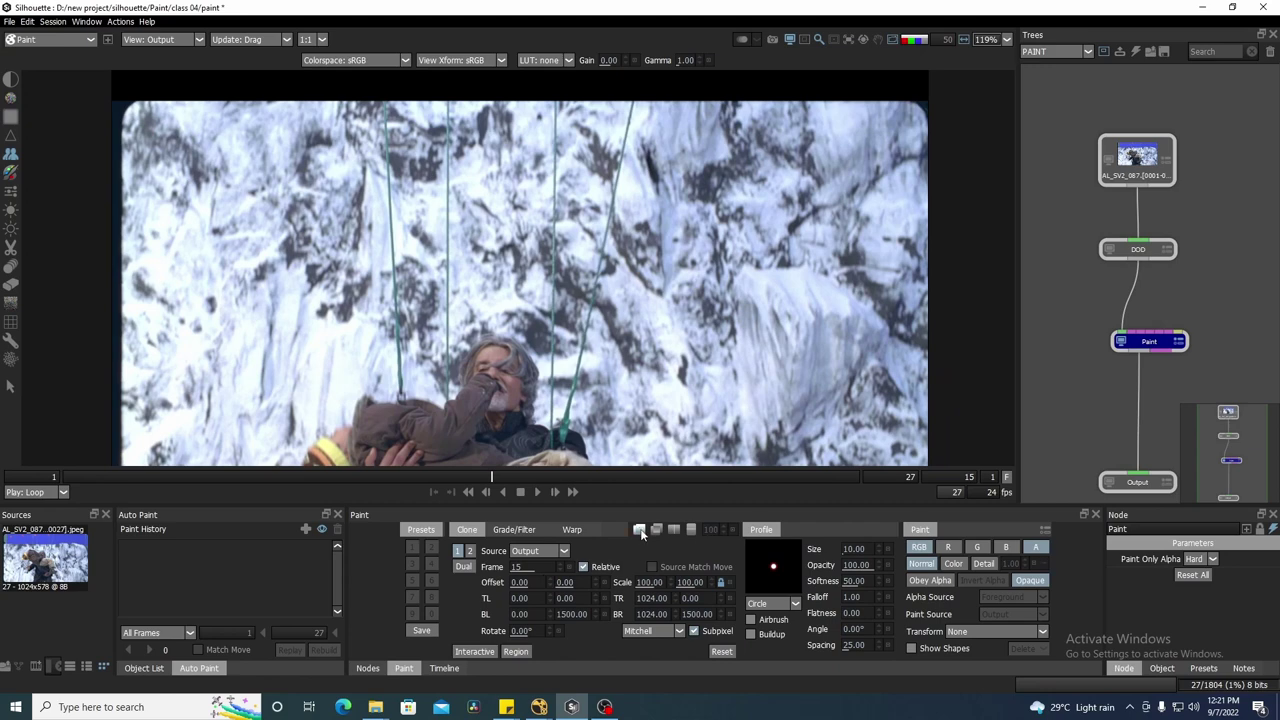
- Go to frame 27 and set the clone source frame to 15
{"action": "left_click", "coordinate": [836, 476]}
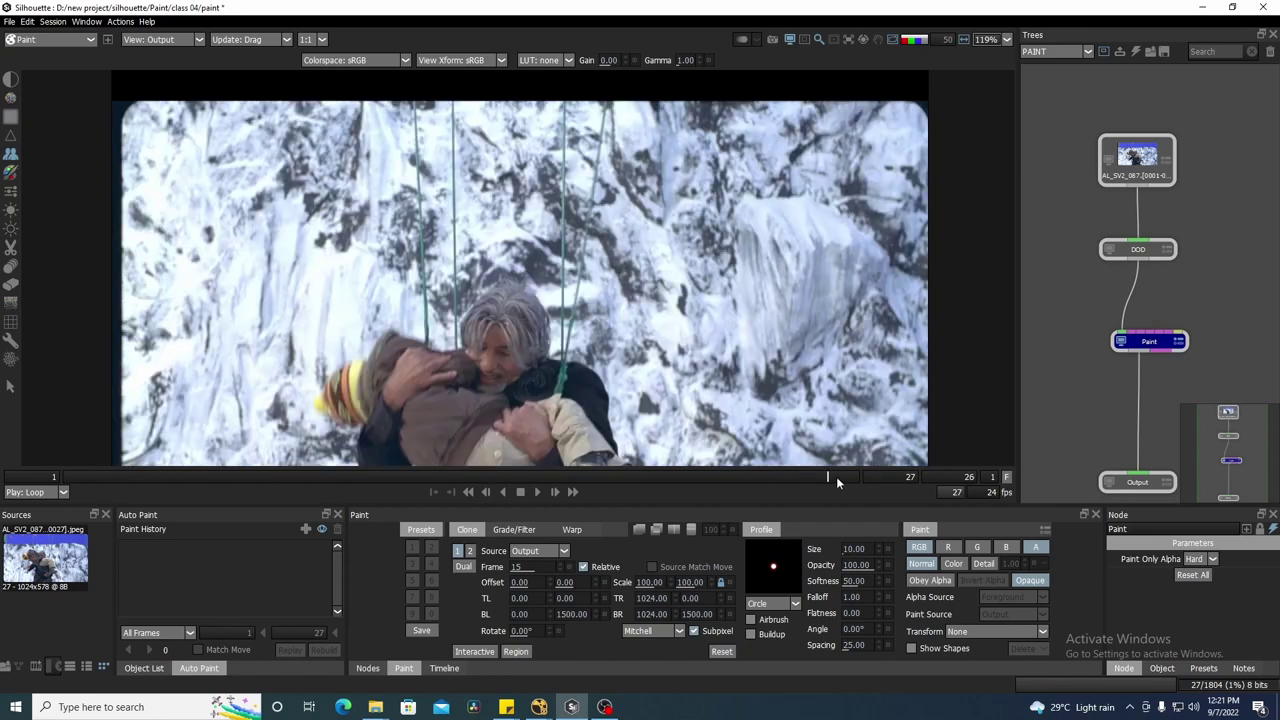
{"action": "left_click", "coordinate": [520, 566]}
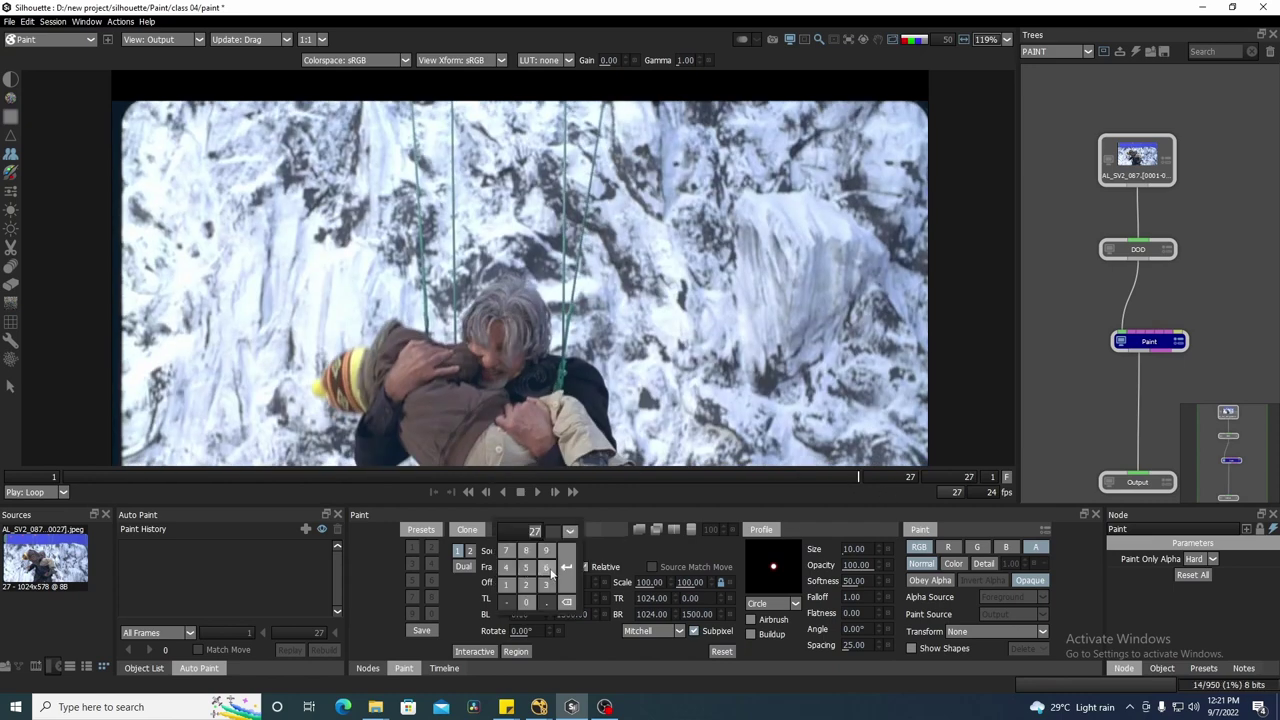
{"action": "left_click", "coordinate": [507, 585]}
{"action": "key", "text": "Return"}
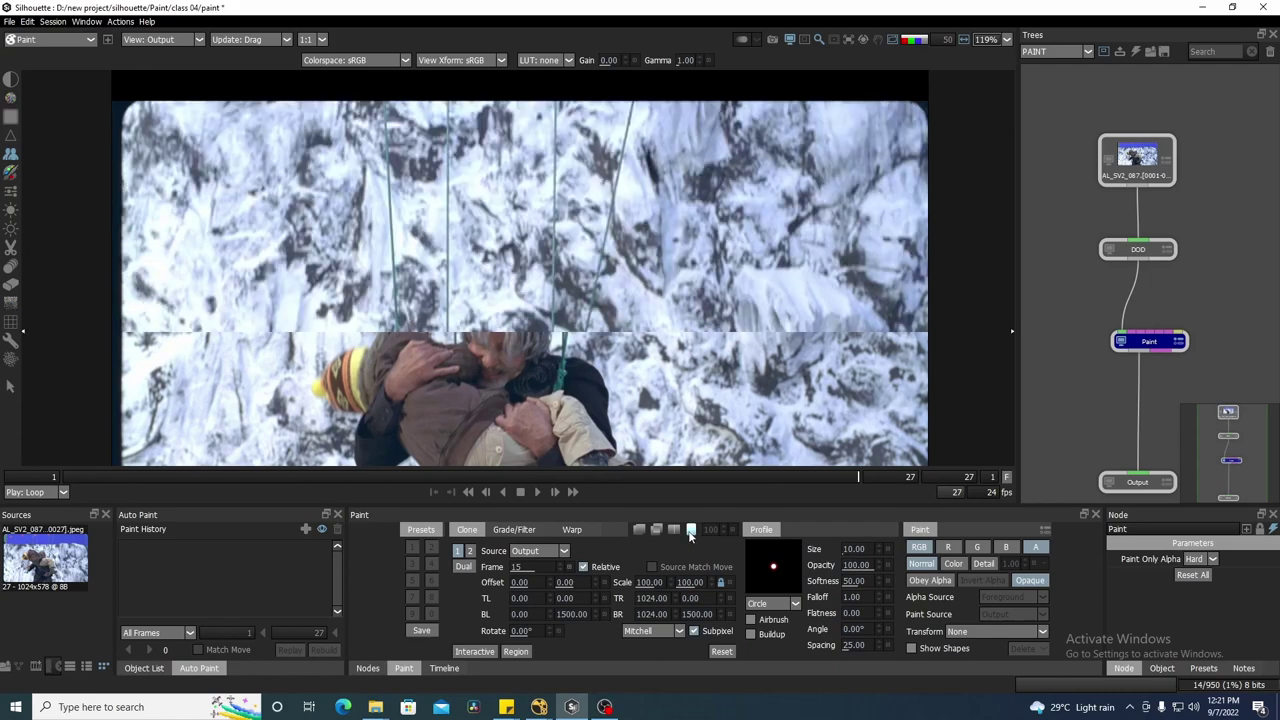
- Compare the source and current frames with a vertical split, and offset the clone source vertically by about 95.38
{"action": "left_click", "coordinate": [691, 530]}
{"action": "left_click", "coordinate": [675, 532]}
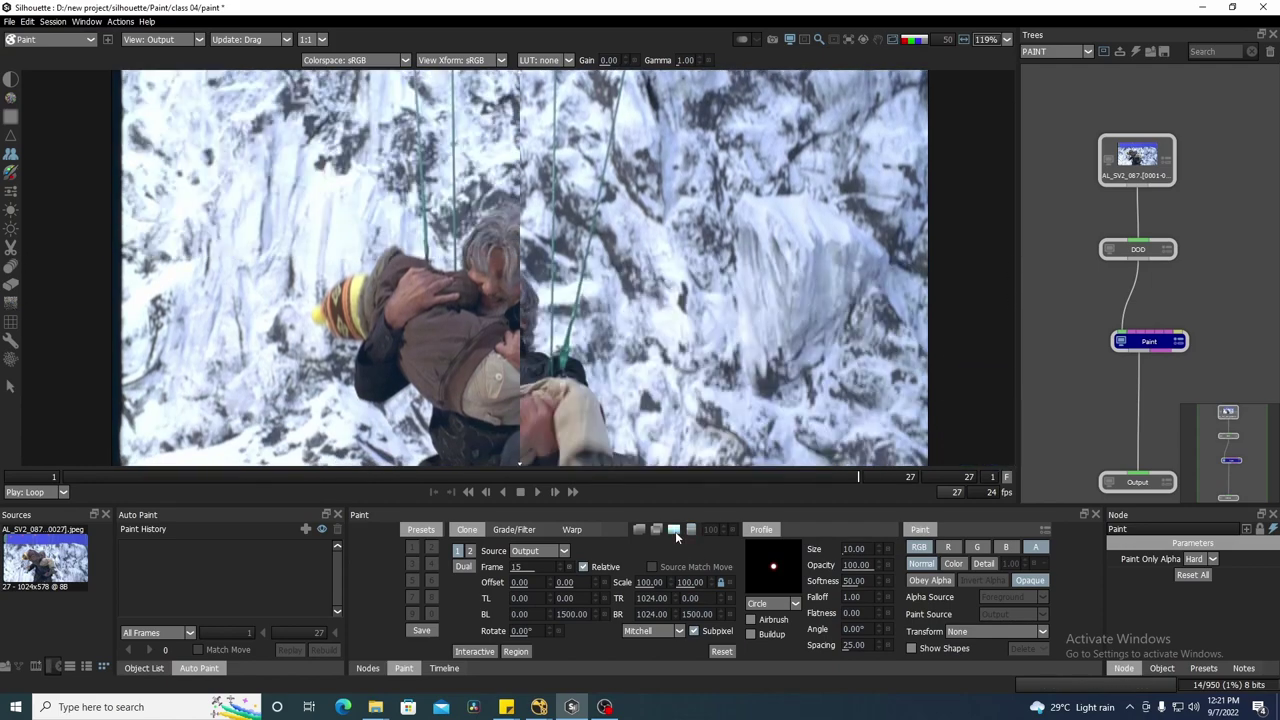
{"action": "mouse_move", "coordinate": [545, 193]}
{"action": "left_mouse_down"}
{"action": "mouse_move", "coordinate": [598, 225]}
{"action": "mouse_move", "coordinate": [512, 255]}
{"action": "mouse_move", "coordinate": [600, 285]}
{"action": "mouse_move", "coordinate": [775, 310]}
{"action": "mouse_move", "coordinate": [692, 346]}
{"action": "left_mouse_up"}
{"action": "key", "text": "Up"}
{"action": "key", "text": "Up"}
{"action": "key", "text": "Up"}
{"action": "key", "text": "Up"}
{"action": "key", "text": "Up"}
{"action": "key", "text": "Up"}
{"action": "left_click_drag", "start_coordinate": [260, 156], "coordinate": [323, 154]}
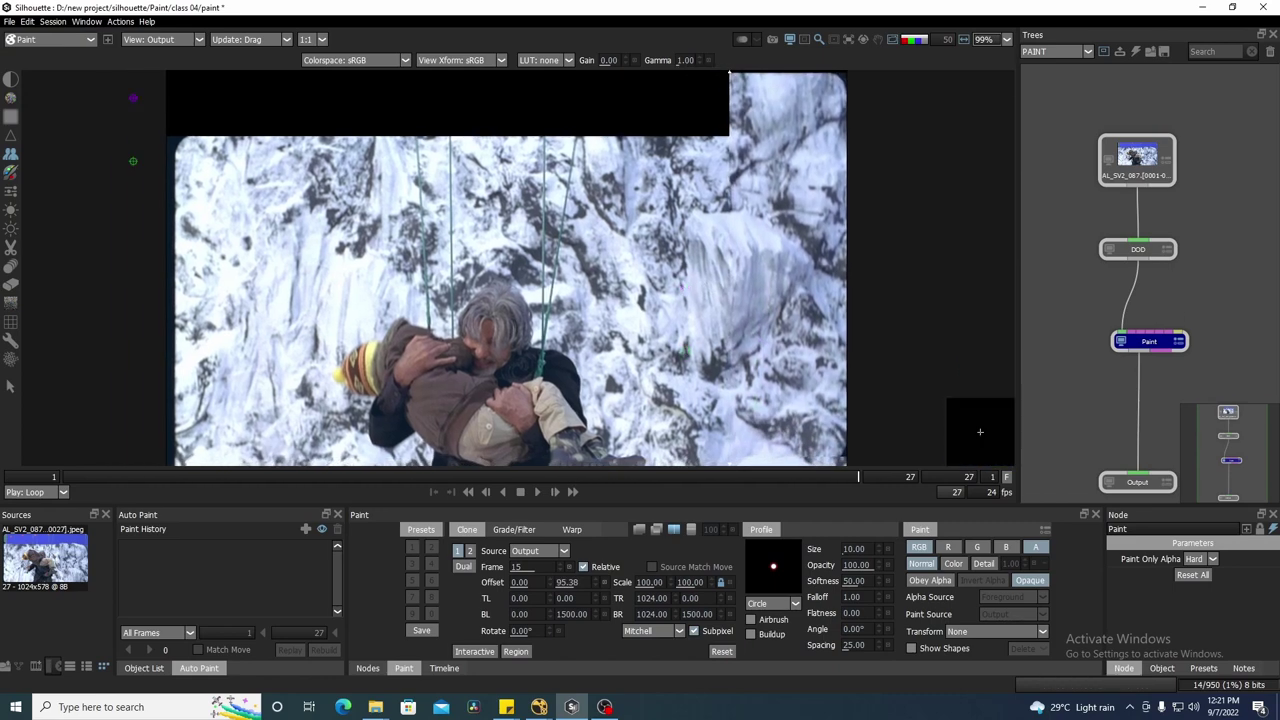
- Switch the clone source comparison to an onion-skin overlay and flip it on and off to check the rock alignment
{"action": "left_click", "coordinate": [639, 530]}
{"action": "left_click_drag", "start_coordinate": [513, 168], "coordinate": [587, 258]}
{"action": "scroll", "coordinate": [587, 259], "scroll_direction": "up", "scroll_amount": 5}
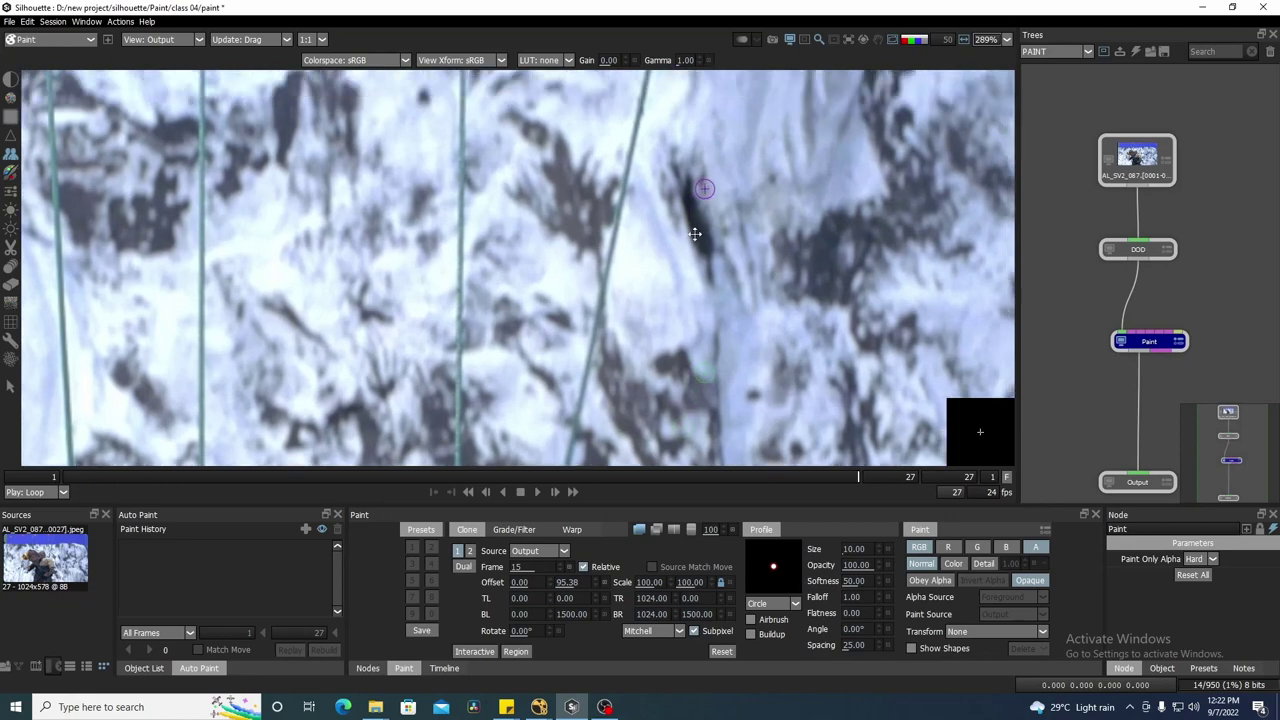
{"action": "left_click_drag", "start_coordinate": [695, 234], "coordinate": [692, 253]}
{"action": "key", "text": "o"}
{"action": "key", "text": "o"}
{"action": "key", "text": "o"}
{"action": "key", "text": "o"}
{"action": "key", "text": "o"}
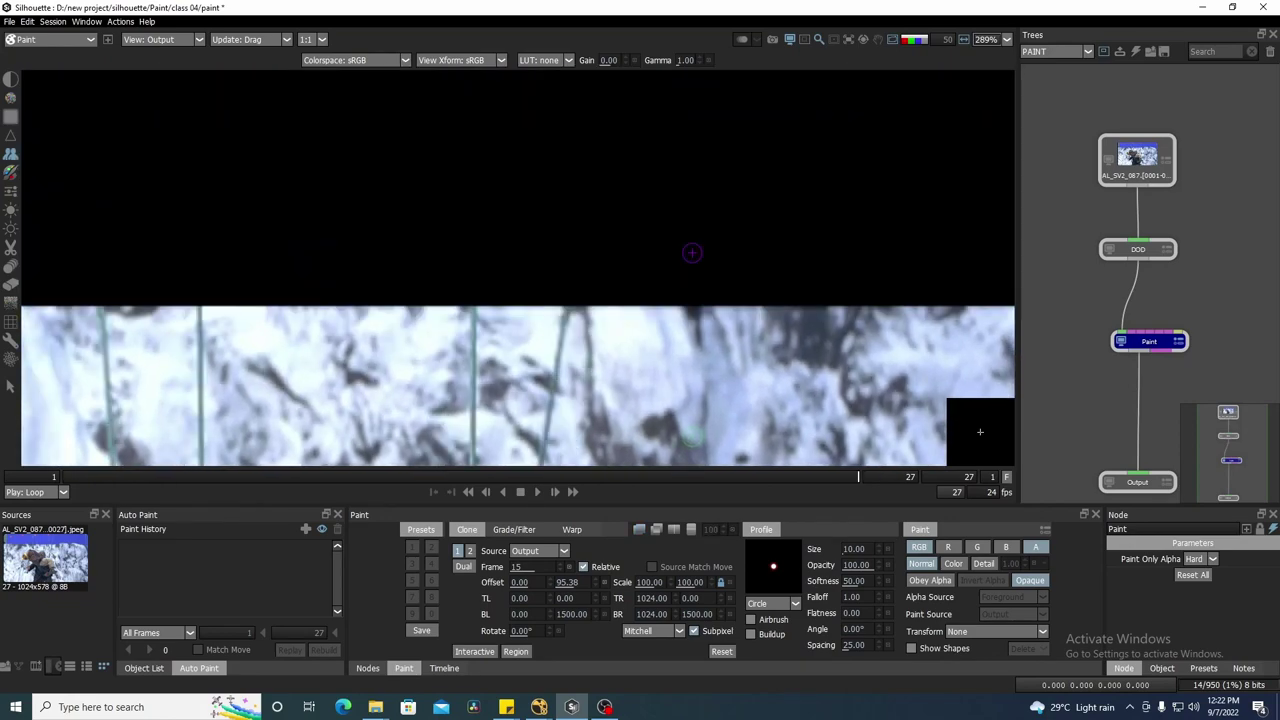
- Nudge the clone source upward to a vertical offset of 96.81 while flipping the overlay against the current frame
{"action": "scroll", "coordinate": [692, 252], "scroll_direction": "down", "scroll_amount": 4}
{"action": "key", "text": "o"}
{"action": "key", "text": "o"}
{"action": "key", "text": "o"}
{"action": "key", "text": "o"}
{"action": "key", "text": "o"}
{"action": "key", "text": "o"}
{"action": "key", "text": "o"}
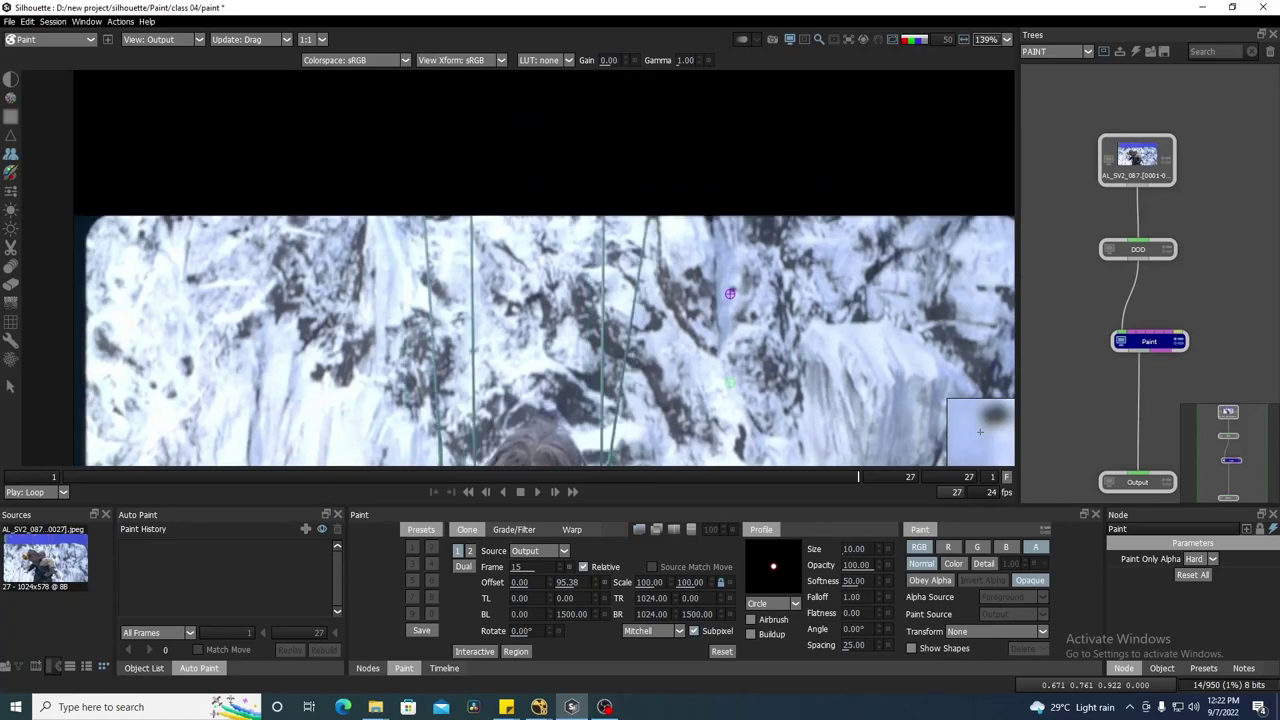
{"action": "key", "text": "o"}
{"action": "key", "text": "Up"}
{"action": "key", "text": "Up"}
{"action": "key", "text": "o"}
{"action": "key", "text": "o"}
{"action": "key", "text": "o"}
{"action": "key", "text": "o"}
{"action": "left_click_drag", "start_coordinate": [730, 294], "coordinate": [770, 416]}
{"action": "scroll", "coordinate": [580, 350], "scroll_direction": "down", "scroll_amount": 2}
{"action": "left_click_drag", "start_coordinate": [561, 350], "coordinate": [543, 245]}
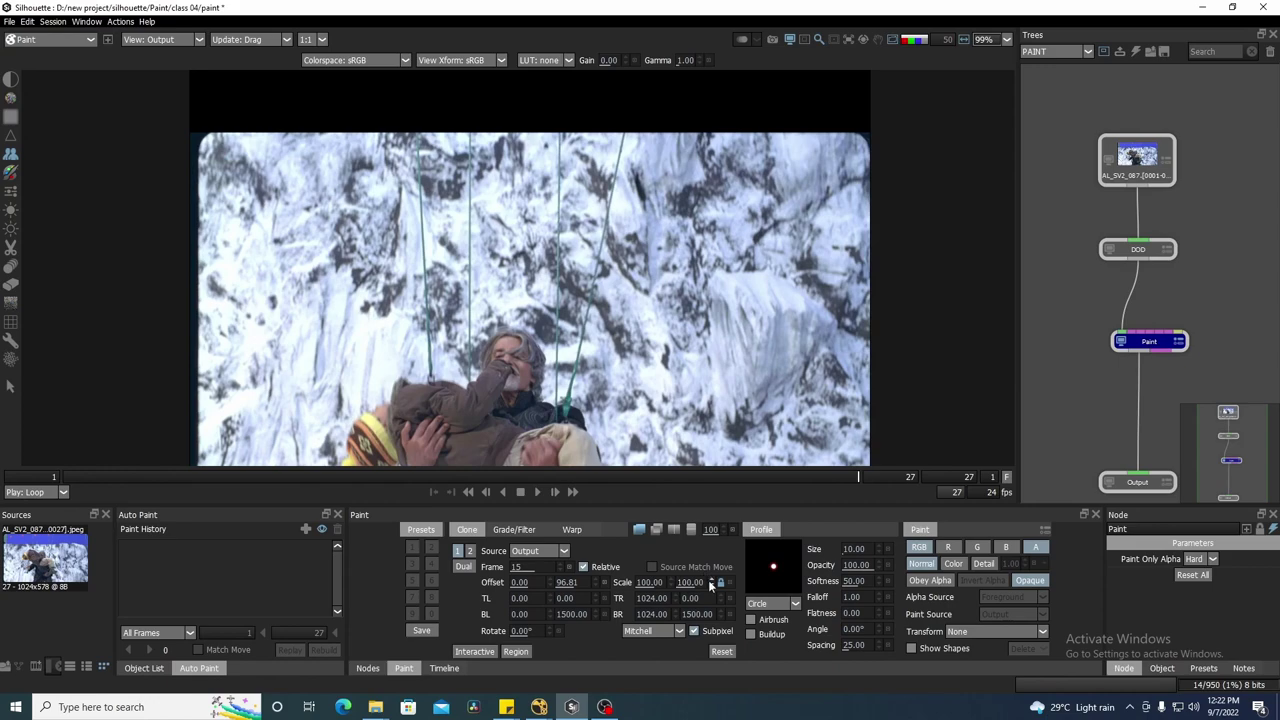
- Scale the clone source to 101 and nudge its offset to 0.67 horizontally and 96.14 vertically
{"action": "scroll", "coordinate": [689, 251], "scroll_direction": "up", "scroll_amount": 2}
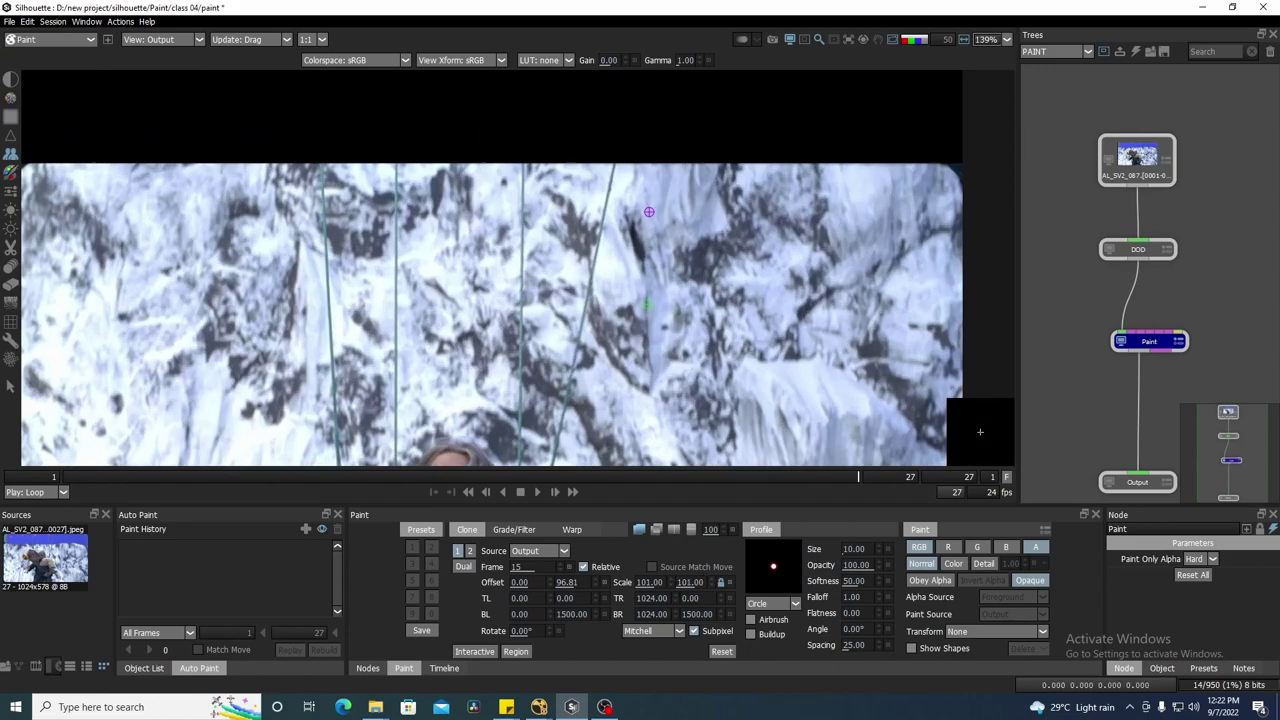
{"action": "key", "text": "o"}
{"action": "key", "text": "Up"}
{"action": "key", "text": "Right"}
{"action": "key", "text": "o"}
{"action": "key", "text": "o"}
{"action": "key", "text": "o"}
{"action": "key", "text": "o"}
{"action": "key", "text": "o"}
{"action": "key", "text": "o"}
{"action": "key", "text": "o"}
{"action": "key", "text": "o"}
{"action": "key", "text": "o"}
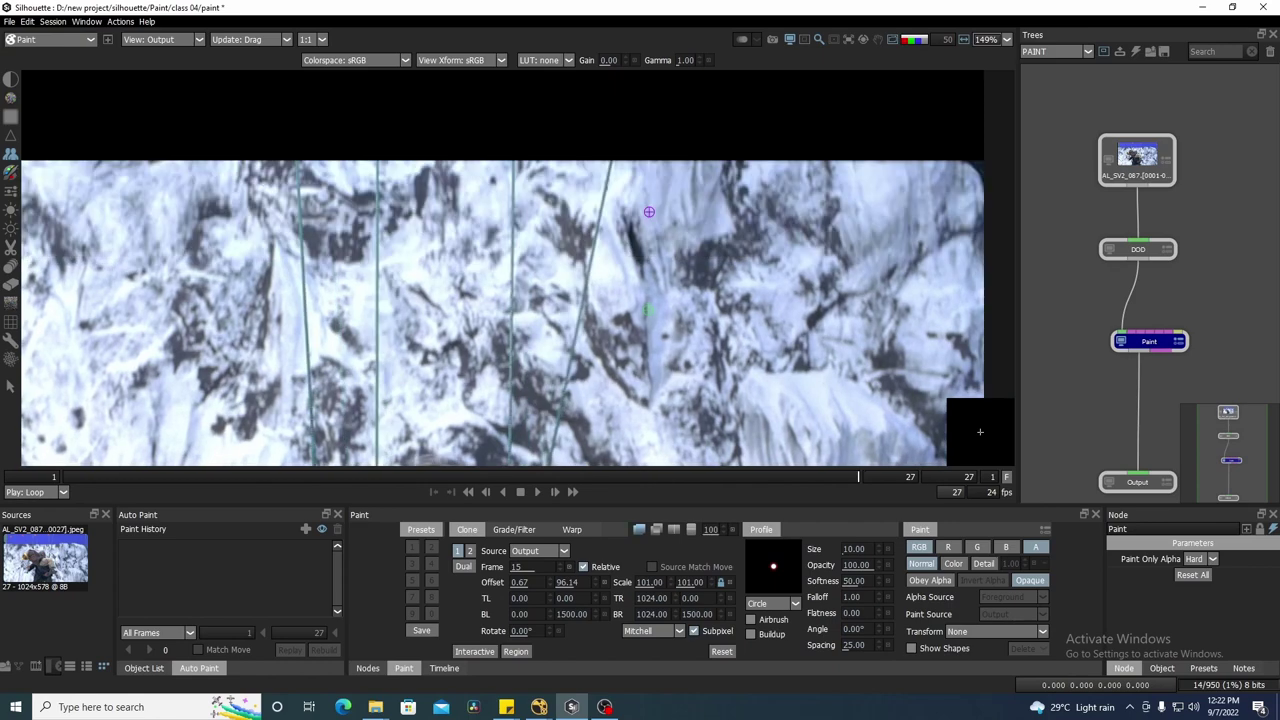
- Refine the clone source's vertical offset to 94.80 by matching the rock detail between the left-hand wires
{"action": "left_click_drag", "start_coordinate": [338, 259], "coordinate": [514, 248]}
{"action": "key", "text": "o"}
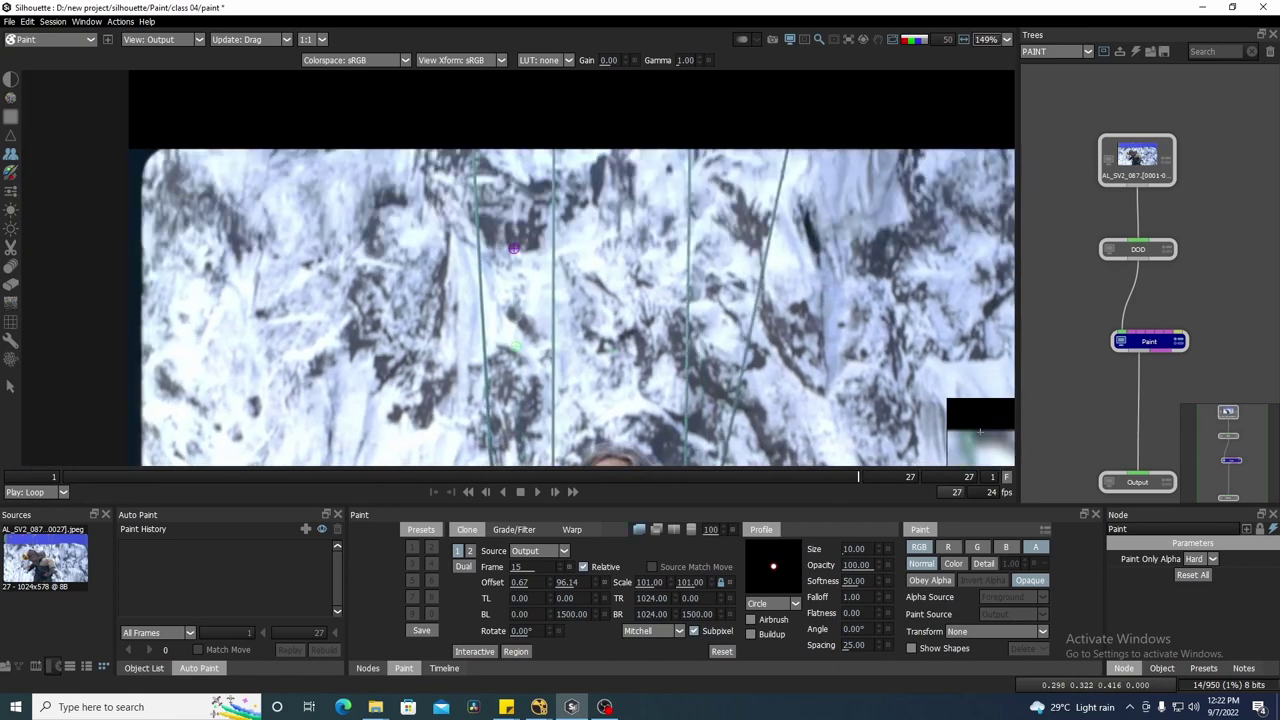
{"action": "key", "text": "o"}
{"action": "key", "text": "o"}
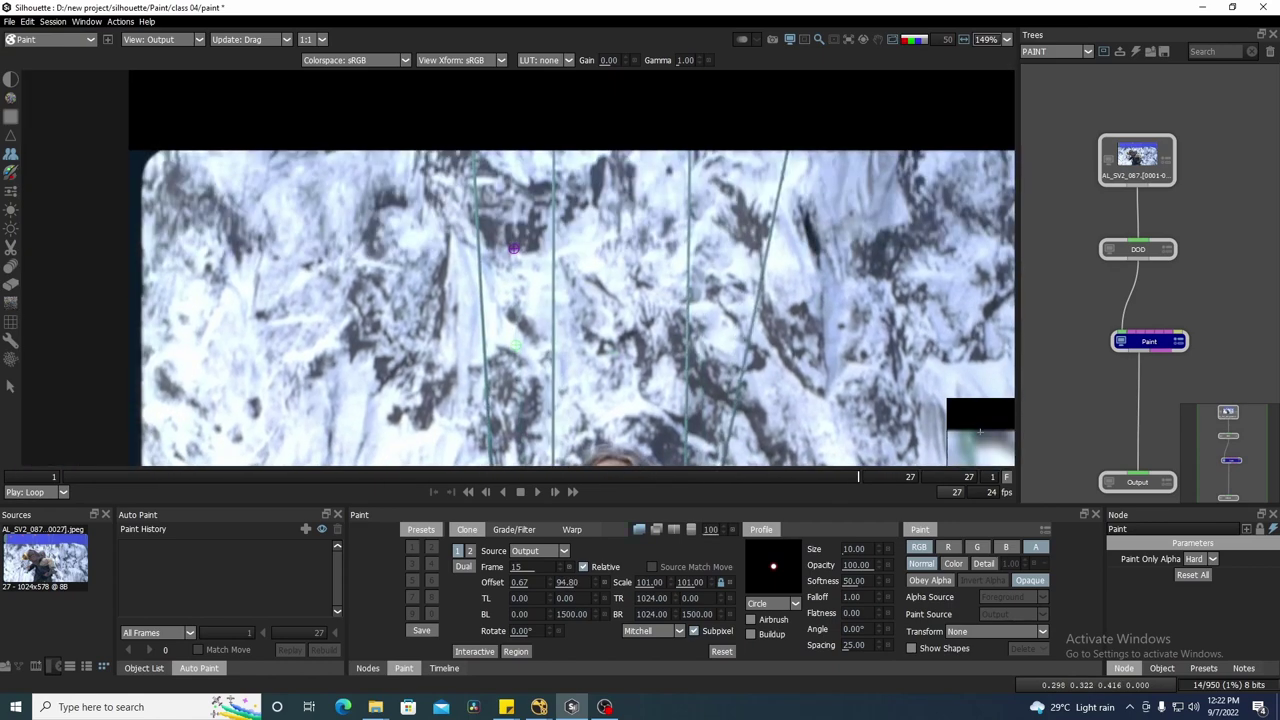
- Flip the source overlay on and off to examine alignment of the rocks right of the wires
{"action": "left_click_drag", "start_coordinate": [876, 255], "coordinate": [773, 259]}
{"action": "key", "text": "o"}
{"action": "key", "text": "o"}
{"action": "key", "text": "o"}
{"action": "scroll", "coordinate": [773, 260], "scroll_direction": "up", "scroll_amount": 3}
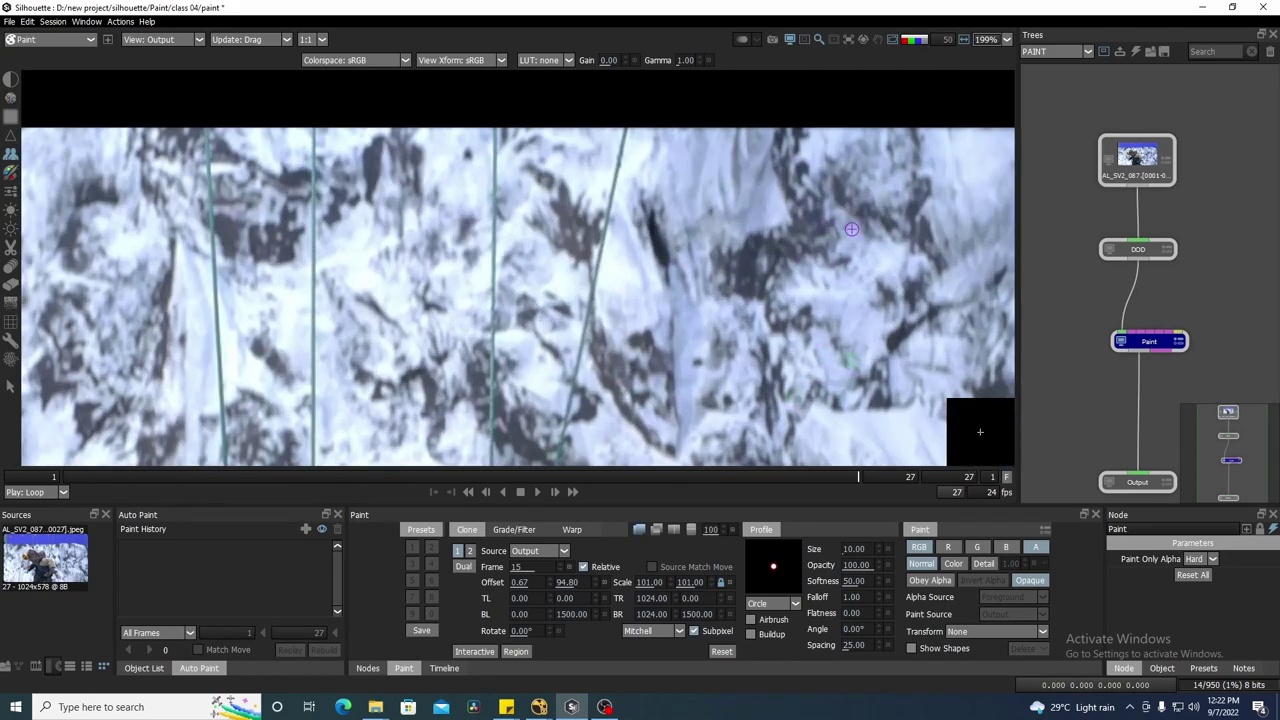
{"action": "key", "text": "o"}
{"action": "left_click_drag", "start_coordinate": [815, 228], "coordinate": [594, 263]}
{"action": "key", "text": "o"}
{"action": "key", "text": "o"}
{"action": "key", "text": "o"}
{"action": "key", "text": "o"}
{"action": "key", "text": "o"}
{"action": "key", "text": "o"}
{"action": "key", "text": "o"}
{"action": "key", "text": "o"}
{"action": "key", "text": "o"}
{"action": "key", "text": "o"}
{"action": "key", "text": "o"}
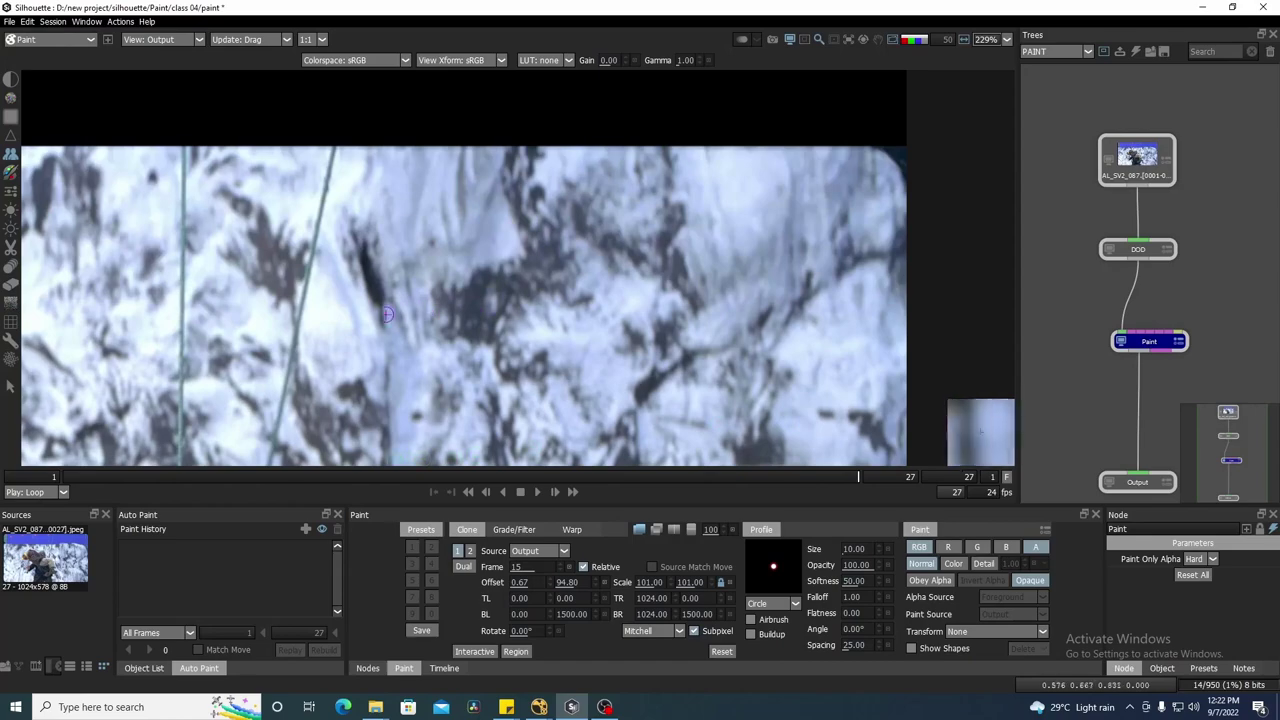
- Examine the source overlay's alignment near the image's upper-left corner
{"action": "left_click_drag", "start_coordinate": [183, 310], "coordinate": [763, 280]}
{"action": "left_click_drag", "start_coordinate": [76, 117], "coordinate": [342, 285]}
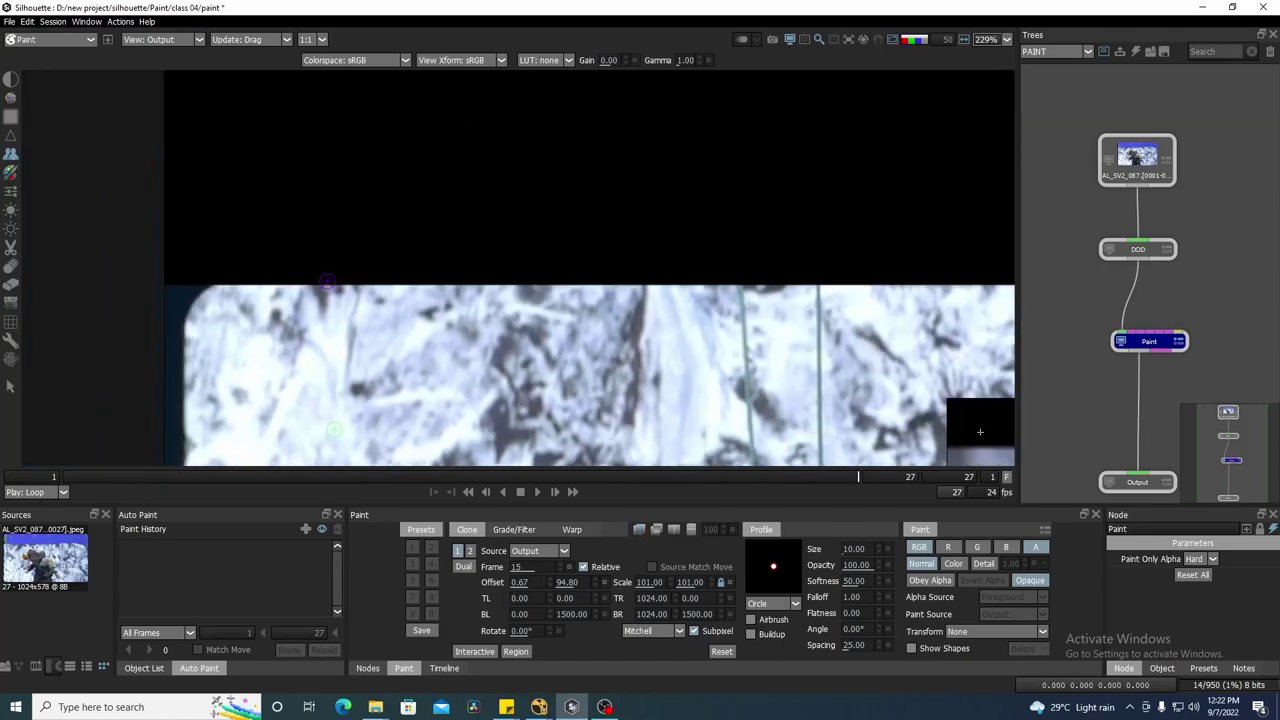
{"action": "key", "text": "o"}
{"action": "key", "text": "o"}
{"action": "key", "text": "o"}
{"action": "key", "text": "o"}
{"action": "scroll", "coordinate": [327, 275], "scroll_direction": "down", "scroll_amount": 2}
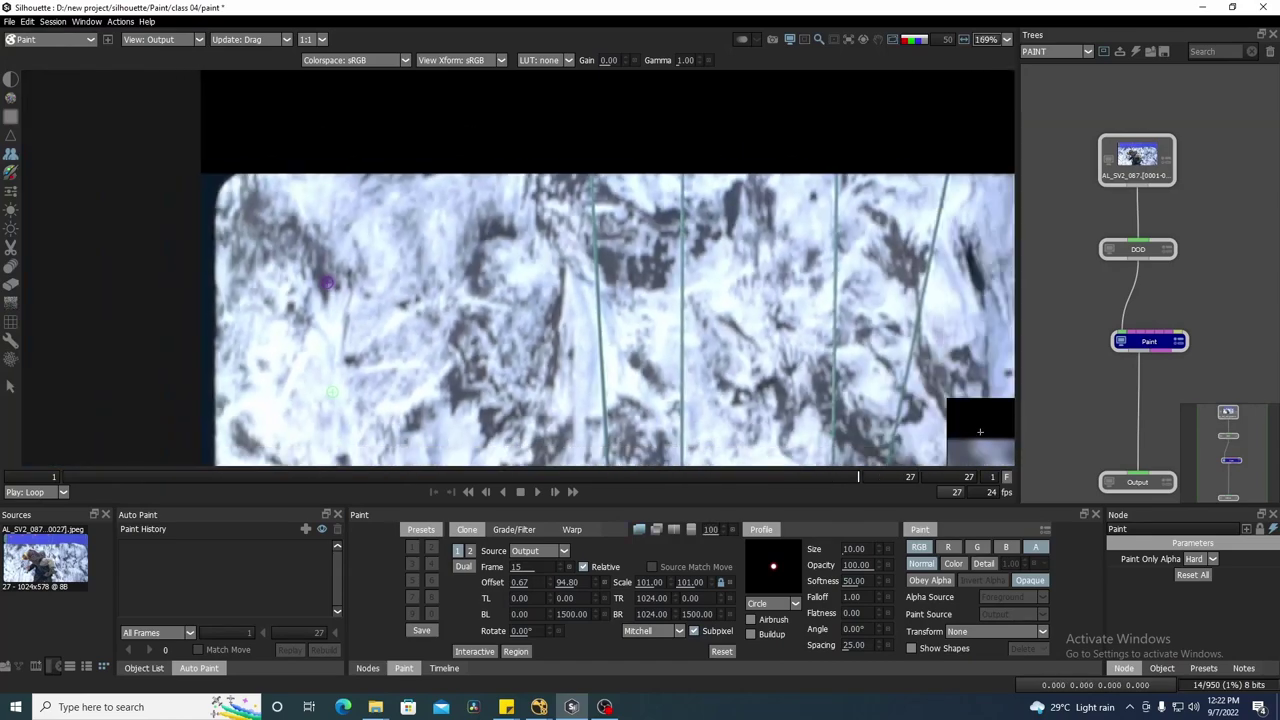
{"action": "left_click_drag", "start_coordinate": [725, 368], "coordinate": [647, 367]}
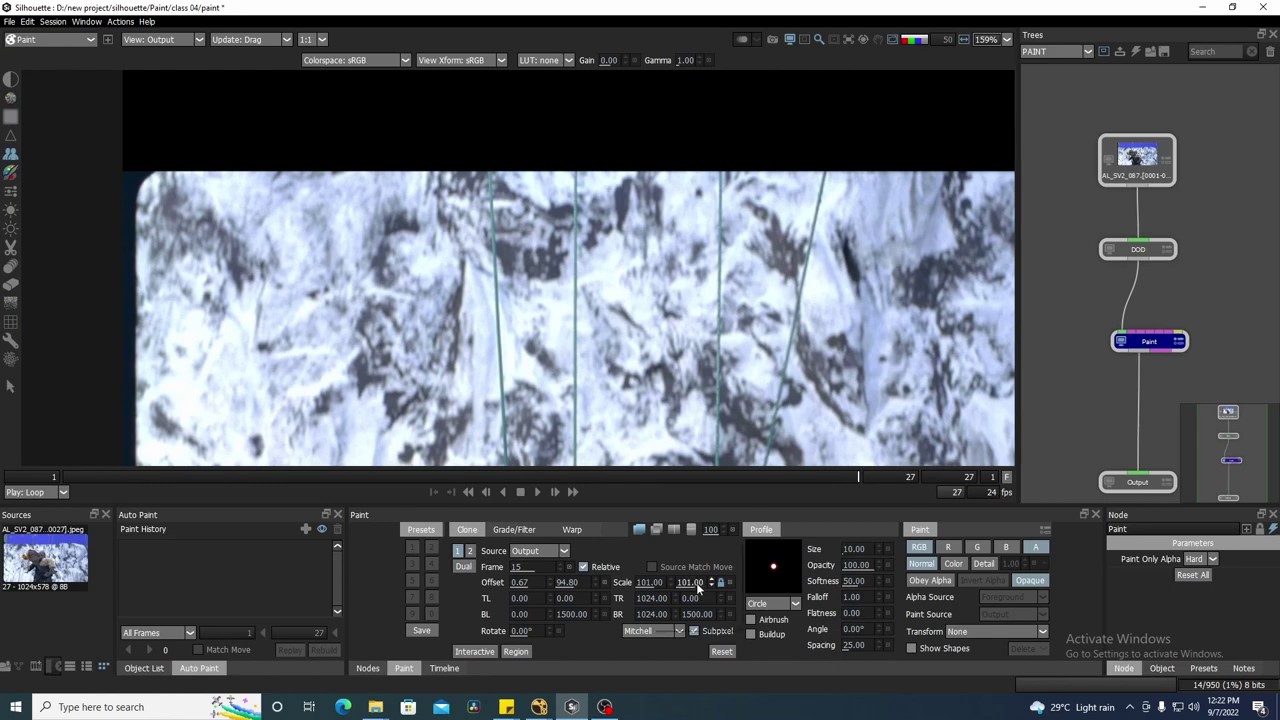
- Set the clone source scale to 101.30
{"action": "left_click", "coordinate": [695, 584]}
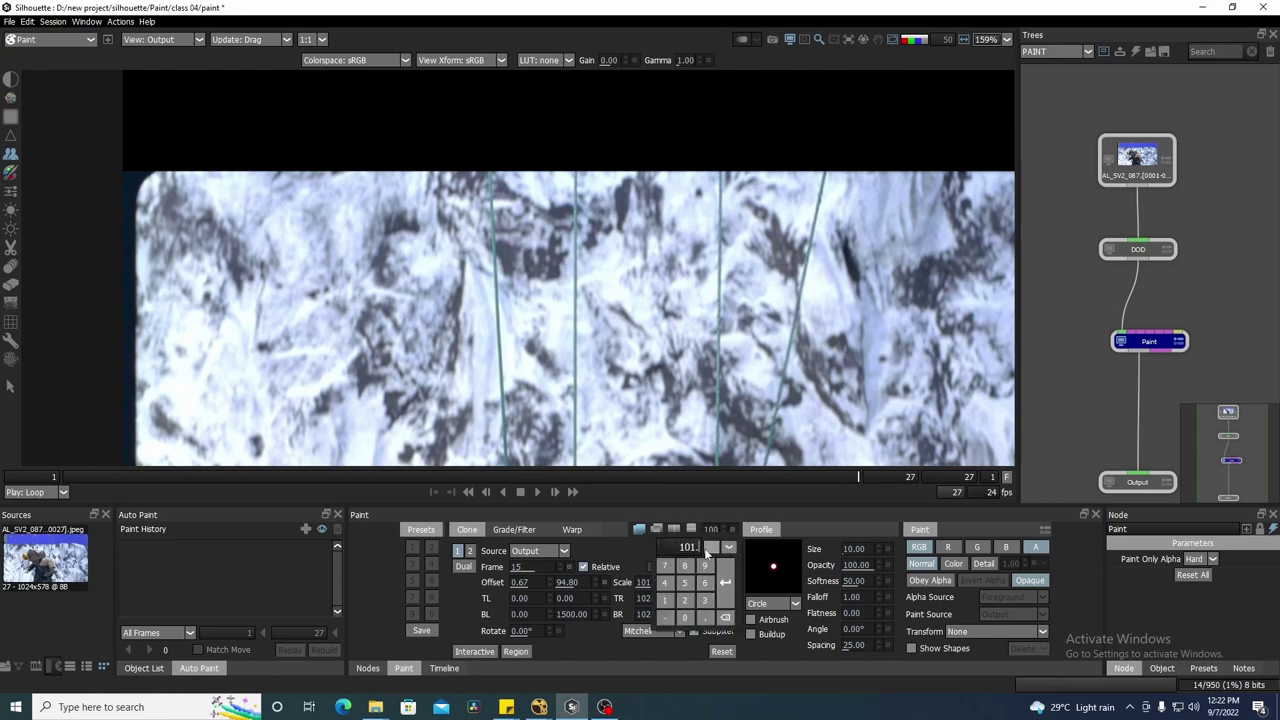
{"action": "type", "text": "3"}
{"action": "key", "text": "Return"}
- Nudge the rescaled clone source to an offset of 1.10 horizontally and 94.37 vertically, checking it against the current frame
{"action": "left_click_drag", "start_coordinate": [796, 291], "coordinate": [651, 277]}
{"action": "key", "text": "o"}
{"action": "key", "text": "o"}
{"action": "key", "text": "o"}
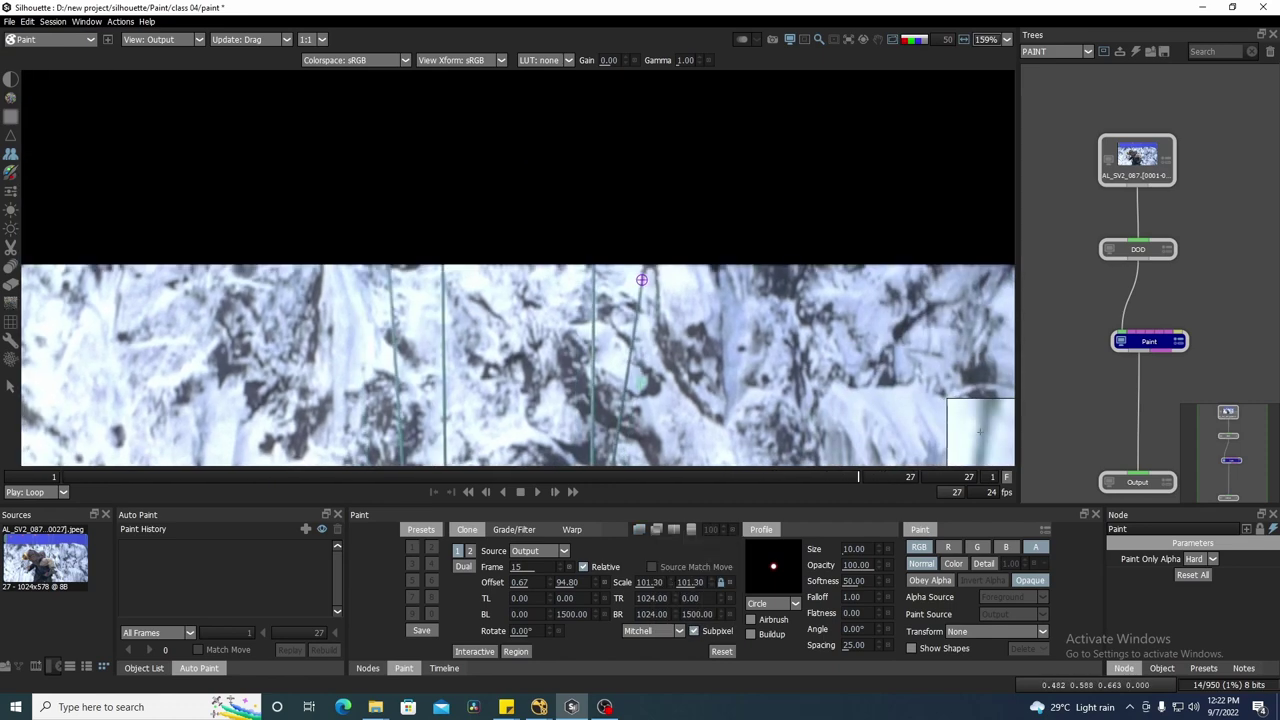
{"action": "key", "text": "o"}
{"action": "scroll", "coordinate": [790, 227], "scroll_direction": "up", "scroll_amount": 2}
{"action": "key", "text": "o"}
{"action": "key", "text": "o"}
{"action": "key", "text": "o"}
{"action": "key", "text": "o"}
{"action": "key", "text": "Down"}
{"action": "key", "text": "Left"}
{"action": "key", "text": "o"}
{"action": "key", "text": "o"}
{"action": "key", "text": "o"}
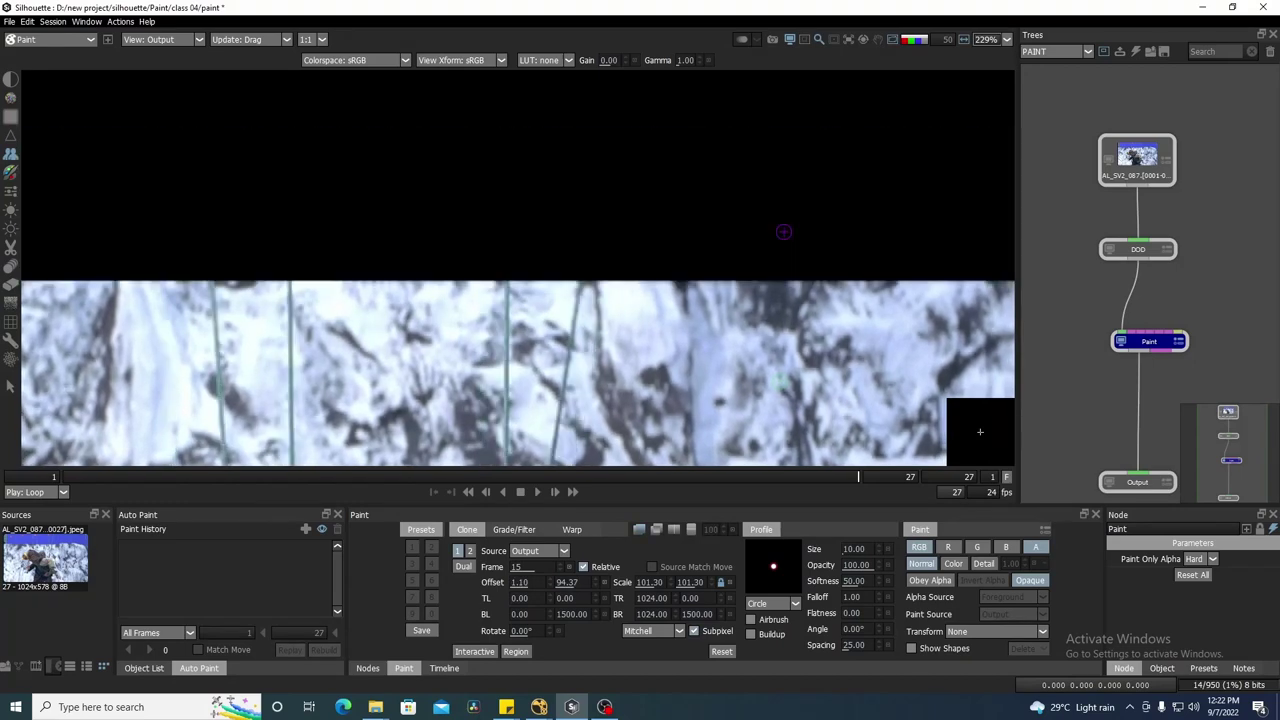
- Compare the aligned clone source with the current frame across the full width of the rock background
{"action": "scroll", "coordinate": [771, 234], "scroll_direction": "down", "scroll_amount": 2}
{"action": "left_click_drag", "start_coordinate": [313, 294], "coordinate": [368, 307]}
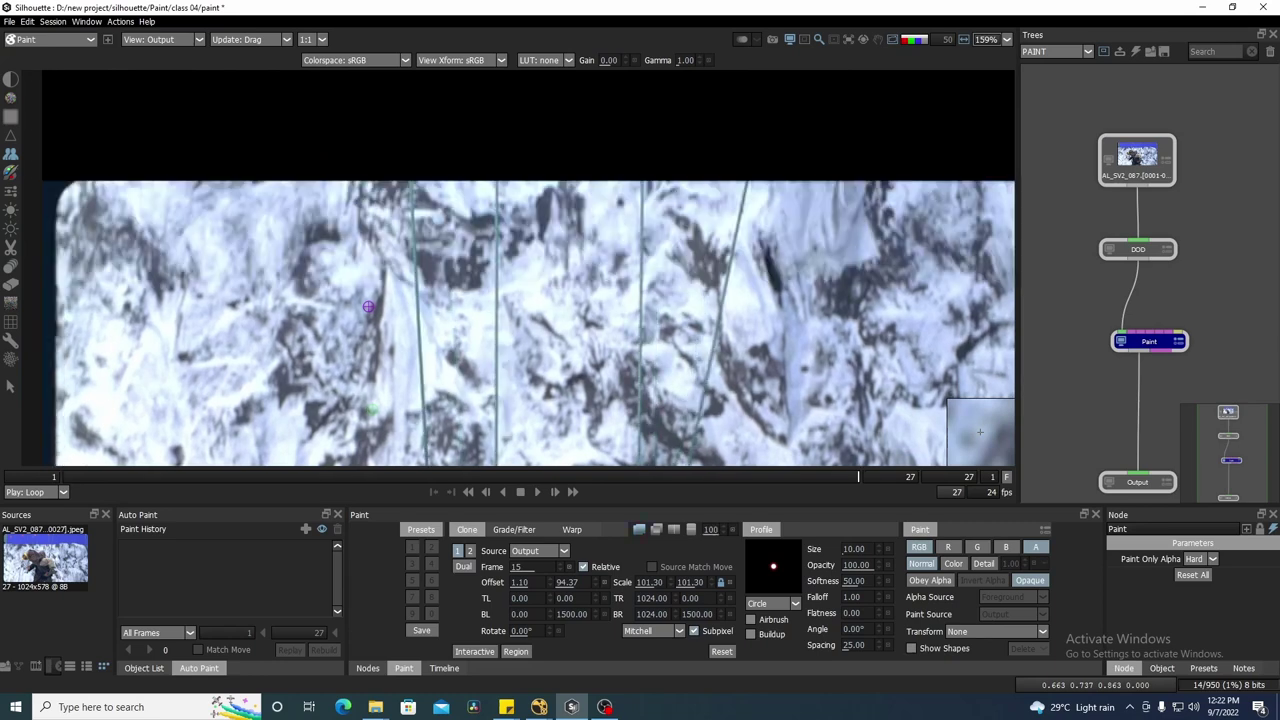
{"action": "scroll", "coordinate": [747, 272], "scroll_direction": "down", "scroll_amount": 2}
{"action": "left_click_drag", "start_coordinate": [747, 272], "coordinate": [698, 274]}
{"action": "key", "text": "o"}
{"action": "key", "text": "o"}
{"action": "key", "text": "o"}
{"action": "key", "text": "o"}
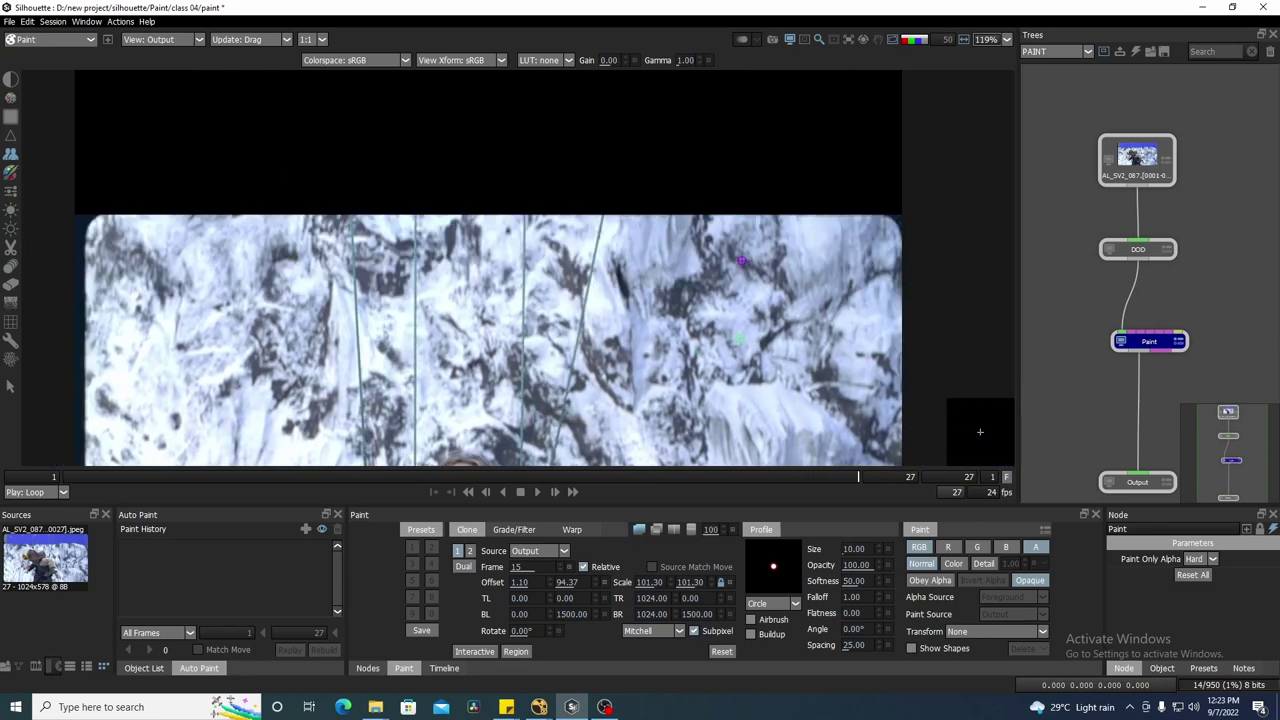
{"action": "left_click_drag", "start_coordinate": [720, 257], "coordinate": [743, 268]}
{"action": "scroll", "coordinate": [749, 277], "scroll_direction": "up", "scroll_amount": 1}
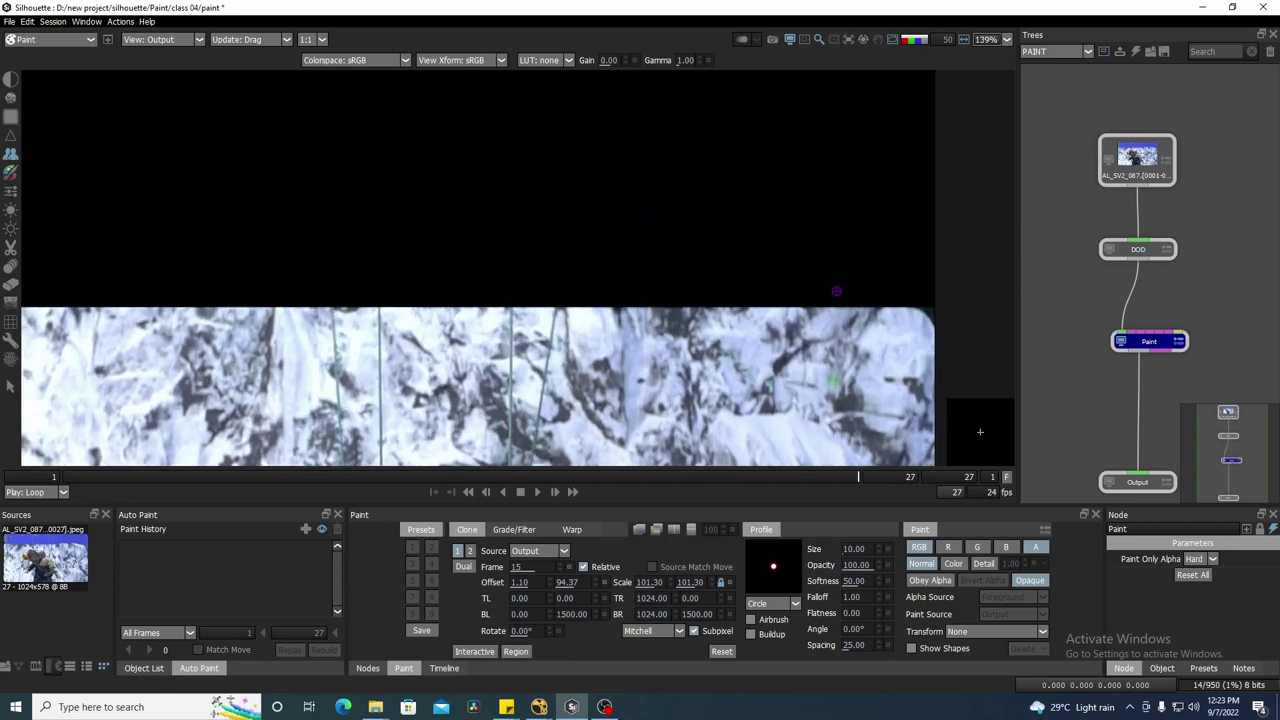
- Turn off the source overlay and enlarge the clone brush to a size of about 51.55 at the image's upper-right edge
{"action": "mouse_move", "coordinate": [841, 322]}
{"action": "left_mouse_down"}
{"action": "mouse_move", "coordinate": [880, 318]}
{"action": "mouse_move", "coordinate": [871, 289]}
{"action": "mouse_move", "coordinate": [893, 255]}
{"action": "left_mouse_up"}
{"action": "left_click_drag", "start_coordinate": [789, 255], "coordinate": [857, 255]}
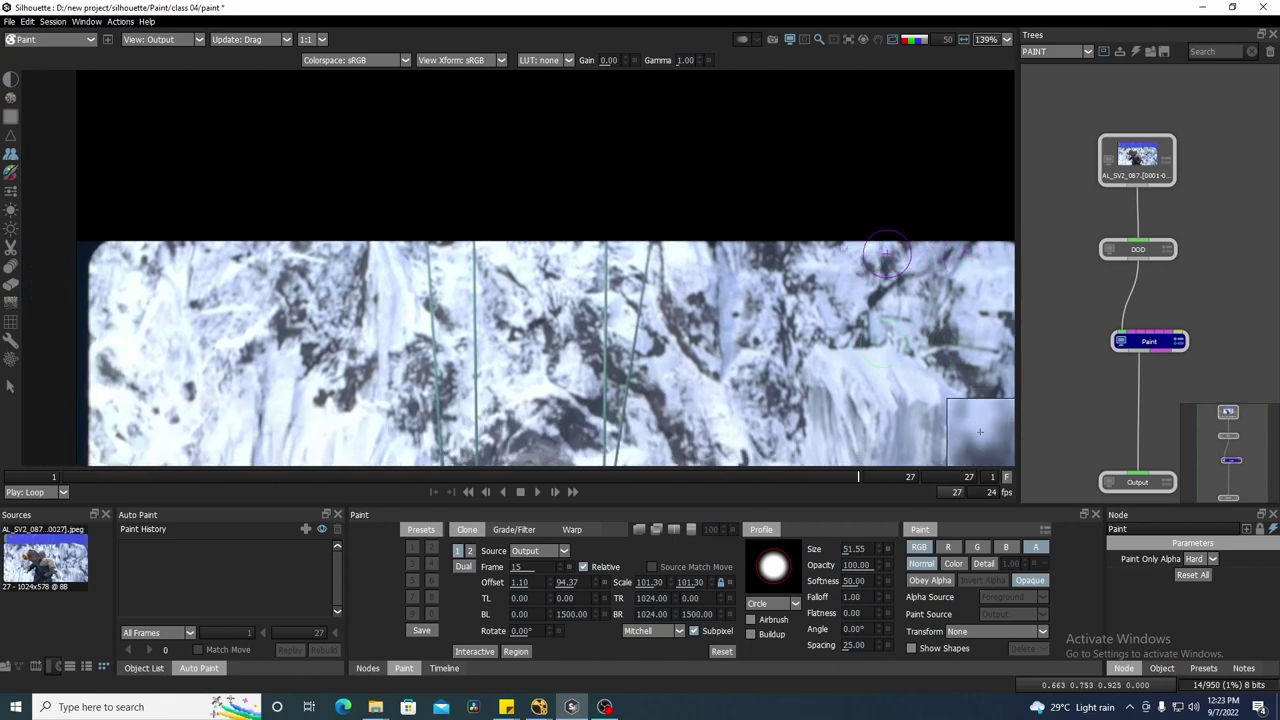
{"action": "left_click_drag", "start_coordinate": [889, 252], "coordinate": [861, 243]}
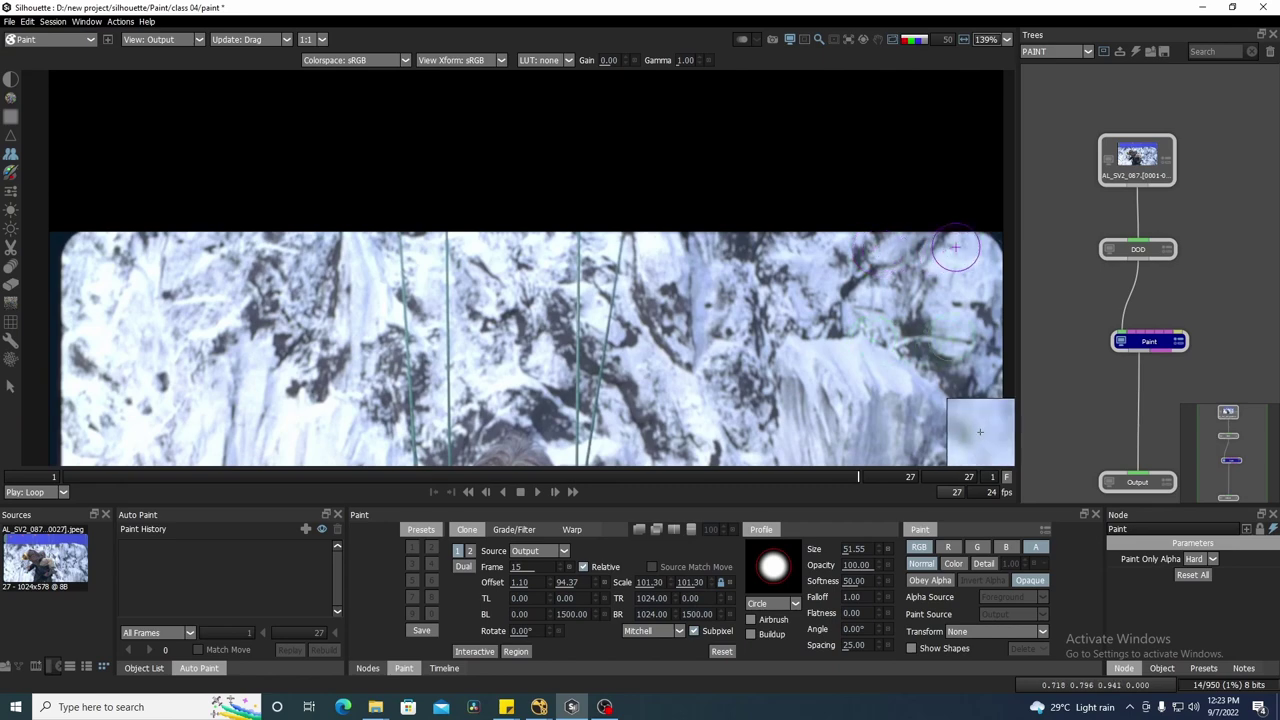
{"action": "left_click_drag", "start_coordinate": [956, 247], "coordinate": [925, 251]}
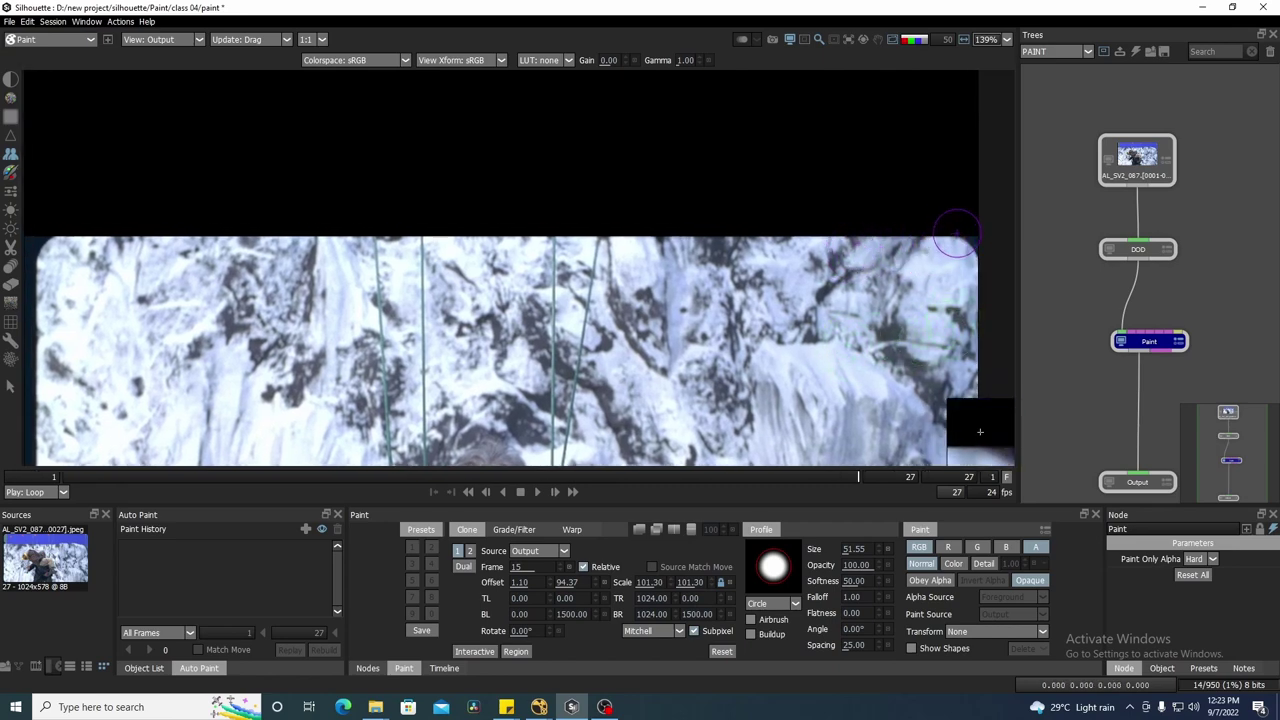
- Clone rock from frame 15 into the black area along the full width of the image's upper edge on frame 27
{"action": "mouse_move", "coordinate": [957, 218]}
{"action": "left_mouse_down"}
{"action": "mouse_move", "coordinate": [860, 197]}
{"action": "mouse_move", "coordinate": [798, 215]}
{"action": "mouse_move", "coordinate": [879, 188]}
{"action": "left_mouse_up"}
{"action": "mouse_move", "coordinate": [957, 136]}
{"action": "left_mouse_down"}
{"action": "mouse_move", "coordinate": [740, 150]}
{"action": "mouse_move", "coordinate": [630, 190]}
{"action": "mouse_move", "coordinate": [545, 145]}
{"action": "mouse_move", "coordinate": [640, 175]}
{"action": "mouse_move", "coordinate": [605, 185]}
{"action": "mouse_move", "coordinate": [555, 230]}
{"action": "mouse_move", "coordinate": [498, 200]}
{"action": "mouse_move", "coordinate": [490, 225]}
{"action": "mouse_move", "coordinate": [430, 150]}
{"action": "mouse_move", "coordinate": [400, 185]}
{"action": "left_mouse_up"}
{"action": "mouse_move", "coordinate": [699, 220]}
{"action": "left_mouse_down"}
{"action": "mouse_move", "coordinate": [255, 215]}
{"action": "mouse_move", "coordinate": [686, 180]}
{"action": "mouse_move", "coordinate": [614, 158]}
{"action": "mouse_move", "coordinate": [522, 159]}
{"action": "mouse_move", "coordinate": [599, 211]}
{"action": "mouse_move", "coordinate": [292, 203]}
{"action": "mouse_move", "coordinate": [291, 232]}
{"action": "mouse_move", "coordinate": [441, 239]}
{"action": "left_mouse_up"}
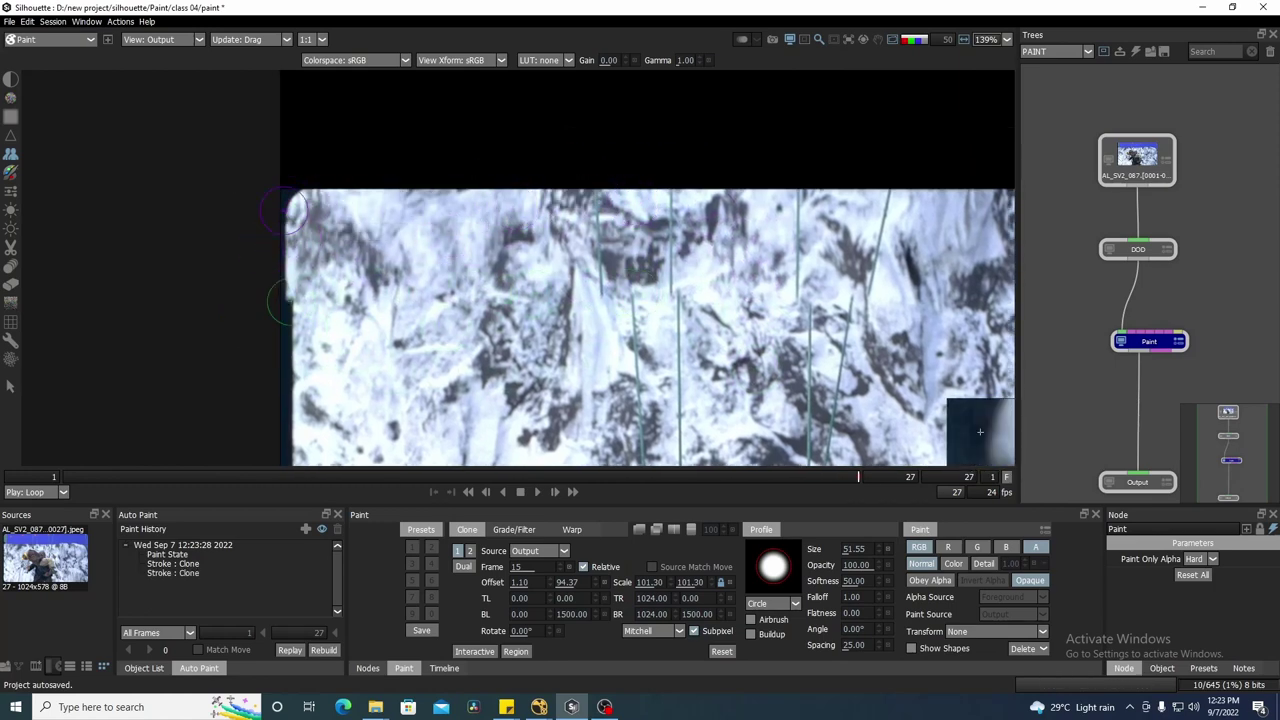
{"action": "scroll", "coordinate": [640, 200], "scroll_direction": "down", "scroll_amount": 2}
{"action": "left_click_drag", "start_coordinate": [984, 275], "coordinate": [684, 274]}
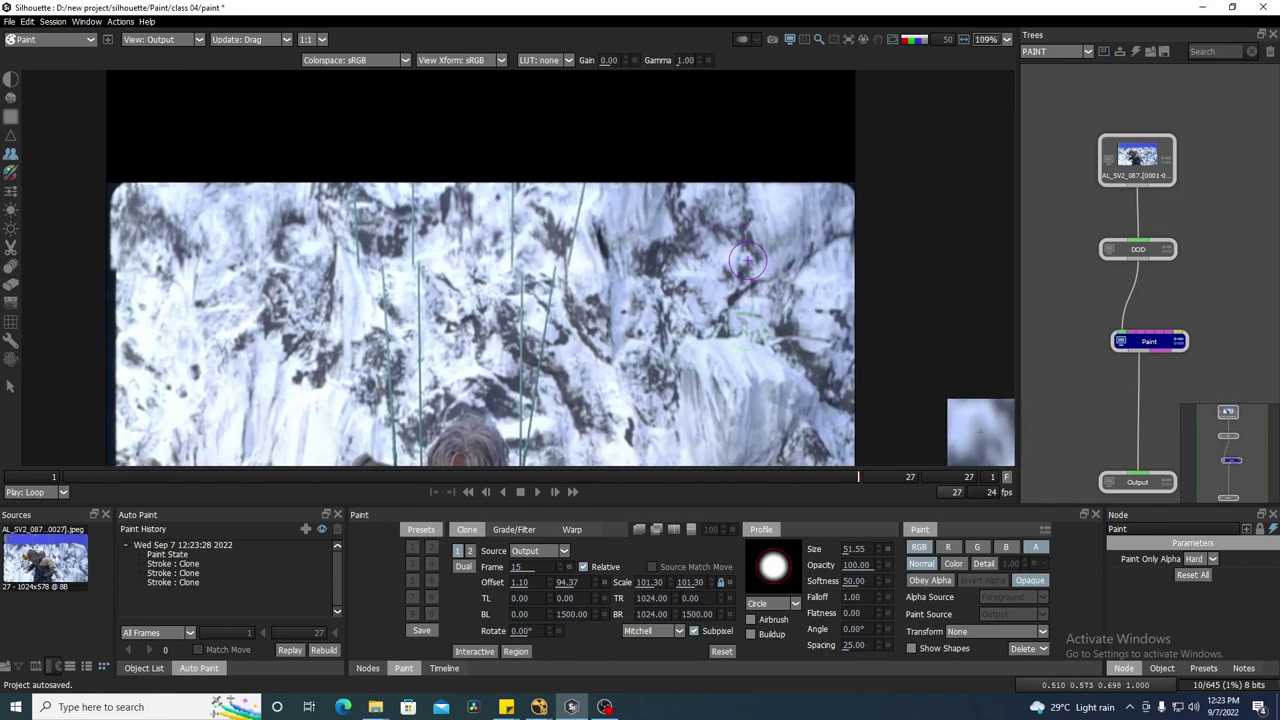
- Inspect the extended rock on frame 27, and examine frame 6 as a source for the upper edge of the rock wall
{"action": "left_click_drag", "start_coordinate": [473, 309], "coordinate": [493, 315]}
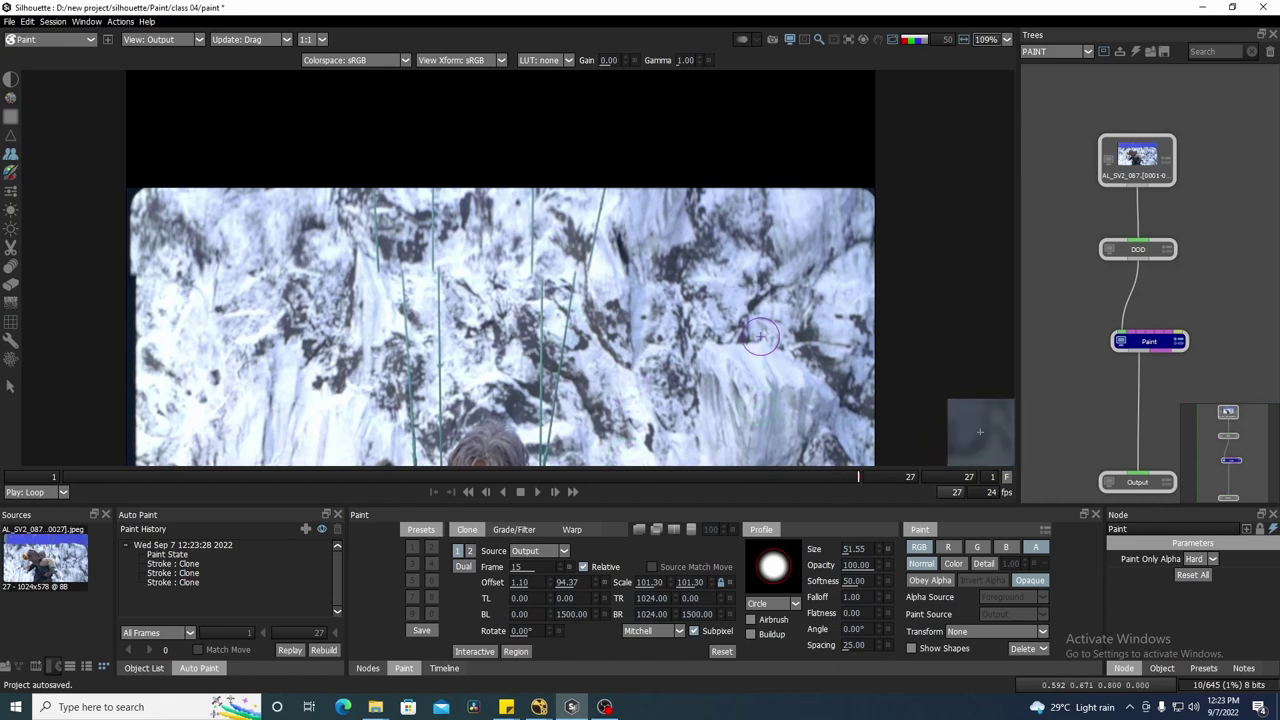
{"action": "left_click_drag", "start_coordinate": [688, 280], "coordinate": [707, 283]}
{"action": "key", "text": "1"}
{"action": "key", "text": "1"}
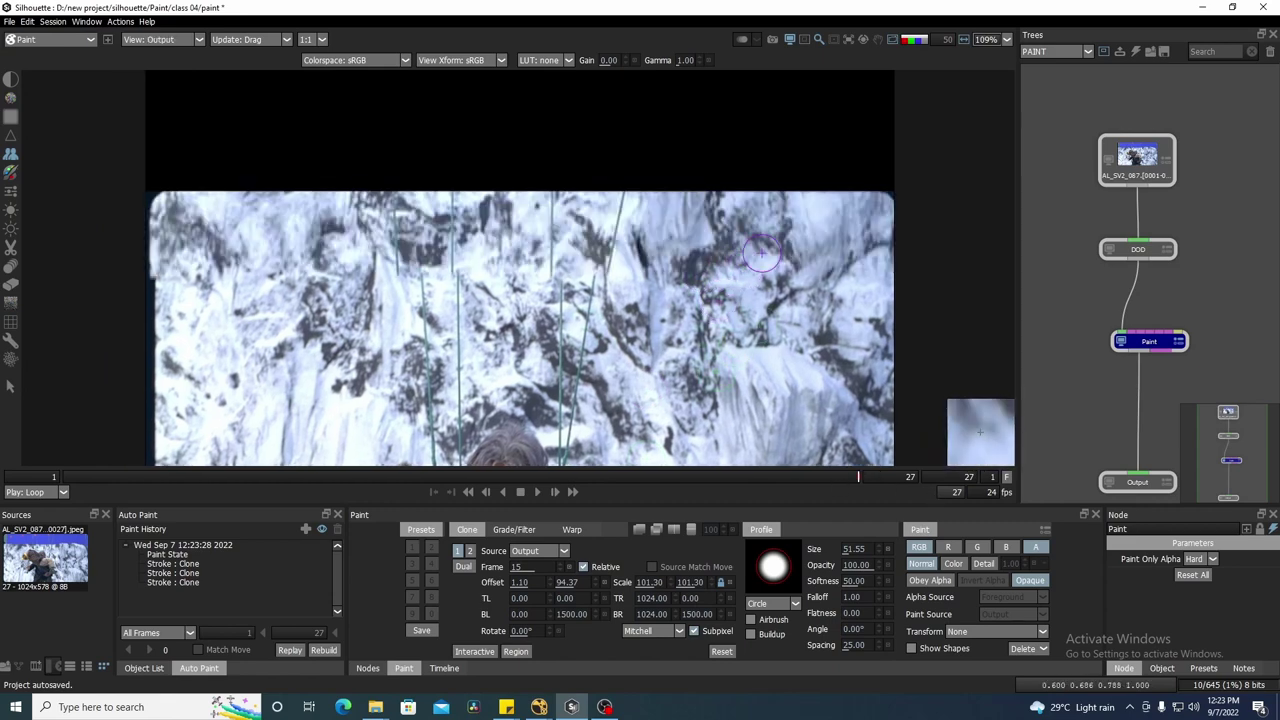
{"action": "left_click_drag", "start_coordinate": [752, 252], "coordinate": [814, 254]}
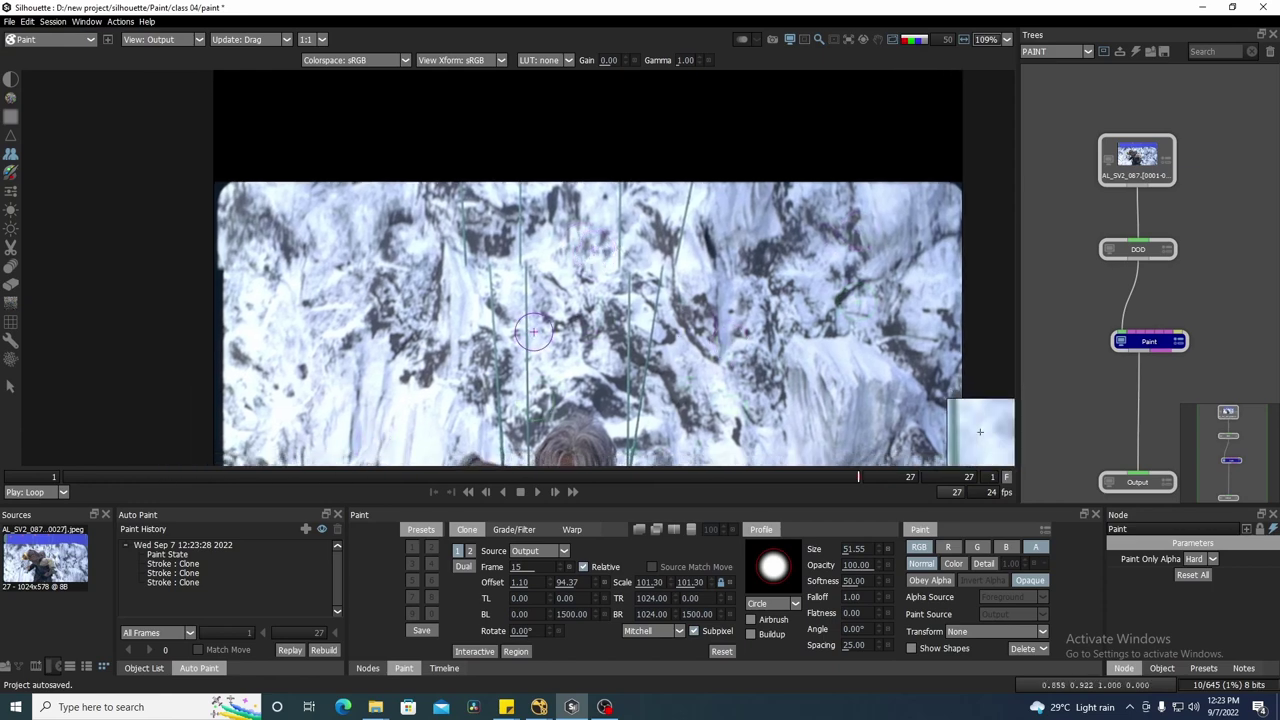
{"action": "left_click", "coordinate": [456, 478]}
{"action": "left_click_drag", "start_coordinate": [454, 478], "coordinate": [215, 477]}
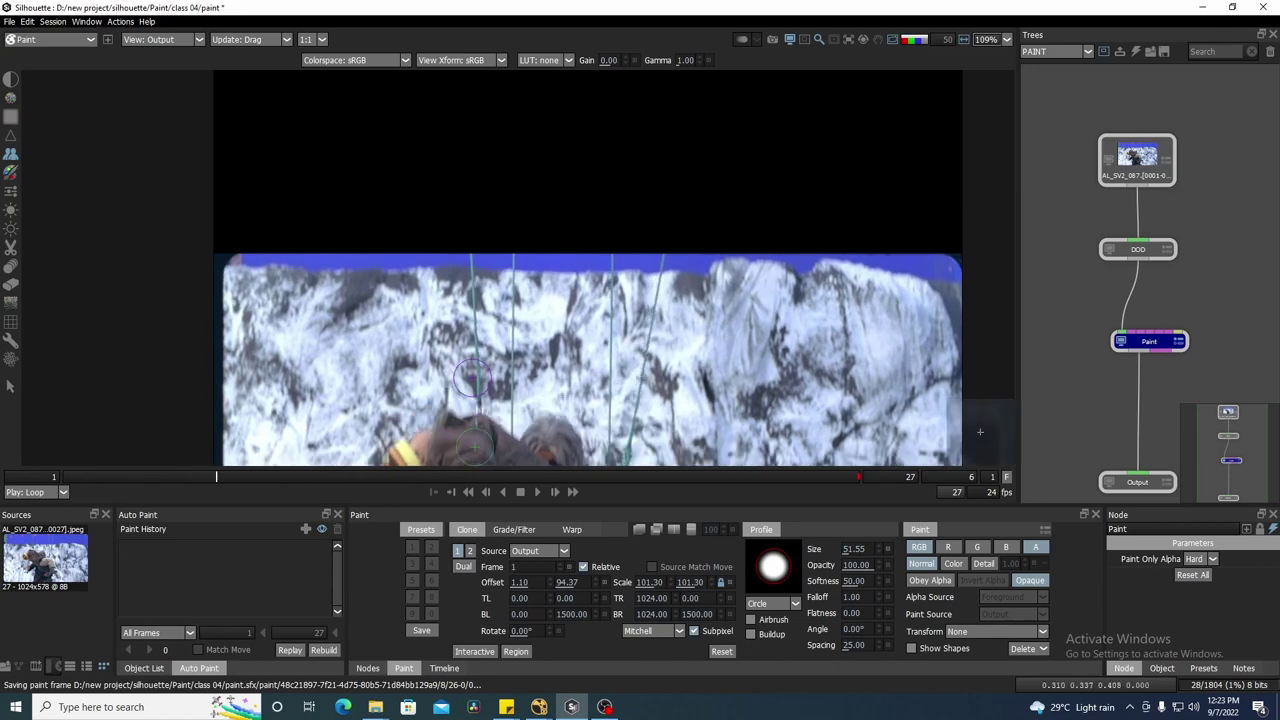
{"action": "left_click_drag", "start_coordinate": [472, 378], "coordinate": [397, 308]}
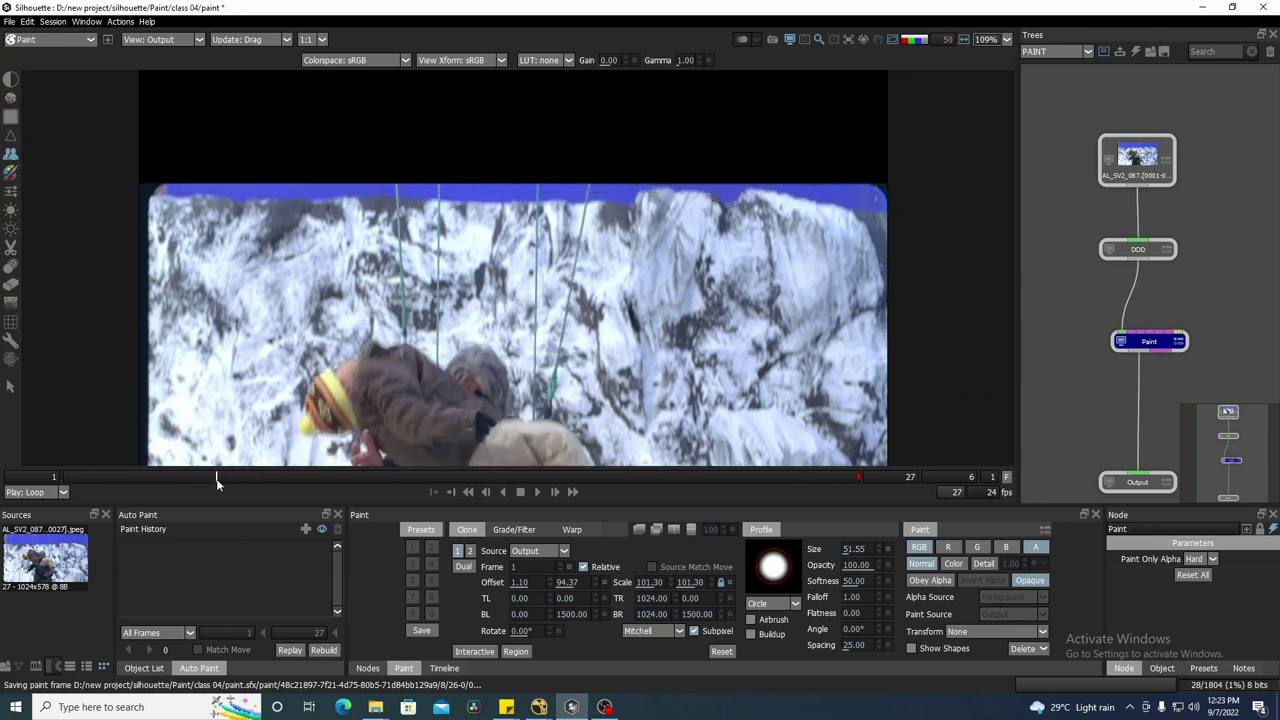
- Return to frame 27 and set the clone source frame to 6
{"action": "left_click", "coordinate": [865, 477]}
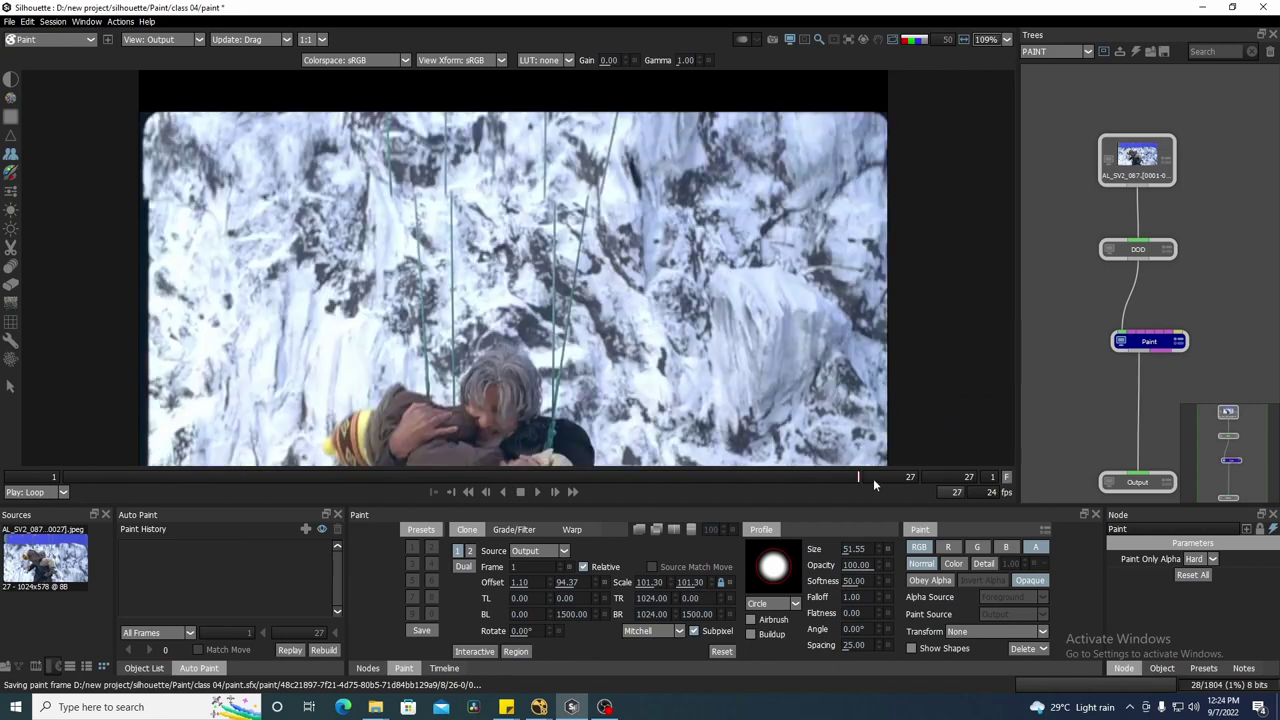
{"action": "left_click", "coordinate": [536, 567]}
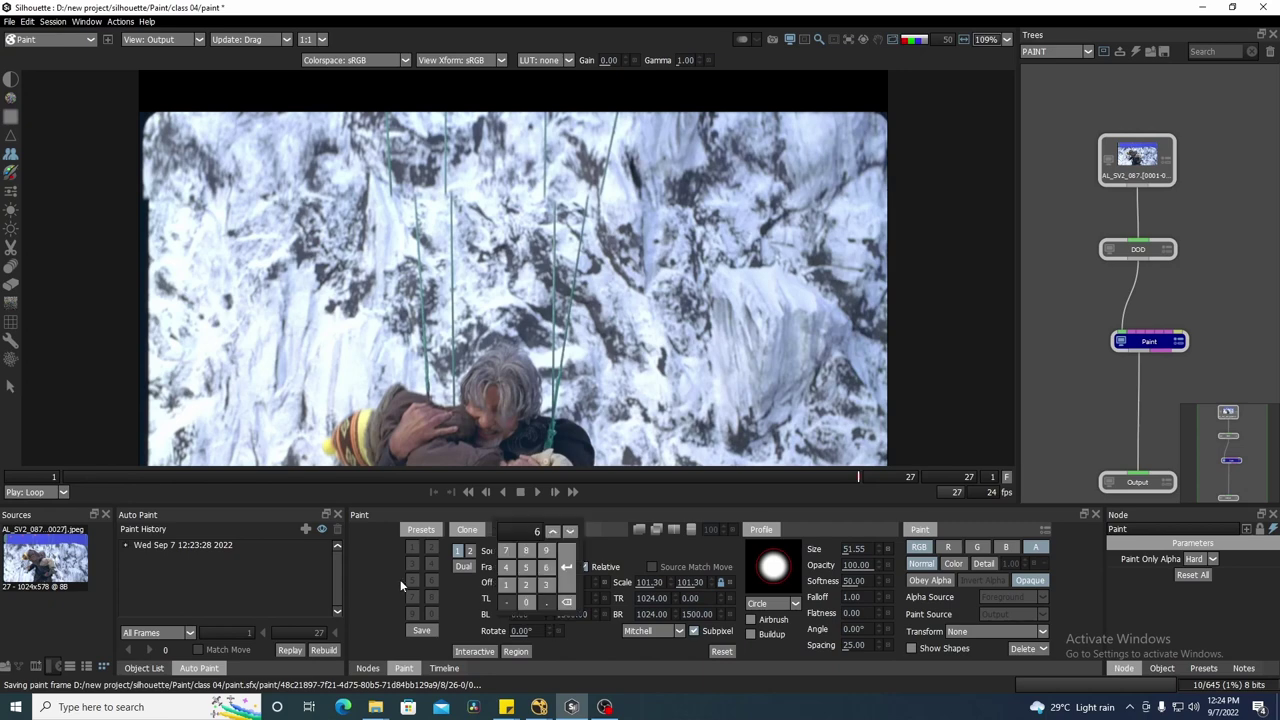
{"action": "key", "text": "Return"}
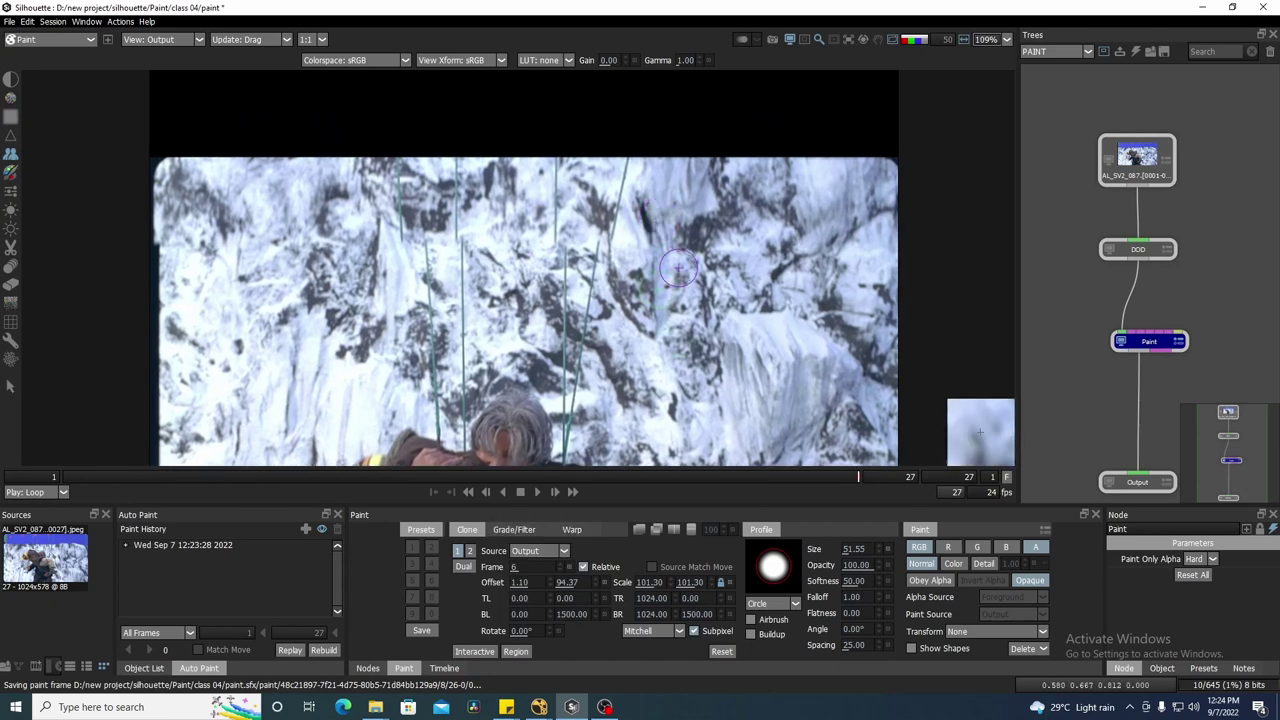
- Raise the clone source's vertical offset to 193.82 against a split comparison with frame 27, and turn the split off
{"action": "left_click", "coordinate": [640, 531]}
{"action": "left_click", "coordinate": [640, 531]}
{"action": "left_click", "coordinate": [639, 531]}
{"action": "left_click", "coordinate": [654, 531]}
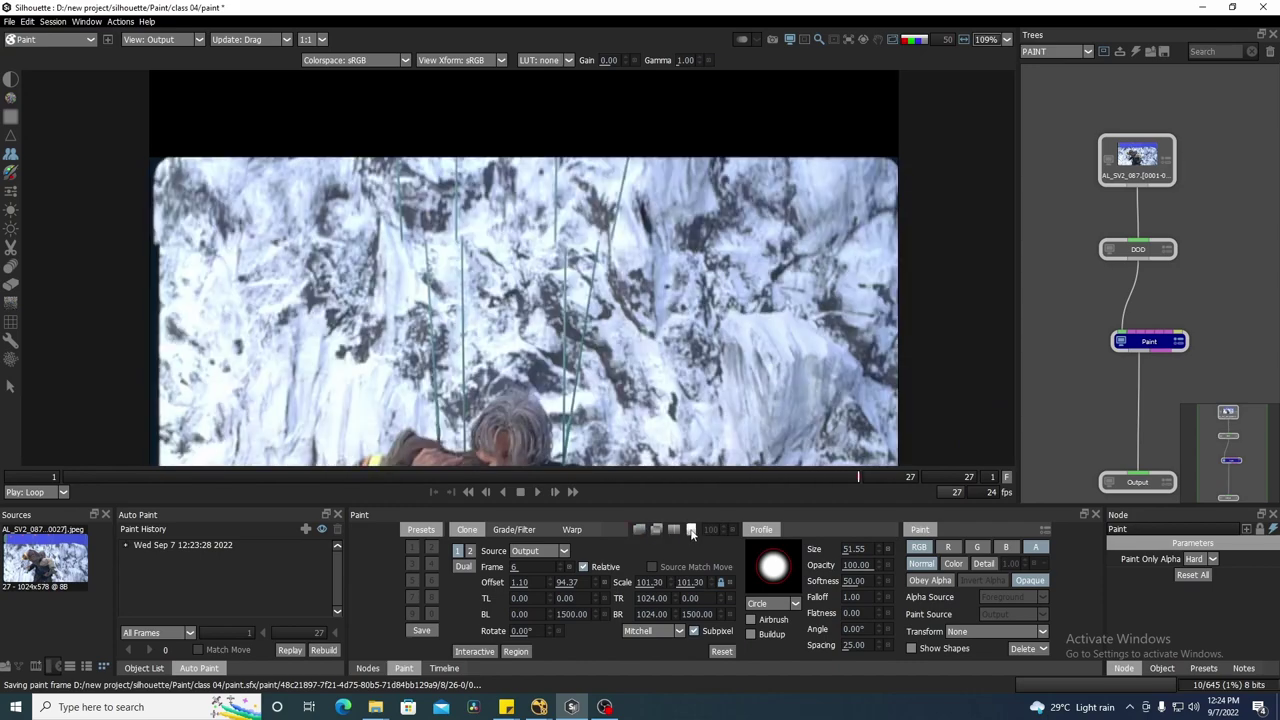
{"action": "left_click", "coordinate": [673, 531]}
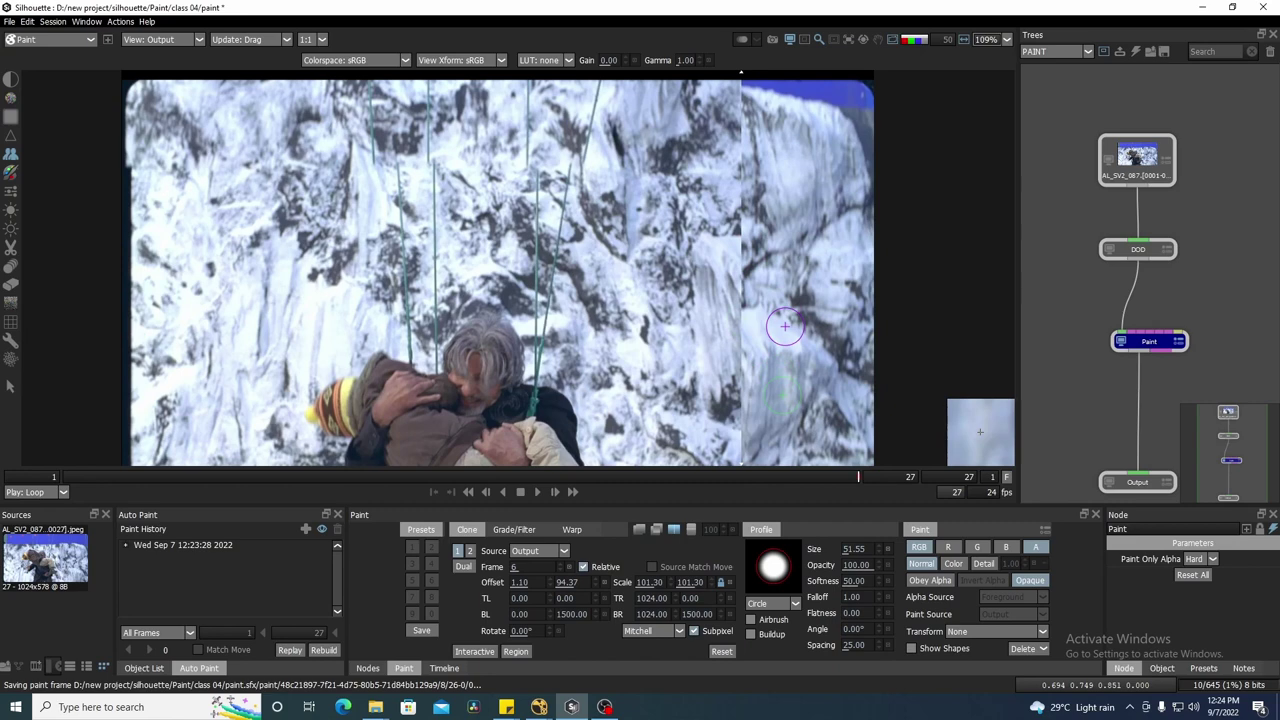
{"action": "key", "text": "Up"}
{"action": "key", "text": "Up"}
{"action": "key", "text": "Up"}
{"action": "key", "text": "Up"}
{"action": "key", "text": "Up"}
{"action": "key", "text": "Up"}
{"action": "key", "text": "Up"}
{"action": "key", "text": "Up"}
{"action": "key", "text": "Up"}
{"action": "key", "text": "Up"}
{"action": "key", "text": "Up"}
{"action": "key", "text": "Up"}
{"action": "key", "text": "Up"}
{"action": "key", "text": "Up"}
{"action": "key", "text": "Up"}
{"action": "key", "text": "Up"}
{"action": "key", "text": "Up"}
{"action": "key", "text": "Up"}
{"action": "key", "text": "Up"}
{"action": "key", "text": "Up"}
{"action": "left_click_drag", "start_coordinate": [780, 348], "coordinate": [591, 326]}
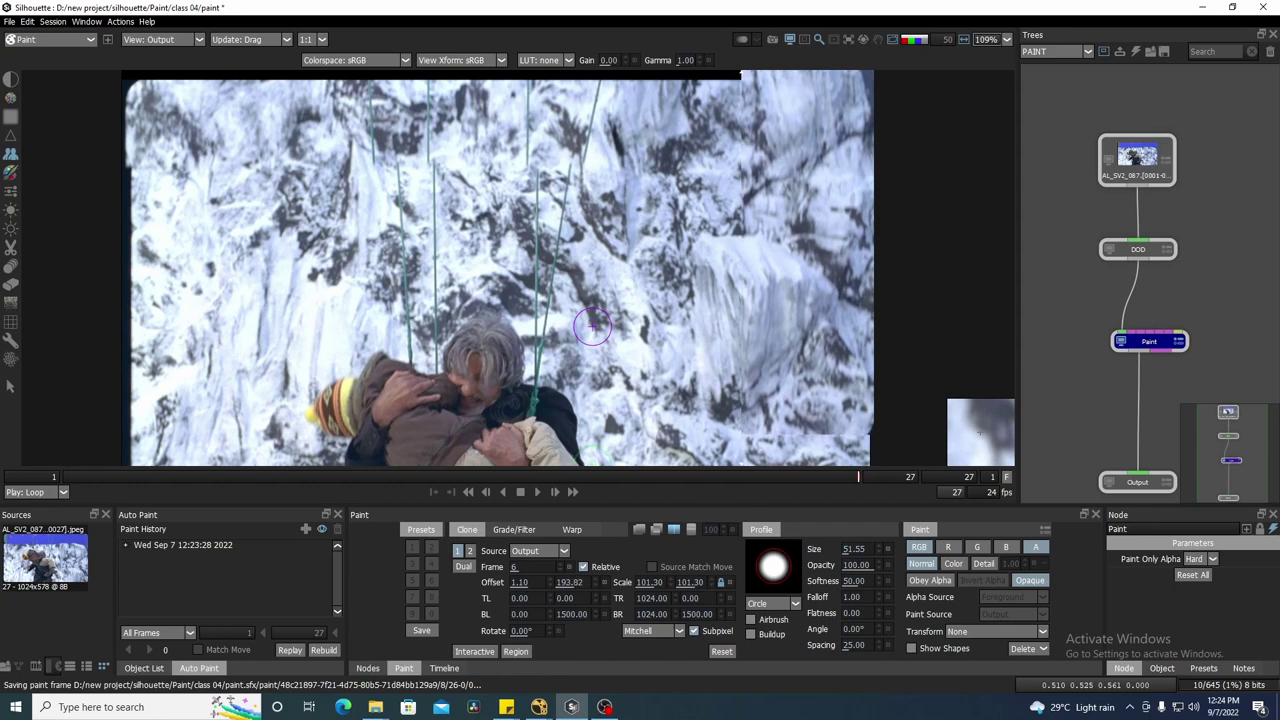
{"action": "key", "text": "Down"}
{"action": "left_click_drag", "start_coordinate": [791, 257], "coordinate": [858, 296]}
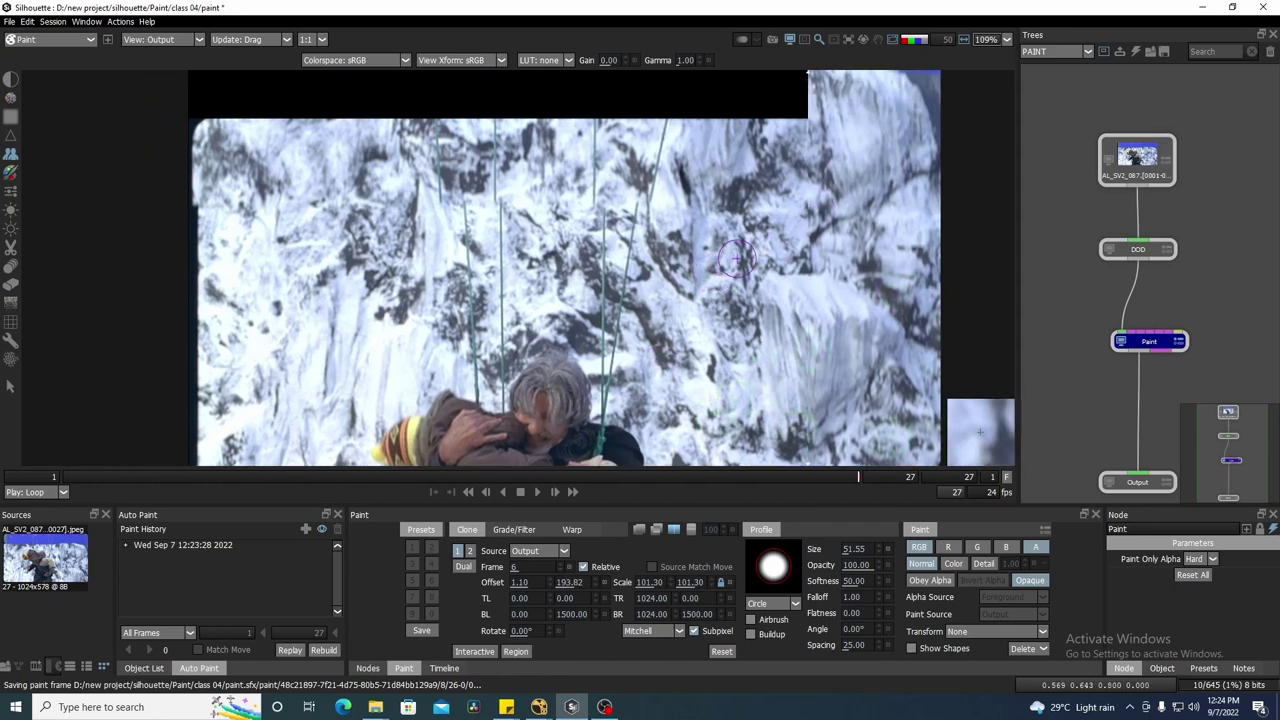
{"action": "left_click", "coordinate": [679, 531]}
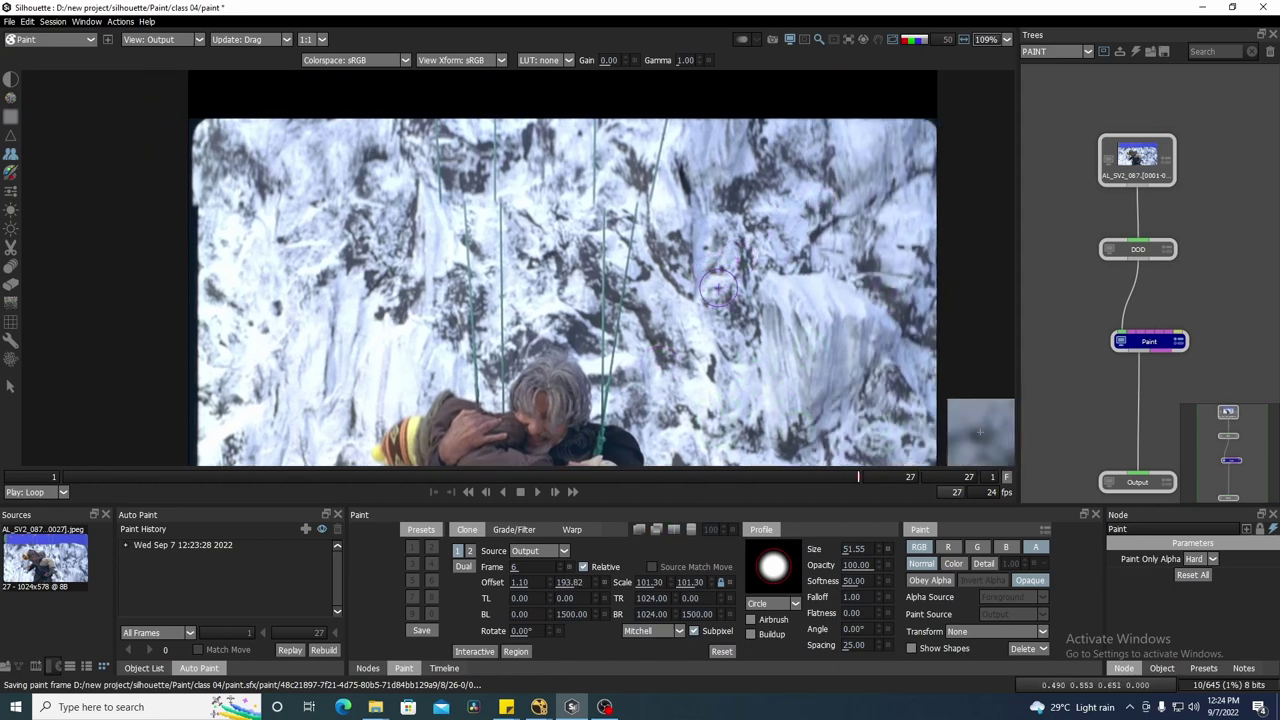
- Refine the clone source's vertical offset to 195.49, checking the rock features with the source overlay
{"action": "left_click_drag", "start_coordinate": [732, 249], "coordinate": [752, 276]}
{"action": "left_click", "coordinate": [640, 530]}
{"action": "left_click", "coordinate": [640, 530]}
{"action": "left_click", "coordinate": [640, 530]}
{"action": "left_click", "coordinate": [640, 530]}
{"action": "left_click_drag", "start_coordinate": [753, 237], "coordinate": [749, 249]}
{"action": "scroll", "coordinate": [749, 248], "scroll_direction": "up", "scroll_amount": 4}
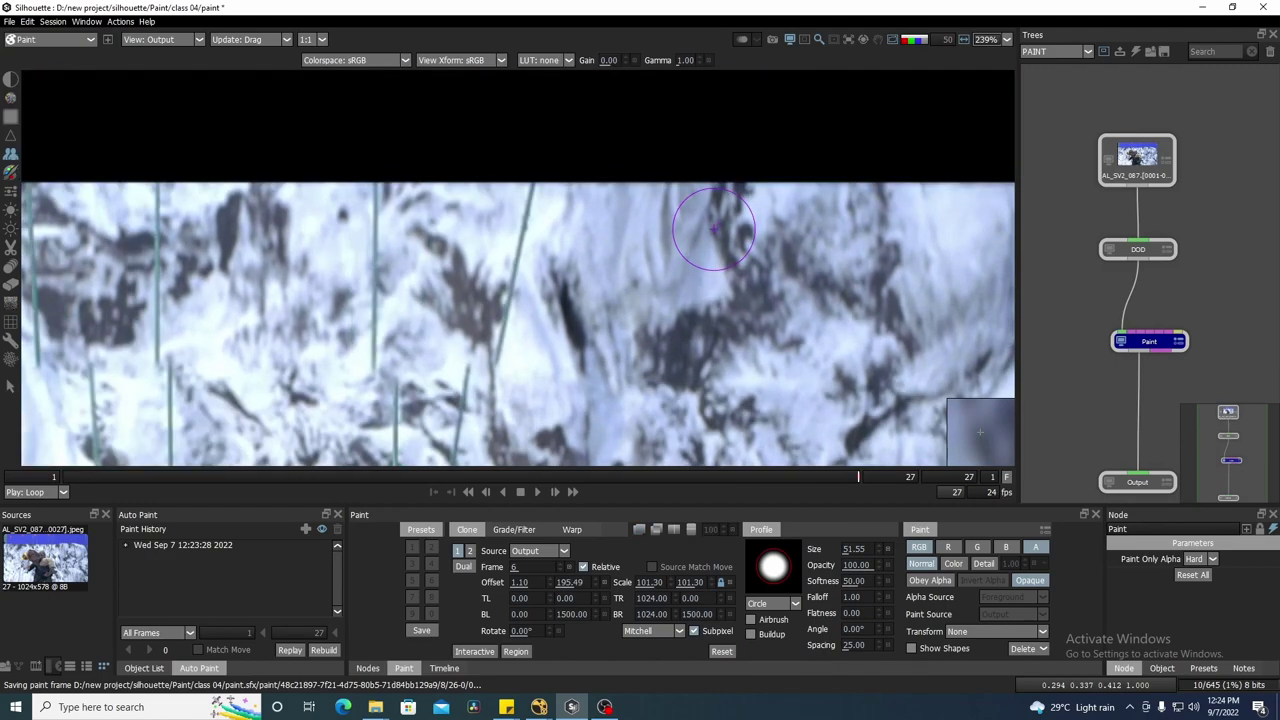
- Nudge the clone source's vertical offset to 197.71 while toggling the source overlay against frame 27
{"action": "key", "text": "grave"}
{"action": "scroll", "coordinate": [760, 250], "scroll_direction": "down", "scroll_amount": 3}
{"action": "key", "text": "grave"}
{"action": "key", "text": "grave"}
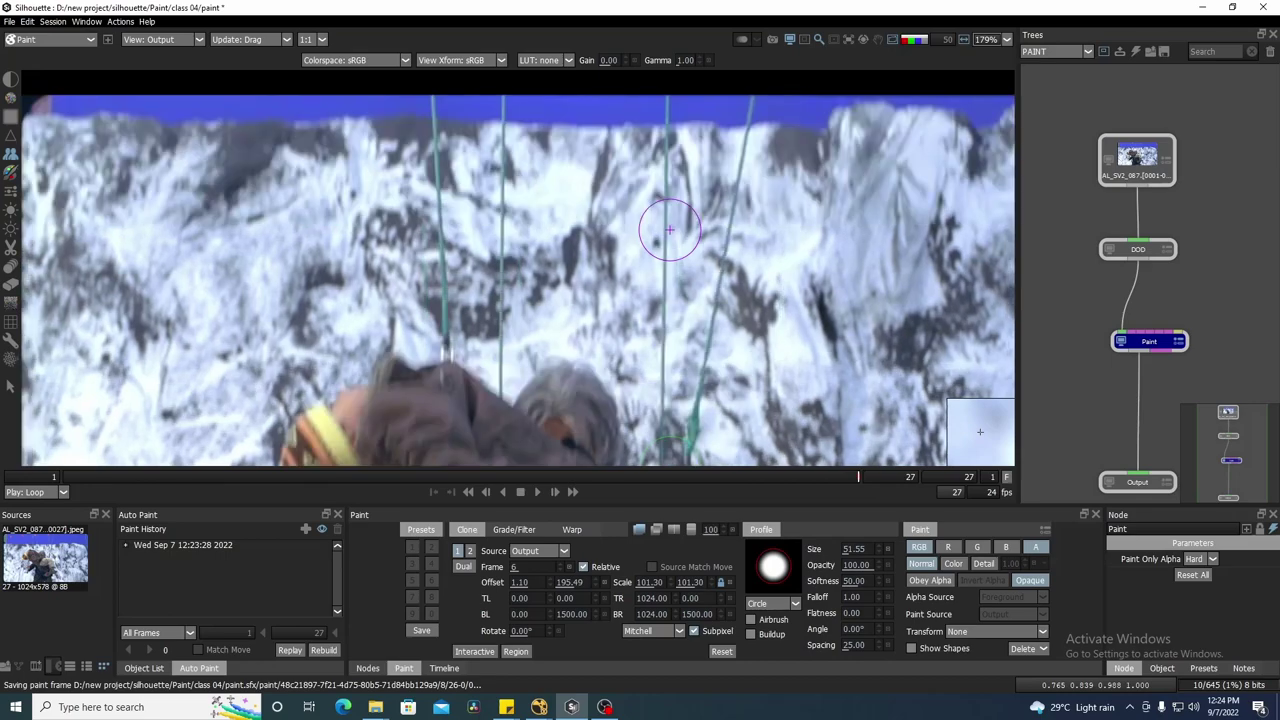
{"action": "key", "text": "grave"}
{"action": "key", "text": "grave"}
{"action": "key", "text": "Down"}
{"action": "key", "text": "Down"}
{"action": "key", "text": "Down"}
{"action": "key", "text": "Down"}
{"action": "key", "text": "grave"}
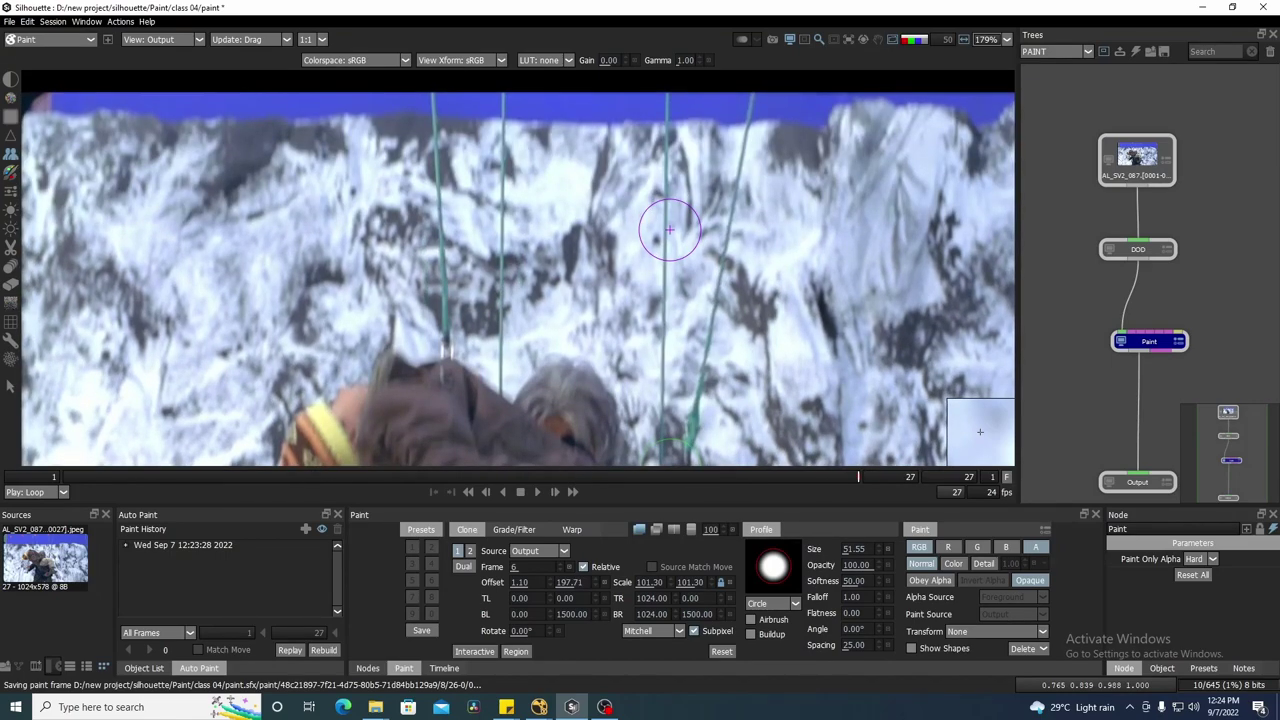
- Compare the source overlay toward the image's left edge and set the clone source scale to 102.30
{"action": "scroll", "coordinate": [666, 230], "scroll_direction": "down", "scroll_amount": 2}
{"action": "left_click_drag", "start_coordinate": [304, 256], "coordinate": [240, 257]}
{"action": "key", "text": "grave"}
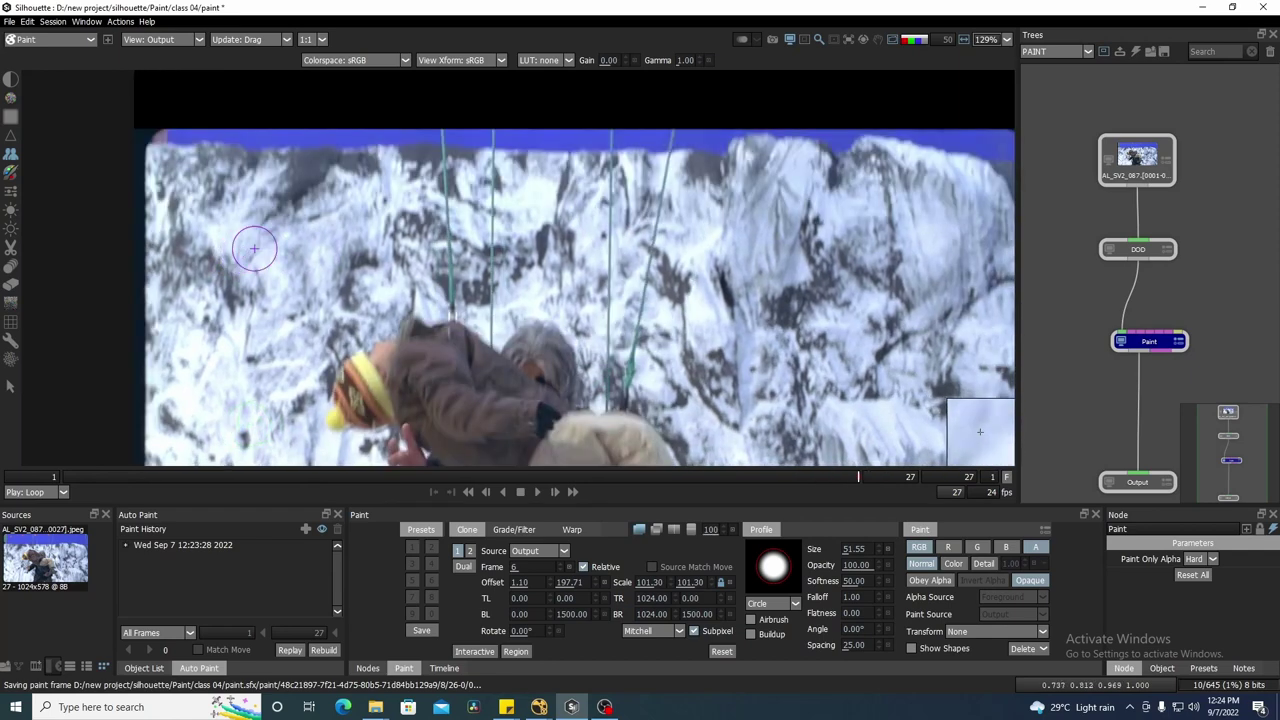
{"action": "scroll", "coordinate": [514, 232], "scroll_direction": "down", "scroll_amount": 1}
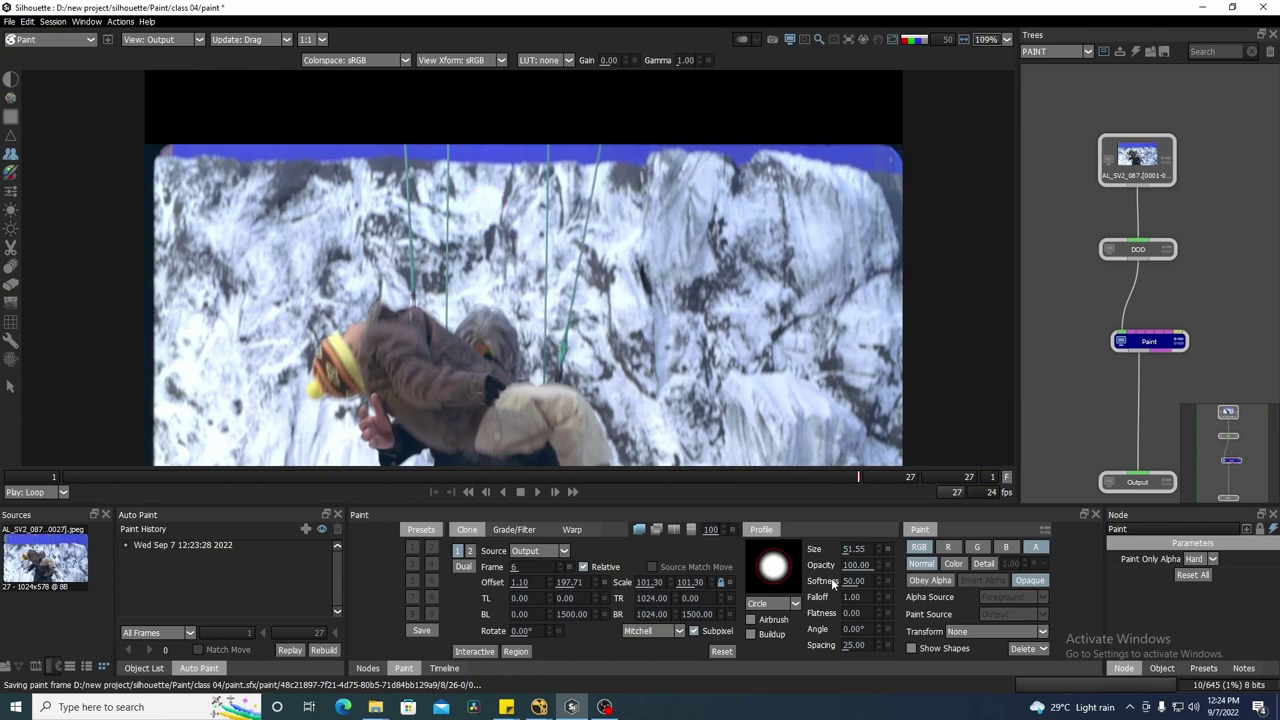
{"action": "left_click", "coordinate": [711, 580]}
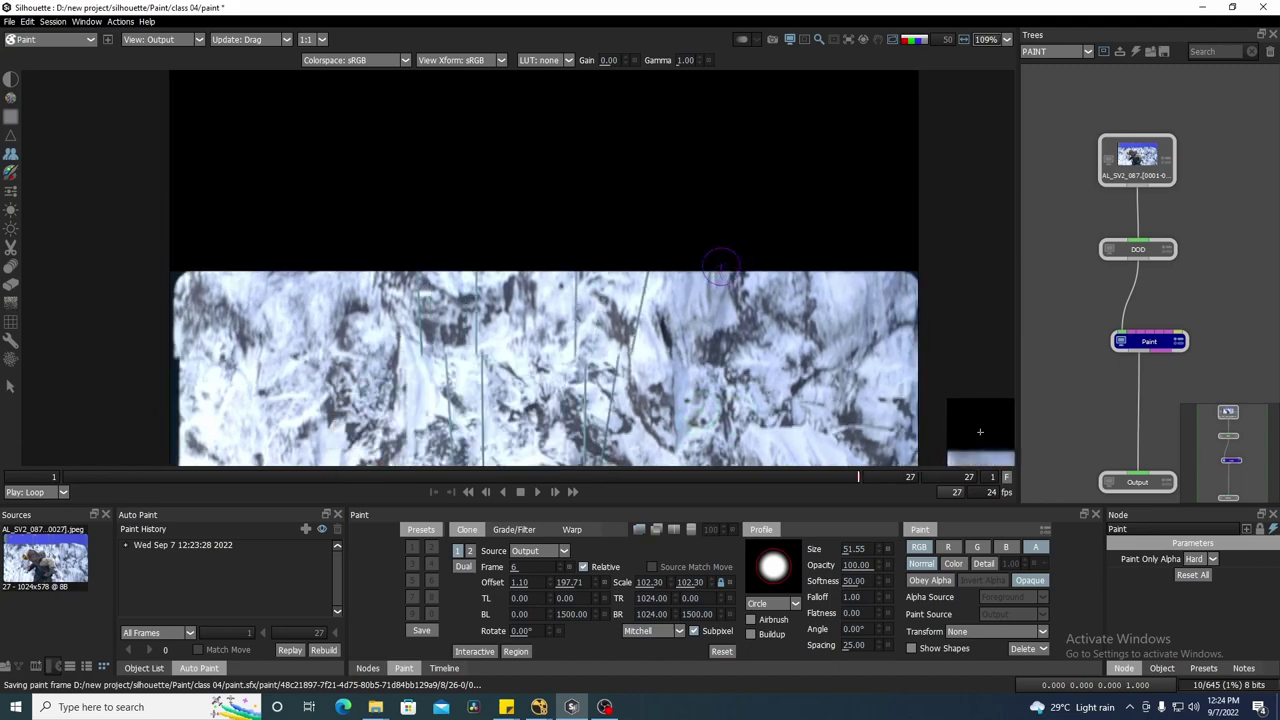
- Nudge the rescaled clone source to a vertical offset of 196.84, comparing it with frame 27 across the rock wall
{"action": "scroll", "coordinate": [745, 240], "scroll_direction": "up", "scroll_amount": 4}
{"action": "key", "text": "o"}
{"action": "key", "text": "Down"}
{"action": "key", "text": "Down"}
{"action": "key", "text": "o"}
{"action": "key", "text": "o"}
{"action": "key", "text": "o"}
{"action": "key", "text": "o"}
{"action": "key", "text": "o"}
{"action": "key", "text": "o"}
{"action": "left_click_drag", "start_coordinate": [178, 306], "coordinate": [594, 277]}
{"action": "key", "text": "o"}
{"action": "key", "text": "o"}
{"action": "key", "text": "o"}
{"action": "key", "text": "o"}
{"action": "left_click_drag", "start_coordinate": [312, 299], "coordinate": [607, 287]}
{"action": "key", "text": "o"}
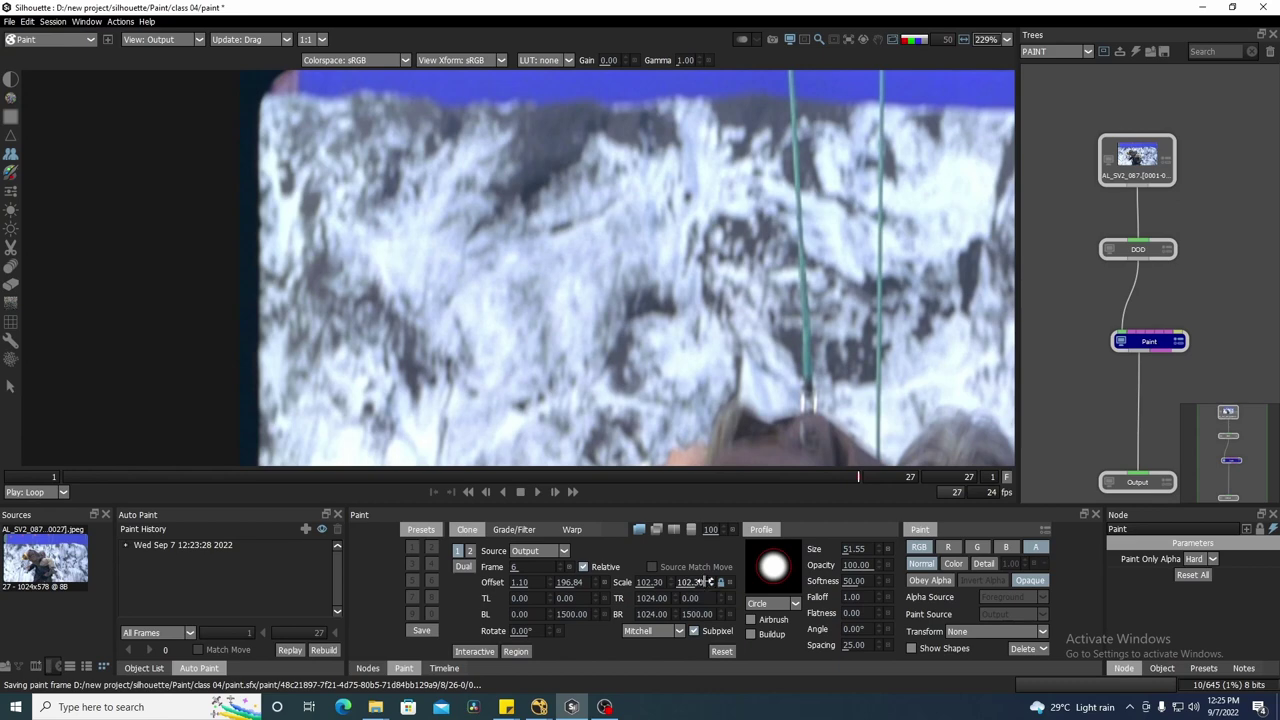
- Set the clone source scale to 102.50
{"action": "left_click", "coordinate": [706, 582]}
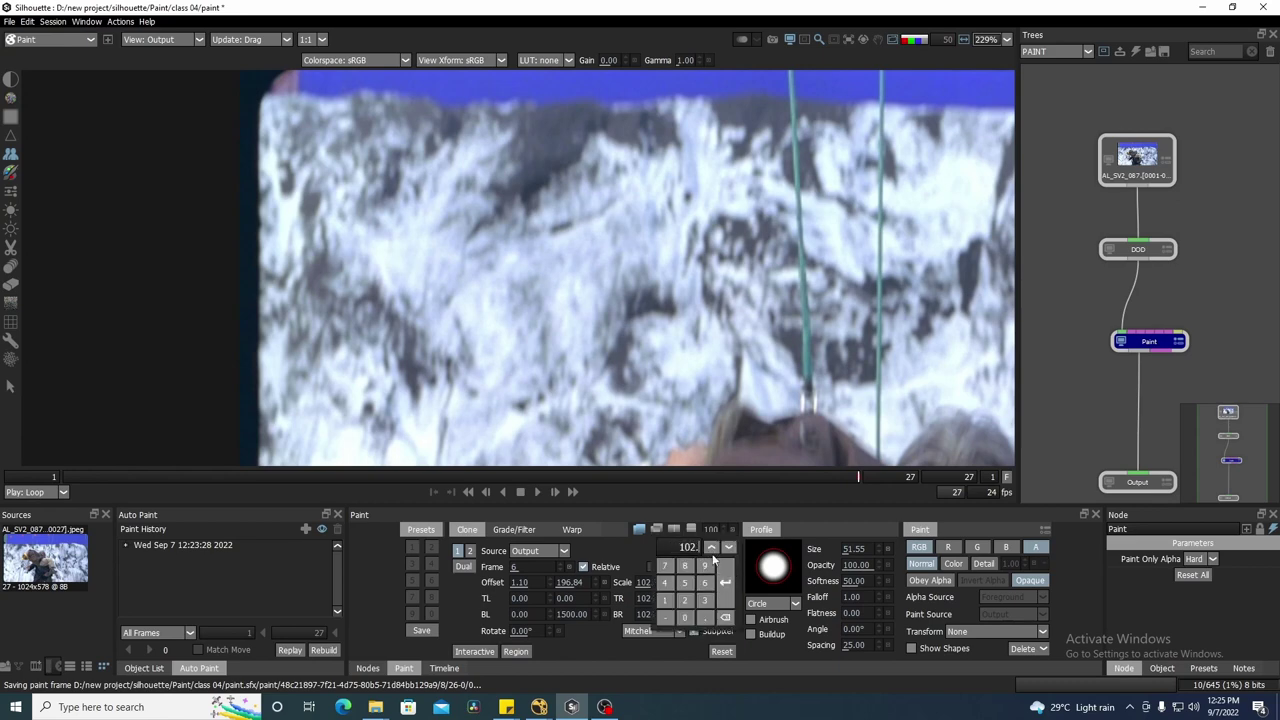
{"action": "type", "text": "102.5"}
{"action": "key", "text": "Return"}
{"action": "scroll", "coordinate": [640, 330], "scroll_direction": "down", "scroll_amount": 1}
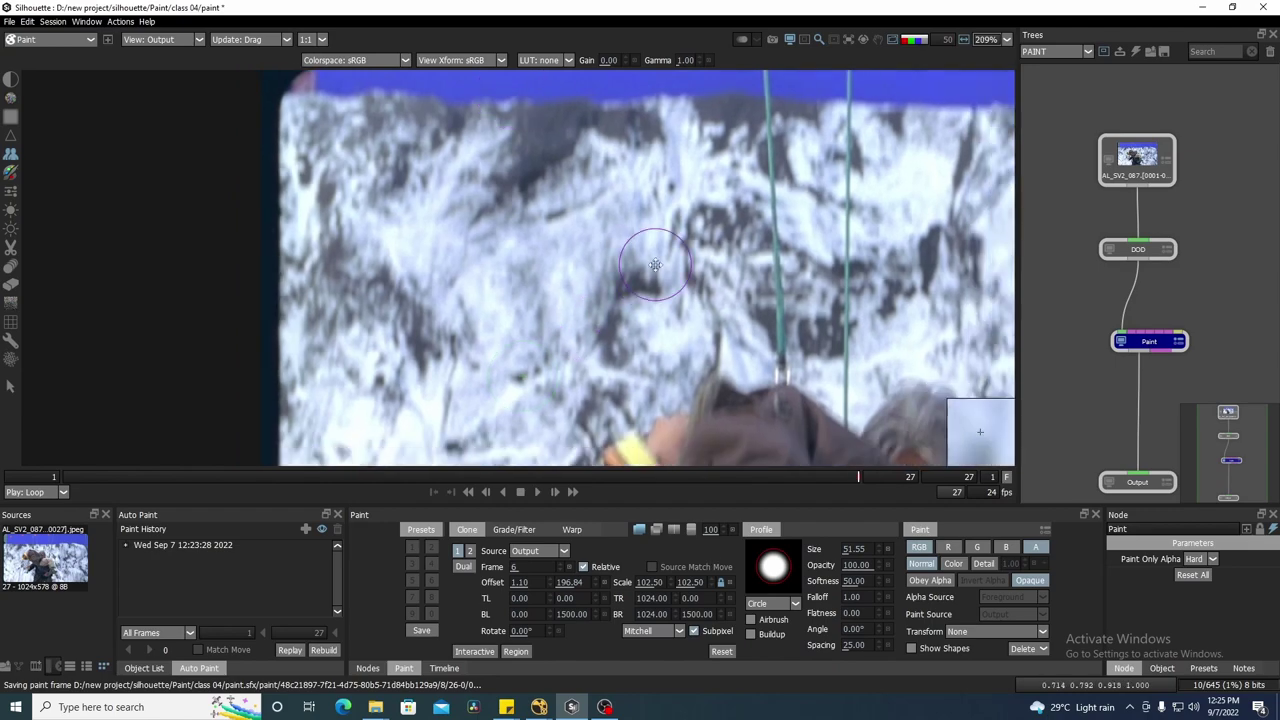
- Fine-tune the clone source's vertical offset to 196.36, compare it across the rock wall, and hide the source overlay
{"action": "left_click_drag", "start_coordinate": [646, 271], "coordinate": [515, 286]}
{"action": "left_click_drag", "start_coordinate": [785, 308], "coordinate": [391, 334]}
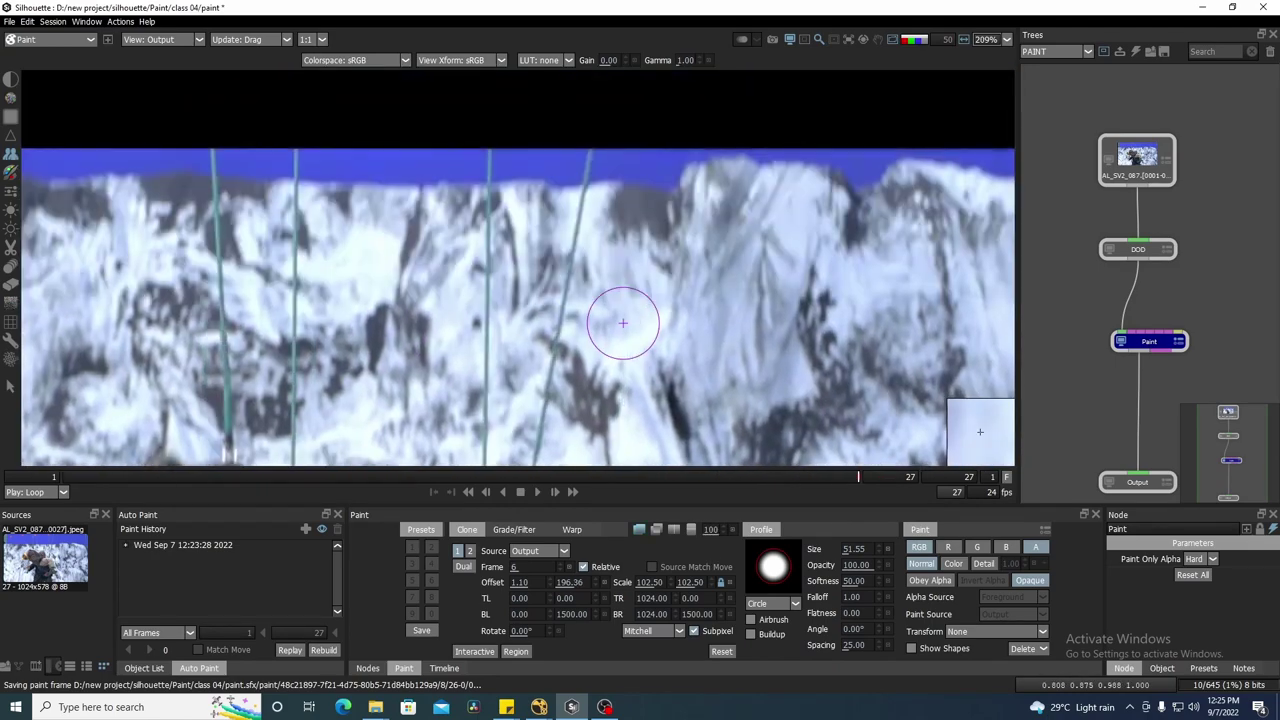
{"action": "scroll", "coordinate": [749, 294], "scroll_direction": "down", "scroll_amount": 4}
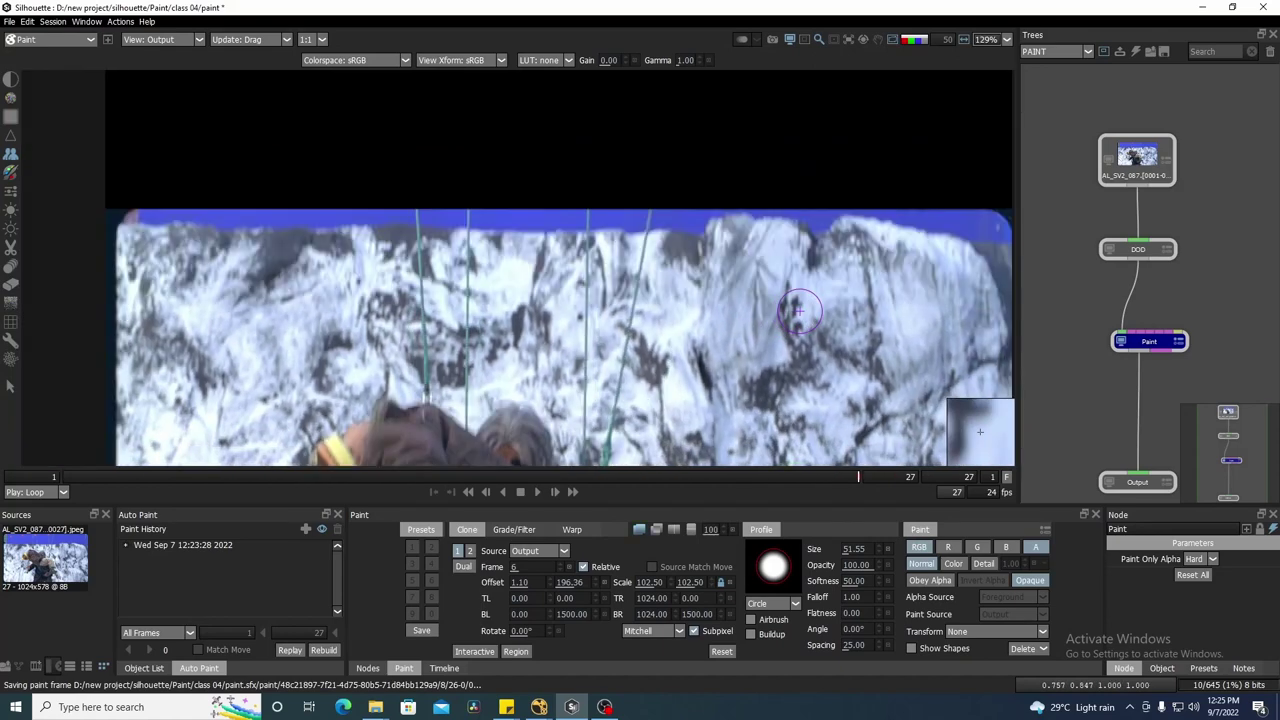
{"action": "left_click_drag", "start_coordinate": [857, 303], "coordinate": [817, 283]}
{"action": "key", "text": "o"}
- Clone the upper rock wall and blue strip from frame 6 into the remaining black band across frame 27
{"action": "mouse_move", "coordinate": [938, 289]}
{"action": "left_mouse_down"}
{"action": "mouse_move", "coordinate": [944, 260]}
{"action": "mouse_move", "coordinate": [927, 243]}
{"action": "left_mouse_up"}
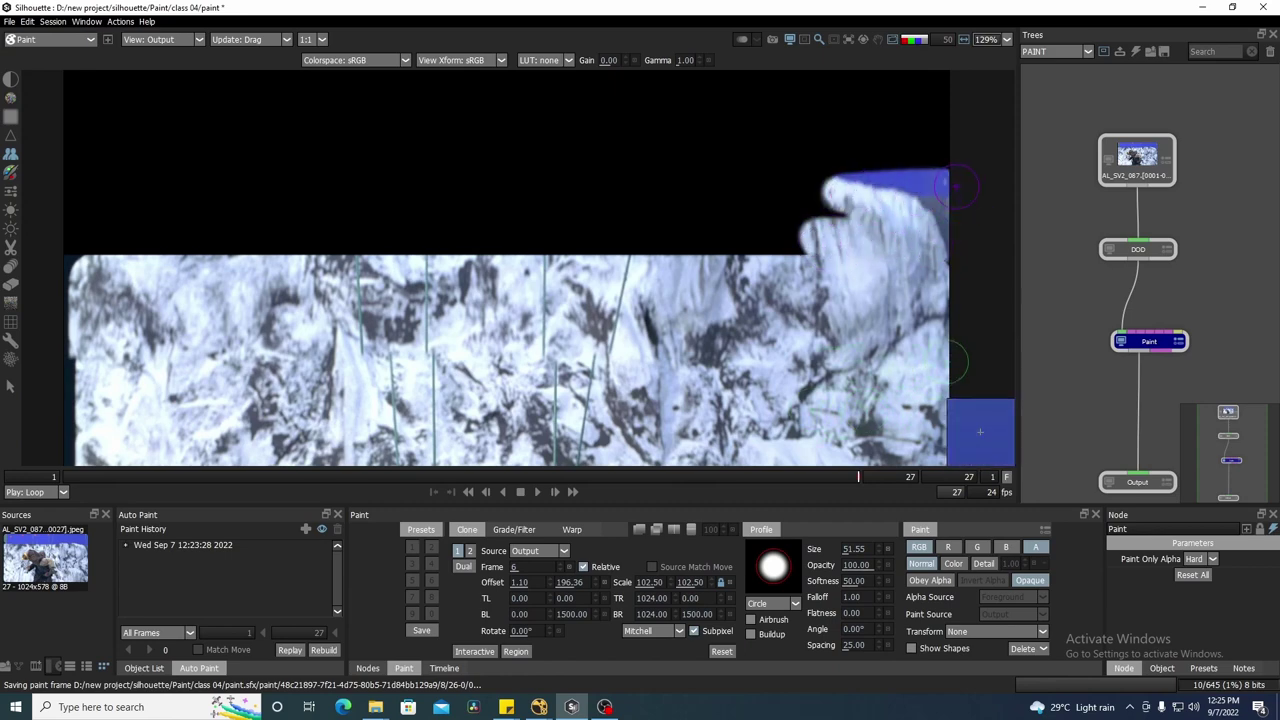
{"action": "mouse_move", "coordinate": [858, 186]}
{"action": "left_mouse_down"}
{"action": "mouse_move", "coordinate": [665, 170]}
{"action": "mouse_move", "coordinate": [850, 209]}
{"action": "mouse_move", "coordinate": [826, 243]}
{"action": "mouse_move", "coordinate": [643, 247]}
{"action": "mouse_move", "coordinate": [774, 216]}
{"action": "mouse_move", "coordinate": [800, 195]}
{"action": "mouse_move", "coordinate": [598, 190]}
{"action": "mouse_move", "coordinate": [725, 171]}
{"action": "mouse_move", "coordinate": [436, 190]}
{"action": "mouse_move", "coordinate": [543, 193]}
{"action": "mouse_move", "coordinate": [558, 175]}
{"action": "mouse_move", "coordinate": [257, 171]}
{"action": "left_mouse_up"}
{"action": "left_click_drag", "start_coordinate": [356, 204], "coordinate": [428, 208]}
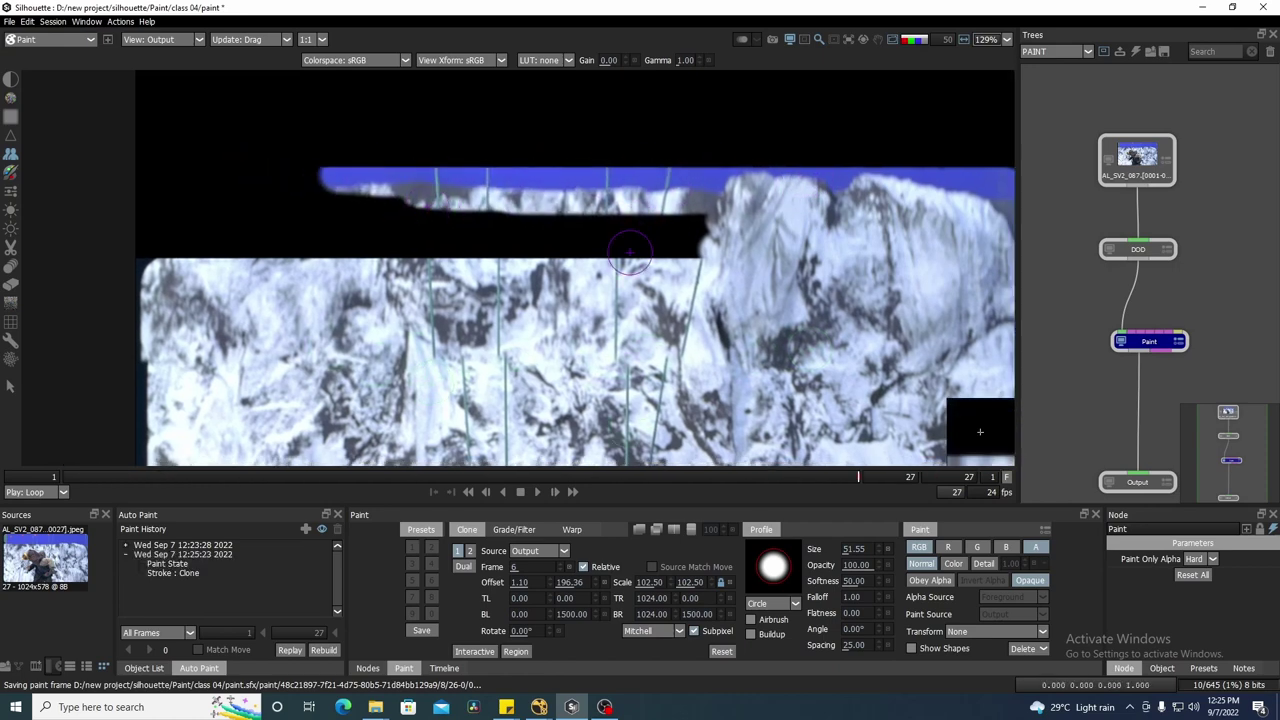
{"action": "left_click_drag", "start_coordinate": [634, 216], "coordinate": [690, 232]}
{"action": "left_click_drag", "start_coordinate": [603, 251], "coordinate": [323, 258]}
{"action": "mouse_move", "coordinate": [427, 222]}
{"action": "left_mouse_down"}
{"action": "mouse_move", "coordinate": [160, 195]}
{"action": "mouse_move", "coordinate": [301, 238]}
{"action": "left_mouse_up"}
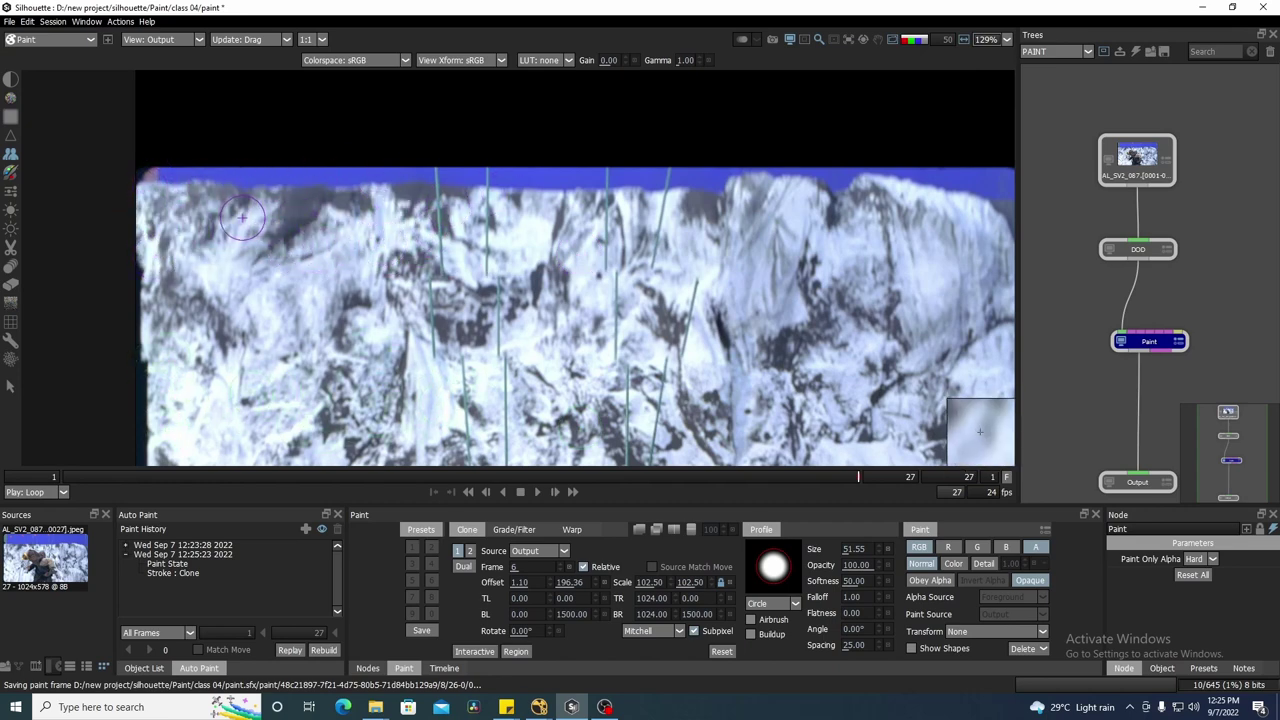
- Inspect the extended rock wall on frame 27 for seams and broken wire segments
{"action": "mouse_move", "coordinate": [753, 184]}
{"action": "left_mouse_down"}
{"action": "mouse_move", "coordinate": [531, 181]}
{"action": "mouse_move", "coordinate": [590, 212]}
{"action": "left_mouse_up"}
{"action": "scroll", "coordinate": [683, 238], "scroll_direction": "down", "scroll_amount": 3}
{"action": "scroll", "coordinate": [590, 212], "scroll_direction": "up", "scroll_amount": 1}
{"action": "scroll", "coordinate": [495, 194], "scroll_direction": "down", "scroll_amount": 1}
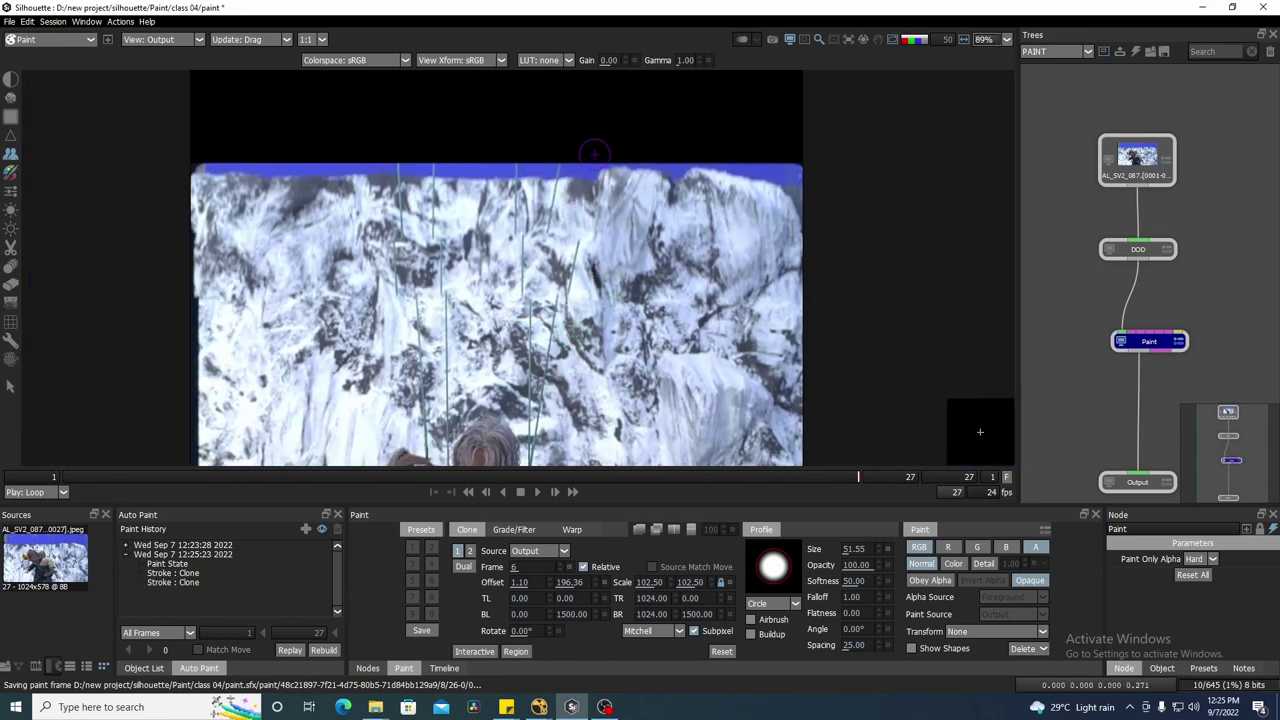
{"action": "scroll", "coordinate": [641, 237], "scroll_direction": "down", "scroll_amount": 1}
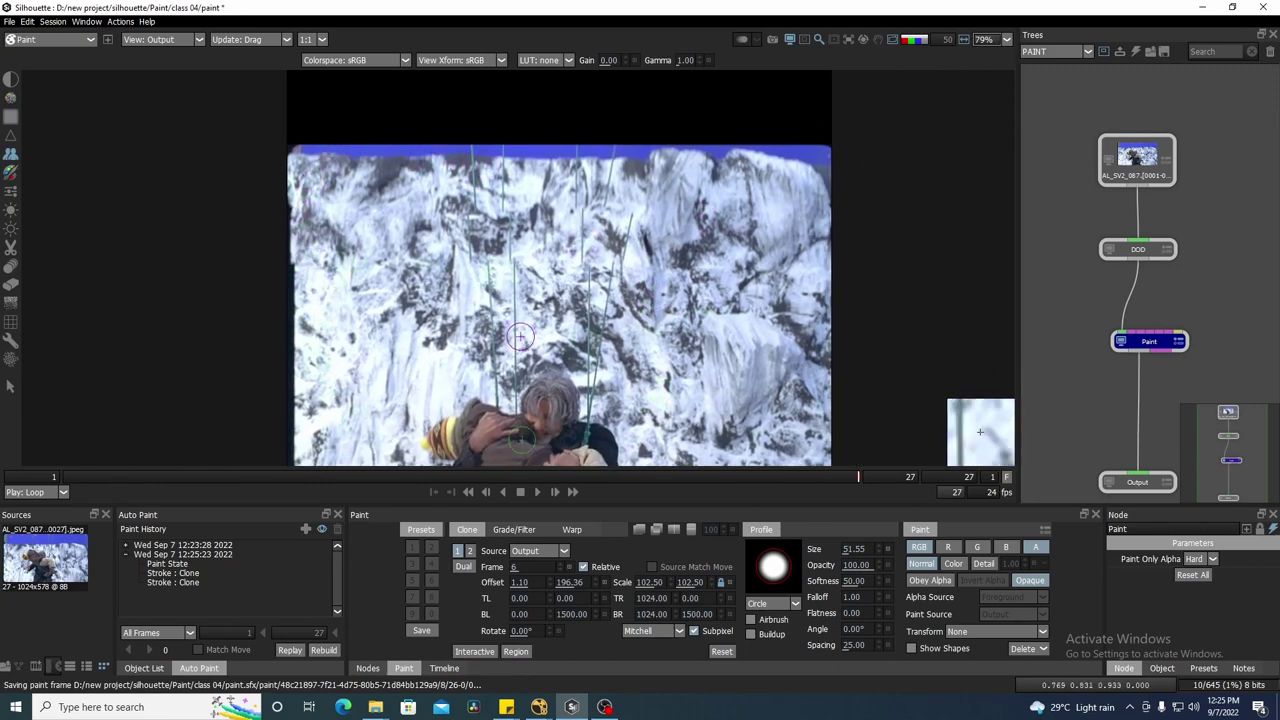
{"action": "left_click_drag", "start_coordinate": [489, 232], "coordinate": [540, 188]}
{"action": "scroll", "coordinate": [538, 187], "scroll_direction": "up", "scroll_amount": 2}
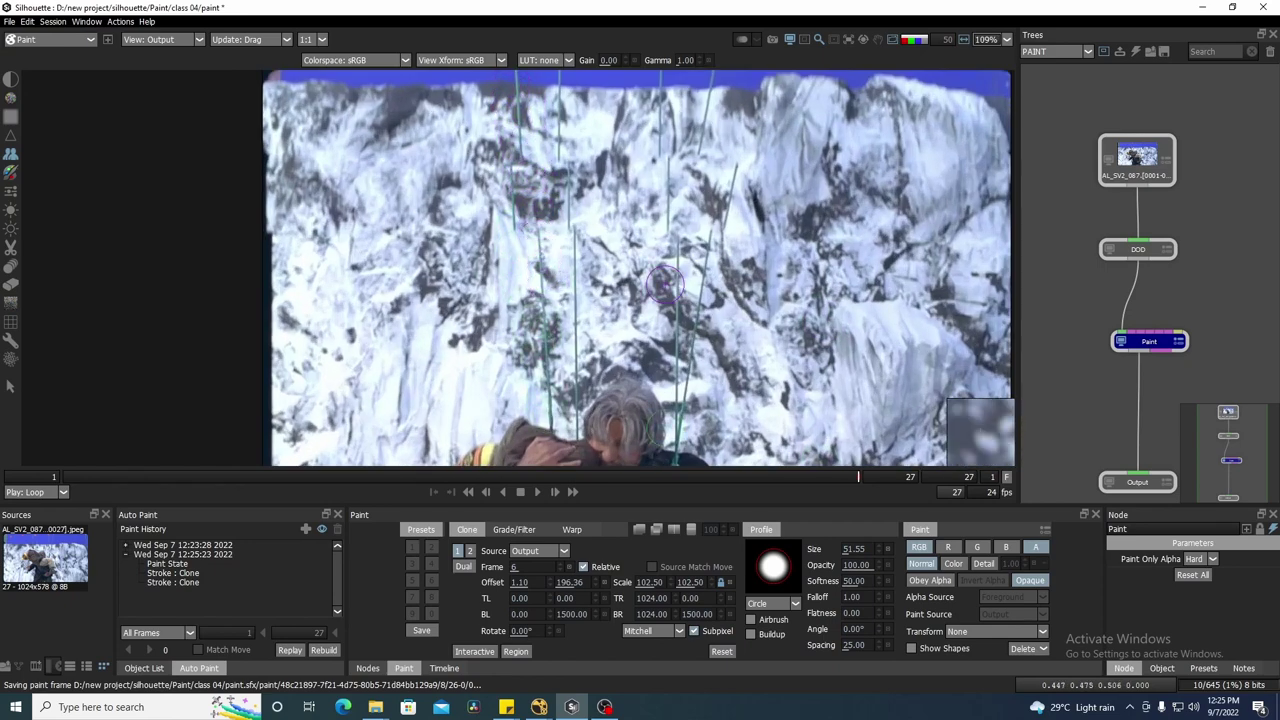
{"action": "scroll", "coordinate": [662, 285], "scroll_direction": "down", "scroll_amount": 1}
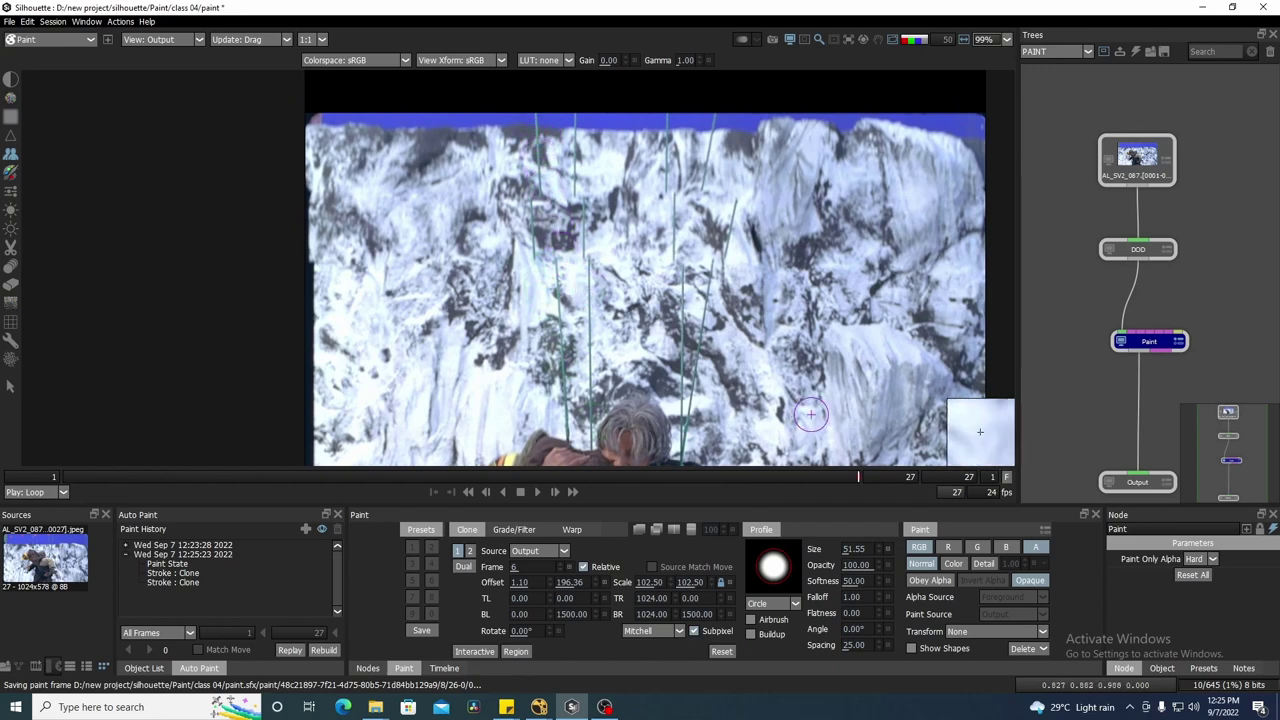
- Examine the rock wall and wires on frame 25 as a possible clone source, and return to frame 27
{"action": "left_click_drag", "start_coordinate": [852, 480], "coordinate": [789, 487]}
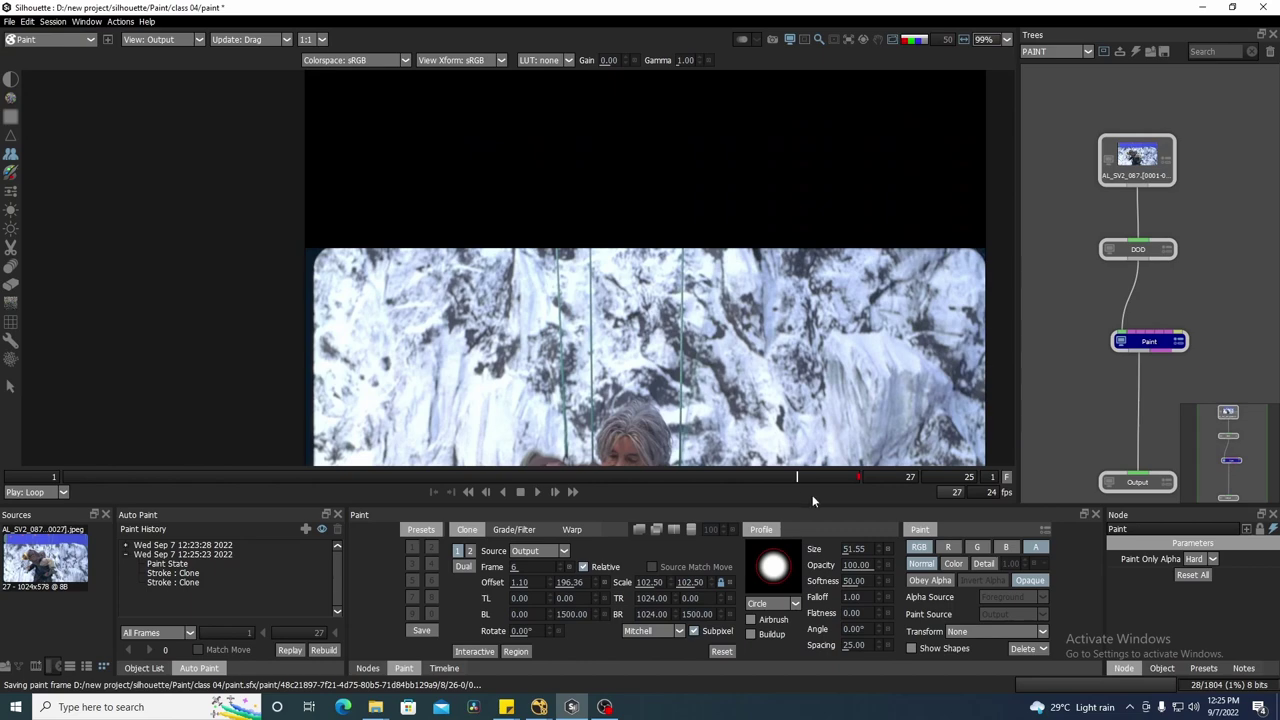
{"action": "scroll", "coordinate": [693, 222], "scroll_direction": "up", "scroll_amount": 3}
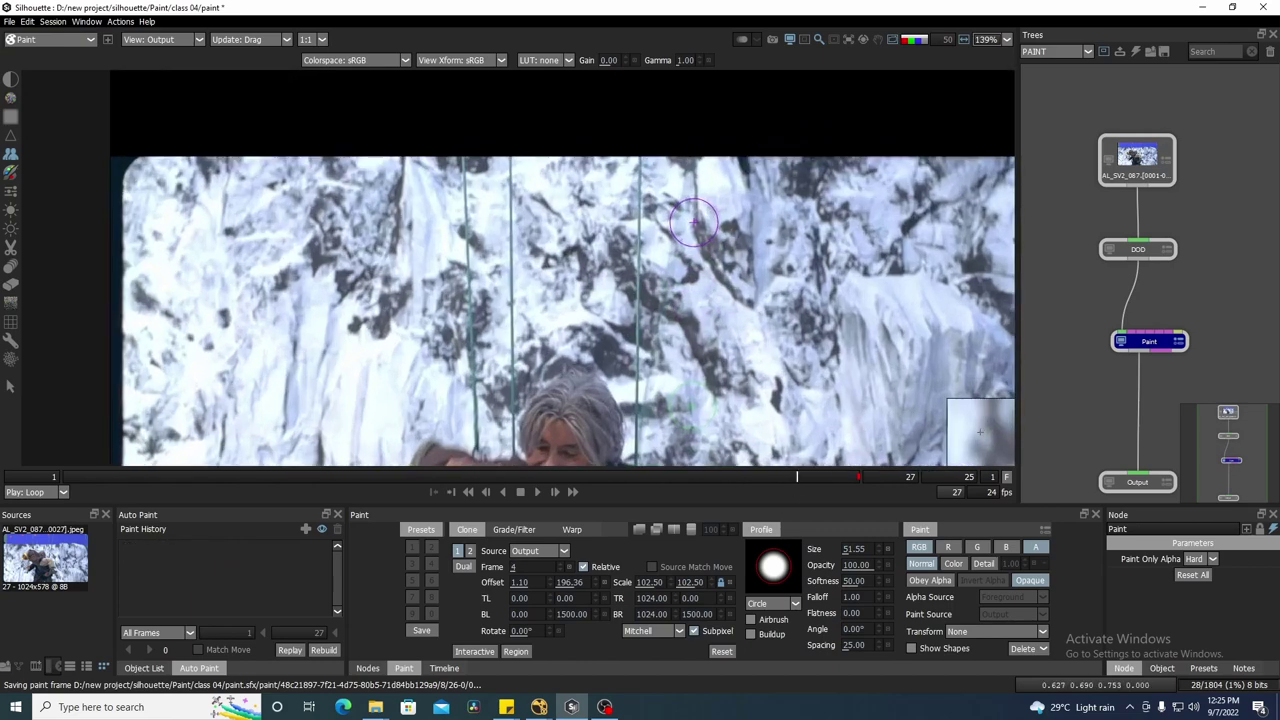
{"action": "scroll", "coordinate": [694, 222], "scroll_direction": "up", "scroll_amount": 2}
{"action": "left_click_drag", "start_coordinate": [644, 405], "coordinate": [648, 192]}
{"action": "scroll", "coordinate": [676, 280], "scroll_direction": "down", "scroll_amount": 1}
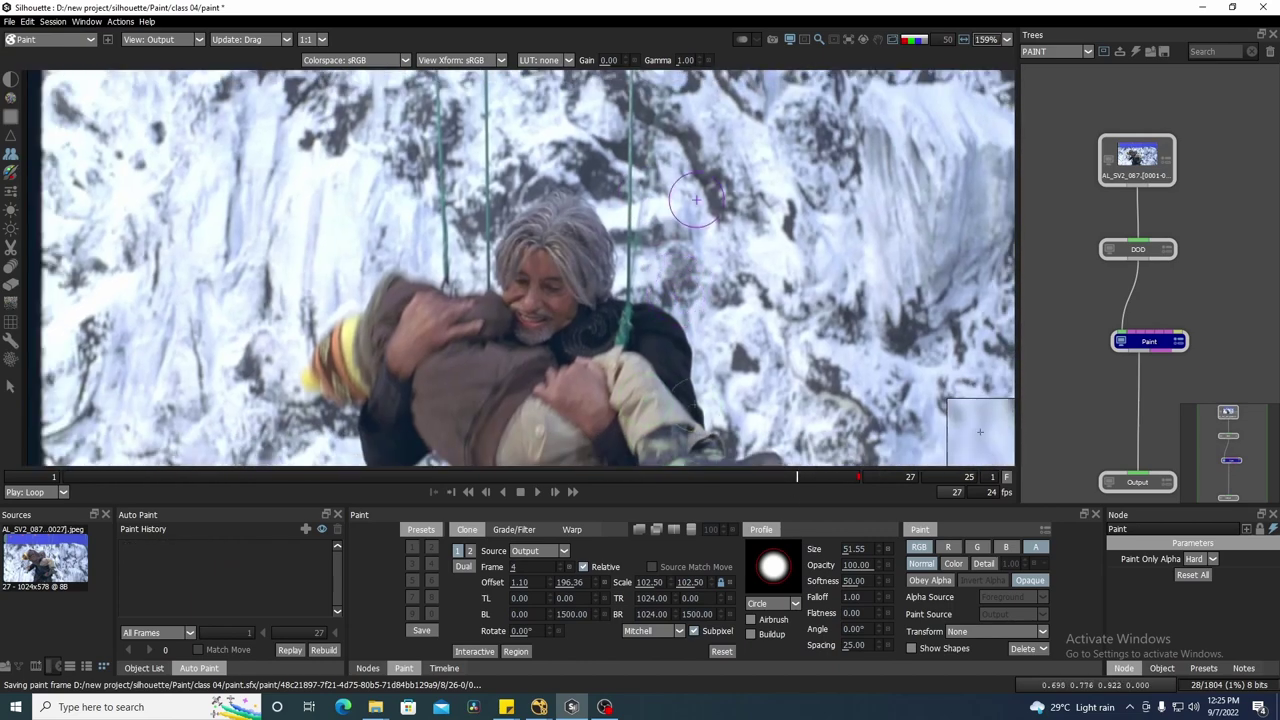
{"action": "scroll", "coordinate": [690, 185], "scroll_direction": "down", "scroll_amount": 2}
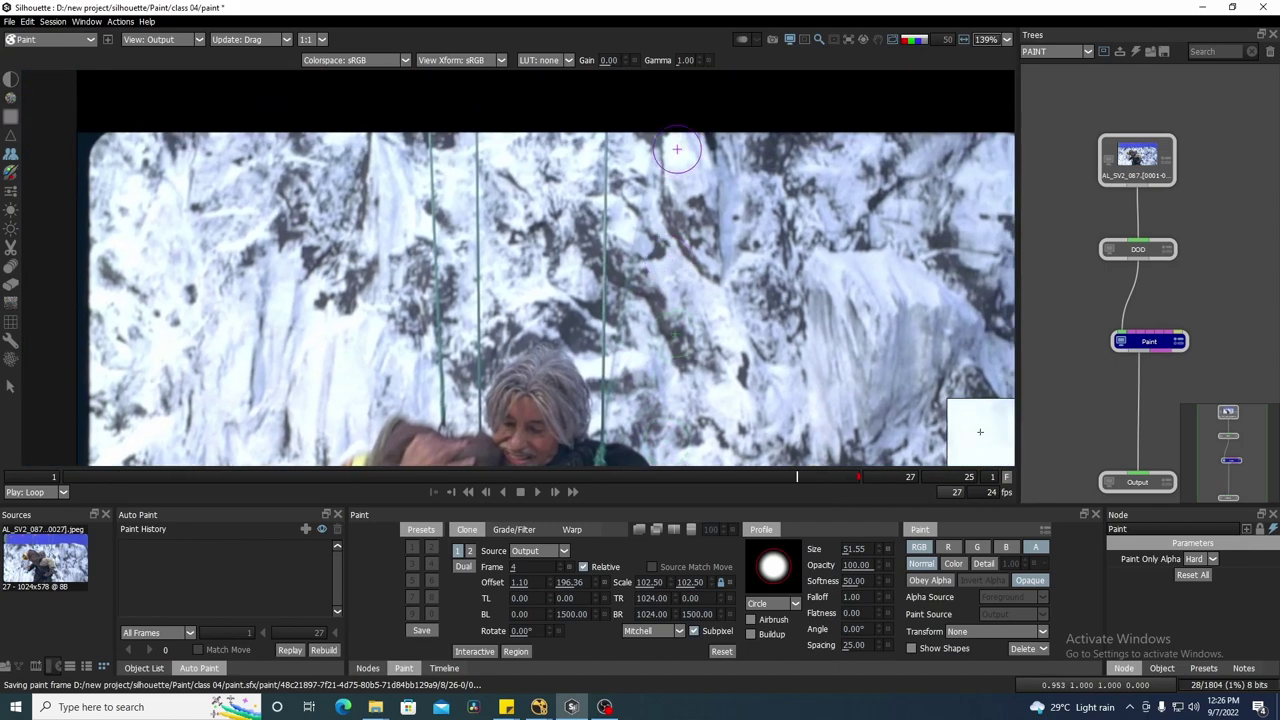
{"action": "left_click_drag", "start_coordinate": [684, 323], "coordinate": [712, 311]}
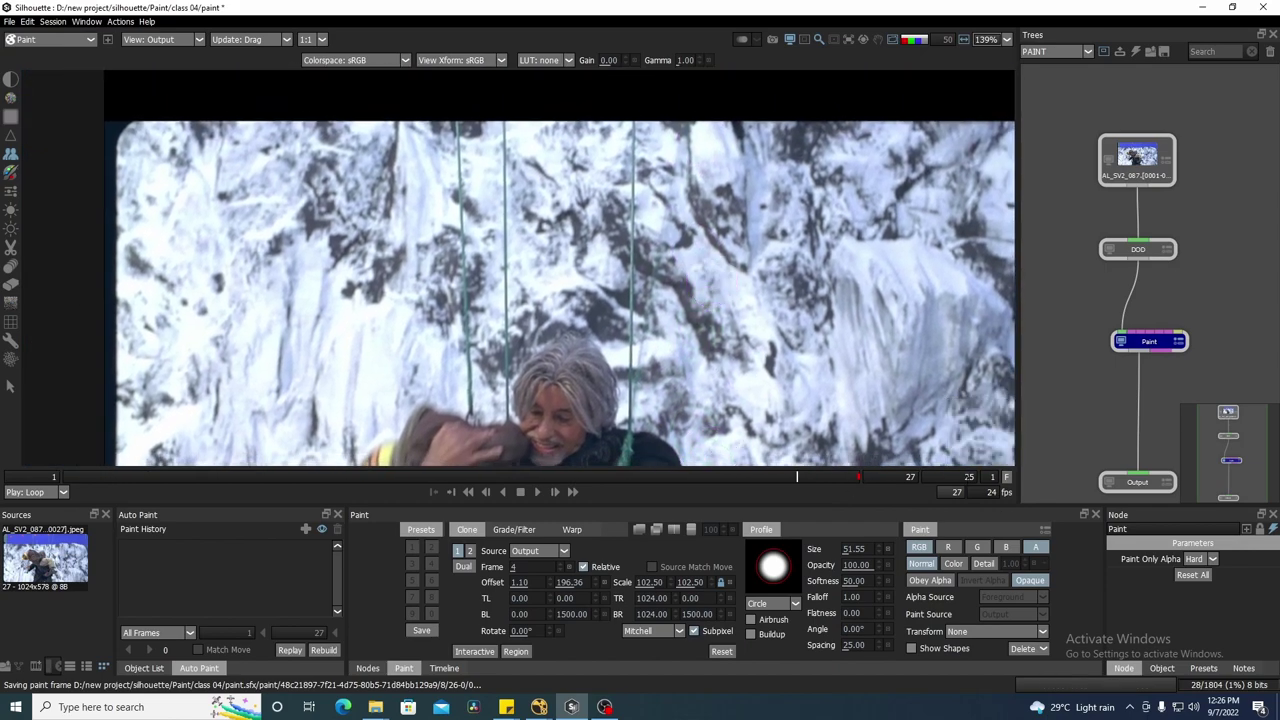
{"action": "left_click_drag", "start_coordinate": [797, 480], "coordinate": [860, 480]}
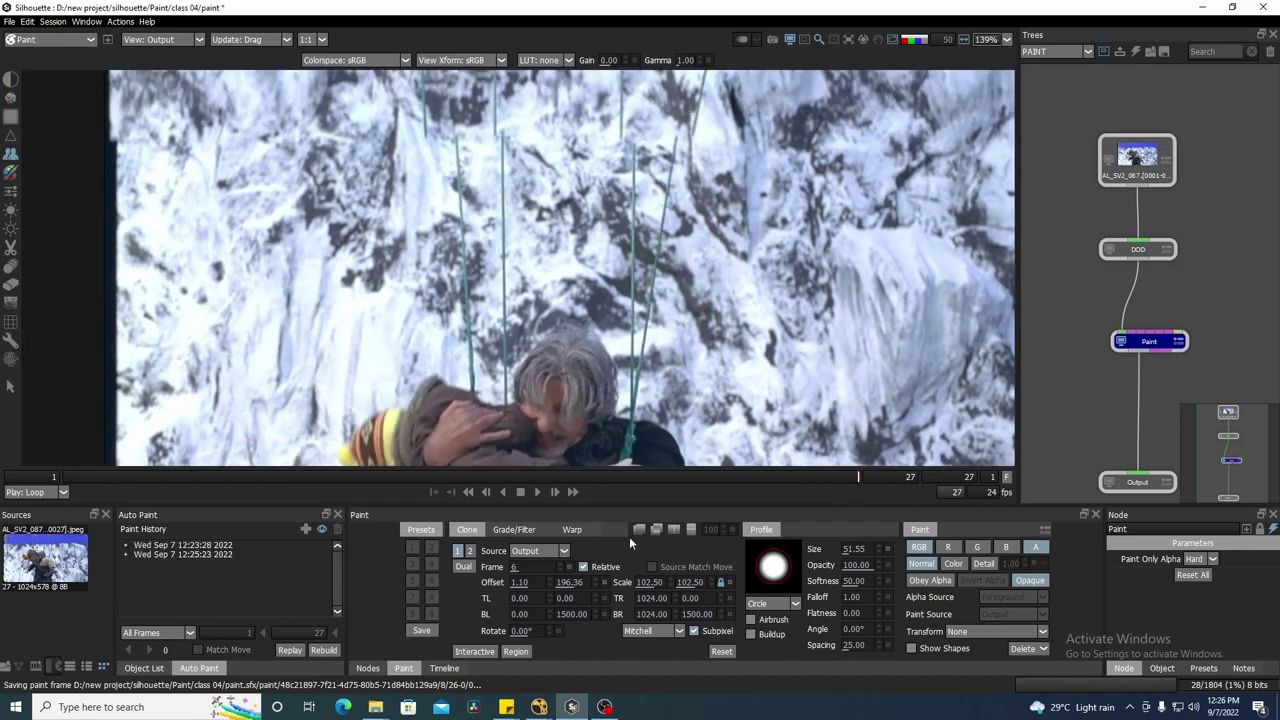
- Set the clone source frame to 25 and reset its scale to 100
{"action": "left_click", "coordinate": [520, 568]}
{"action": "left_click", "coordinate": [525, 568]}
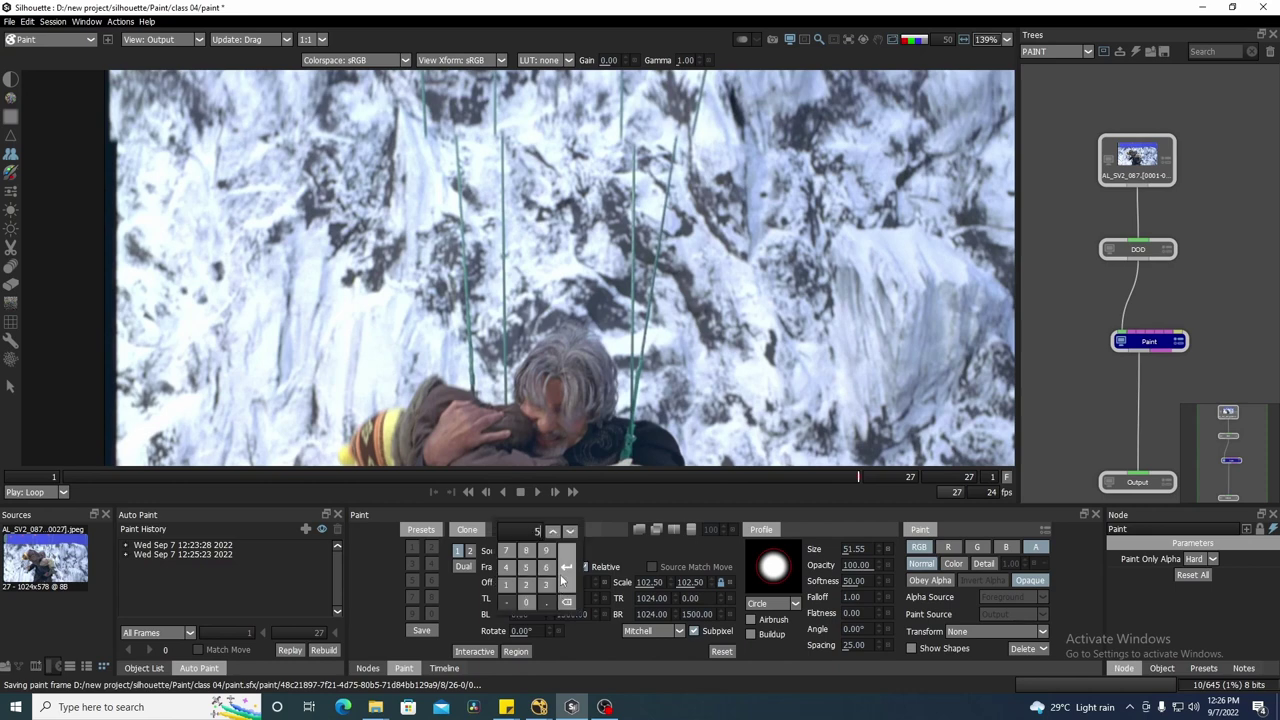
{"action": "left_click", "coordinate": [566, 567]}
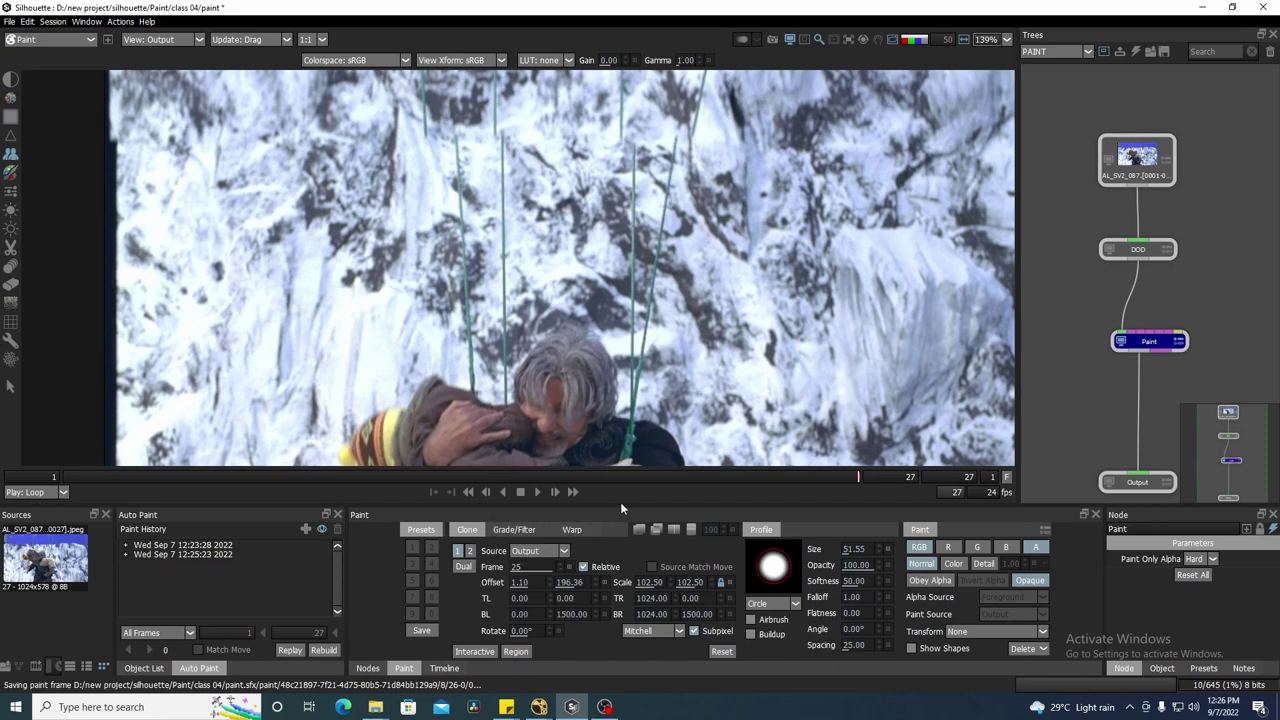
{"action": "left_click", "coordinate": [732, 582]}
{"action": "left_click_drag", "start_coordinate": [766, 319], "coordinate": [699, 297]}
{"action": "scroll", "coordinate": [699, 297], "scroll_direction": "down", "scroll_amount": 2}
- Overlay the frame 25 clone source on frame 27 and lower its vertical offset to 145.03
{"action": "key", "text": "o"}
{"action": "key", "text": "o"}
{"action": "key", "text": "o"}
{"action": "key", "text": "o"}
{"action": "key", "text": "o"}
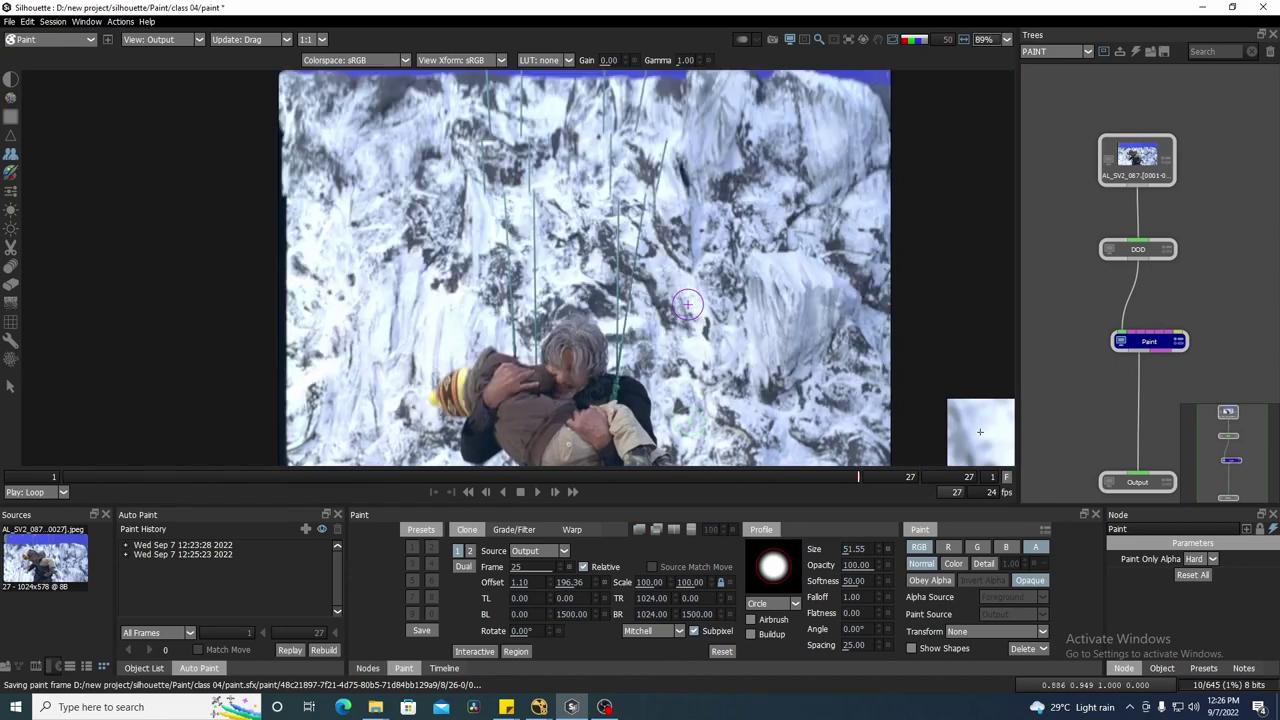
{"action": "key", "text": "Down"}
{"action": "key", "text": "Down"}
{"action": "key", "text": "Down"}
{"action": "key", "text": "Down"}
{"action": "key", "text": "Down"}
{"action": "key", "text": "Down"}
{"action": "key", "text": "Down"}
{"action": "key", "text": "Down"}
{"action": "key", "text": "Down"}
{"action": "key", "text": "Down"}
{"action": "key", "text": "Down"}
{"action": "key", "text": "Down"}
{"action": "key", "text": "Down"}
{"action": "key", "text": "Down"}
{"action": "key", "text": "Down"}
{"action": "key", "text": "Down"}
{"action": "key", "text": "Down"}
{"action": "key", "text": "Down"}
{"action": "key", "text": "Down"}
{"action": "key", "text": "Down"}
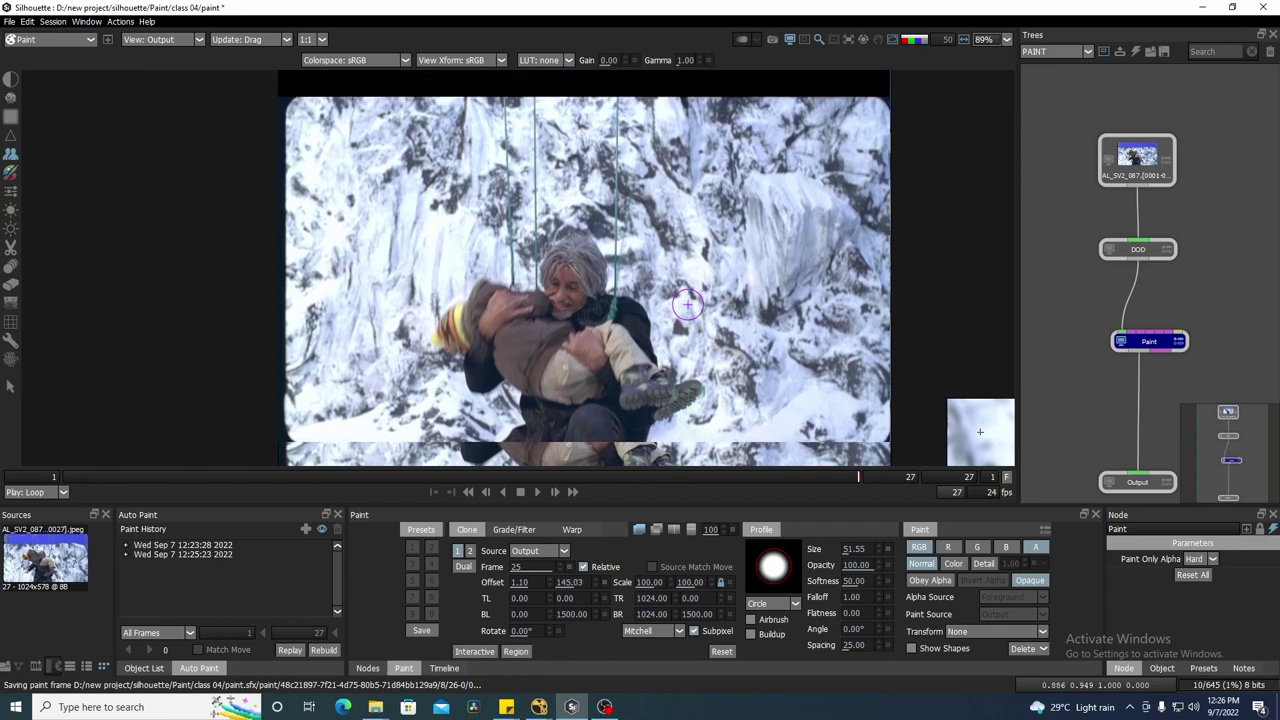
- Align the frame 25 source with the rock wall on frame 27 at an offset of -0.33, 12.72
{"action": "scroll", "coordinate": [687, 305], "scroll_direction": "up", "scroll_amount": 3}
{"action": "key", "text": "Up"}
{"action": "key", "text": "Right"}
{"action": "key", "text": "o"}
{"action": "key", "text": "o"}
{"action": "key", "text": "o"}
{"action": "key", "text": "o"}
{"action": "key", "text": "o"}
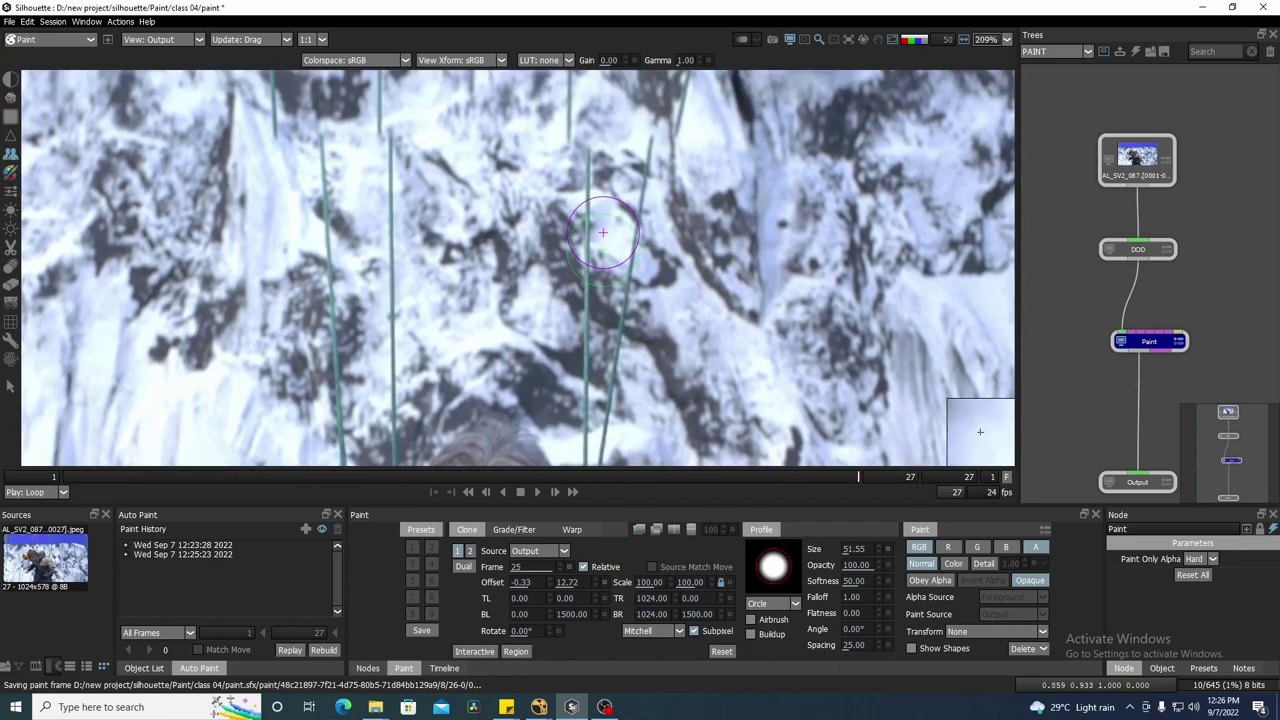
- Reduce the brush size to 25.60 and clone from frame 25 over the lower part of the rightmost diagonal wire
{"action": "scroll", "coordinate": [620, 240], "scroll_direction": "down", "scroll_amount": 3}
{"action": "scroll", "coordinate": [638, 248], "scroll_direction": "up", "scroll_amount": 1}
{"action": "scroll", "coordinate": [630, 252], "scroll_direction": "up", "scroll_amount": 1}
{"action": "mouse_move", "coordinate": [619, 258]}
{"action": "left_mouse_down"}
{"action": "mouse_move", "coordinate": [605, 385]}
{"action": "mouse_move", "coordinate": [683, 389]}
{"action": "mouse_move", "coordinate": [672, 264]}
{"action": "mouse_move", "coordinate": [594, 281]}
{"action": "mouse_move", "coordinate": [596, 390]}
{"action": "left_mouse_up"}
{"action": "scroll", "coordinate": [658, 309], "scroll_direction": "down", "scroll_amount": 2}
{"action": "mouse_move", "coordinate": [671, 197]}
{"action": "left_mouse_down"}
{"action": "mouse_move", "coordinate": [671, 210]}
{"action": "mouse_move", "coordinate": [687, 206]}
{"action": "left_mouse_up"}
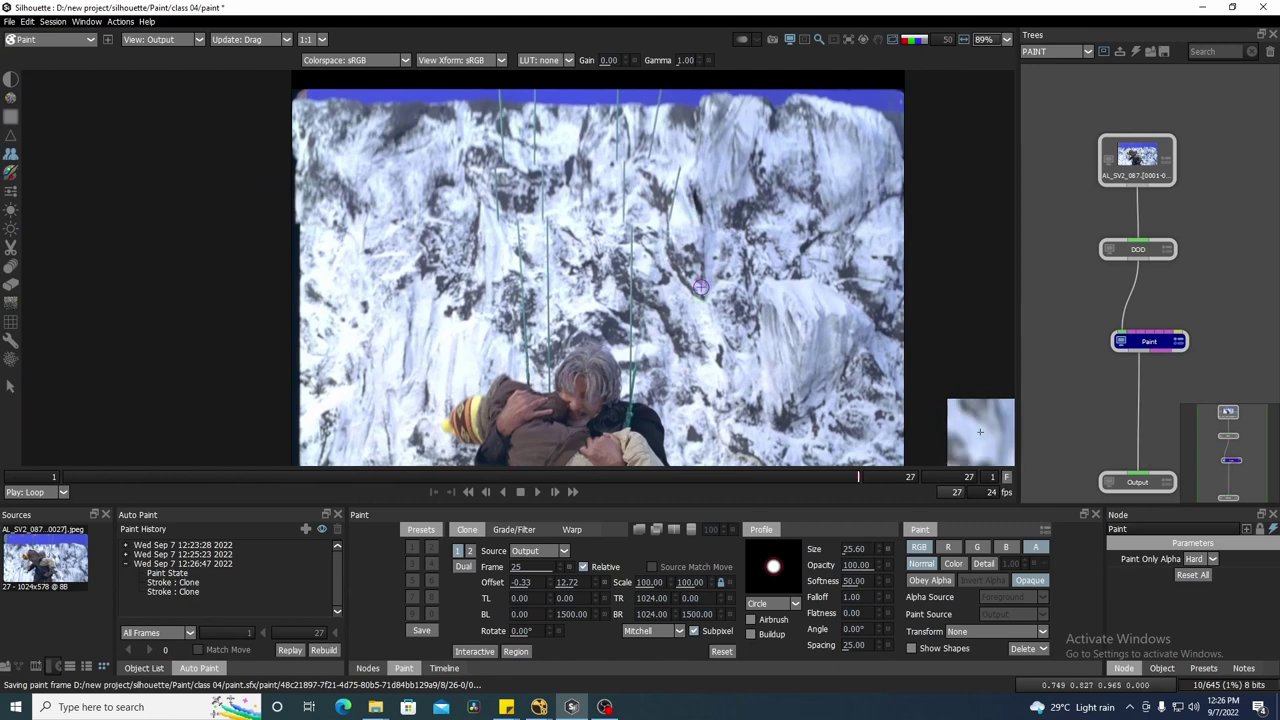
{"action": "left_click_drag", "start_coordinate": [657, 248], "coordinate": [664, 221]}
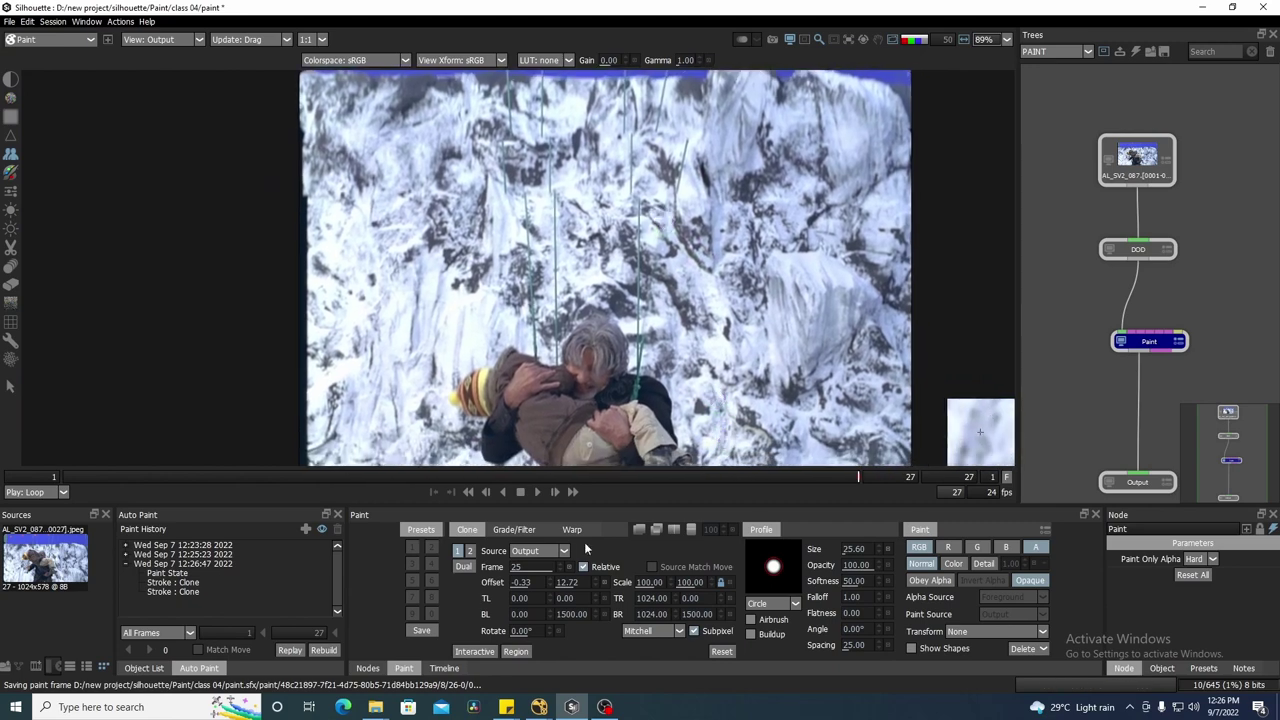
- Set the clone source frame to 27 for sampling rock texture within the same frame near the remaining wires
{"action": "left_click_drag", "start_coordinate": [713, 354], "coordinate": [682, 321]}
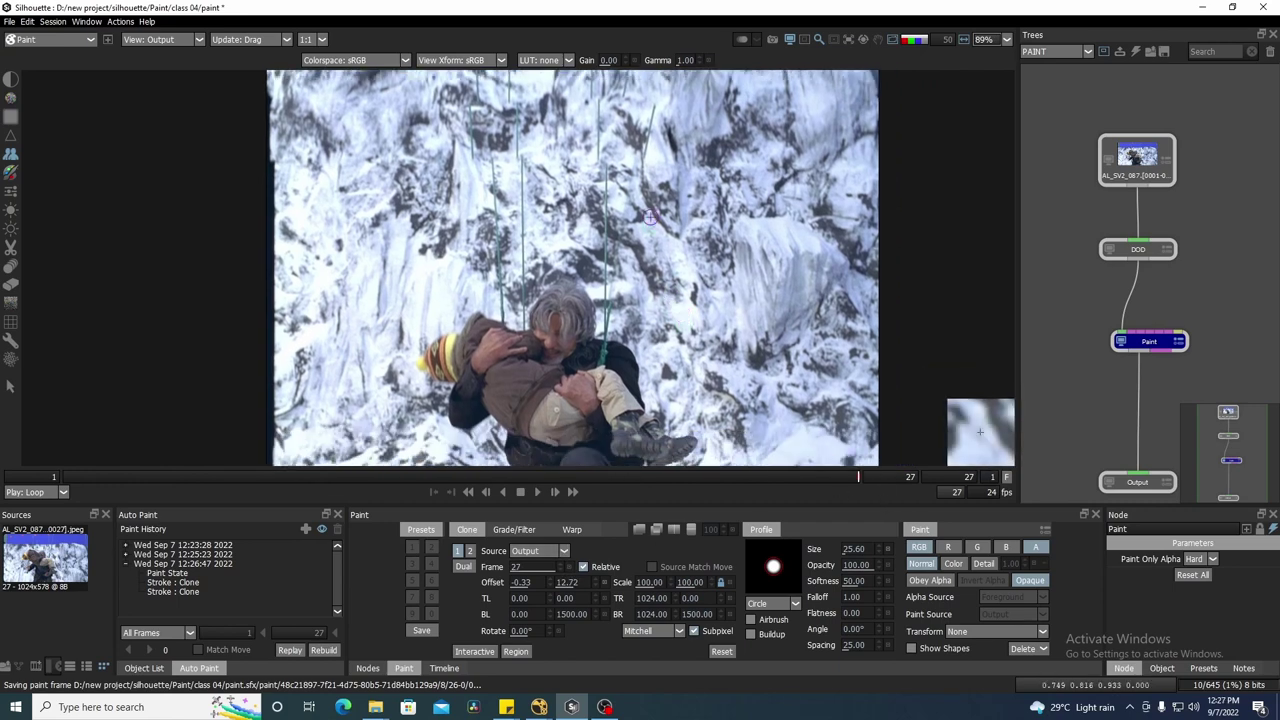
{"action": "scroll", "coordinate": [641, 219], "scroll_direction": "up", "scroll_amount": 4}
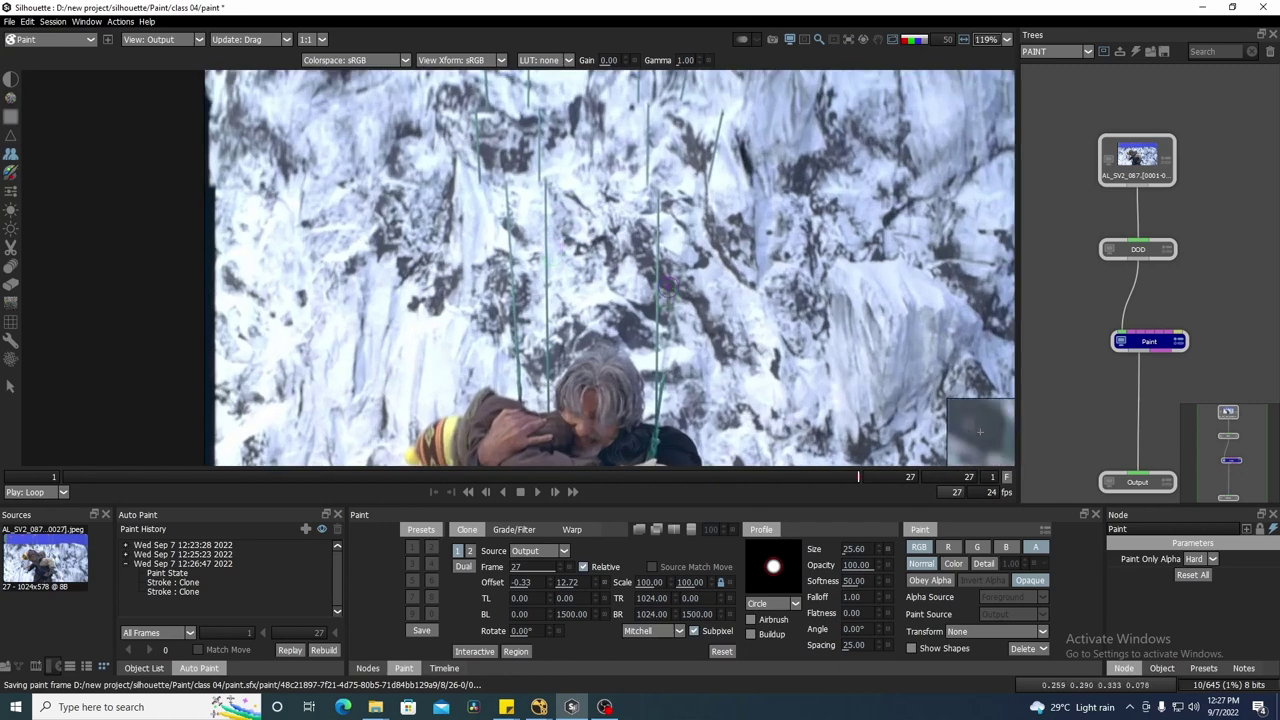
{"action": "left_click_drag", "start_coordinate": [668, 287], "coordinate": [680, 399]}
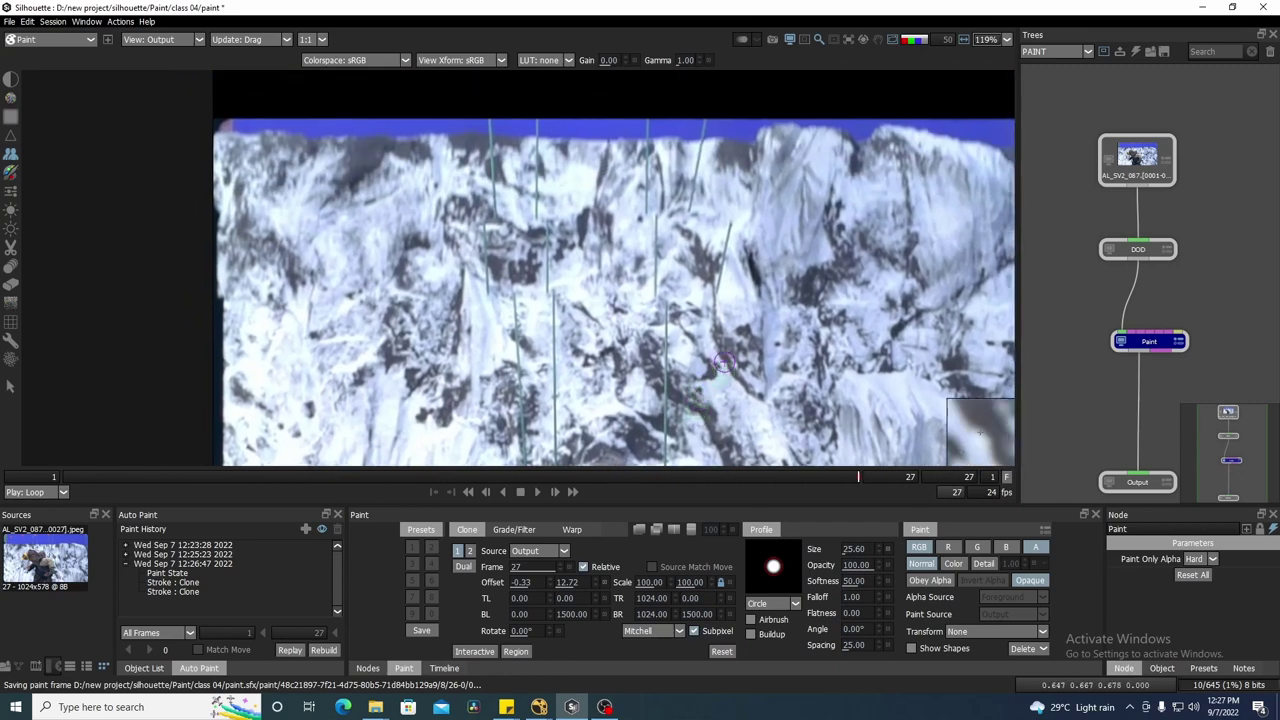
{"action": "left_click_drag", "start_coordinate": [730, 344], "coordinate": [731, 311]}
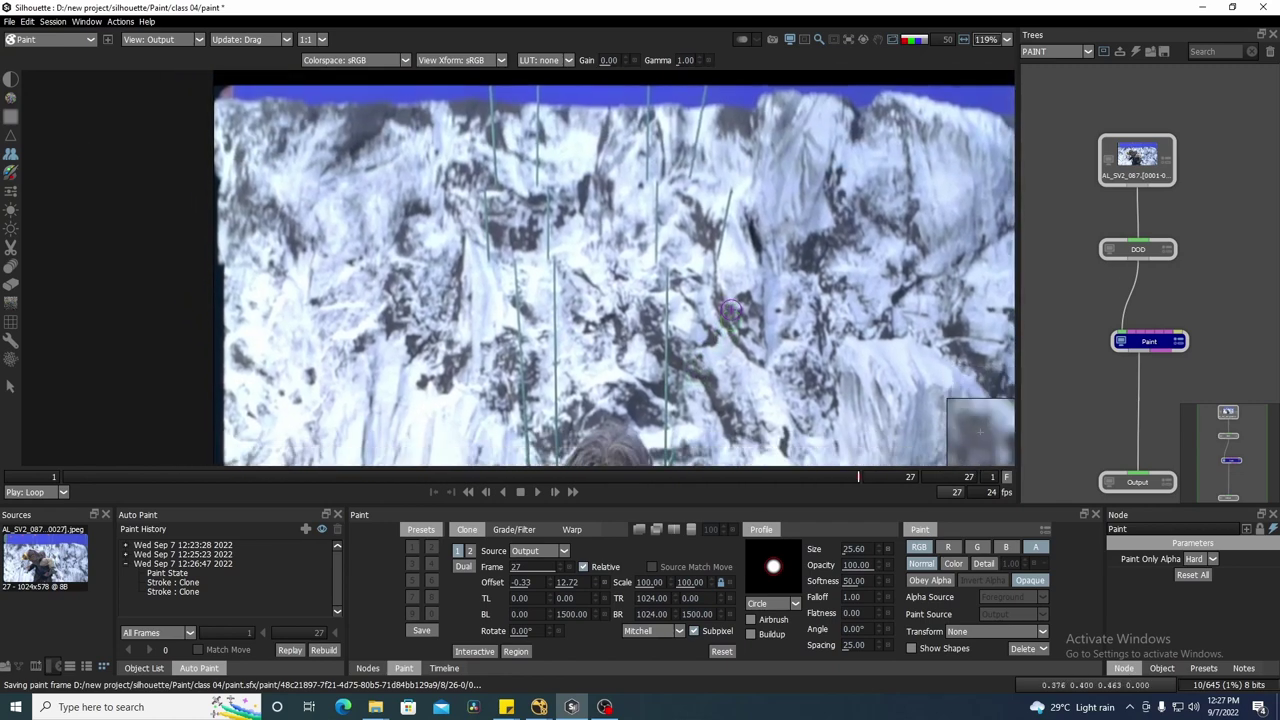
{"action": "left_click_drag", "start_coordinate": [624, 344], "coordinate": [656, 293]}
{"action": "scroll", "coordinate": [560, 177], "scroll_direction": "up", "scroll_amount": 3}
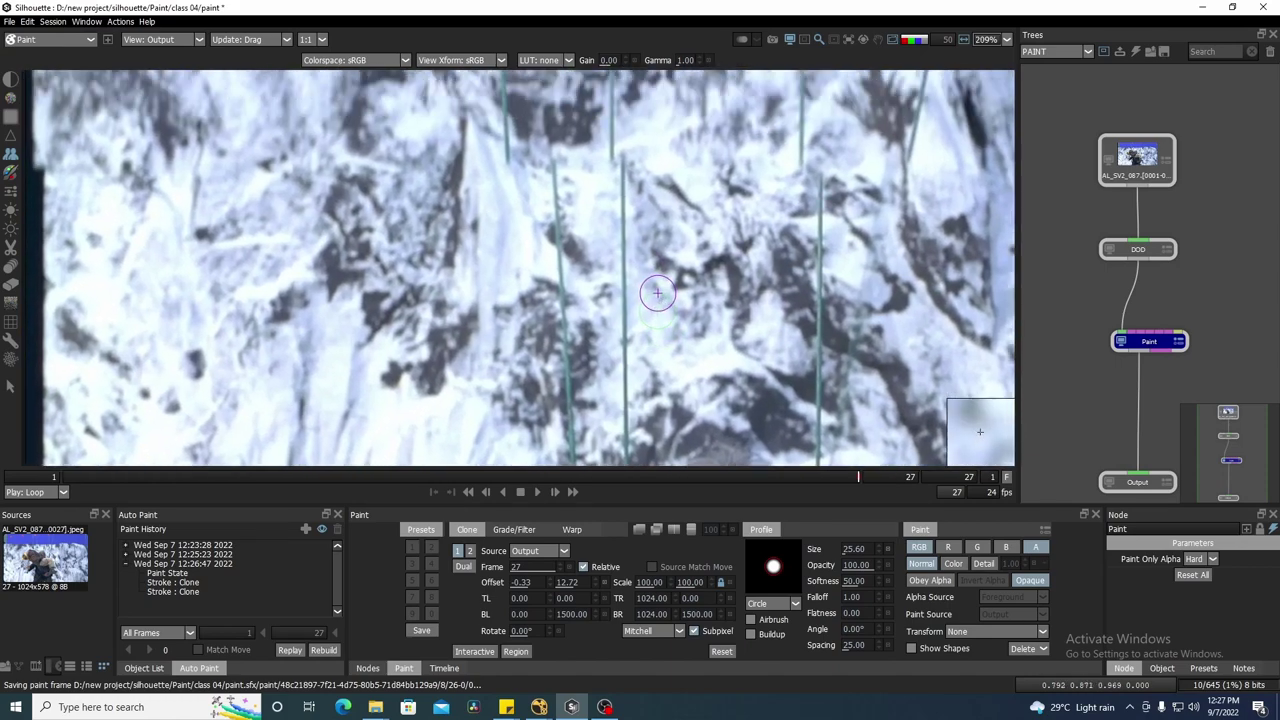
- Clone nearby rock texture over the middle stretch of the second wire from the left
{"action": "mouse_move", "coordinate": [803, 285]}
{"action": "left_mouse_down"}
{"action": "mouse_move", "coordinate": [726, 289]}
{"action": "mouse_move", "coordinate": [814, 273]}
{"action": "left_mouse_up"}
{"action": "left_click_drag", "start_coordinate": [612, 314], "coordinate": [583, 287]}
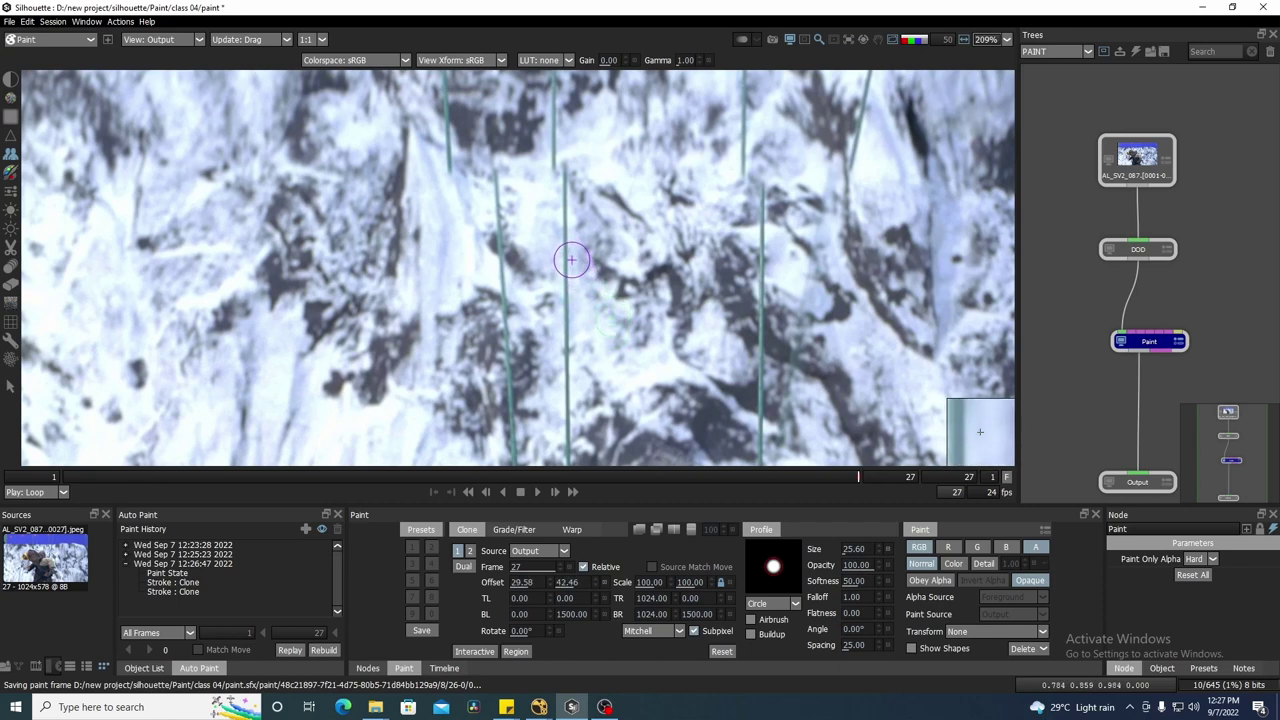
{"action": "left_click_drag", "start_coordinate": [567, 242], "coordinate": [566, 330]}
{"action": "mouse_move", "coordinate": [624, 288]}
{"action": "left_mouse_down"}
{"action": "mouse_move", "coordinate": [577, 228]}
{"action": "mouse_move", "coordinate": [580, 367]}
{"action": "mouse_move", "coordinate": [598, 280]}
{"action": "mouse_move", "coordinate": [629, 329]}
{"action": "mouse_move", "coordinate": [642, 284]}
{"action": "mouse_move", "coordinate": [602, 306]}
{"action": "mouse_move", "coordinate": [605, 287]}
{"action": "mouse_move", "coordinate": [548, 289]}
{"action": "mouse_move", "coordinate": [553, 305]}
{"action": "mouse_move", "coordinate": [520, 291]}
{"action": "mouse_move", "coordinate": [623, 262]}
{"action": "mouse_move", "coordinate": [606, 246]}
{"action": "mouse_move", "coordinate": [596, 319]}
{"action": "left_mouse_up"}
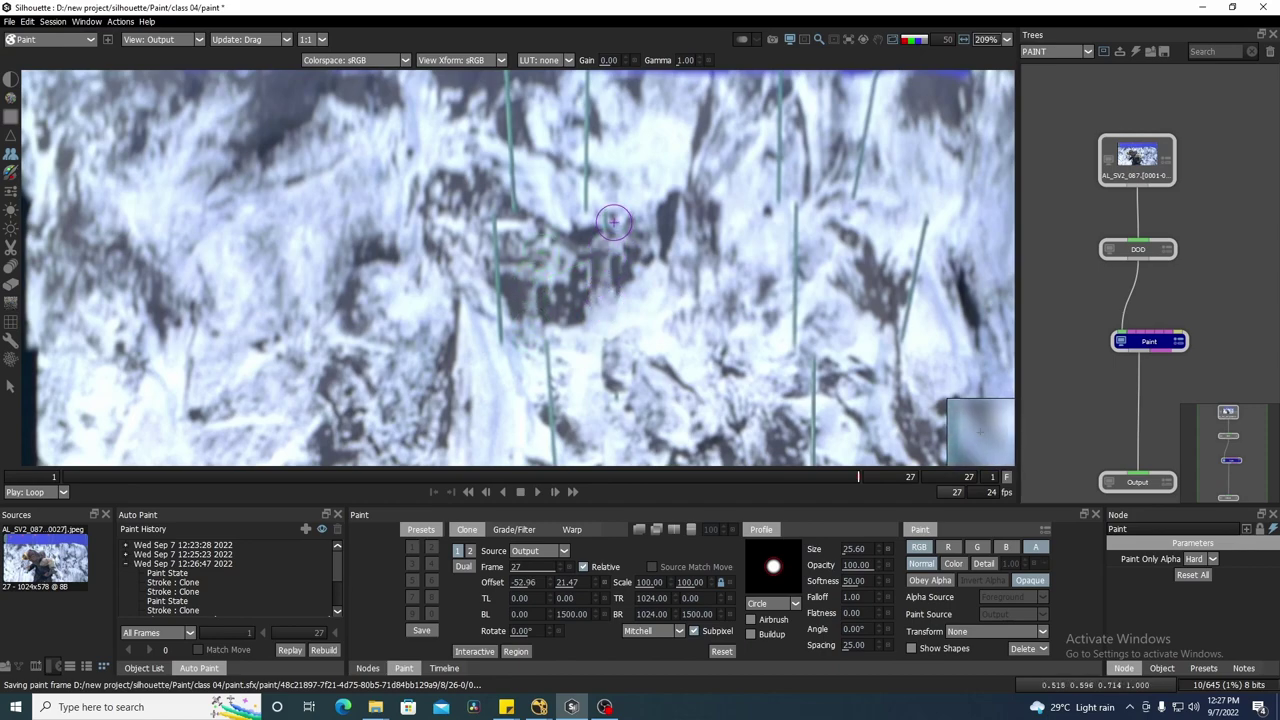
{"action": "left_click_drag", "start_coordinate": [545, 251], "coordinate": [609, 222]}
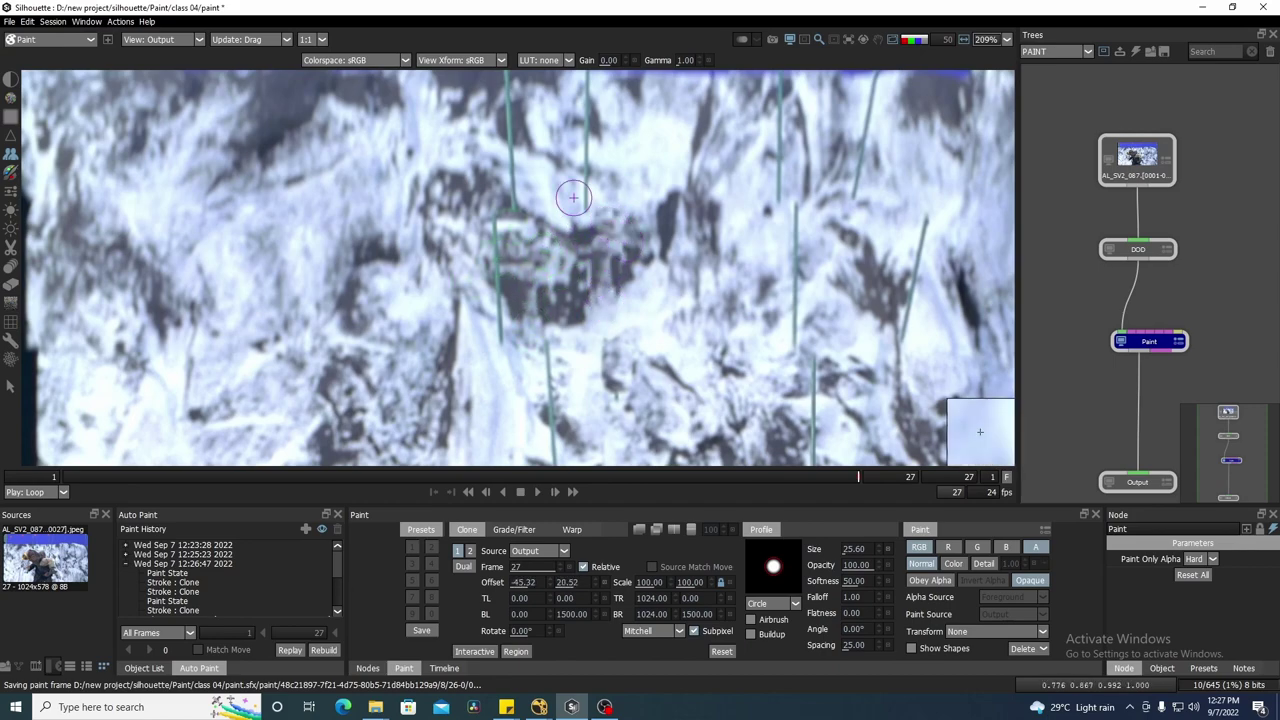
- Clone nearby rock texture over the top of the leftmost wire's lower segment
{"action": "scroll", "coordinate": [600, 220], "scroll_direction": "down", "scroll_amount": 2}
{"action": "scroll", "coordinate": [587, 303], "scroll_direction": "up", "scroll_amount": 1}
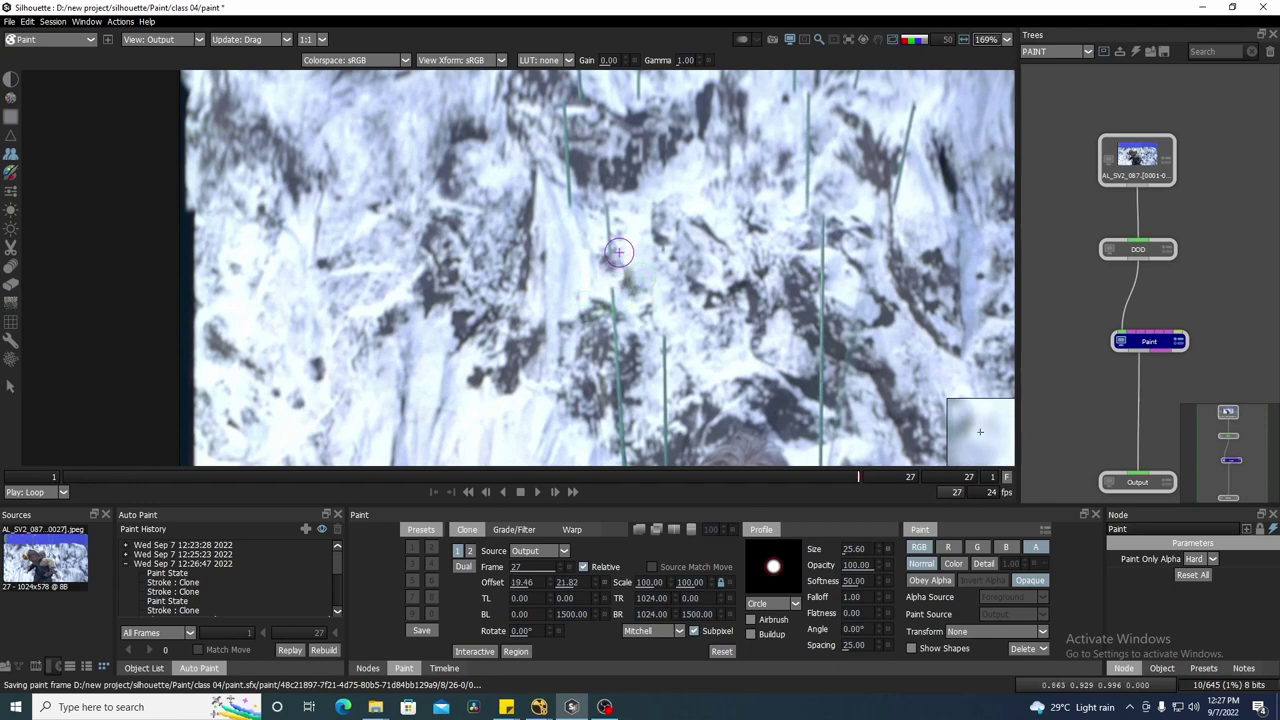
{"action": "mouse_move", "coordinate": [613, 231]}
{"action": "left_mouse_down"}
{"action": "mouse_move", "coordinate": [606, 214]}
{"action": "mouse_move", "coordinate": [660, 200]}
{"action": "mouse_move", "coordinate": [660, 170]}
{"action": "left_mouse_up"}
- Clone rock texture over the second wire's lower segment above the two figures, resampling the source from the wall further right
{"action": "scroll", "coordinate": [646, 194], "scroll_direction": "down", "scroll_amount": 4}
{"action": "scroll", "coordinate": [671, 257], "scroll_direction": "up", "scroll_amount": 3}
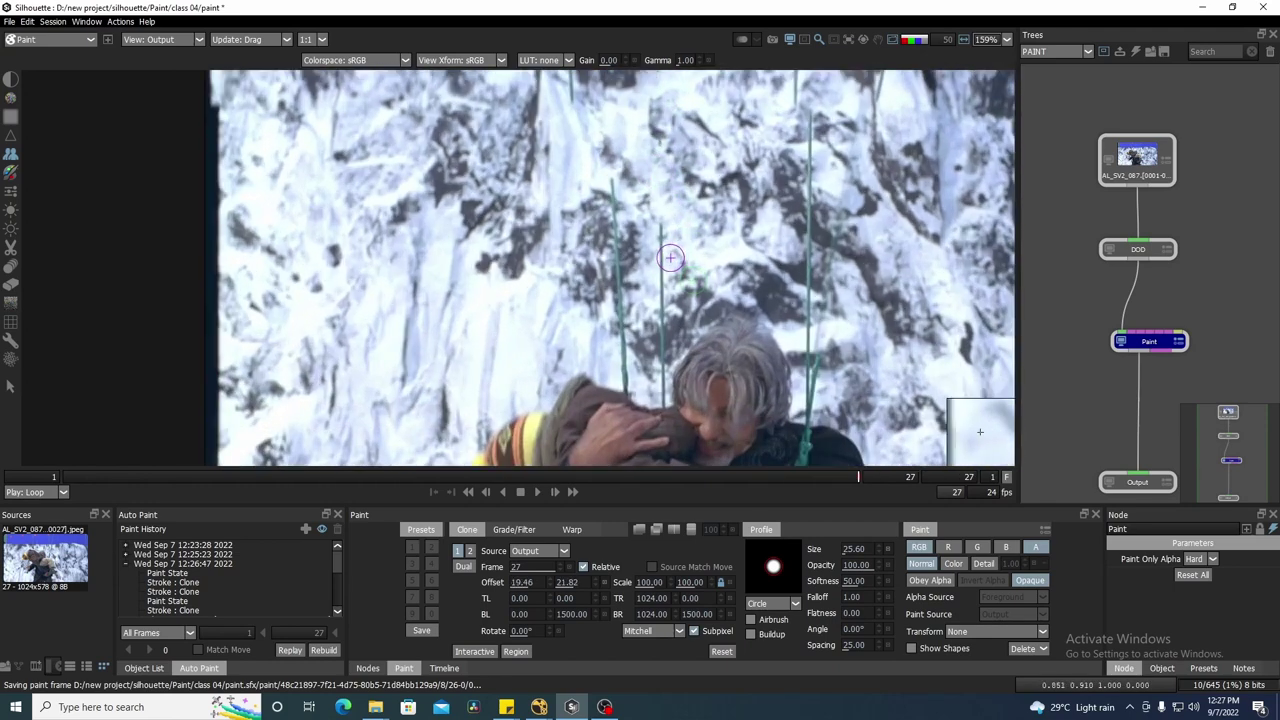
{"action": "mouse_move", "coordinate": [660, 250]}
{"action": "left_mouse_down"}
{"action": "mouse_move", "coordinate": [642, 238]}
{"action": "mouse_move", "coordinate": [664, 298]}
{"action": "mouse_move", "coordinate": [646, 295]}
{"action": "mouse_move", "coordinate": [690, 285]}
{"action": "left_mouse_up"}
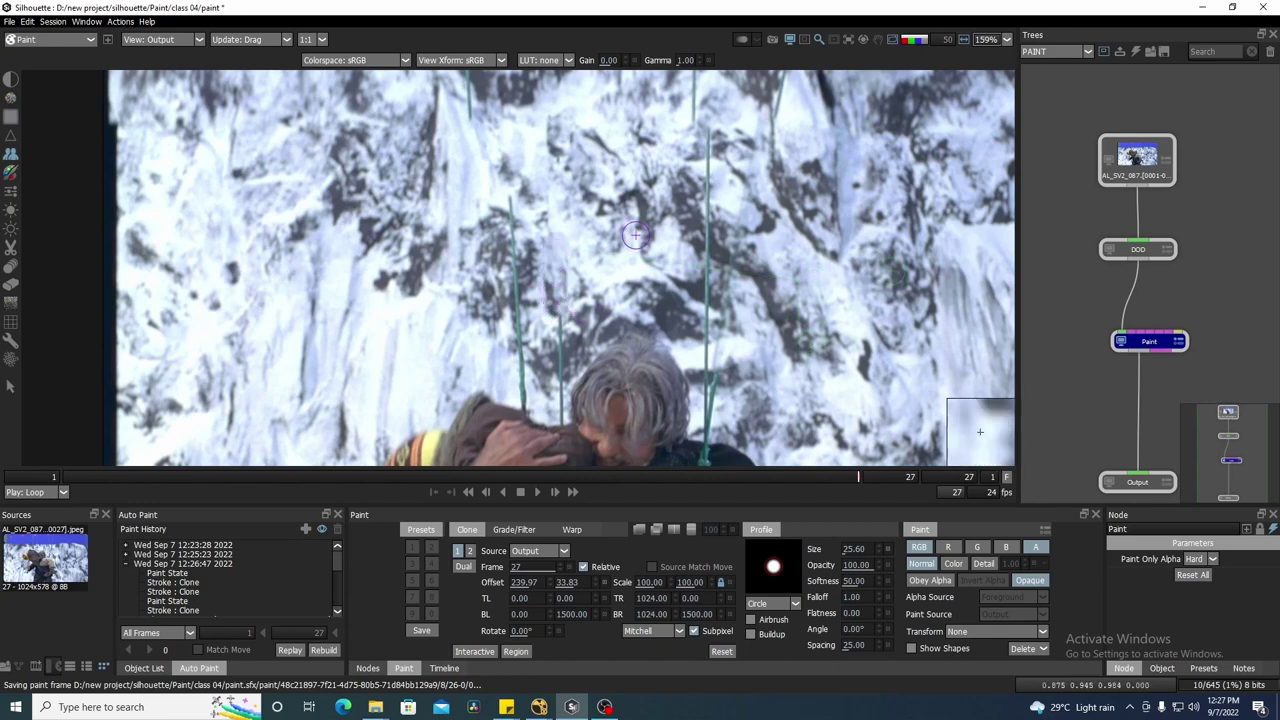
{"action": "left_click_drag", "start_coordinate": [790, 243], "coordinate": [612, 244]}
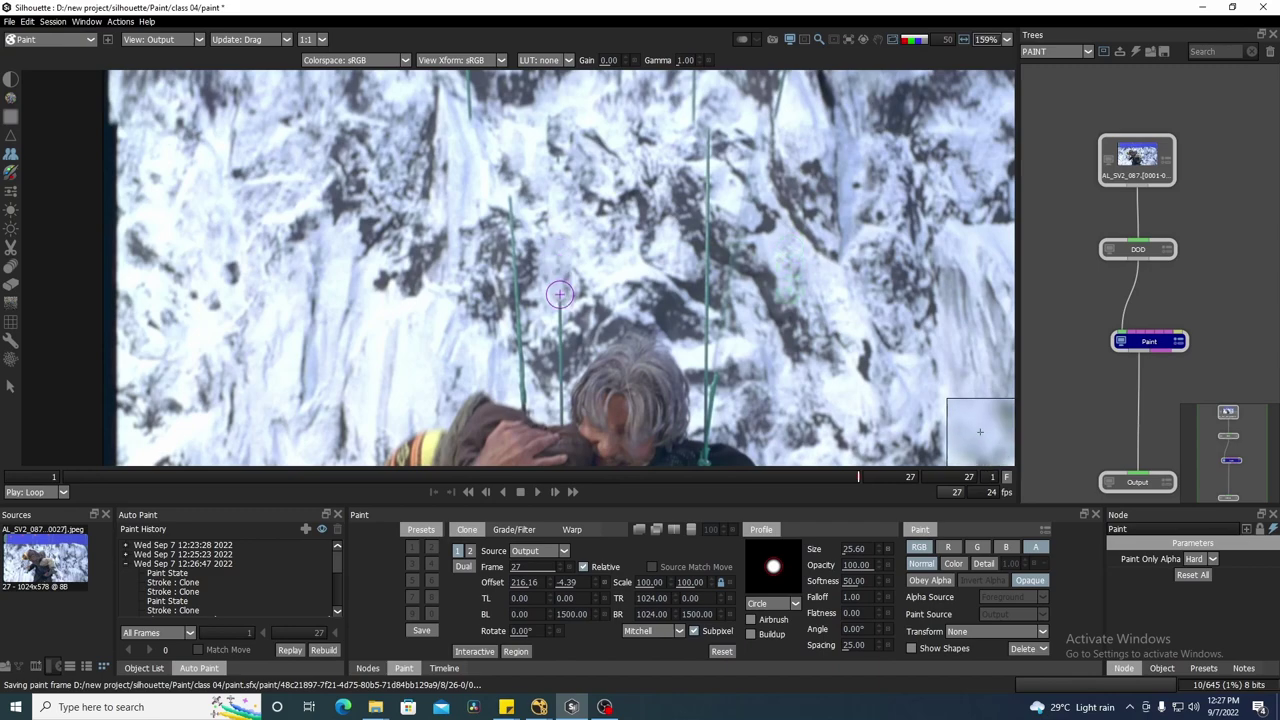
- Clone nearby rock texture over the leftmost wire's middle segment beside the dark rock patch
{"action": "scroll", "coordinate": [673, 246], "scroll_direction": "down", "scroll_amount": 2}
{"action": "left_click_drag", "start_coordinate": [646, 268], "coordinate": [674, 289]}
{"action": "left_click_drag", "start_coordinate": [740, 206], "coordinate": [706, 340]}
{"action": "left_click_drag", "start_coordinate": [508, 270], "coordinate": [544, 264]}
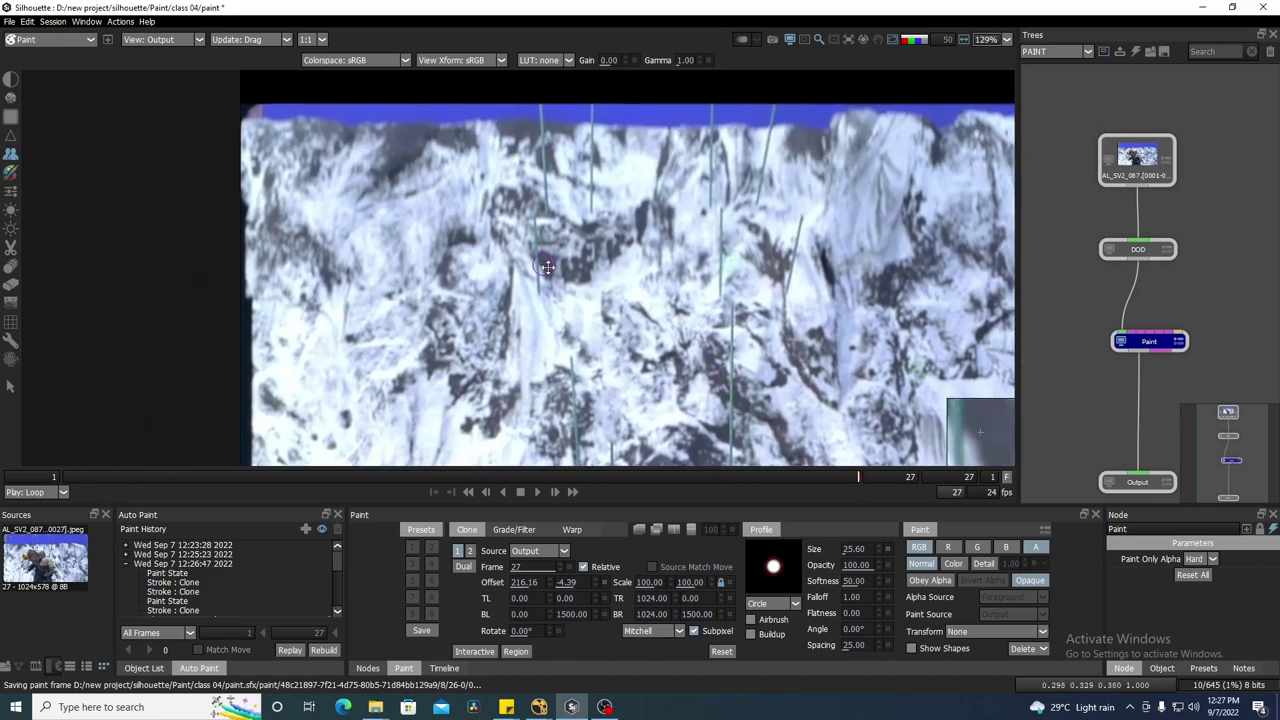
{"action": "scroll", "coordinate": [543, 264], "scroll_direction": "up", "scroll_amount": 3}
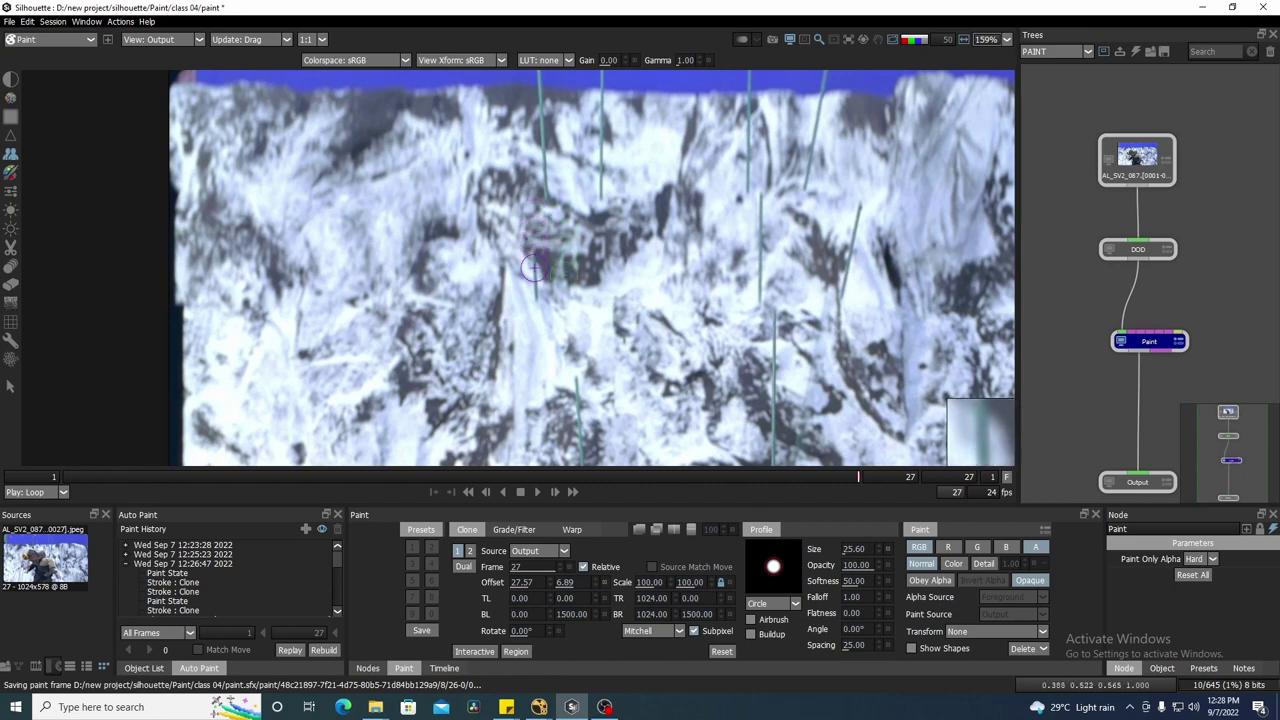
{"action": "left_click_drag", "start_coordinate": [555, 315], "coordinate": [543, 298]}
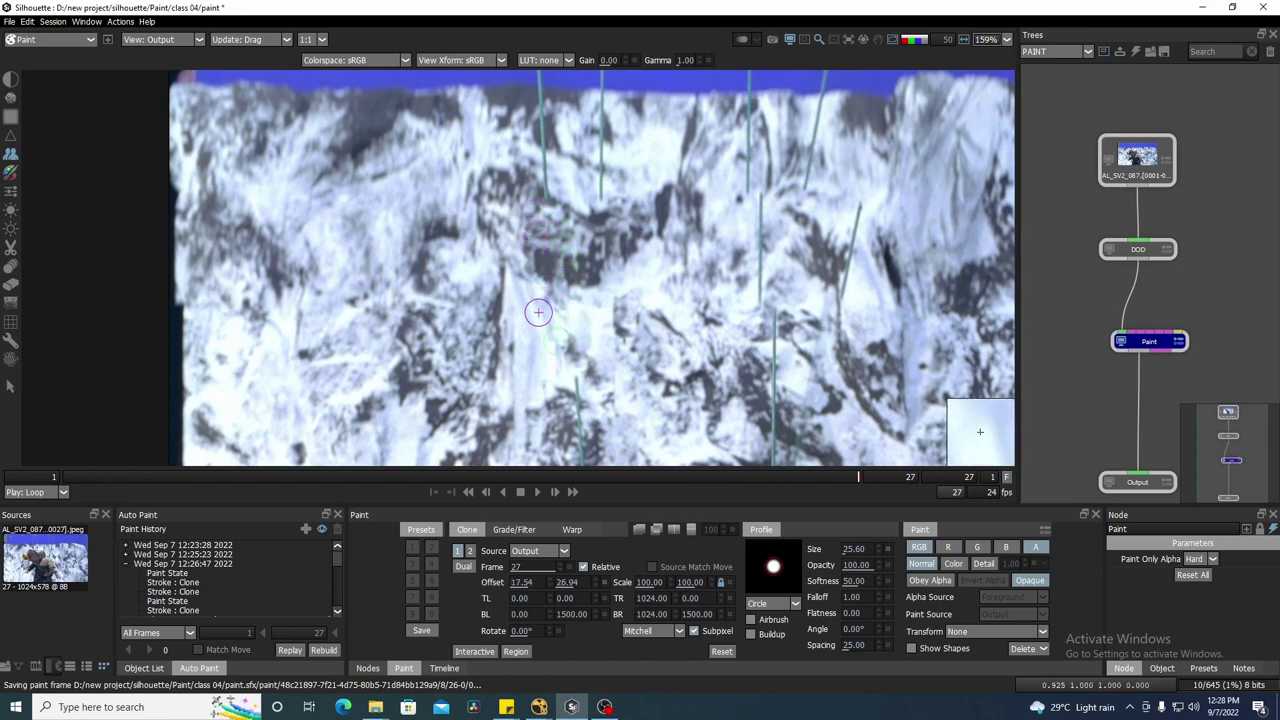
- Clone nearby rock texture over the lower stretches of the two left wires, down to just above the figures
{"action": "scroll", "coordinate": [541, 298], "scroll_direction": "down", "scroll_amount": 8}
{"action": "left_click_drag", "start_coordinate": [570, 310], "coordinate": [580, 264]}
{"action": "scroll", "coordinate": [600, 300], "scroll_direction": "up", "scroll_amount": 8}
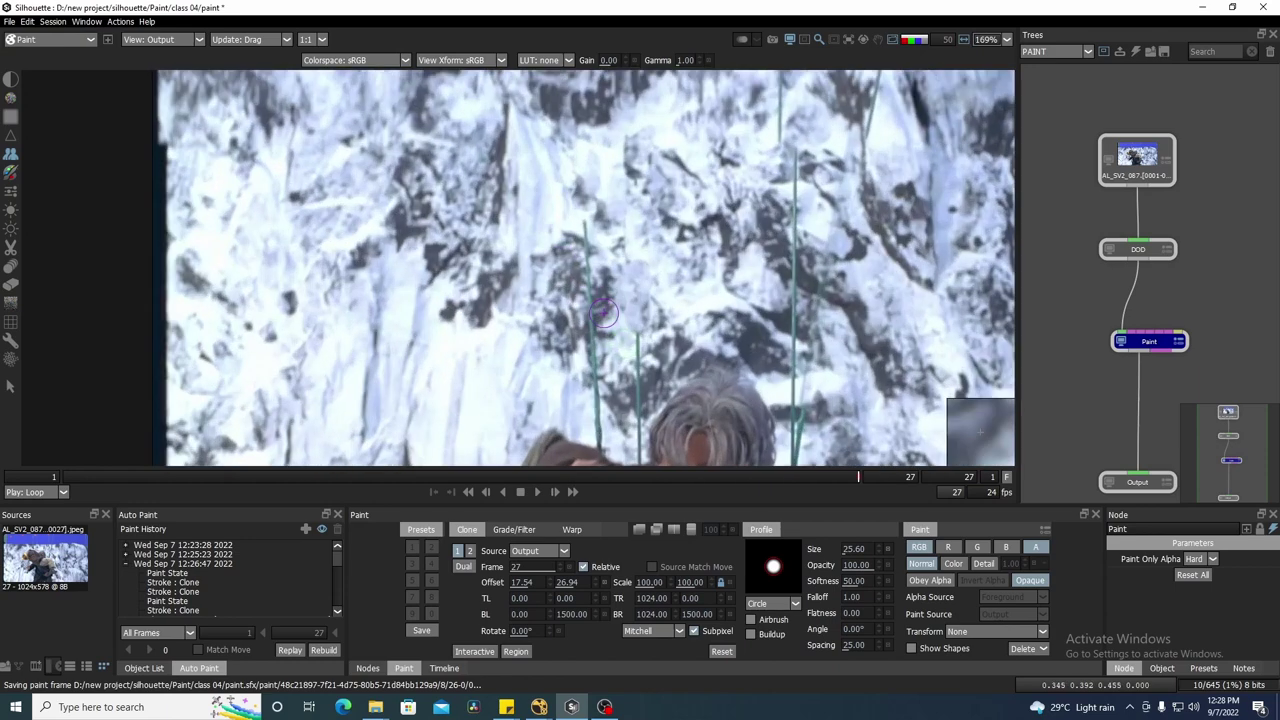
{"action": "left_click_drag", "start_coordinate": [642, 318], "coordinate": [607, 321]}
{"action": "left_click_drag", "start_coordinate": [705, 223], "coordinate": [701, 231]}
{"action": "mouse_move", "coordinate": [417, 162]}
{"action": "left_mouse_down"}
{"action": "mouse_move", "coordinate": [511, 256]}
{"action": "mouse_move", "coordinate": [547, 236]}
{"action": "left_mouse_up"}
{"action": "mouse_move", "coordinate": [392, 170]}
{"action": "left_mouse_down"}
{"action": "mouse_move", "coordinate": [566, 257]}
{"action": "mouse_move", "coordinate": [558, 338]}
{"action": "left_mouse_up"}
{"action": "left_click_drag", "start_coordinate": [514, 165], "coordinate": [553, 231]}
{"action": "left_click_drag", "start_coordinate": [663, 318], "coordinate": [645, 244]}
{"action": "mouse_move", "coordinate": [419, 168]}
{"action": "left_mouse_down"}
{"action": "mouse_move", "coordinate": [552, 282]}
{"action": "mouse_move", "coordinate": [549, 323]}
{"action": "left_mouse_up"}
{"action": "left_click_drag", "start_coordinate": [551, 323], "coordinate": [507, 337]}
{"action": "left_click_drag", "start_coordinate": [481, 225], "coordinate": [544, 278]}
{"action": "mouse_move", "coordinate": [544, 278]}
{"action": "left_mouse_down"}
{"action": "mouse_move", "coordinate": [543, 328]}
{"action": "mouse_move", "coordinate": [546, 297]}
{"action": "left_mouse_up"}
- Clone nearby rock texture over the third wire's middle stretch, where it crosses the dark diagonal rock above the older figure's head
{"action": "scroll", "coordinate": [560, 275], "scroll_direction": "down", "scroll_amount": 5}
{"action": "mouse_move", "coordinate": [688, 312]}
{"action": "left_mouse_down"}
{"action": "mouse_move", "coordinate": [666, 306]}
{"action": "mouse_move", "coordinate": [680, 309]}
{"action": "left_mouse_up"}
{"action": "scroll", "coordinate": [476, 248], "scroll_direction": "up", "scroll_amount": 2}
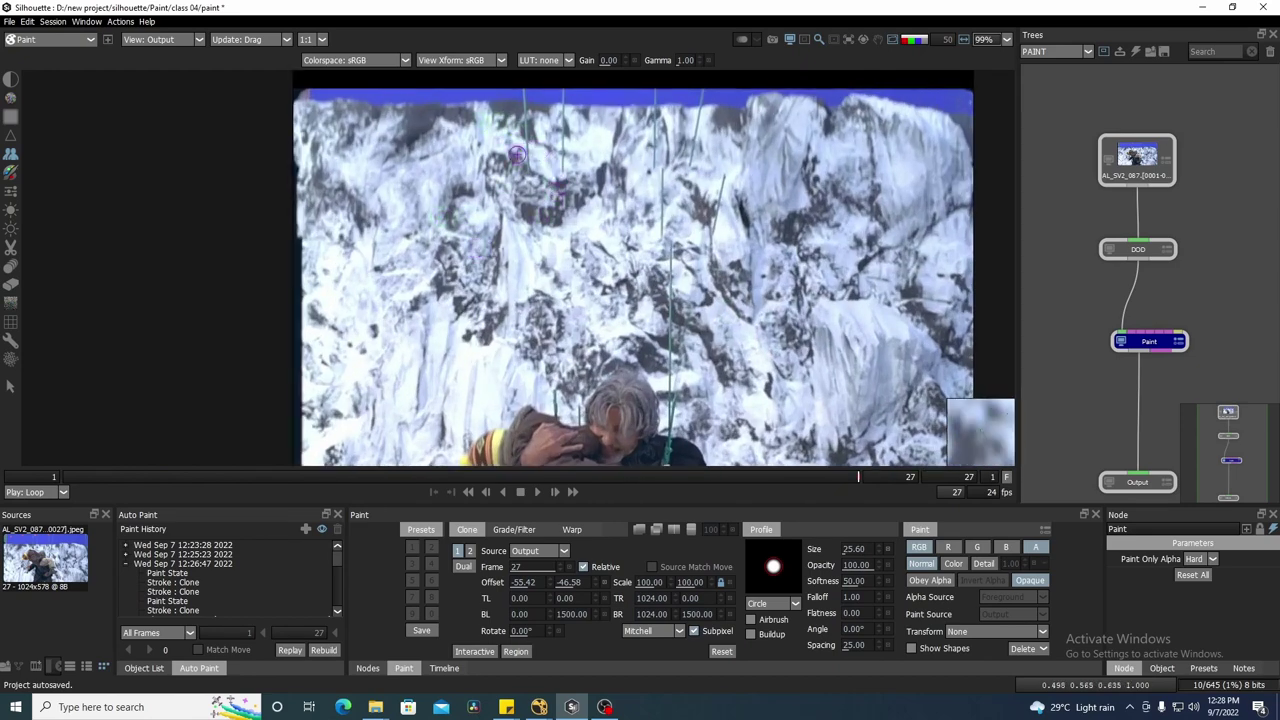
{"action": "scroll", "coordinate": [681, 290], "scroll_direction": "up", "scroll_amount": 4}
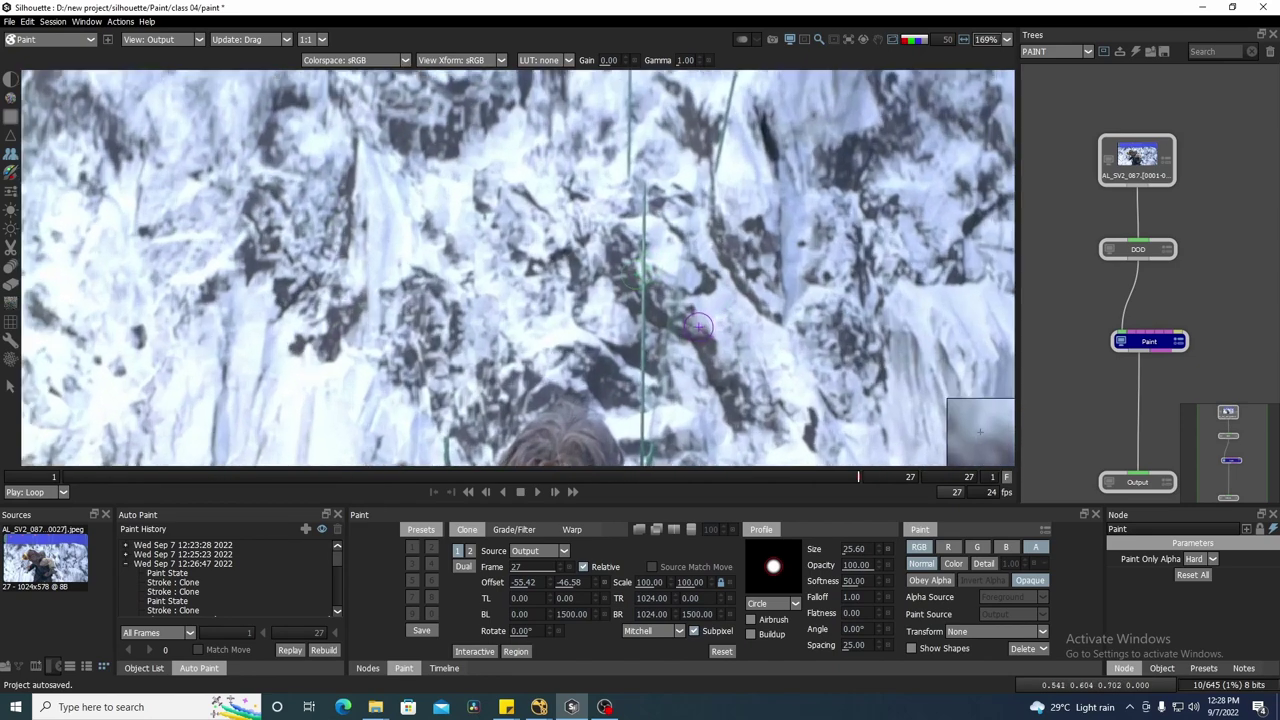
{"action": "left_click_drag", "start_coordinate": [656, 295], "coordinate": [633, 263]}
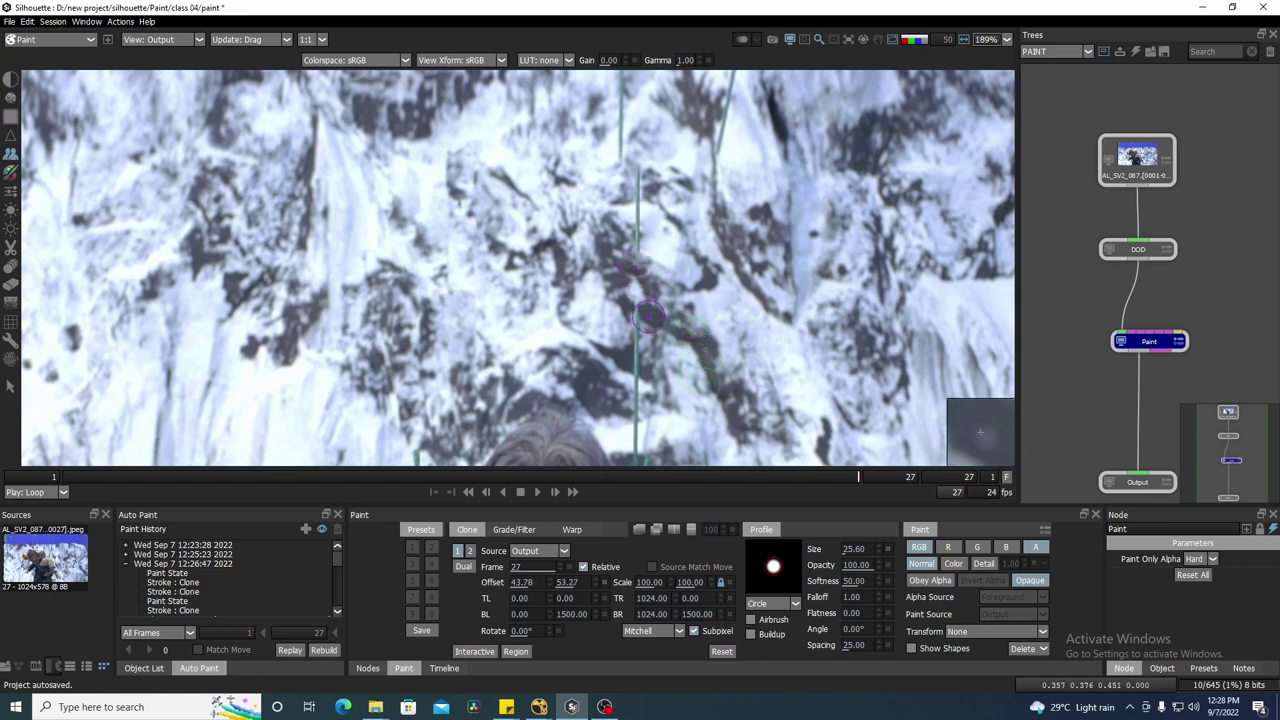
{"action": "left_click_drag", "start_coordinate": [694, 331], "coordinate": [692, 330]}
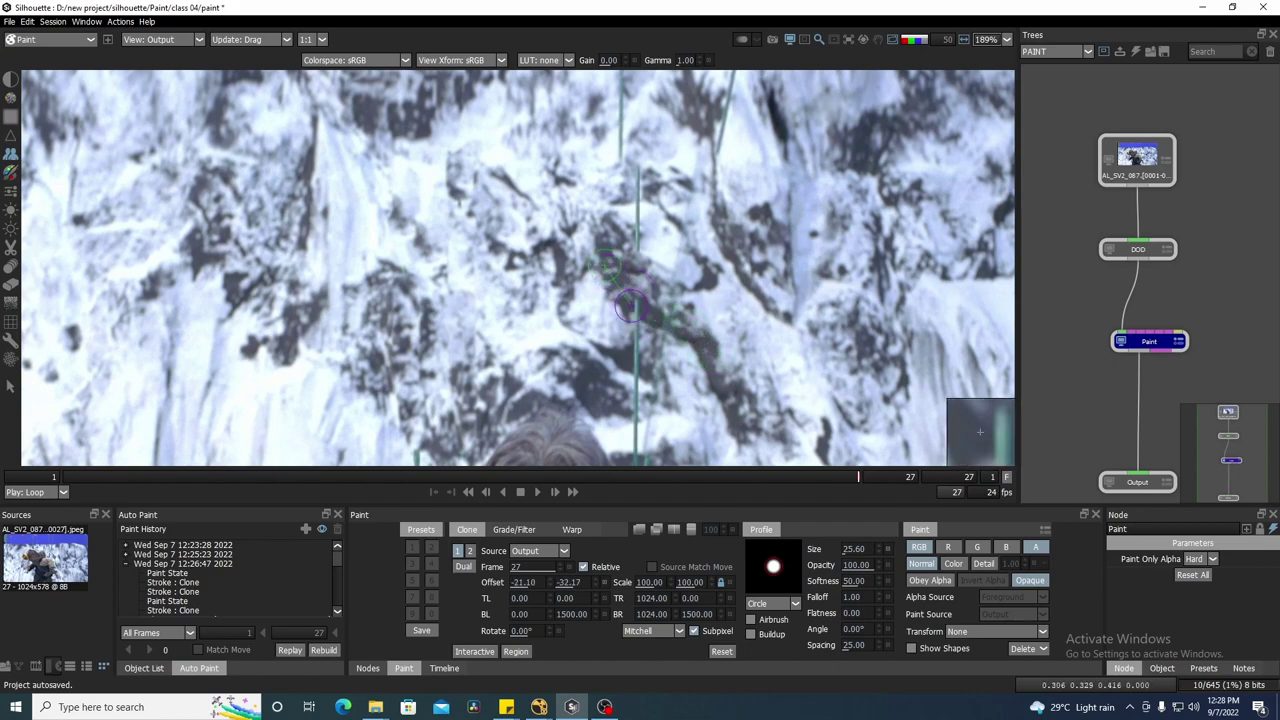
{"action": "scroll", "coordinate": [640, 312], "scroll_direction": "down", "scroll_amount": 5}
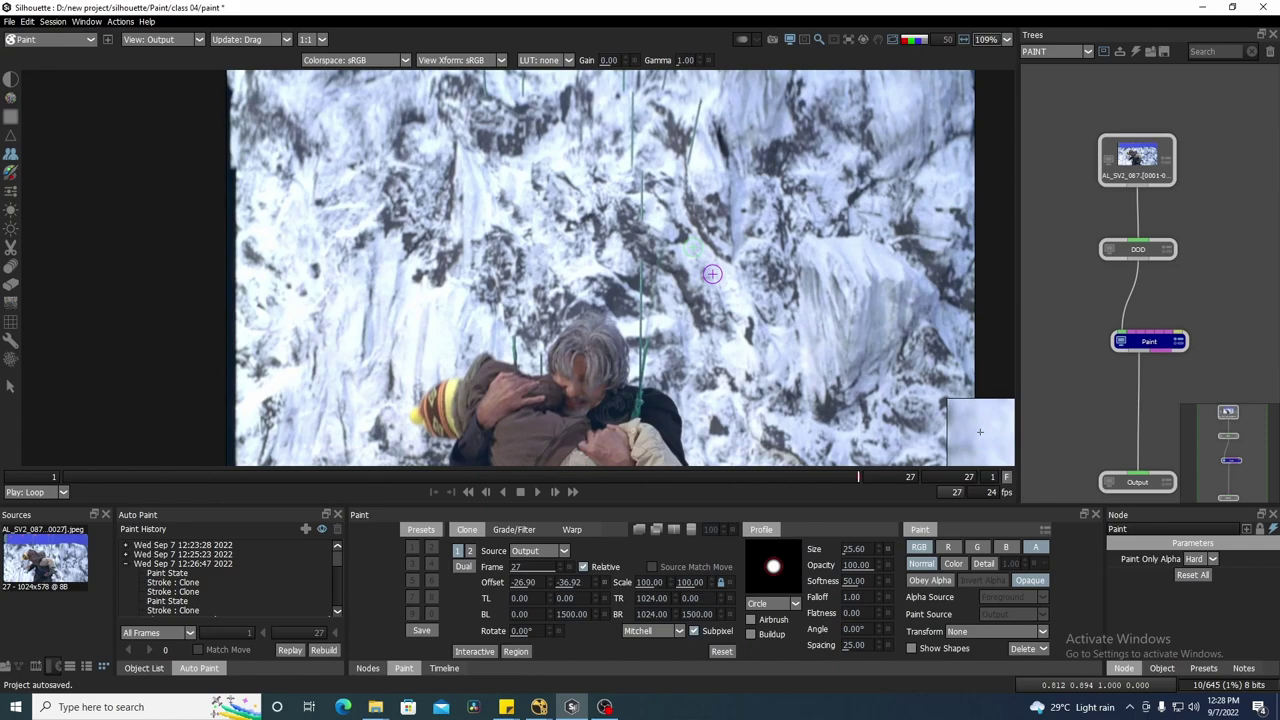
- Clone snowy rock texture over the third wire's upper-middle segment, beside the small dark rock patch
{"action": "scroll", "coordinate": [712, 274], "scroll_direction": "up", "scroll_amount": 5}
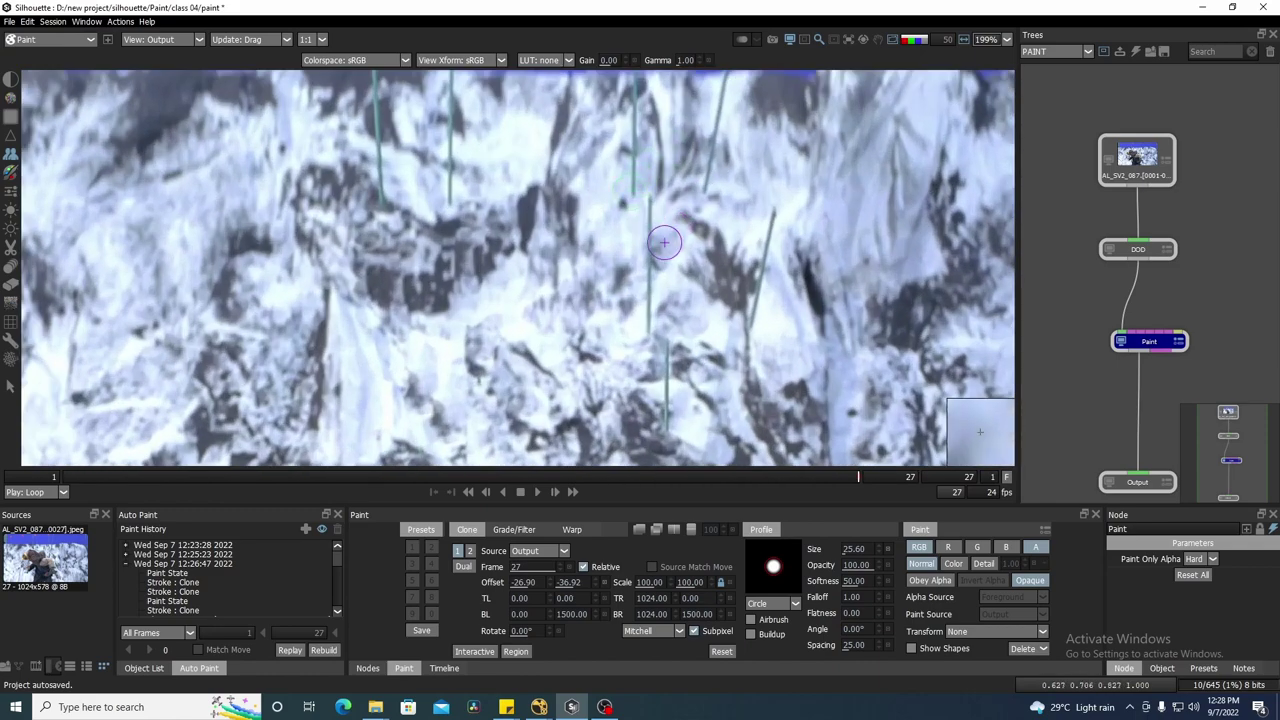
{"action": "scroll", "coordinate": [664, 242], "scroll_direction": "up", "scroll_amount": 1}
{"action": "mouse_move", "coordinate": [595, 332]}
{"action": "left_mouse_down"}
{"action": "mouse_move", "coordinate": [648, 255]}
{"action": "mouse_move", "coordinate": [654, 199]}
{"action": "mouse_move", "coordinate": [643, 318]}
{"action": "mouse_move", "coordinate": [631, 345]}
{"action": "mouse_move", "coordinate": [611, 347]}
{"action": "mouse_move", "coordinate": [646, 287]}
{"action": "mouse_move", "coordinate": [646, 365]}
{"action": "left_mouse_up"}
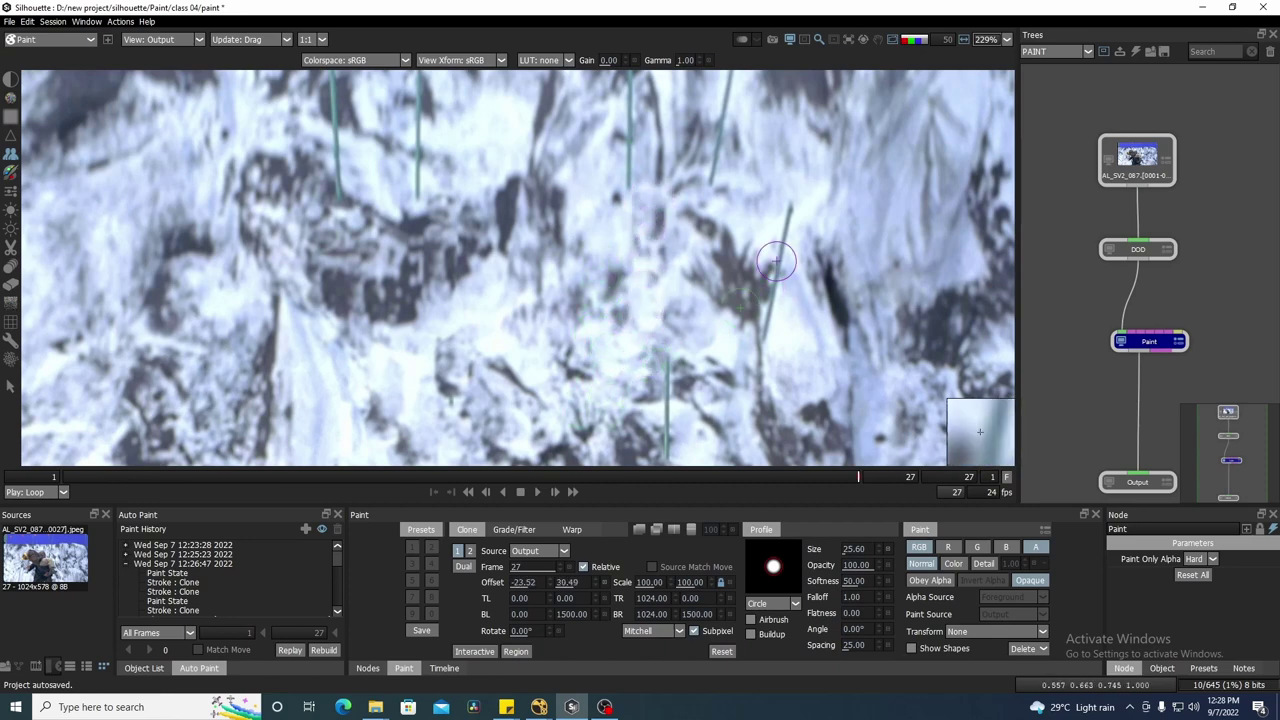
- Clone rock texture over the rightmost wire's lower segment beside the dark crevice, resampling the source from the rock beneath it
{"action": "scroll", "coordinate": [777, 262], "scroll_direction": "down", "scroll_amount": 3}
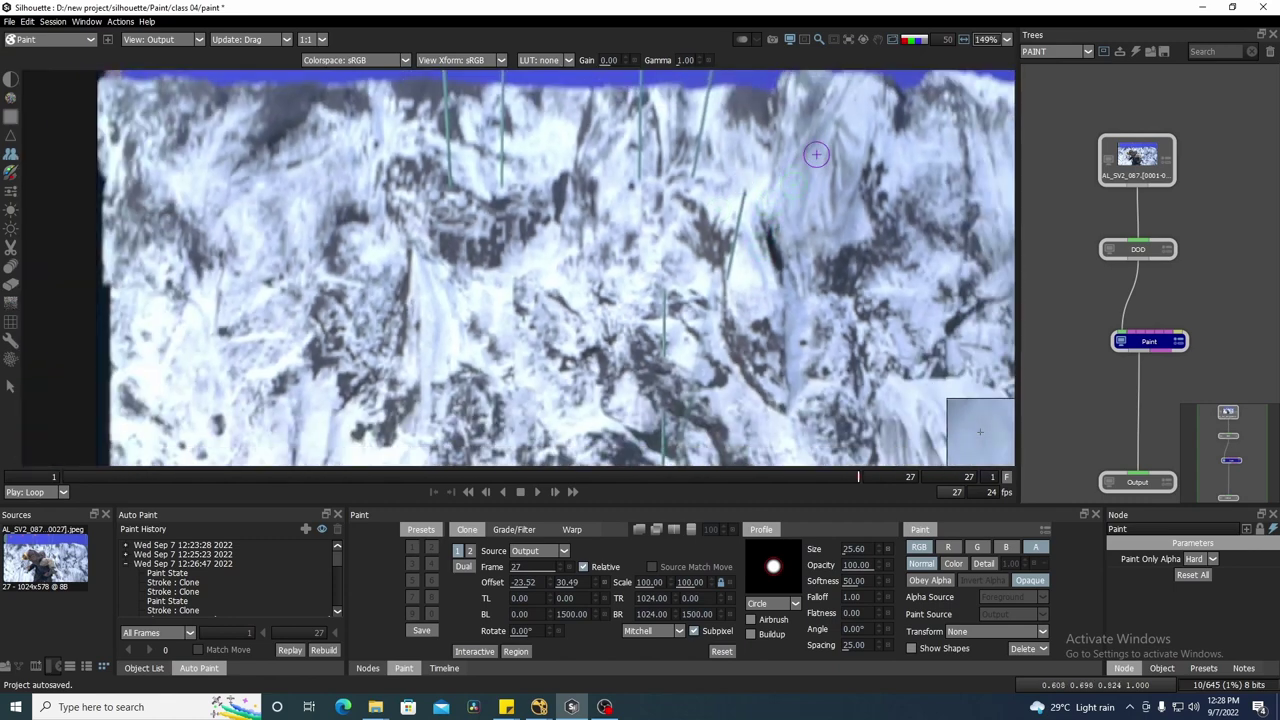
{"action": "mouse_move", "coordinate": [820, 148]}
{"action": "left_mouse_down"}
{"action": "mouse_move", "coordinate": [743, 191]}
{"action": "mouse_move", "coordinate": [748, 247]}
{"action": "left_mouse_up"}
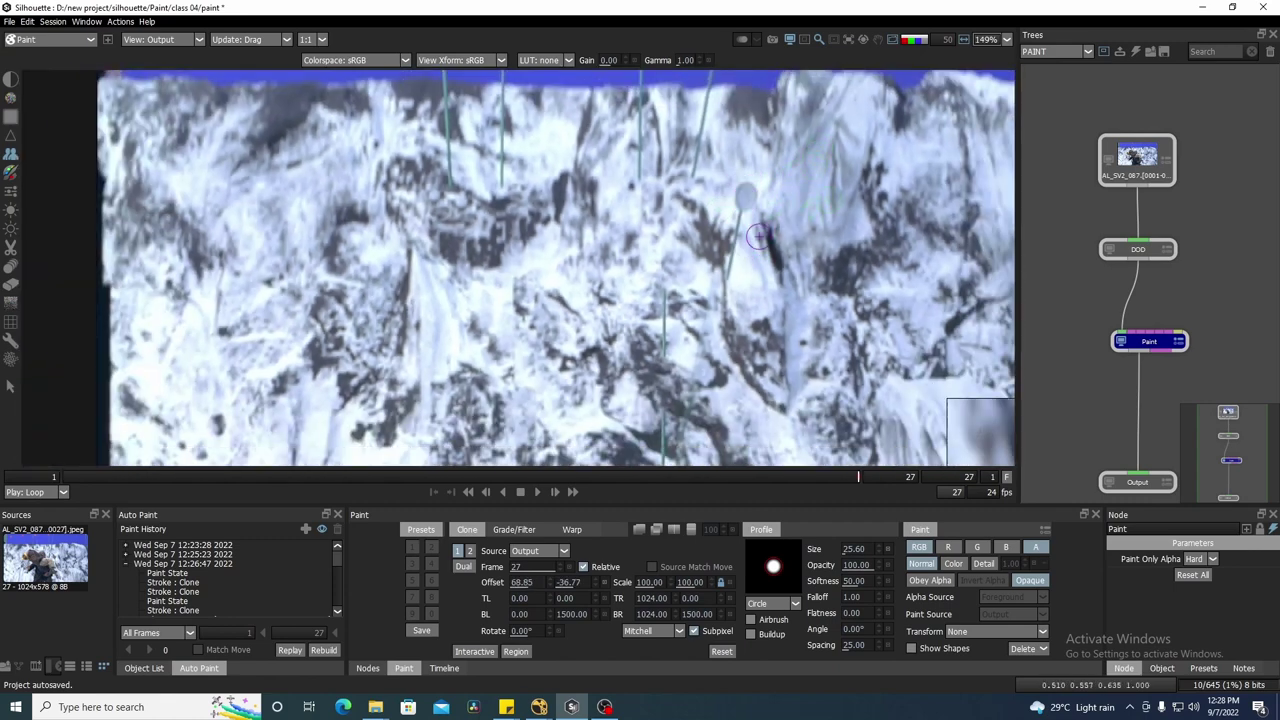
{"action": "left_click_drag", "start_coordinate": [751, 298], "coordinate": [736, 244]}
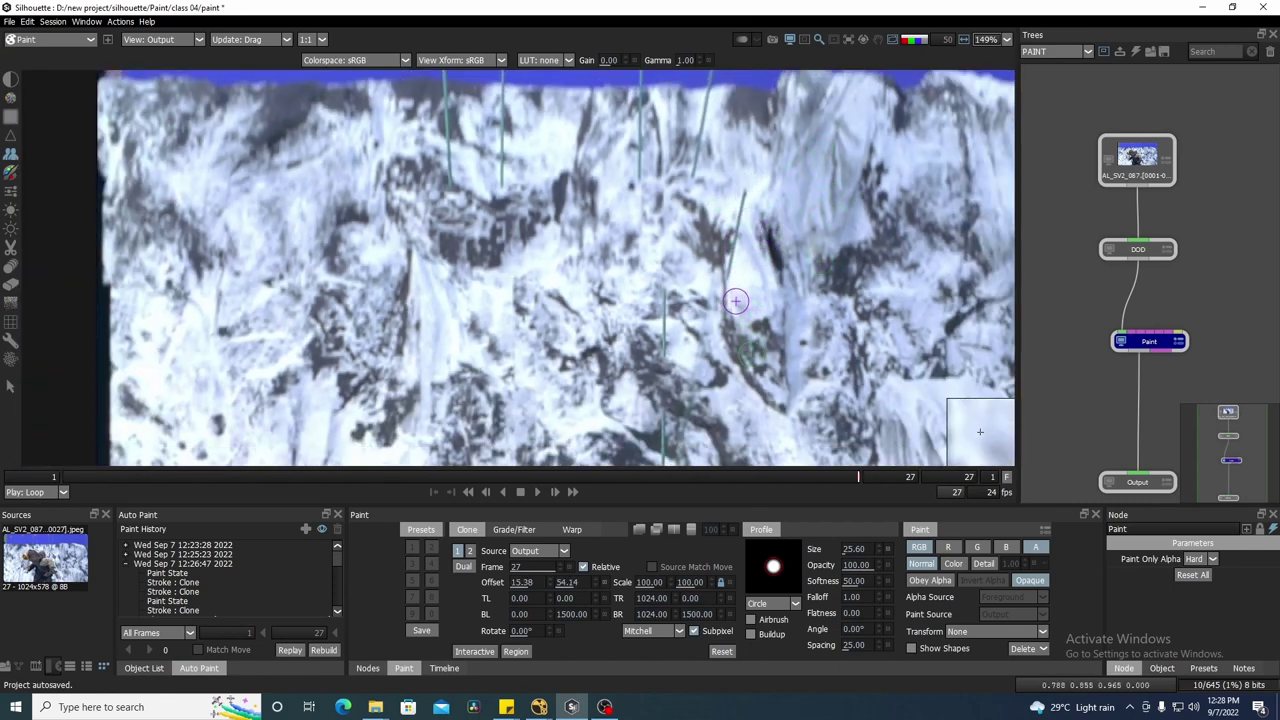
{"action": "left_click_drag", "start_coordinate": [733, 252], "coordinate": [726, 278]}
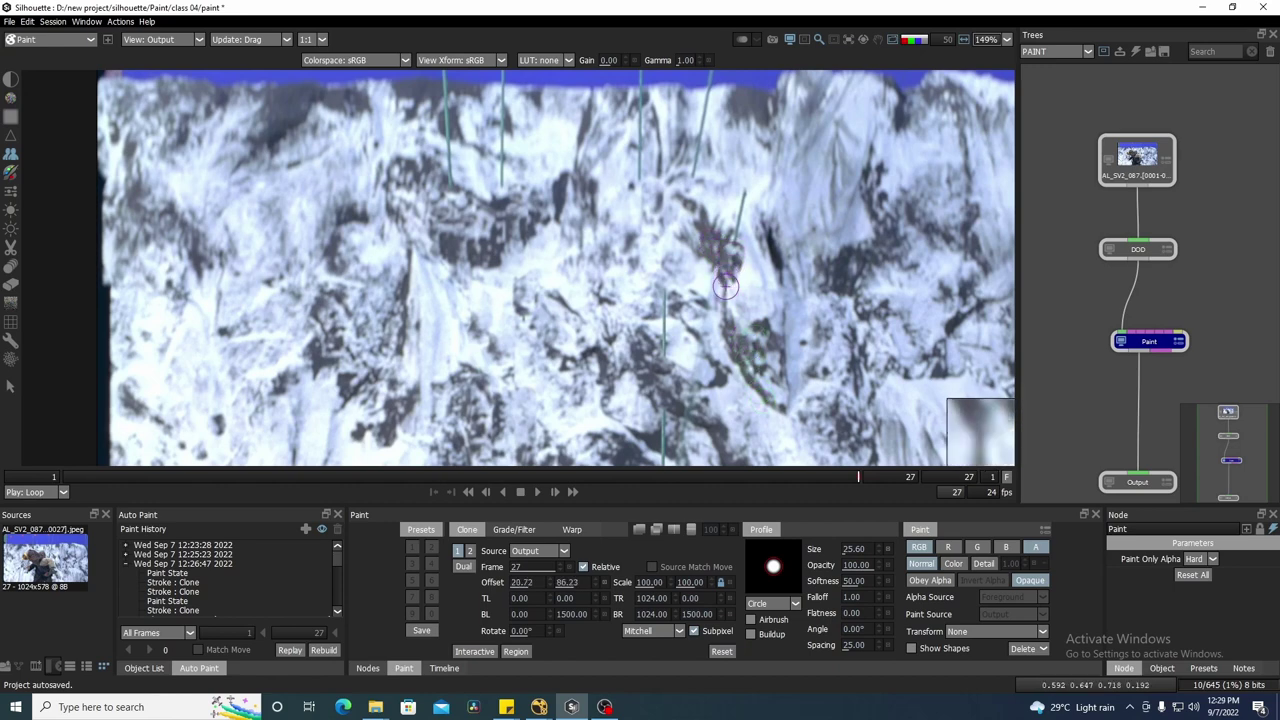
{"action": "left_click_drag", "start_coordinate": [774, 339], "coordinate": [745, 220]}
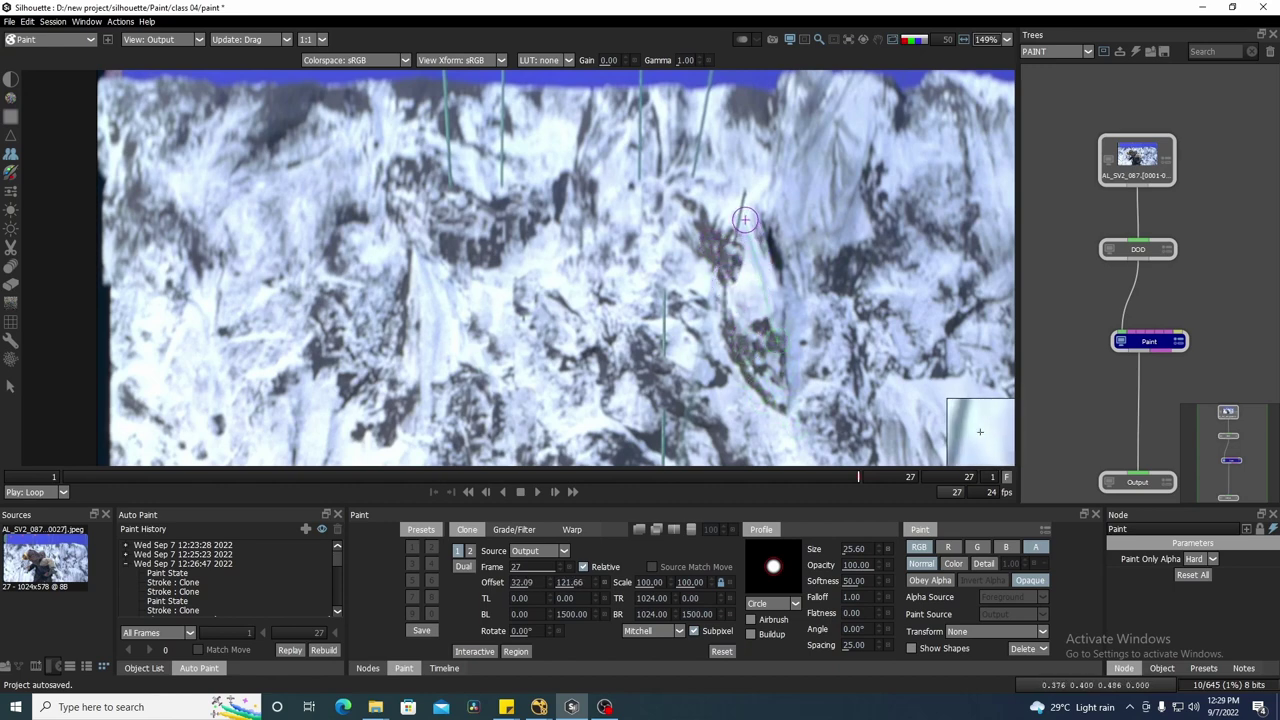
- Clone nearby rock texture over the third wire's remaining lower stretch, down toward the two figures
{"action": "scroll", "coordinate": [707, 233], "scroll_direction": "down", "scroll_amount": 5}
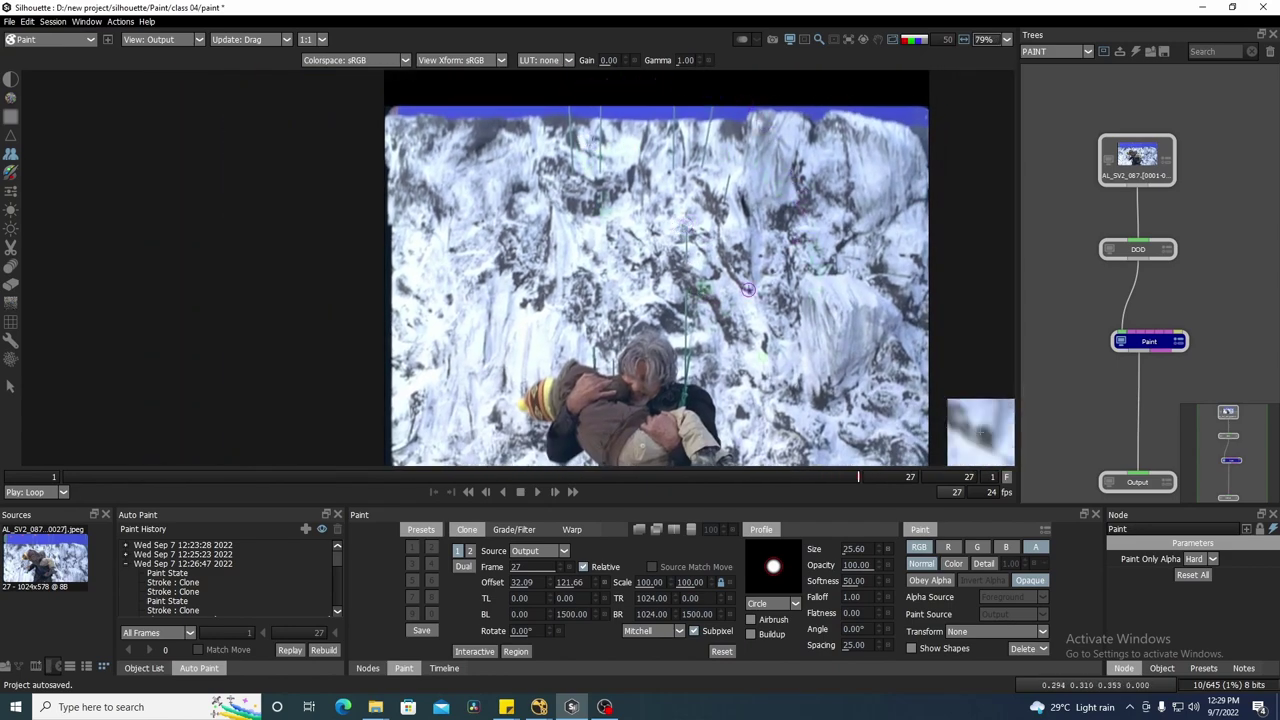
{"action": "left_click_drag", "start_coordinate": [706, 286], "coordinate": [691, 233]}
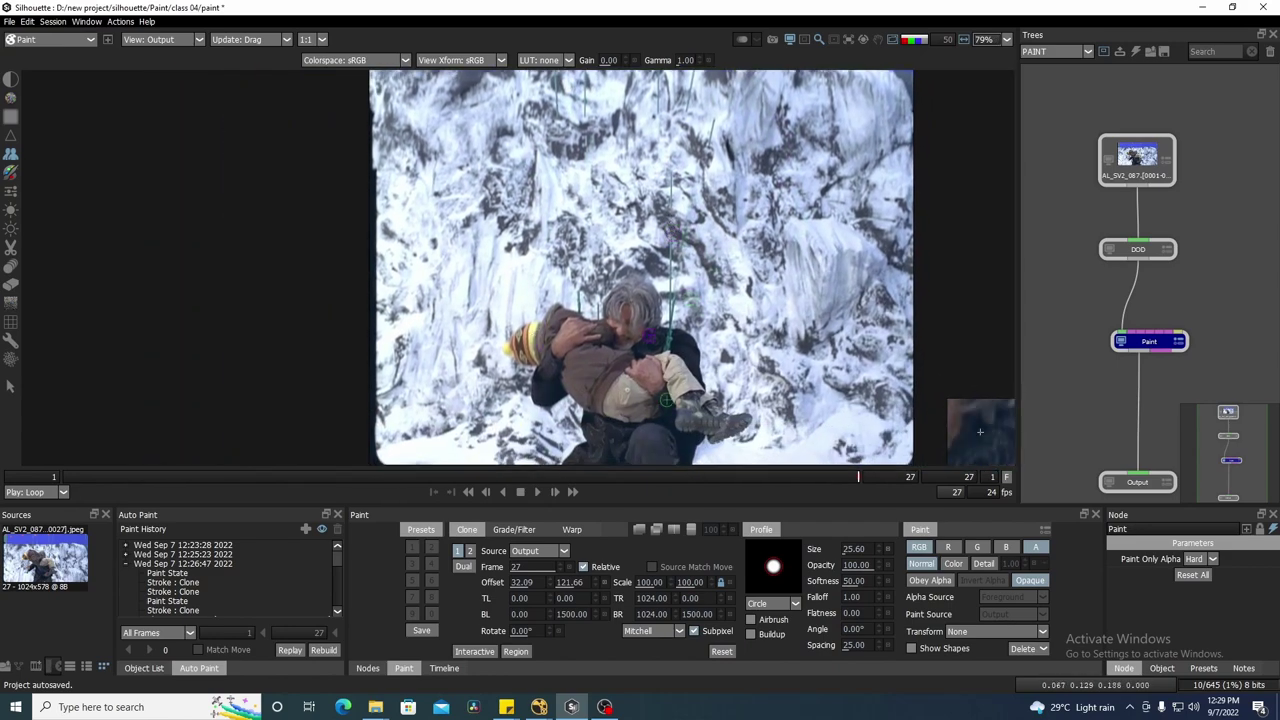
{"action": "mouse_move", "coordinate": [664, 310]}
{"action": "left_mouse_down"}
{"action": "mouse_move", "coordinate": [726, 319]}
{"action": "mouse_move", "coordinate": [646, 300]}
{"action": "left_mouse_up"}
{"action": "scroll", "coordinate": [641, 230], "scroll_direction": "down", "scroll_amount": 1}
{"action": "left_click_drag", "start_coordinate": [623, 173], "coordinate": [626, 211]}
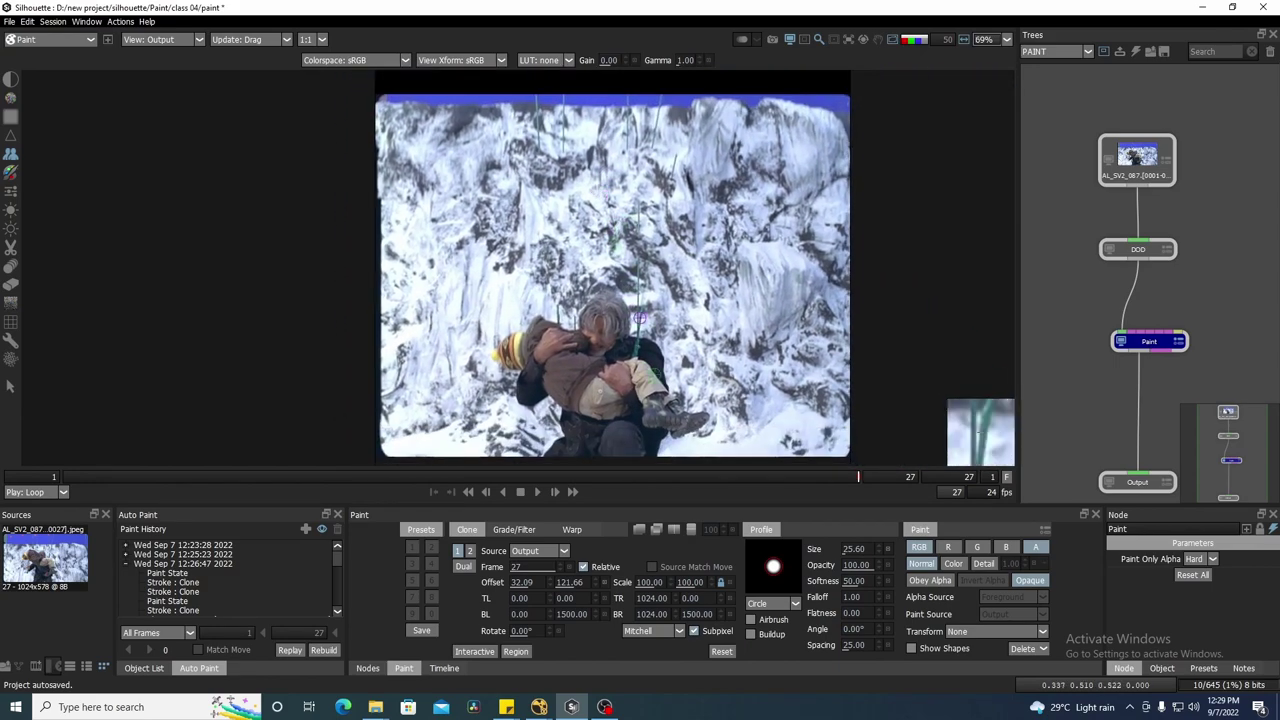
{"action": "scroll", "coordinate": [490, 287], "scroll_direction": "up", "scroll_amount": 8}
{"action": "left_click_drag", "start_coordinate": [490, 287], "coordinate": [487, 281]}
{"action": "left_click_drag", "start_coordinate": [674, 248], "coordinate": [537, 225]}
{"action": "mouse_move", "coordinate": [541, 307]}
{"action": "left_mouse_down"}
{"action": "mouse_move", "coordinate": [595, 258]}
{"action": "mouse_move", "coordinate": [600, 136]}
{"action": "left_mouse_up"}
{"action": "mouse_move", "coordinate": [723, 236]}
{"action": "left_mouse_down"}
{"action": "mouse_move", "coordinate": [610, 246]}
{"action": "mouse_move", "coordinate": [634, 197]}
{"action": "mouse_move", "coordinate": [631, 163]}
{"action": "mouse_move", "coordinate": [617, 270]}
{"action": "left_mouse_up"}
{"action": "left_click_drag", "start_coordinate": [667, 196], "coordinate": [661, 92]}
{"action": "left_click", "coordinate": [522, 142], "text": "shift"}
{"action": "left_click_drag", "start_coordinate": [668, 178], "coordinate": [661, 223]}
{"action": "left_click_drag", "start_coordinate": [610, 245], "coordinate": [650, 145]}
{"action": "left_click", "coordinate": [534, 137], "text": "shift"}
- Clone rock texture over the upper segments of the two right wires beneath the blue strip, resampling the source between strokes
{"action": "scroll", "coordinate": [647, 264], "scroll_direction": "down", "scroll_amount": 1}
{"action": "mouse_move", "coordinate": [618, 207]}
{"action": "left_mouse_down"}
{"action": "mouse_move", "coordinate": [616, 260]}
{"action": "mouse_move", "coordinate": [629, 252]}
{"action": "mouse_move", "coordinate": [613, 260]}
{"action": "left_mouse_up"}
{"action": "left_click", "coordinate": [496, 153], "text": "shift"}
{"action": "left_click_drag", "start_coordinate": [659, 292], "coordinate": [581, 220]}
{"action": "left_click", "coordinate": [526, 235], "text": "shift"}
{"action": "left_click_drag", "start_coordinate": [708, 368], "coordinate": [700, 280]}
{"action": "left_click", "coordinate": [687, 262], "text": "shift"}
{"action": "left_click_drag", "start_coordinate": [577, 312], "coordinate": [580, 266]}
{"action": "left_click_drag", "start_coordinate": [667, 218], "coordinate": [664, 246]}
{"action": "mouse_move", "coordinate": [579, 272]}
{"action": "left_mouse_down"}
{"action": "mouse_move", "coordinate": [579, 251]}
{"action": "mouse_move", "coordinate": [714, 259]}
{"action": "left_mouse_up"}
{"action": "left_click", "coordinate": [540, 289], "text": "shift"}
{"action": "left_click_drag", "start_coordinate": [502, 272], "coordinate": [506, 322]}
- Clone adjacent blue strip and rock texture over the wires' top ends and the upper segments of the two left wires
{"action": "scroll", "coordinate": [610, 292], "scroll_direction": "down", "scroll_amount": 9}
{"action": "scroll", "coordinate": [651, 267], "scroll_direction": "up", "scroll_amount": 10}
{"action": "mouse_move", "coordinate": [587, 124]}
{"action": "left_mouse_down"}
{"action": "mouse_move", "coordinate": [651, 267]}
{"action": "mouse_move", "coordinate": [570, 315]}
{"action": "left_mouse_up"}
{"action": "left_click", "coordinate": [650, 216], "text": "shift"}
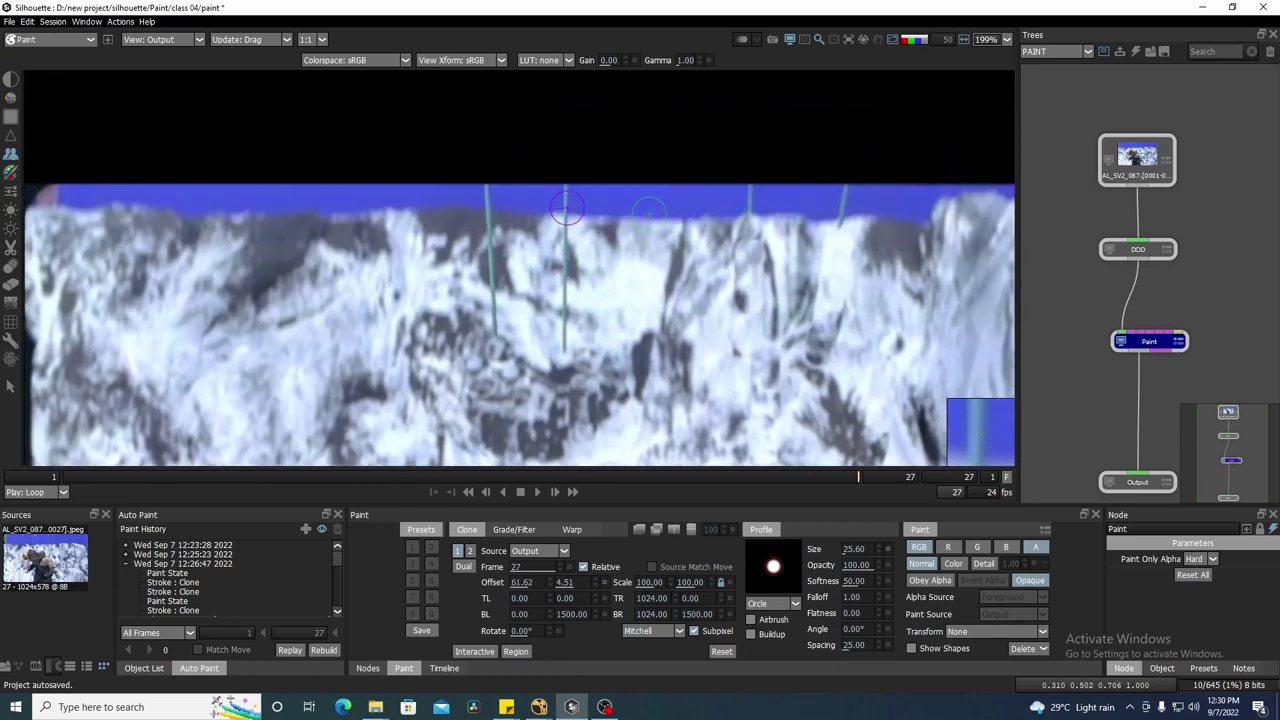
{"action": "left_click_drag", "start_coordinate": [568, 209], "coordinate": [569, 193]}
{"action": "left_click_drag", "start_coordinate": [630, 194], "coordinate": [568, 194]}
{"action": "left_click", "coordinate": [578, 217], "text": "shift"}
{"action": "left_click_drag", "start_coordinate": [687, 212], "coordinate": [687, 193]}
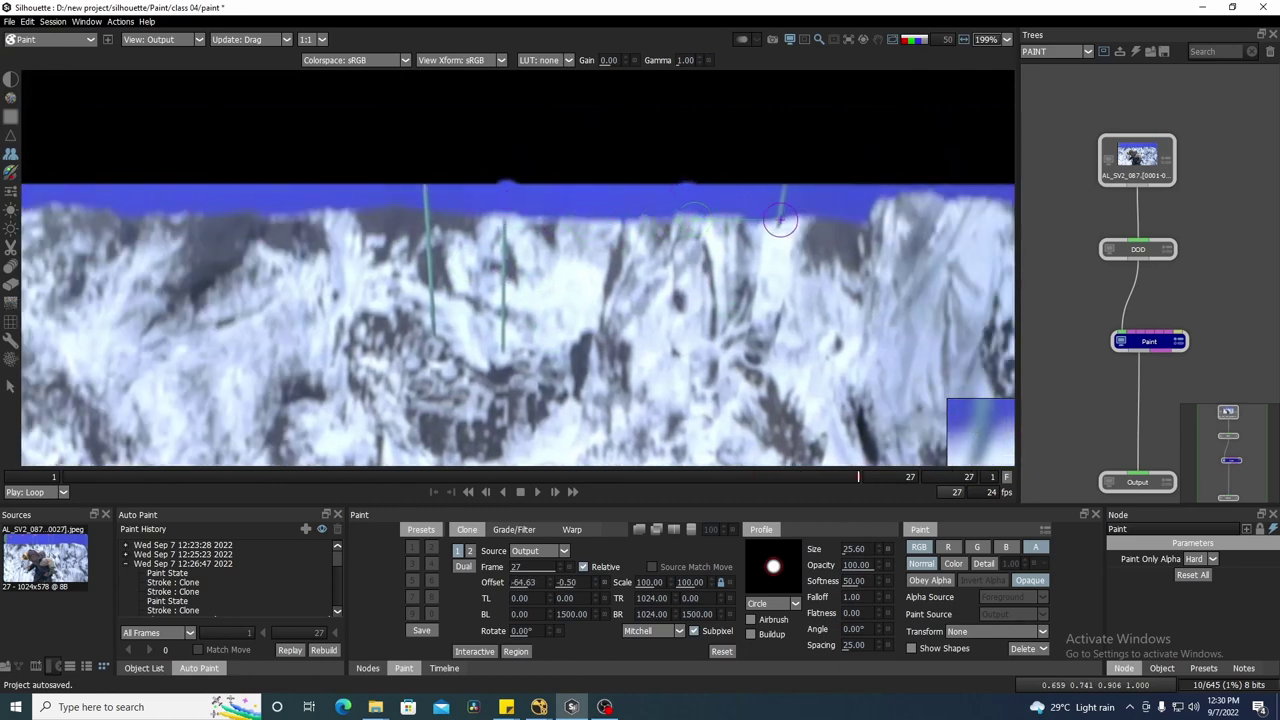
{"action": "mouse_move", "coordinate": [772, 220]}
{"action": "left_mouse_down"}
{"action": "mouse_move", "coordinate": [506, 222]}
{"action": "mouse_move", "coordinate": [500, 245]}
{"action": "mouse_move", "coordinate": [516, 272]}
{"action": "mouse_move", "coordinate": [586, 286]}
{"action": "mouse_move", "coordinate": [586, 340]}
{"action": "left_mouse_up"}
{"action": "left_click_drag", "start_coordinate": [521, 332], "coordinate": [515, 303]}
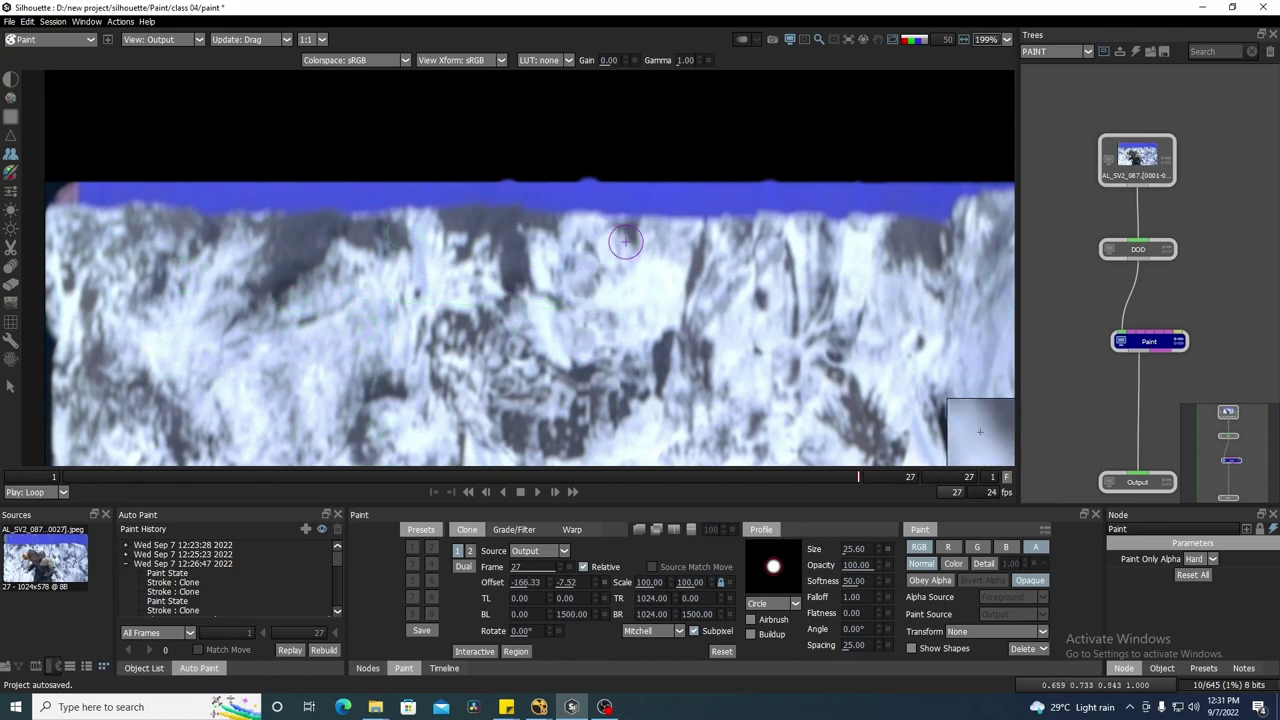
- Clone rock texture from higher on the wall over the two figures with a 70.25 brush to complete a clean plate
{"action": "scroll", "coordinate": [515, 303], "scroll_direction": "down", "scroll_amount": 5}
{"action": "mouse_move", "coordinate": [600, 240]}
{"action": "left_mouse_down"}
{"action": "mouse_move", "coordinate": [560, 320]}
{"action": "mouse_move", "coordinate": [612, 295]}
{"action": "mouse_move", "coordinate": [530, 370]}
{"action": "mouse_move", "coordinate": [495, 395]}
{"action": "mouse_move", "coordinate": [451, 360]}
{"action": "mouse_move", "coordinate": [442, 368]}
{"action": "left_mouse_up"}
{"action": "left_click", "coordinate": [760, 165], "text": "shift"}
{"action": "mouse_move", "coordinate": [630, 396]}
{"action": "left_mouse_down"}
{"action": "mouse_move", "coordinate": [565, 372]}
{"action": "mouse_move", "coordinate": [608, 442]}
{"action": "mouse_move", "coordinate": [602, 374]}
{"action": "left_mouse_up"}
{"action": "left_click", "coordinate": [564, 204], "text": "shift"}
{"action": "mouse_move", "coordinate": [602, 374]}
{"action": "left_mouse_down"}
{"action": "mouse_move", "coordinate": [576, 322]}
{"action": "mouse_move", "coordinate": [492, 380]}
{"action": "left_mouse_up"}
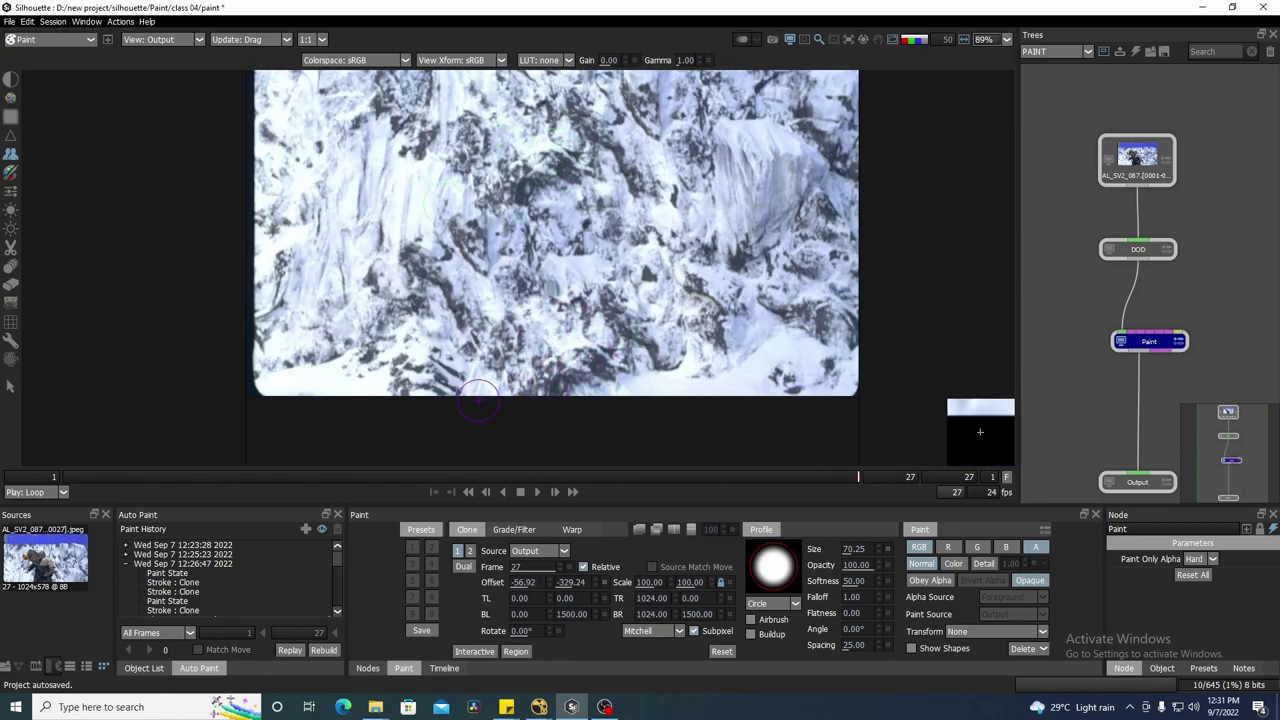
- Compare the DOD node's unpainted image with the Paint node's cleaned rock wall
{"action": "scroll", "coordinate": [560, 345], "scroll_direction": "down", "scroll_amount": 2}
{"action": "left_click_drag", "start_coordinate": [692, 230], "coordinate": [713, 322]}
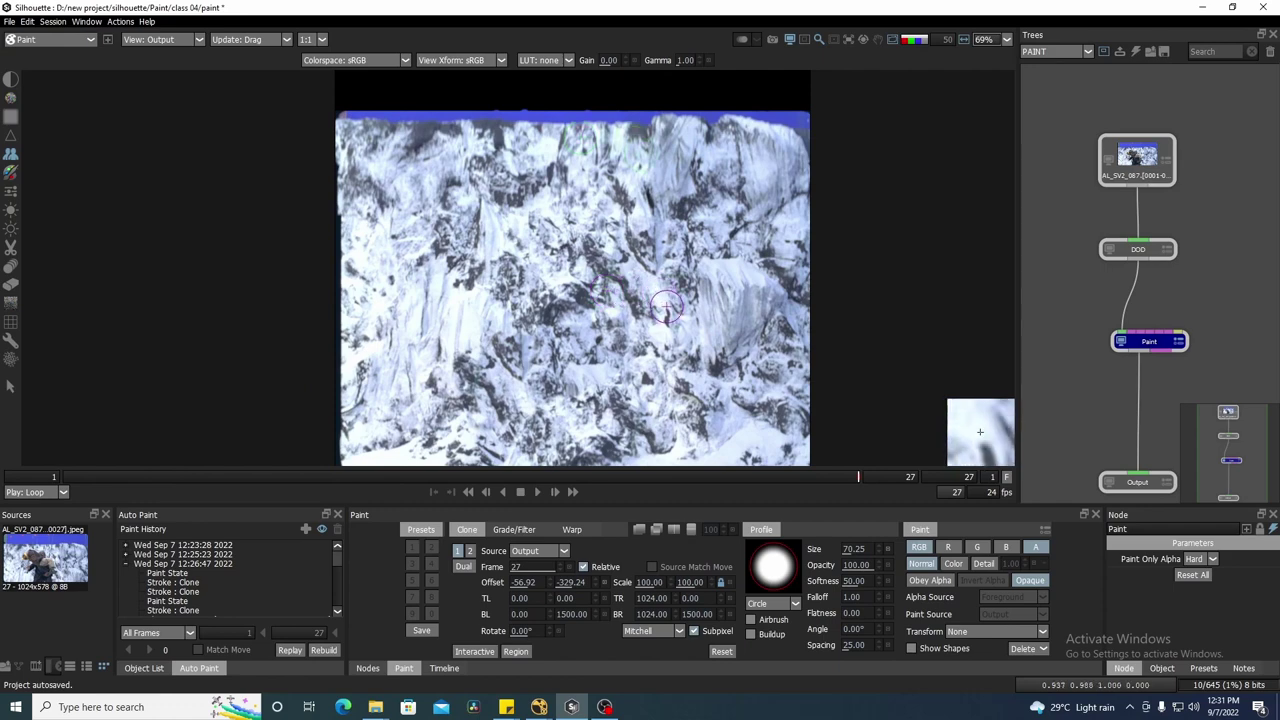
{"action": "left_click_drag", "start_coordinate": [662, 304], "coordinate": [670, 302]}
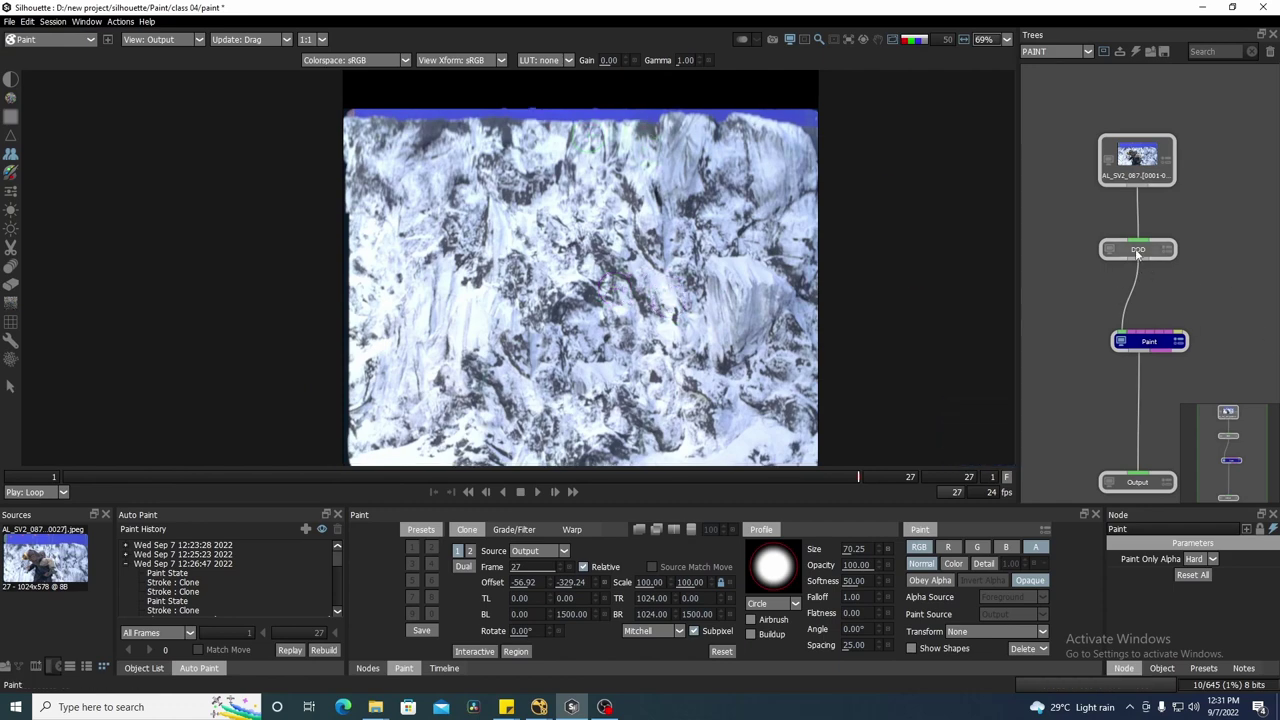
{"action": "left_click", "coordinate": [1137, 250]}
{"action": "left_click_drag", "start_coordinate": [488, 313], "coordinate": [498, 265]}
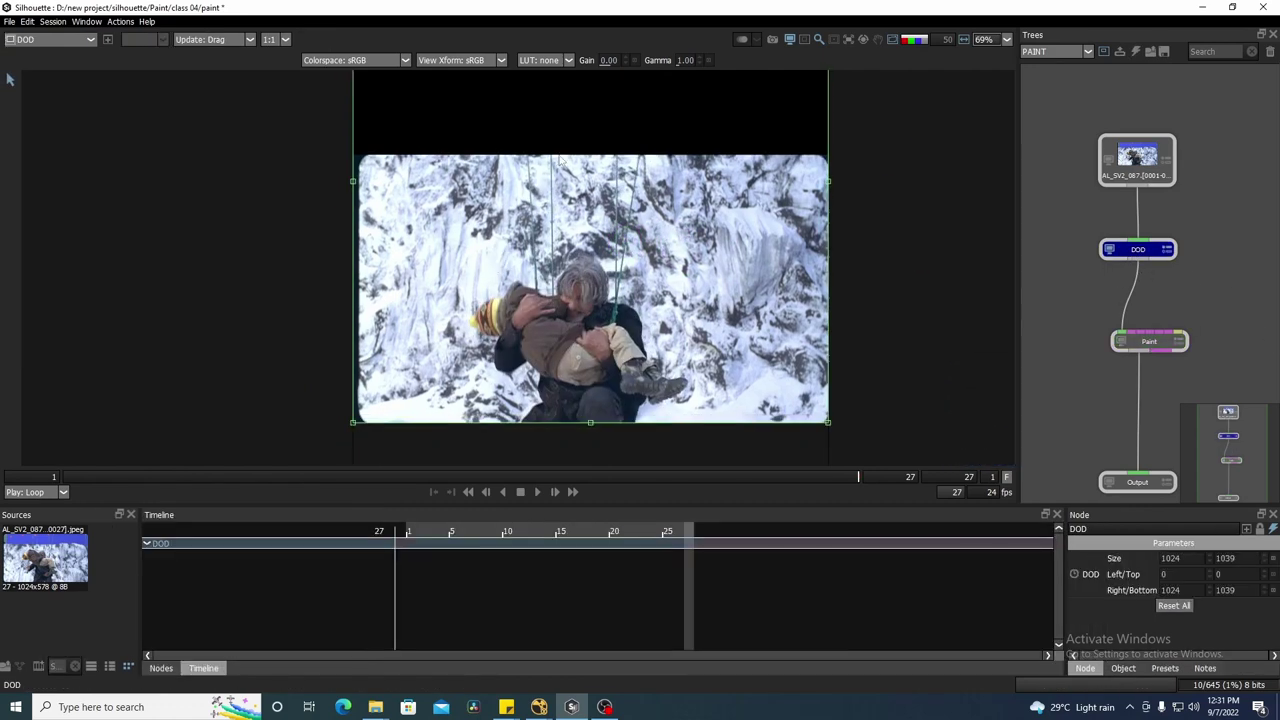
{"action": "left_click", "coordinate": [1150, 342]}
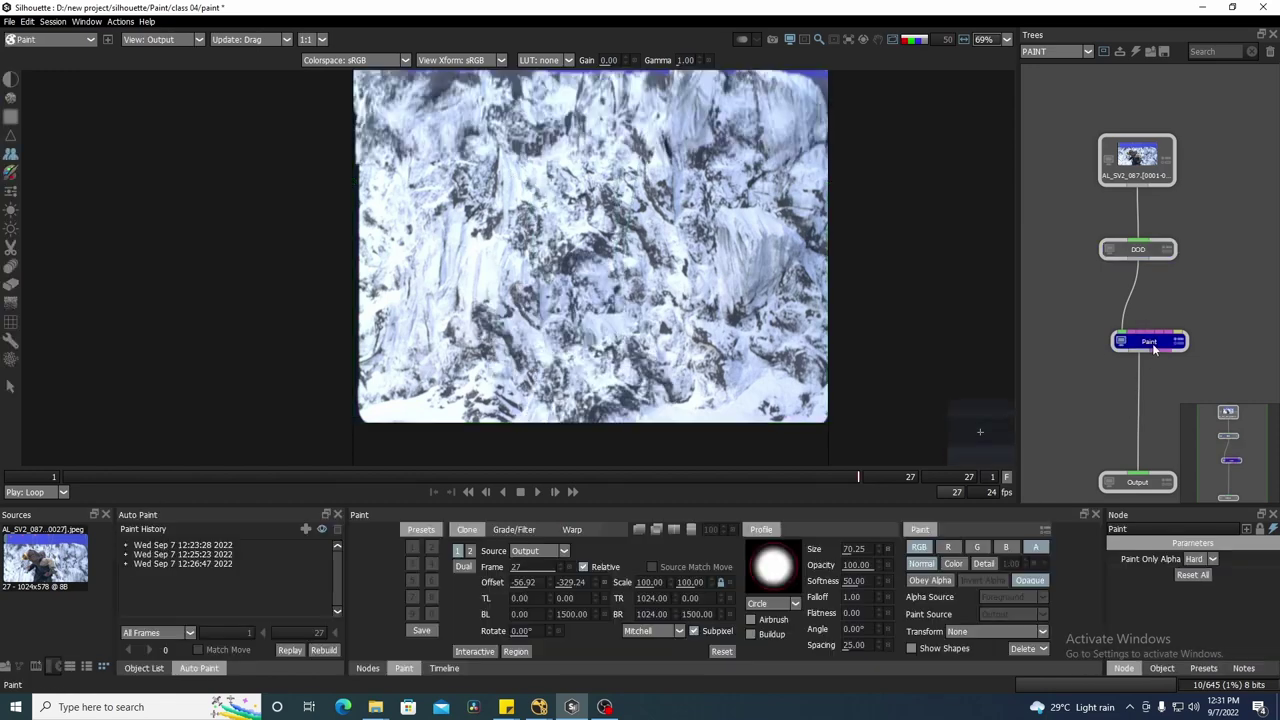
{"action": "scroll", "coordinate": [533, 344], "scroll_direction": "down", "scroll_amount": 2}
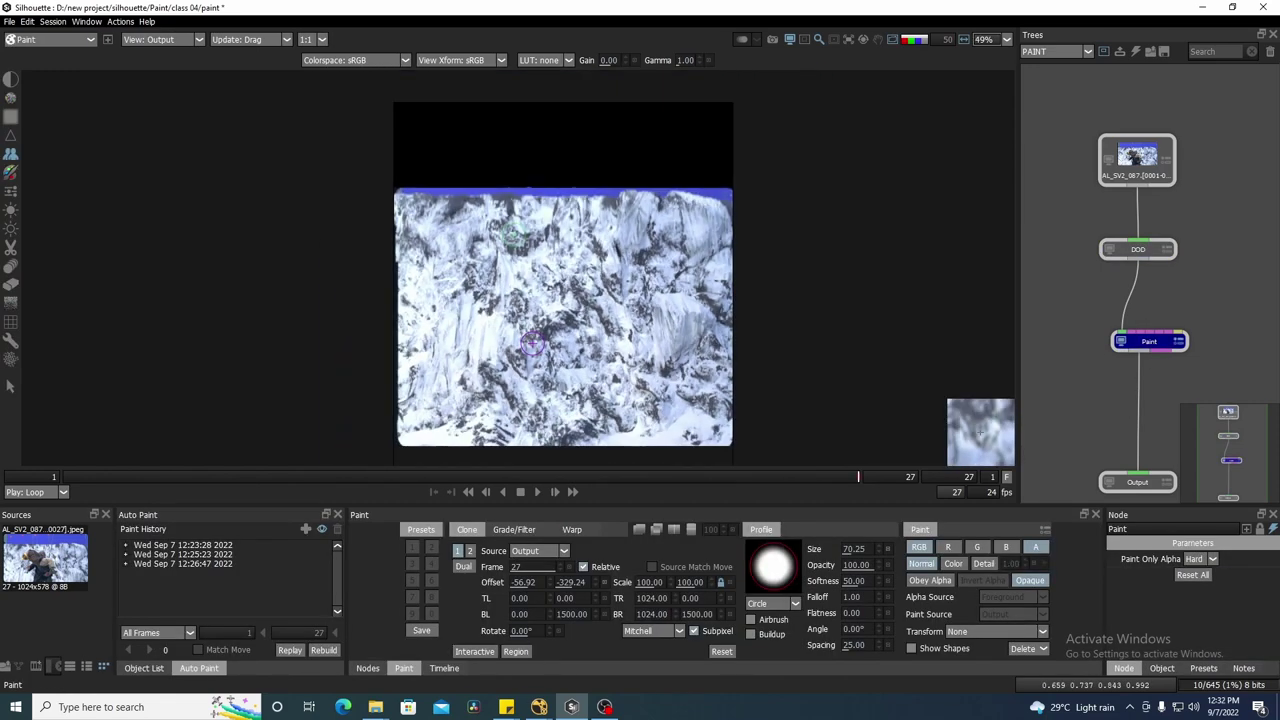
- Enlarge the node parameters area and open the Output node's settings
{"action": "left_click_drag", "start_coordinate": [1144, 508], "coordinate": [1145, 466]}
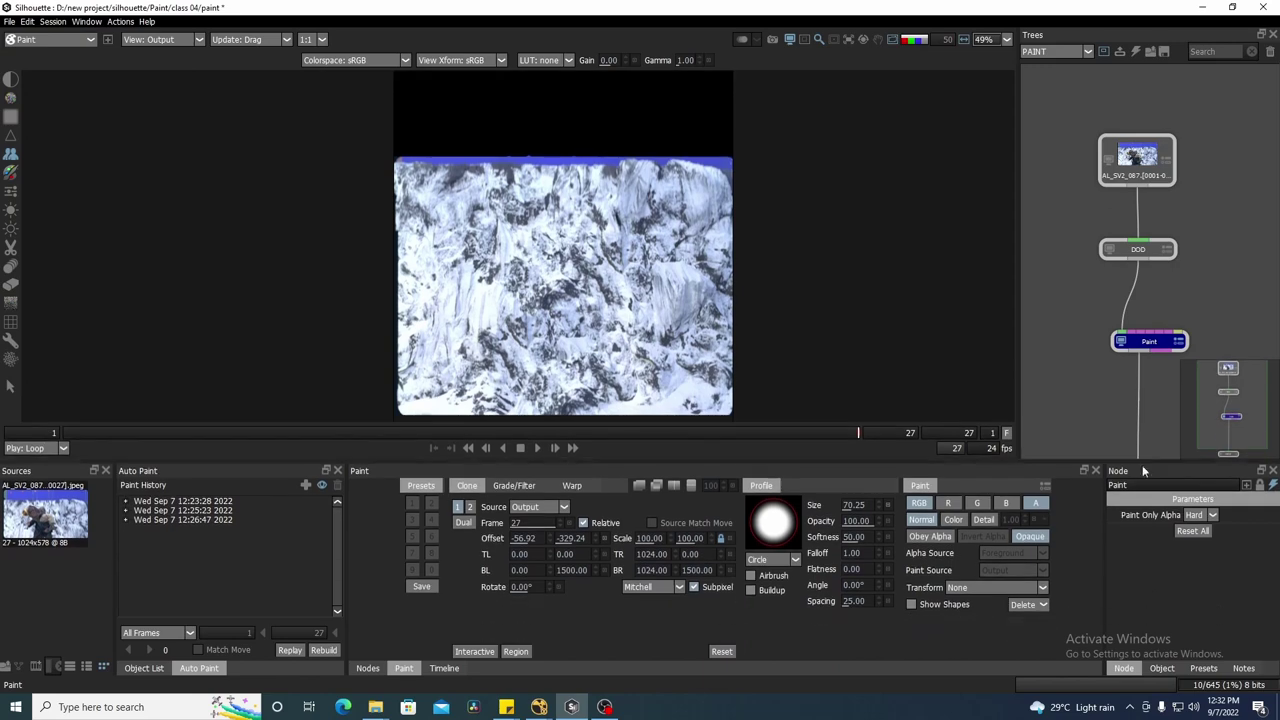
{"action": "left_click_drag", "start_coordinate": [1105, 556], "coordinate": [996, 557]}
{"action": "left_click_drag", "start_coordinate": [703, 338], "coordinate": [692, 263]}
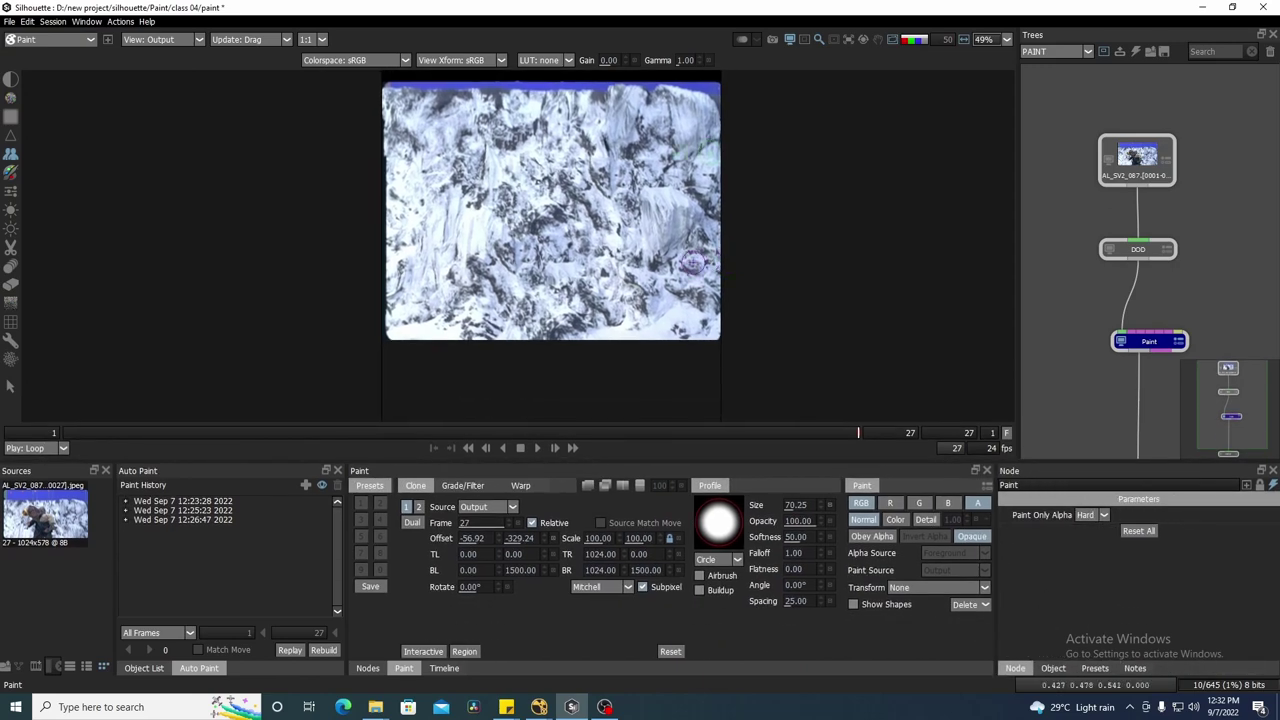
{"action": "scroll", "coordinate": [692, 263], "scroll_direction": "up", "scroll_amount": 2}
{"action": "left_click_drag", "start_coordinate": [1251, 364], "coordinate": [1236, 292]}
{"action": "double_click", "coordinate": [1132, 411]}
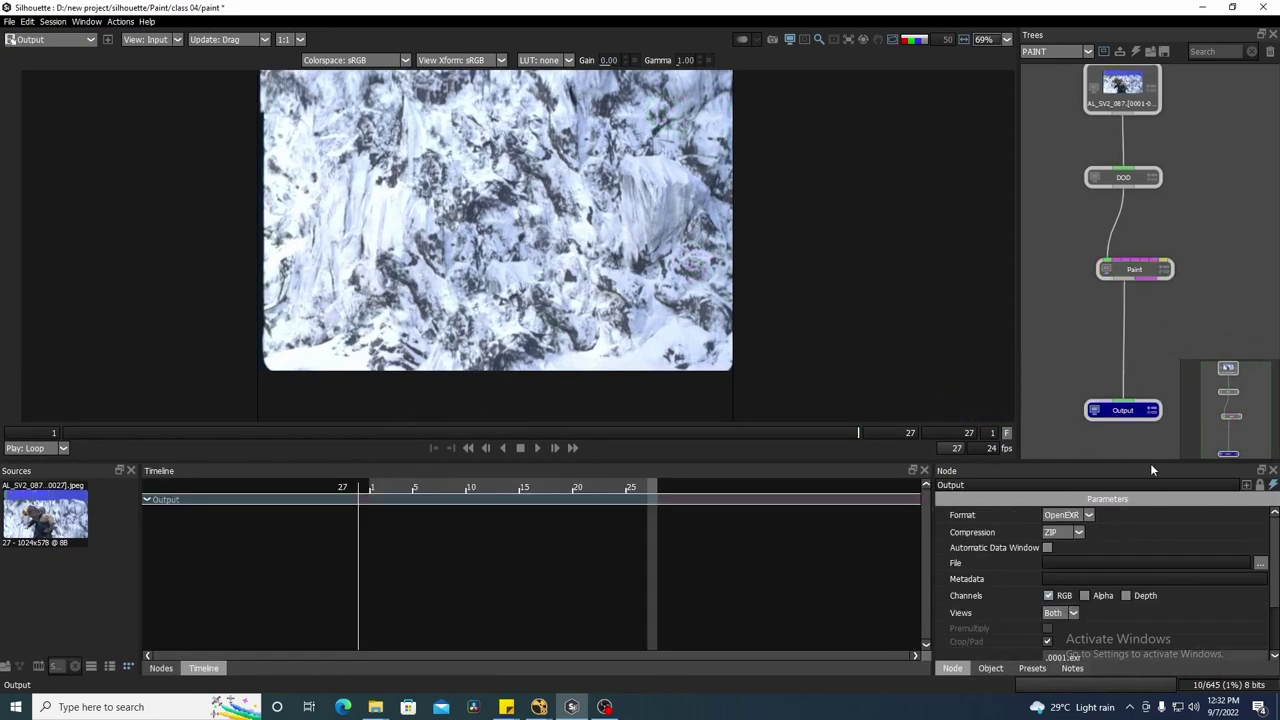
{"action": "left_click_drag", "start_coordinate": [1152, 462], "coordinate": [1150, 330]}
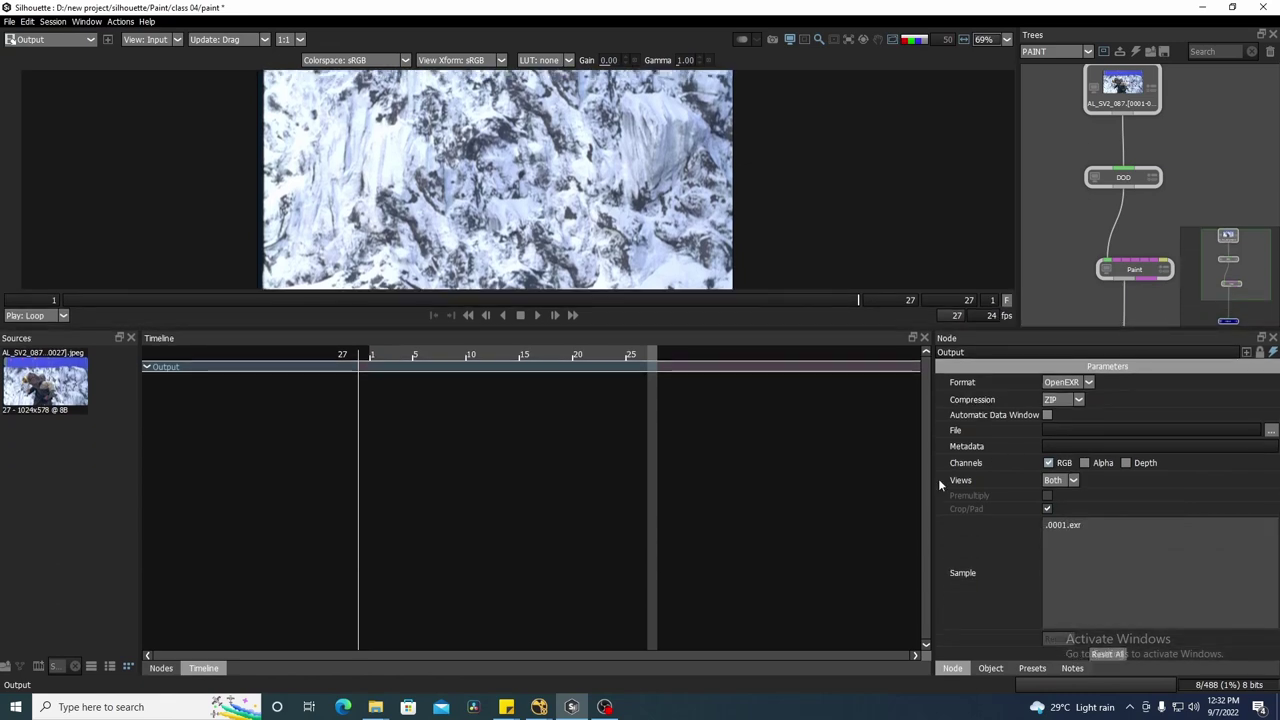
{"action": "left_click_drag", "start_coordinate": [925, 490], "coordinate": [892, 490]}
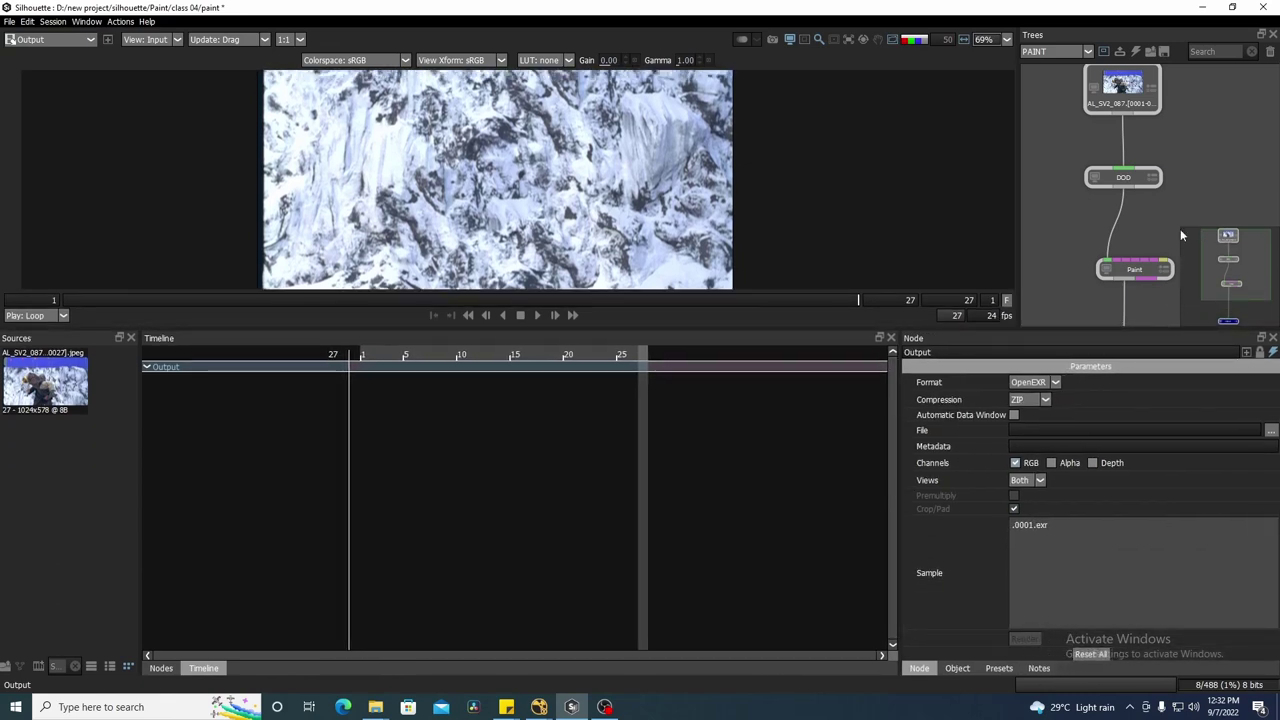
- Inspect the DOD and source nodes' settings, and move the Paint node down closer to the Output node
{"action": "left_click", "coordinate": [1152, 178]}
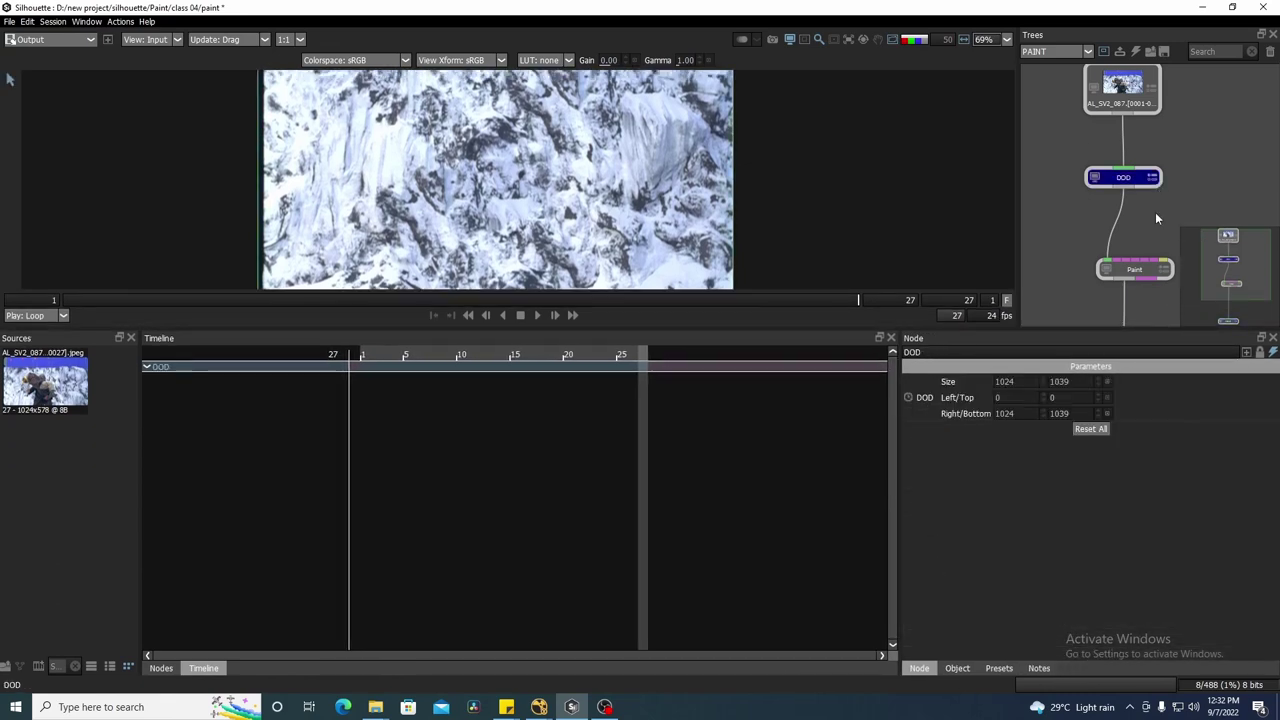
{"action": "left_click", "coordinate": [1145, 102]}
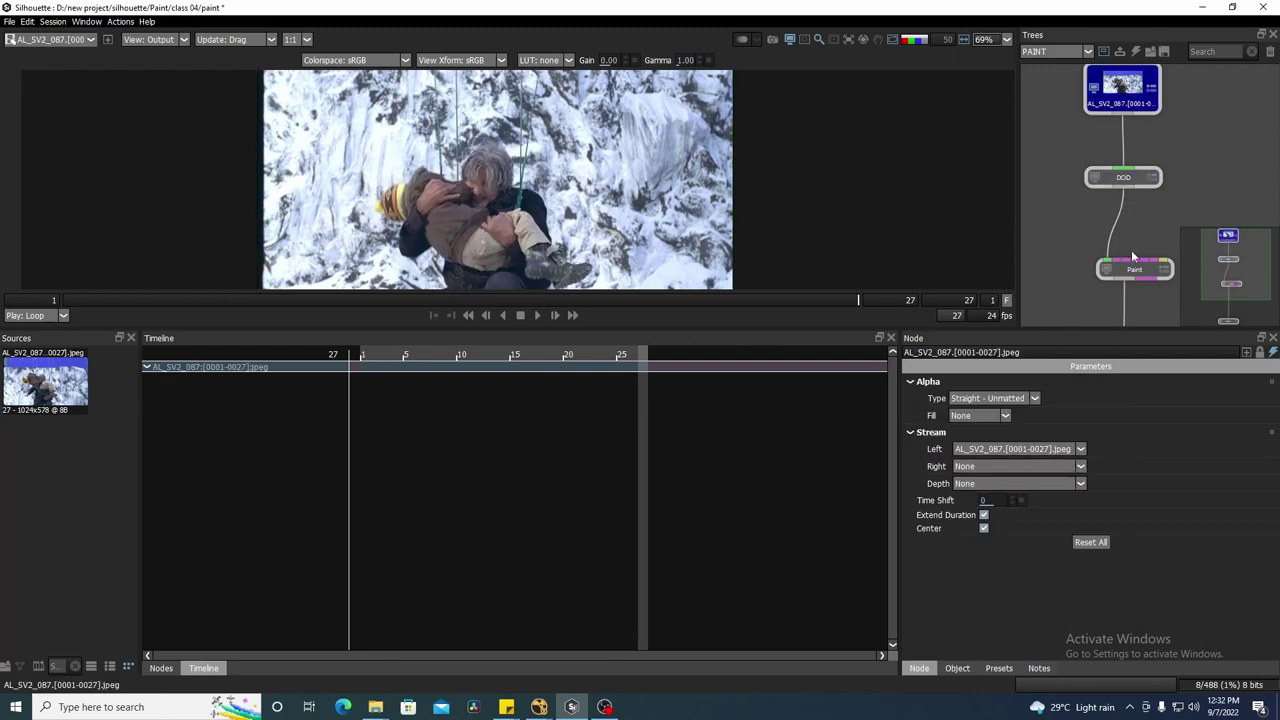
{"action": "mouse_move", "coordinate": [1136, 272]}
{"action": "left_mouse_down"}
{"action": "mouse_move", "coordinate": [1136, 125]}
{"action": "mouse_move", "coordinate": [1151, 348]}
{"action": "left_mouse_up"}
{"action": "left_click_drag", "start_coordinate": [1151, 284], "coordinate": [1161, 142]}
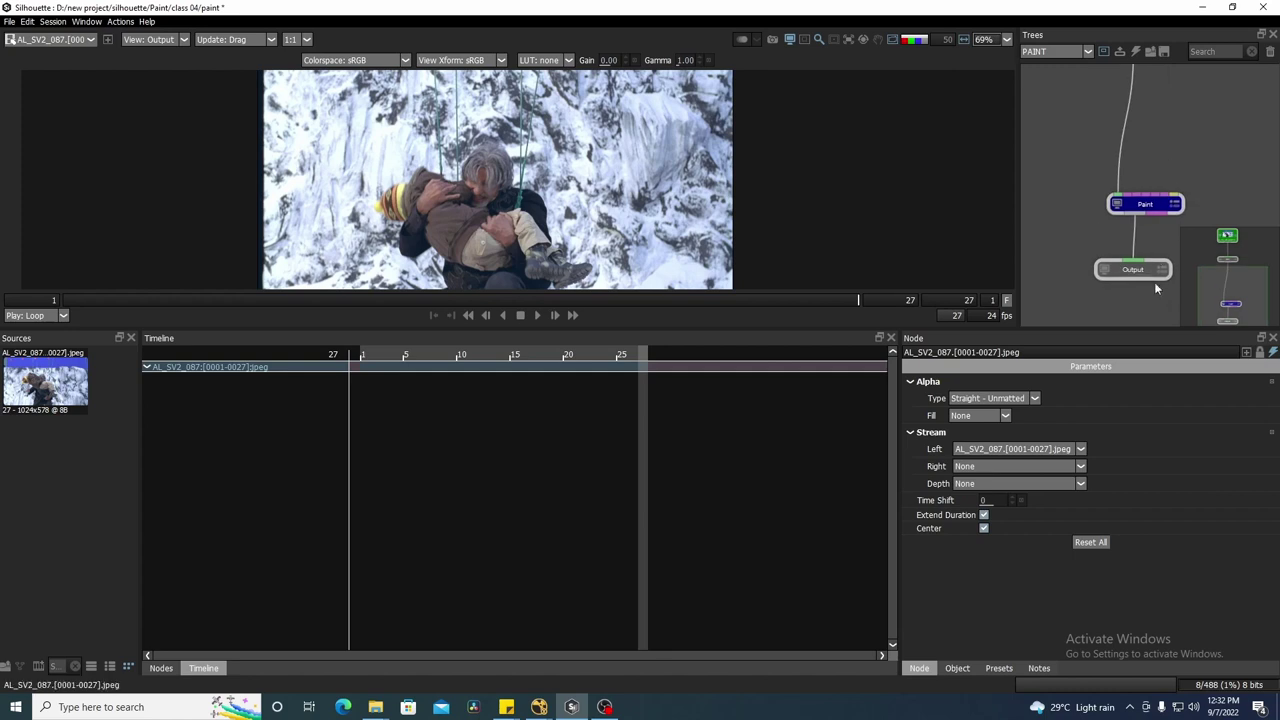
- Set the Output node's file format to JPEG
{"action": "left_click", "coordinate": [1140, 272]}
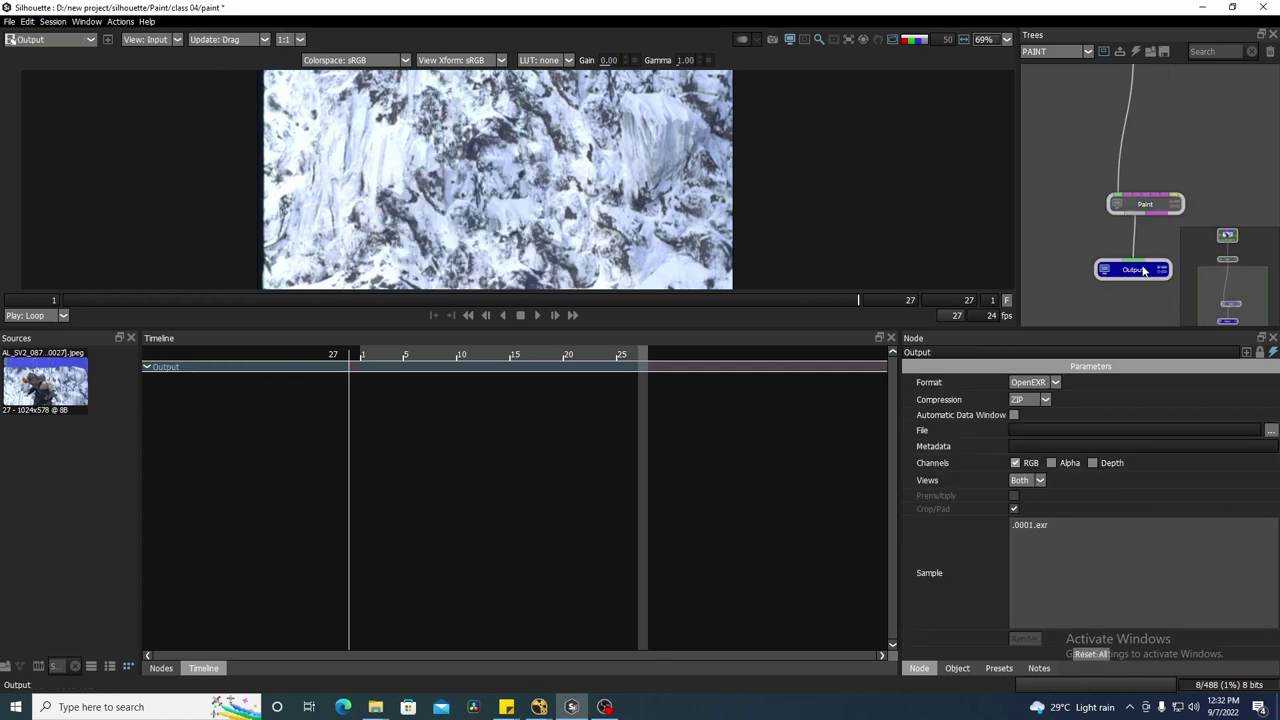
{"action": "left_click", "coordinate": [1055, 383]}
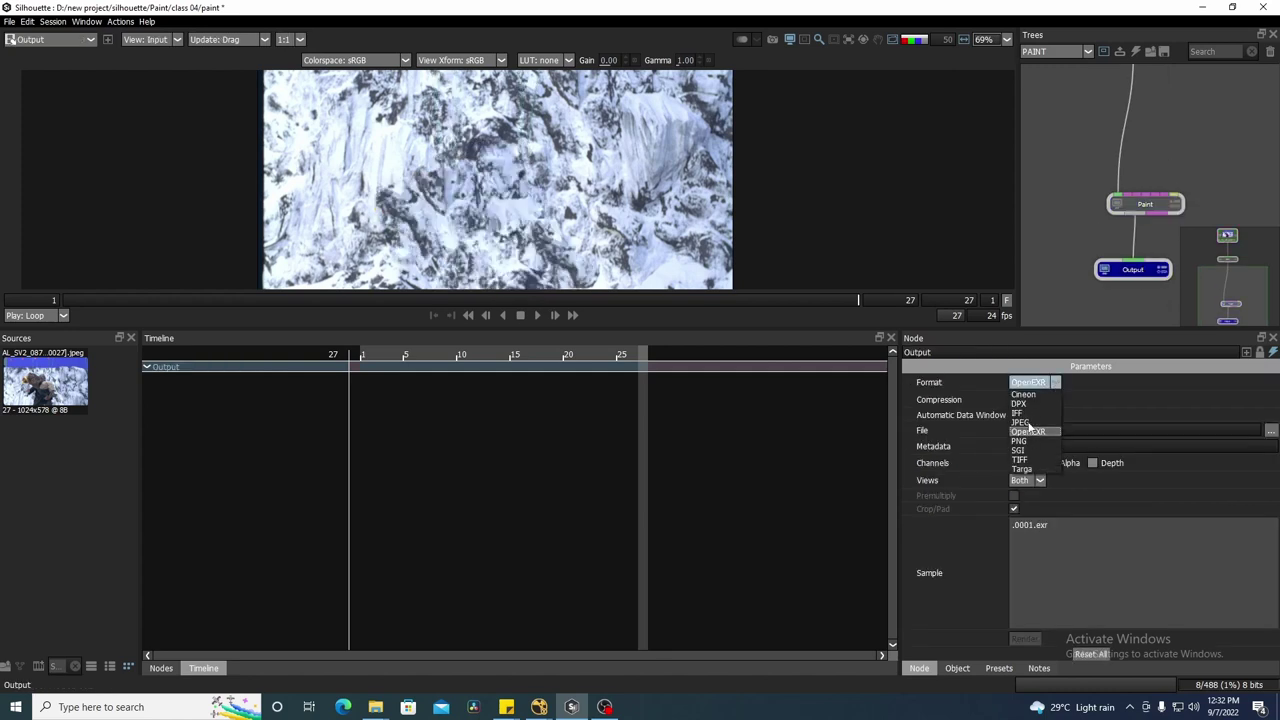
{"action": "left_click", "coordinate": [1030, 421]}
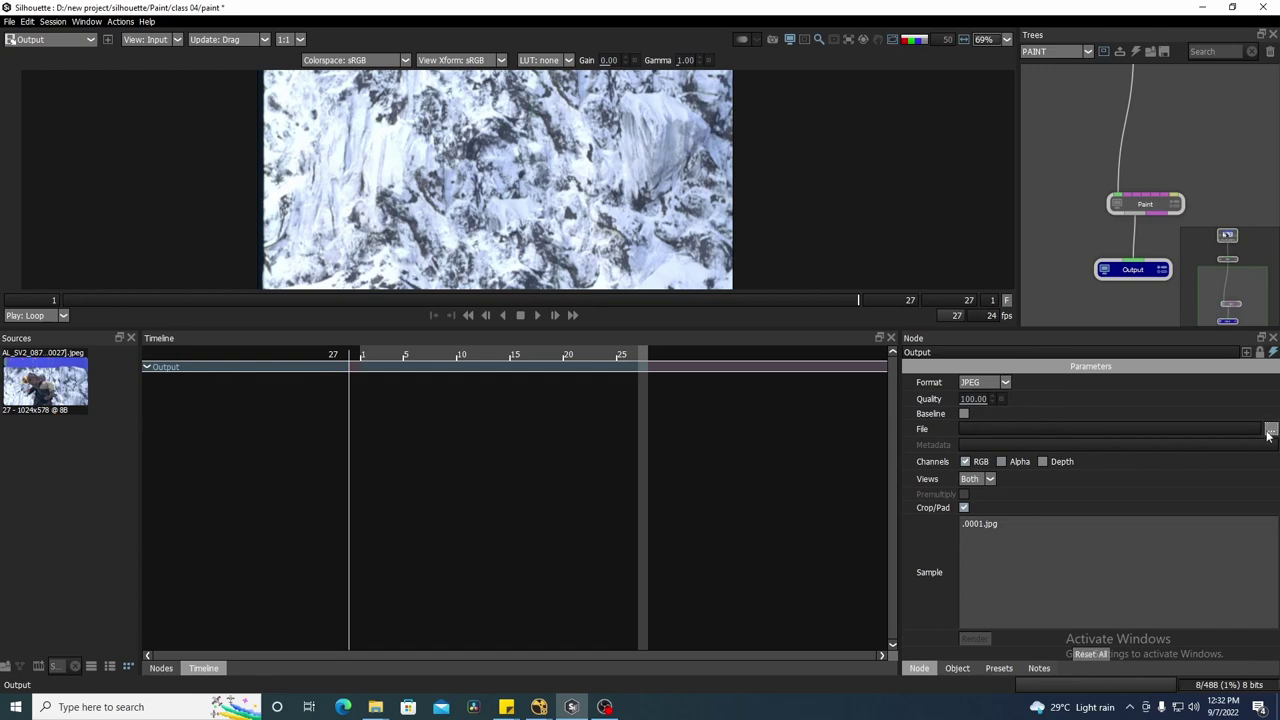
- Point the Output node's file path to the folder D:\new project\silhouette\Paint\class 04\still, copying the path from File Explorer
{"action": "left_click", "coordinate": [1270, 430]}
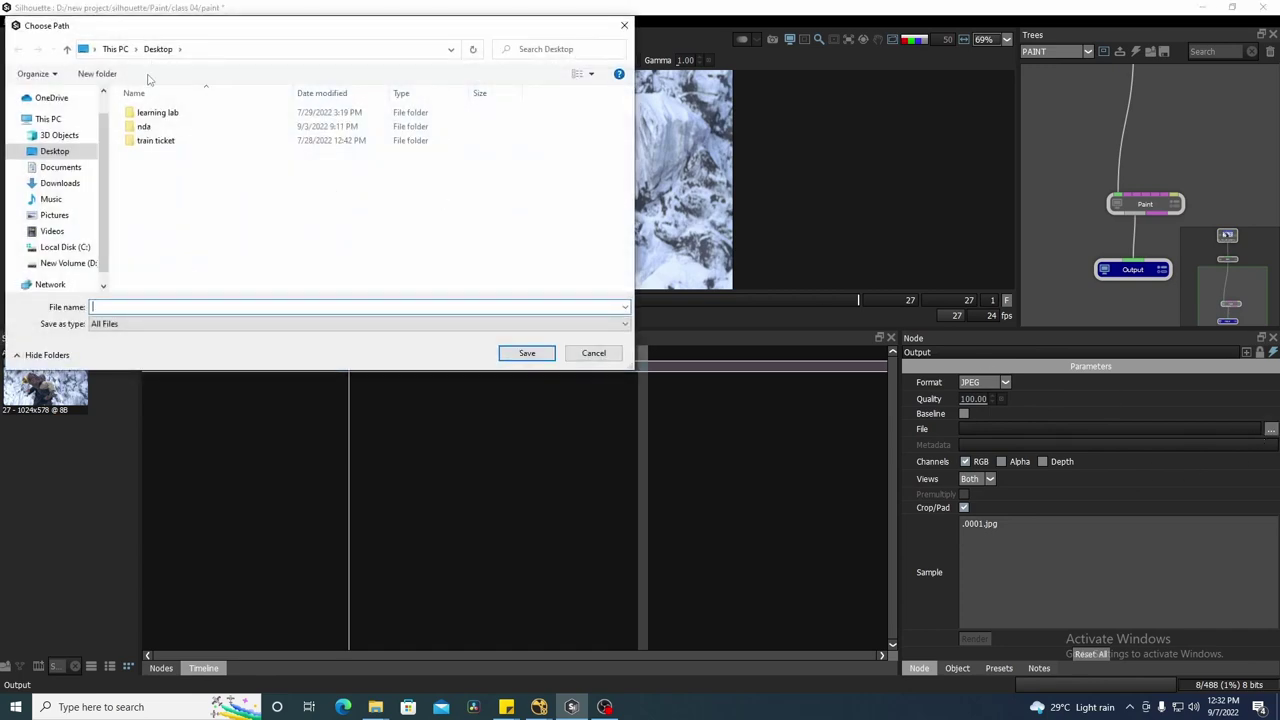
{"action": "left_click", "coordinate": [375, 707]}
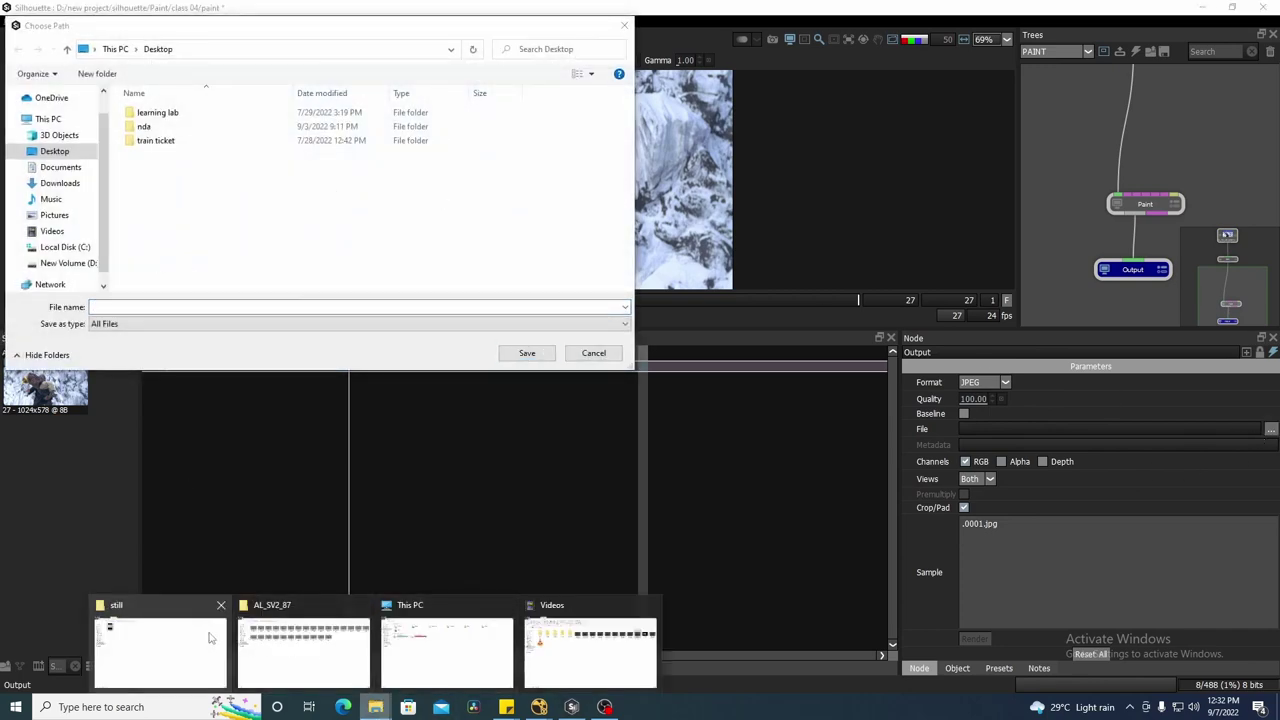
{"action": "left_click", "coordinate": [160, 650]}
{"action": "left_click", "coordinate": [437, 44]}
{"action": "key", "text": "ctrl+c"}
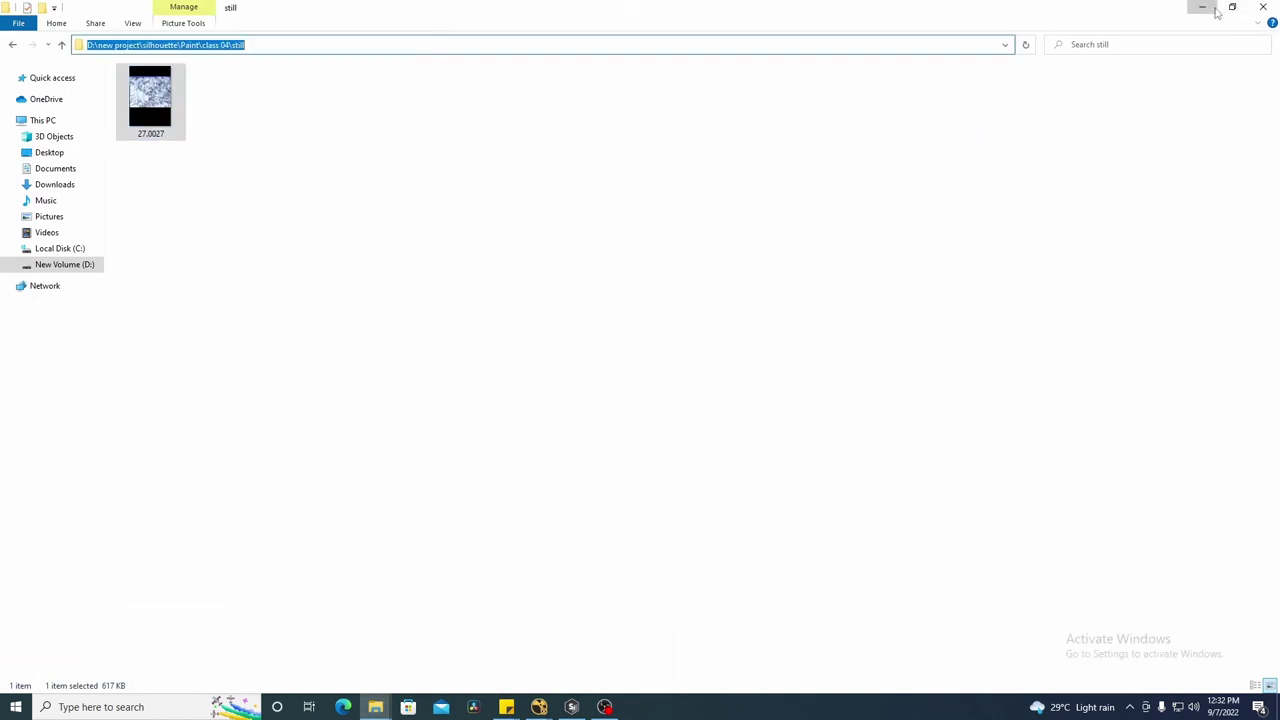
{"action": "left_click", "coordinate": [1202, 7]}
{"action": "left_click", "coordinate": [217, 306]}
{"action": "key", "text": "ctrl+v"}
{"action": "key", "text": "Return"}
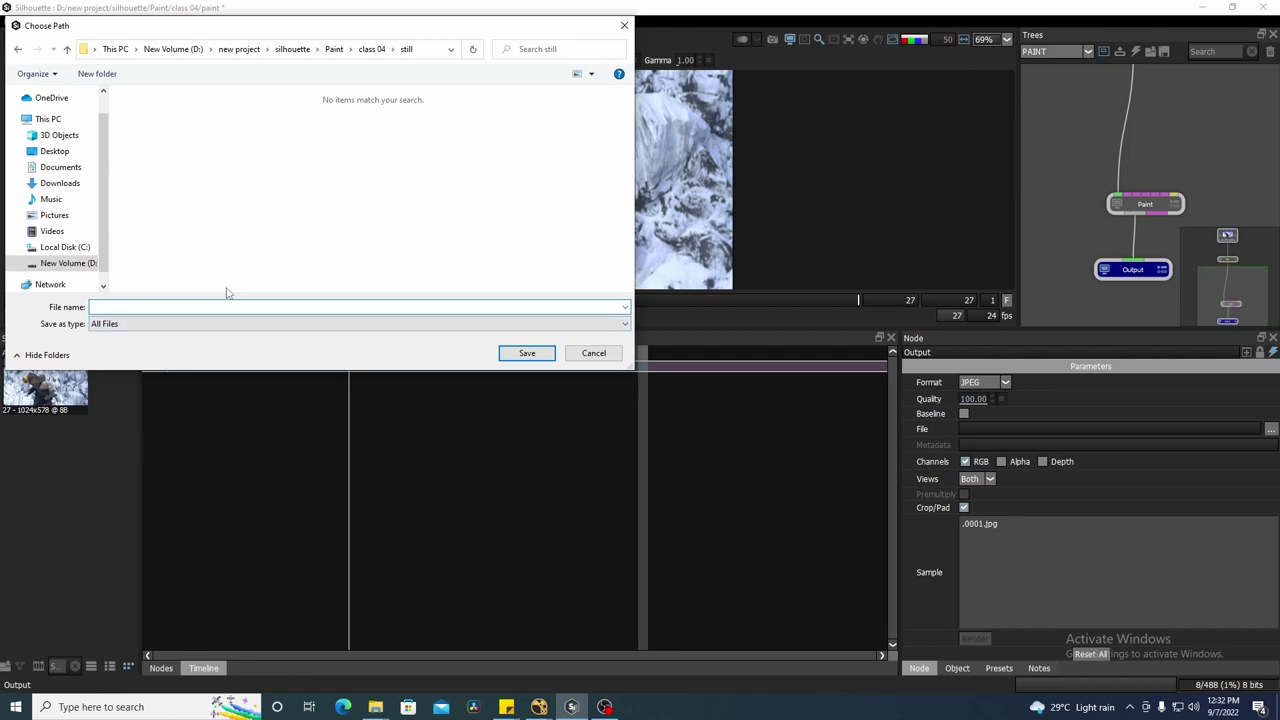
- Save the output path with the file name 27 and include the Alpha channel in the output
{"action": "type", "text": "27"}
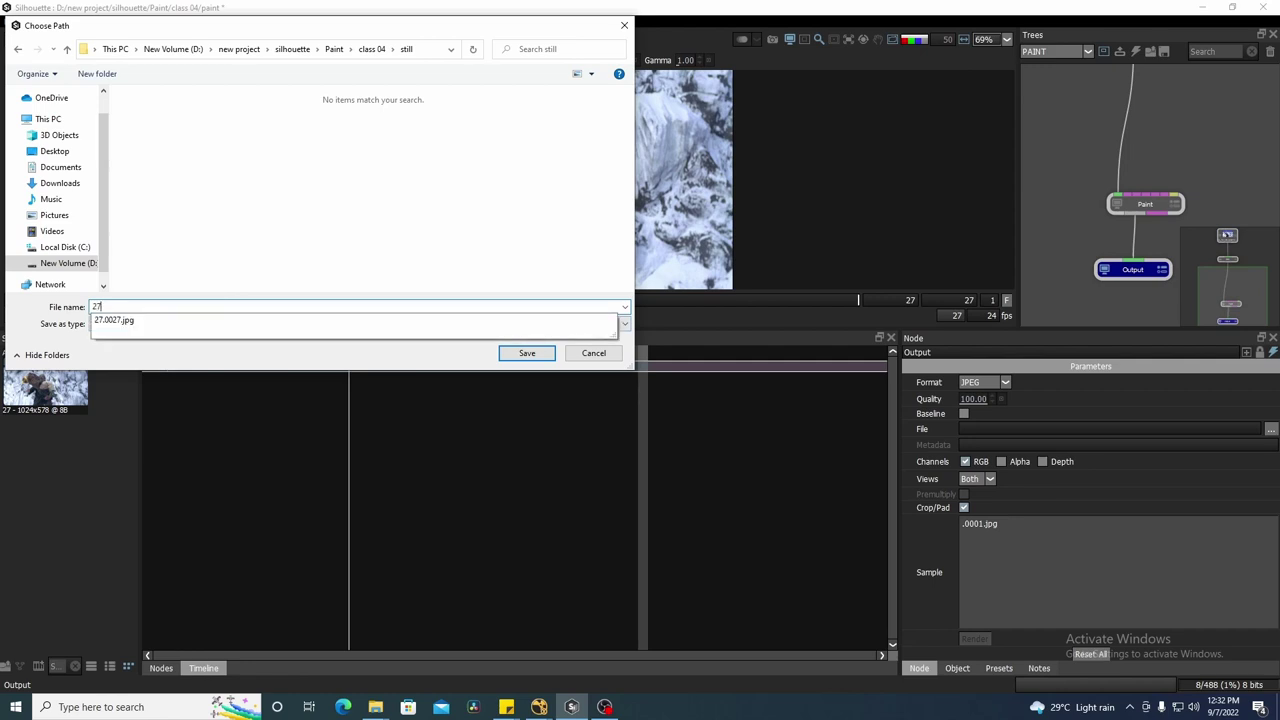
{"action": "left_click", "coordinate": [239, 222]}
{"action": "left_click", "coordinate": [545, 356]}
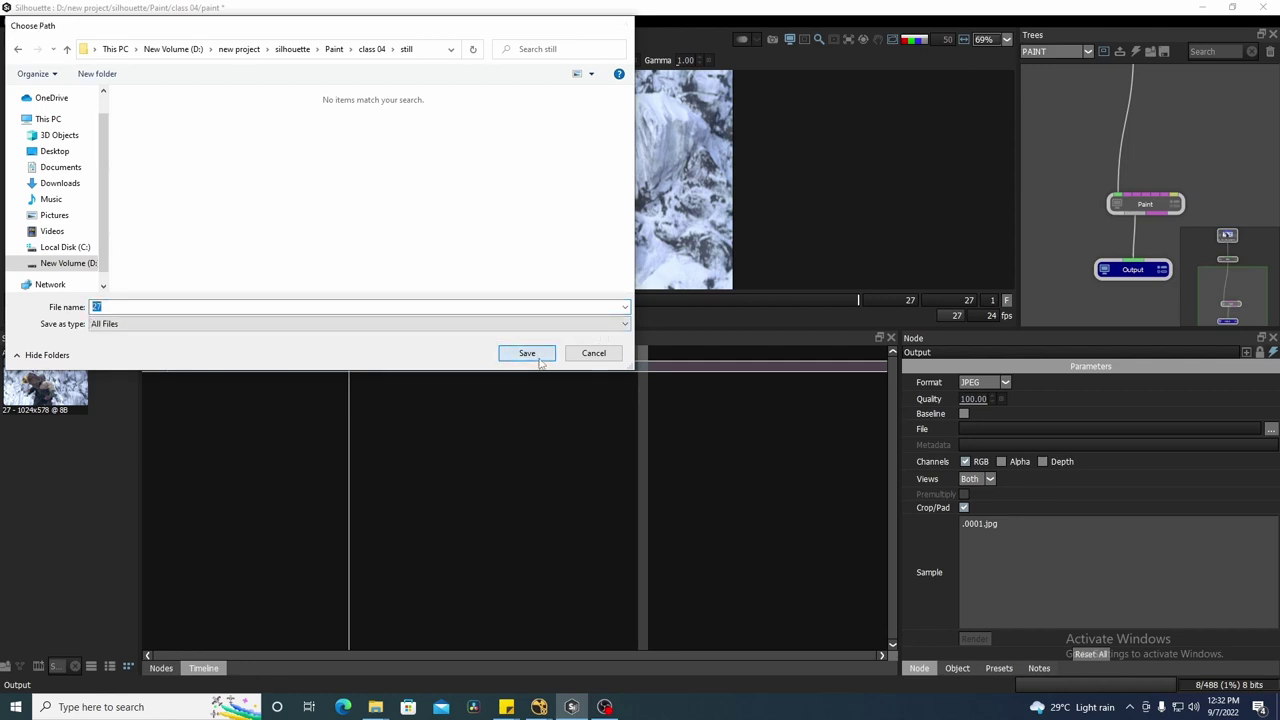
{"action": "left_click", "coordinate": [1010, 462]}
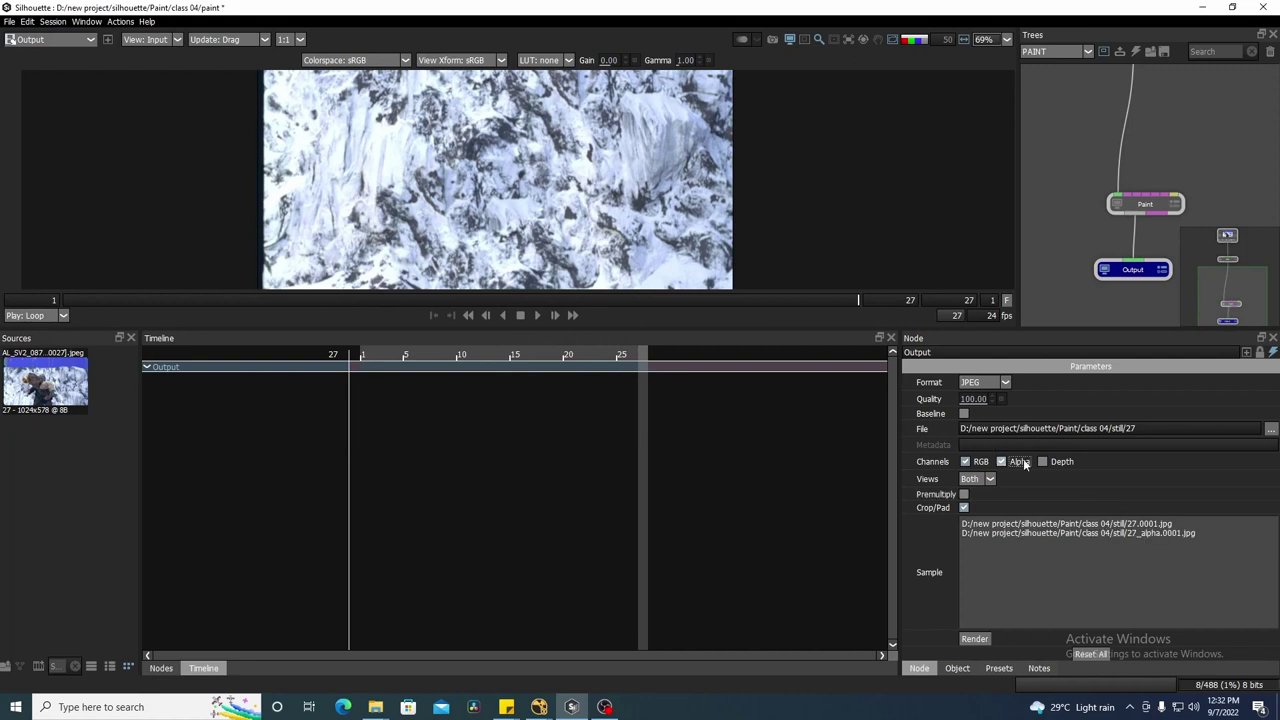
- Render the selected Output node with the range set to Current Frame
{"action": "left_click", "coordinate": [976, 639]}
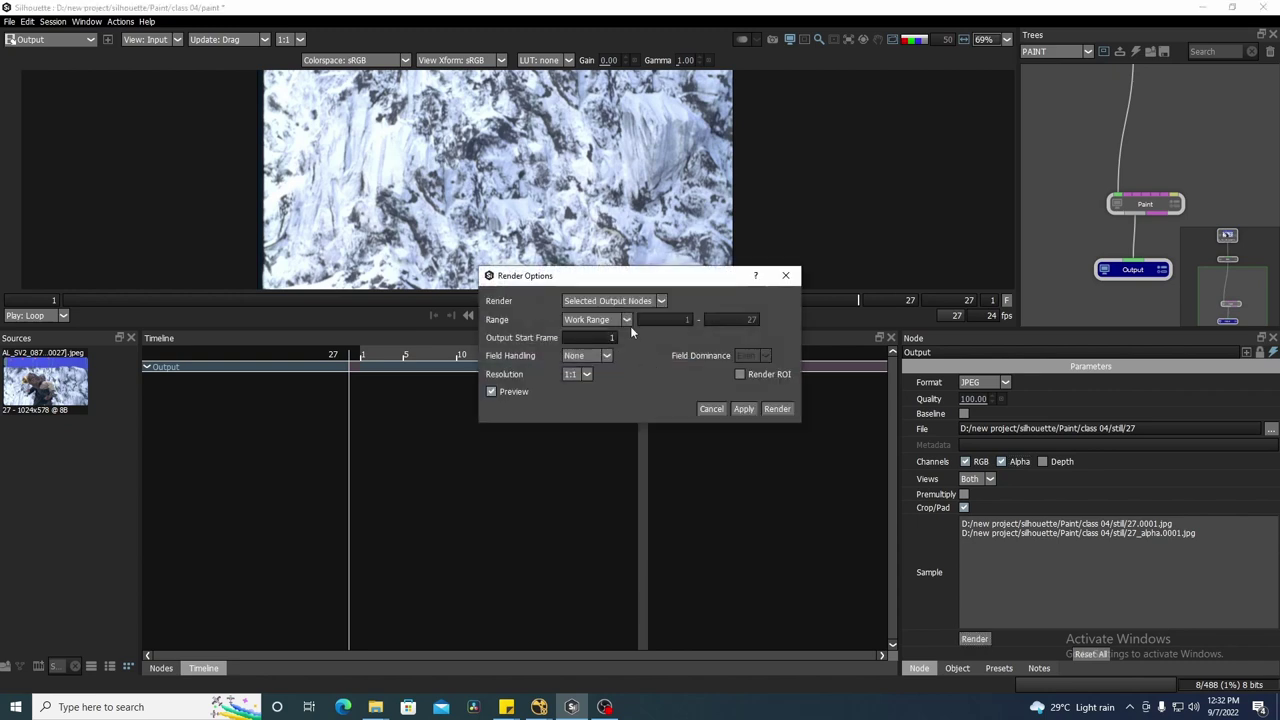
{"action": "left_click", "coordinate": [626, 321]}
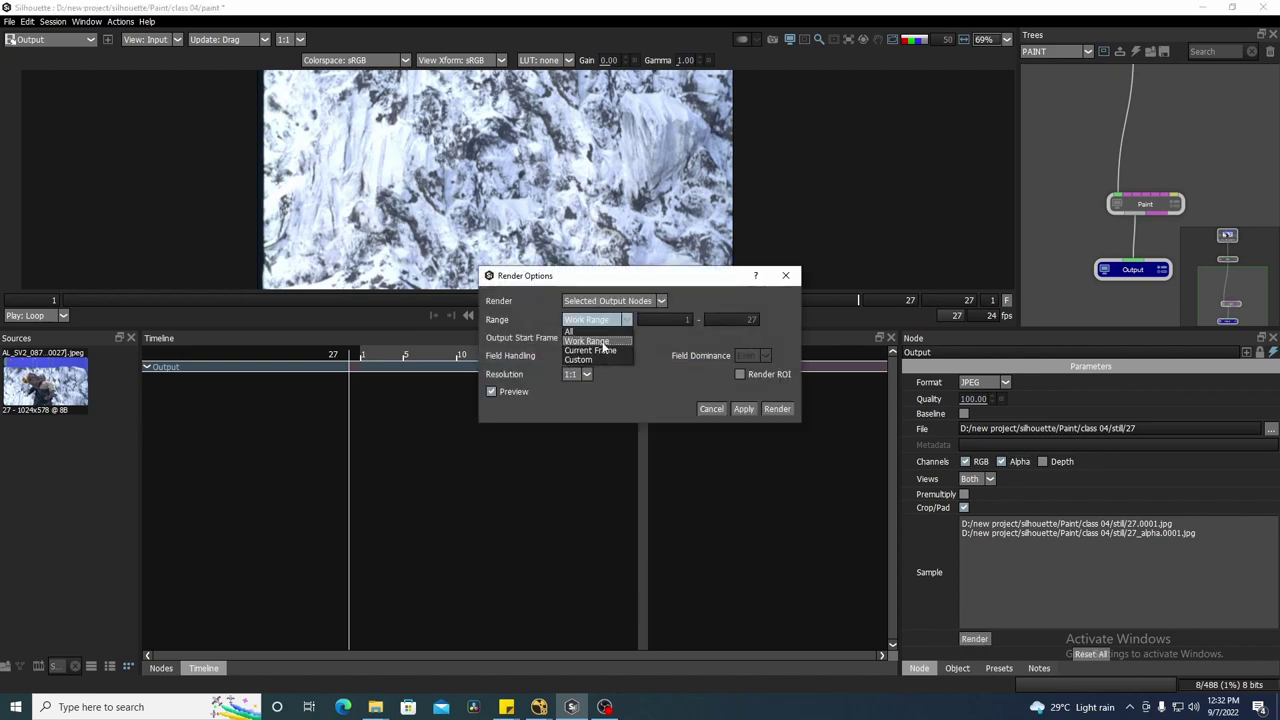
{"action": "left_click", "coordinate": [591, 351]}
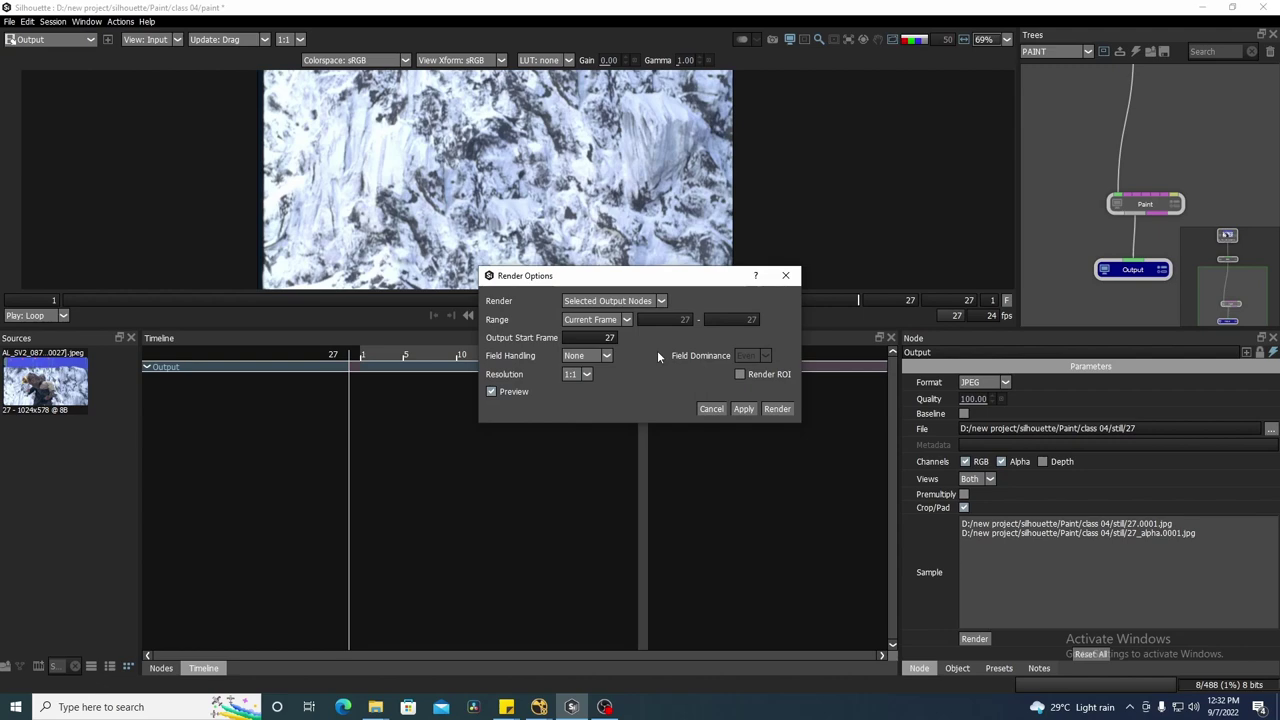
{"action": "left_click", "coordinate": [776, 410]}
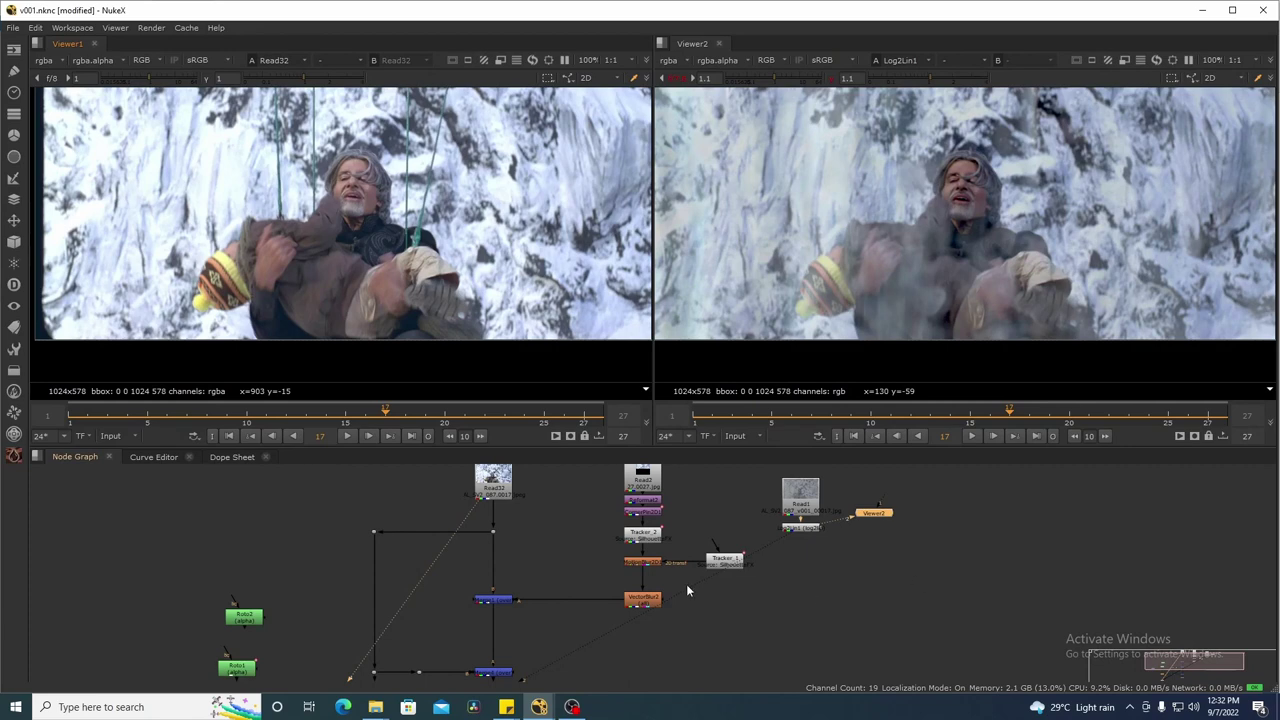
- Import the 27.0027 image from the still folder into NukeX's node graph
{"action": "mouse_move", "coordinate": [378, 708]}
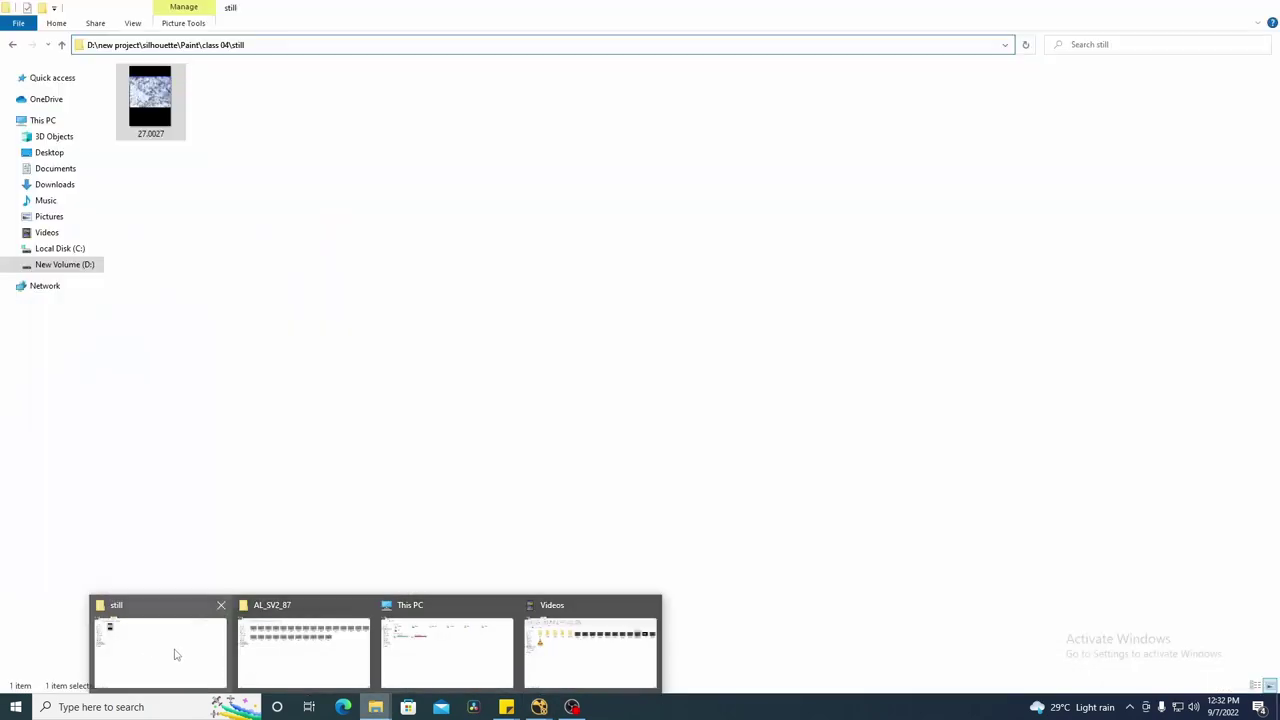
{"action": "left_click", "coordinate": [174, 655]}
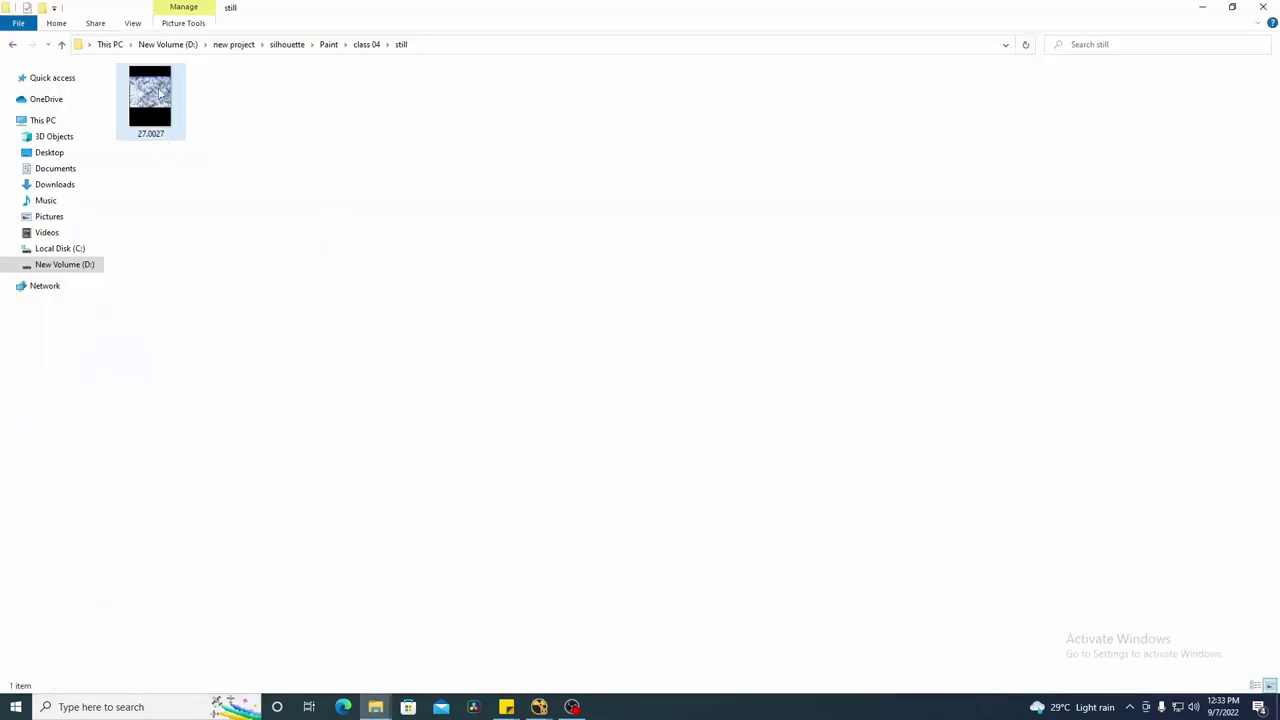
{"action": "left_click_drag", "start_coordinate": [151, 111], "coordinate": [1034, 548]}
- Duplicate the original footage's Read node, place the copy beside the imported still's Read node, and view it
{"action": "left_click_drag", "start_coordinate": [542, 477], "coordinate": [399, 559]}
{"action": "key", "text": "ctrl+c"}
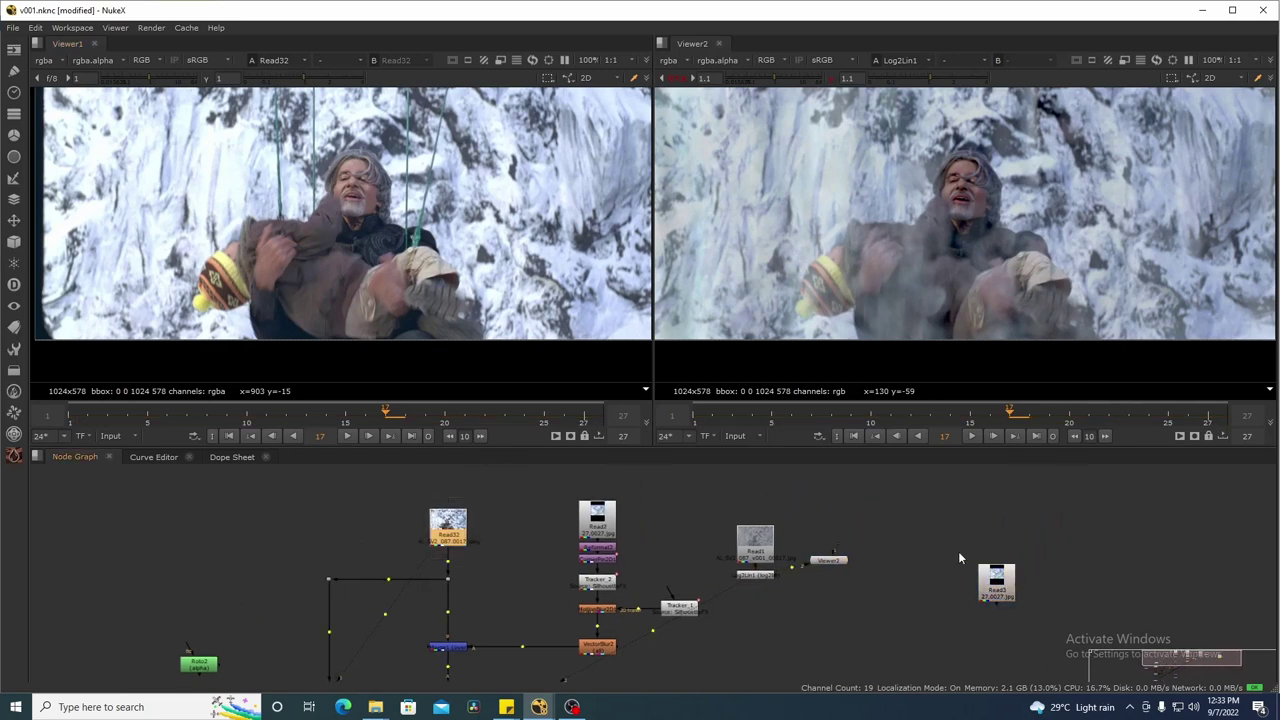
{"action": "left_click_drag", "start_coordinate": [1095, 547], "coordinate": [757, 575]}
{"action": "left_click", "coordinate": [757, 569]}
{"action": "key", "text": "ctrl+v"}
{"action": "left_click_drag", "start_coordinate": [658, 608], "coordinate": [816, 570]}
{"action": "left_click", "coordinate": [757, 566]}
{"action": "key", "text": "1"}
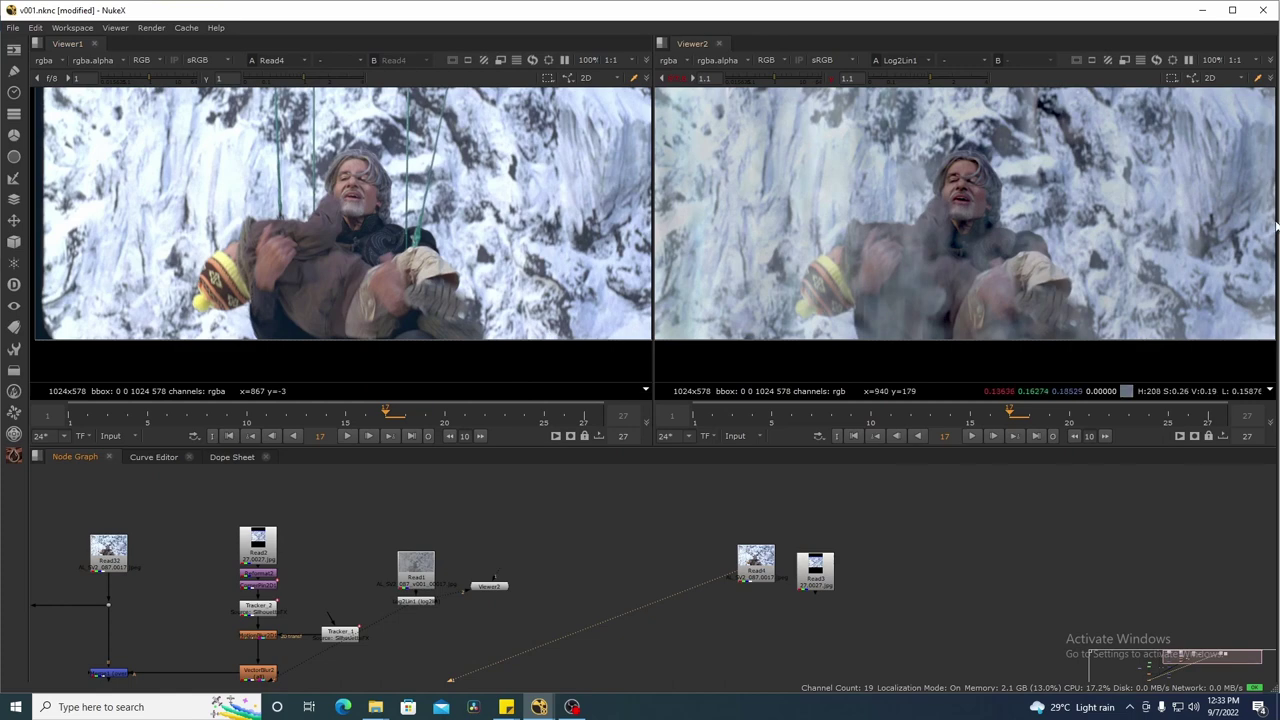
- Widen the Properties pane, give Viewer1 the whole viewer area, and view the imported still
{"action": "left_click_drag", "start_coordinate": [1267, 221], "coordinate": [907, 215]}
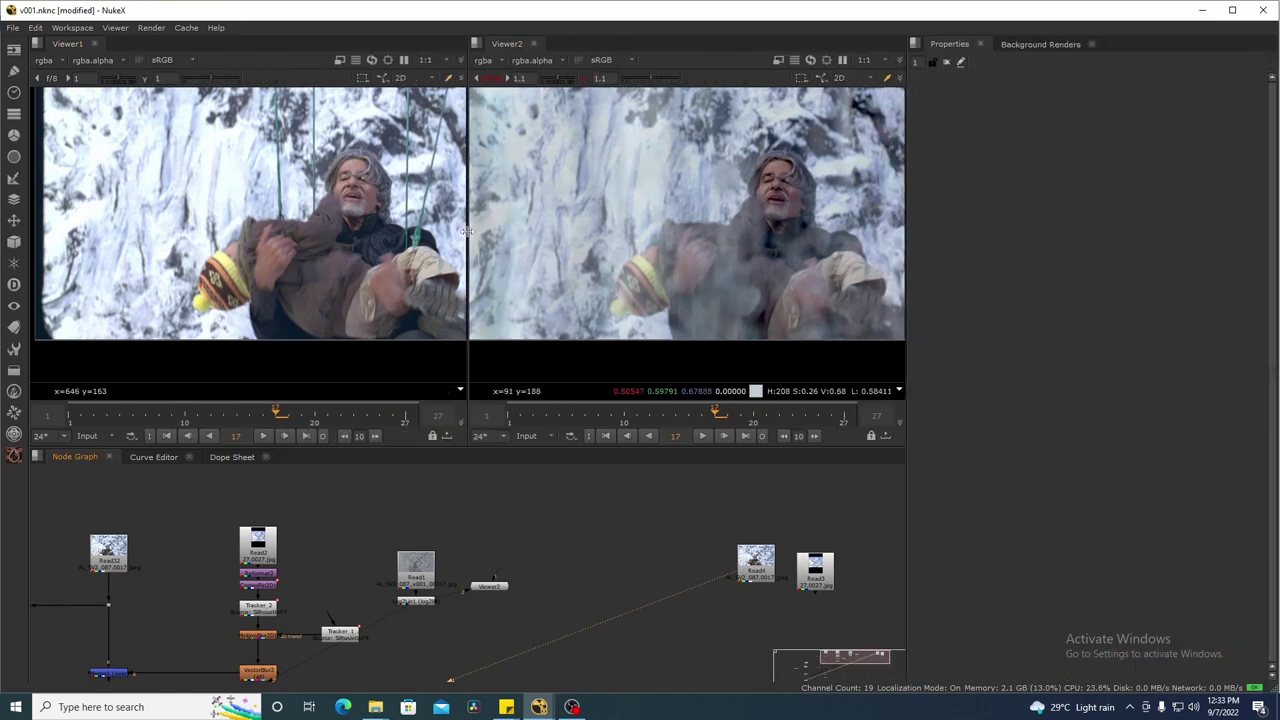
{"action": "left_click_drag", "start_coordinate": [575, 278], "coordinate": [951, 299]}
{"action": "left_click_drag", "start_coordinate": [518, 255], "coordinate": [699, 320]}
{"action": "left_click_drag", "start_coordinate": [775, 567], "coordinate": [716, 546]}
{"action": "key", "text": "1"}
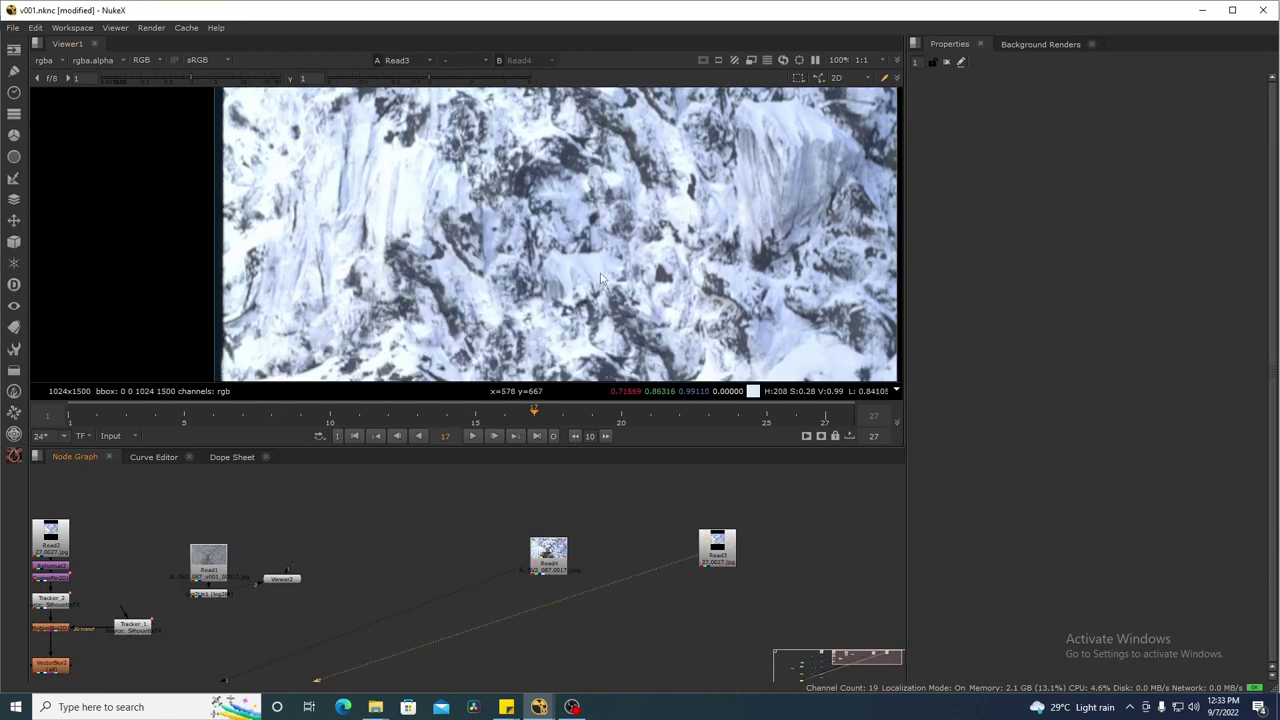
- Fit the still in the viewer and move the Viewer node beneath the copied footage and still Read nodes
{"action": "key", "text": "f"}
{"action": "left_click_drag", "start_coordinate": [690, 262], "coordinate": [647, 313]}
{"action": "scroll", "coordinate": [648, 312], "scroll_direction": "down", "scroll_amount": 2}
{"action": "scroll", "coordinate": [355, 476], "scroll_direction": "down", "scroll_amount": 3}
{"action": "left_click_drag", "start_coordinate": [341, 600], "coordinate": [403, 573]}
{"action": "left_click_drag", "start_coordinate": [283, 648], "coordinate": [416, 561]}
{"action": "left_click_drag", "start_coordinate": [535, 632], "coordinate": [738, 599]}
{"action": "left_click_drag", "start_coordinate": [737, 478], "coordinate": [570, 576]}
{"action": "scroll", "coordinate": [571, 541], "scroll_direction": "up", "scroll_amount": 4}
{"action": "left_click_drag", "start_coordinate": [510, 504], "coordinate": [505, 605]}
{"action": "scroll", "coordinate": [582, 258], "scroll_direction": "up", "scroll_amount": 4}
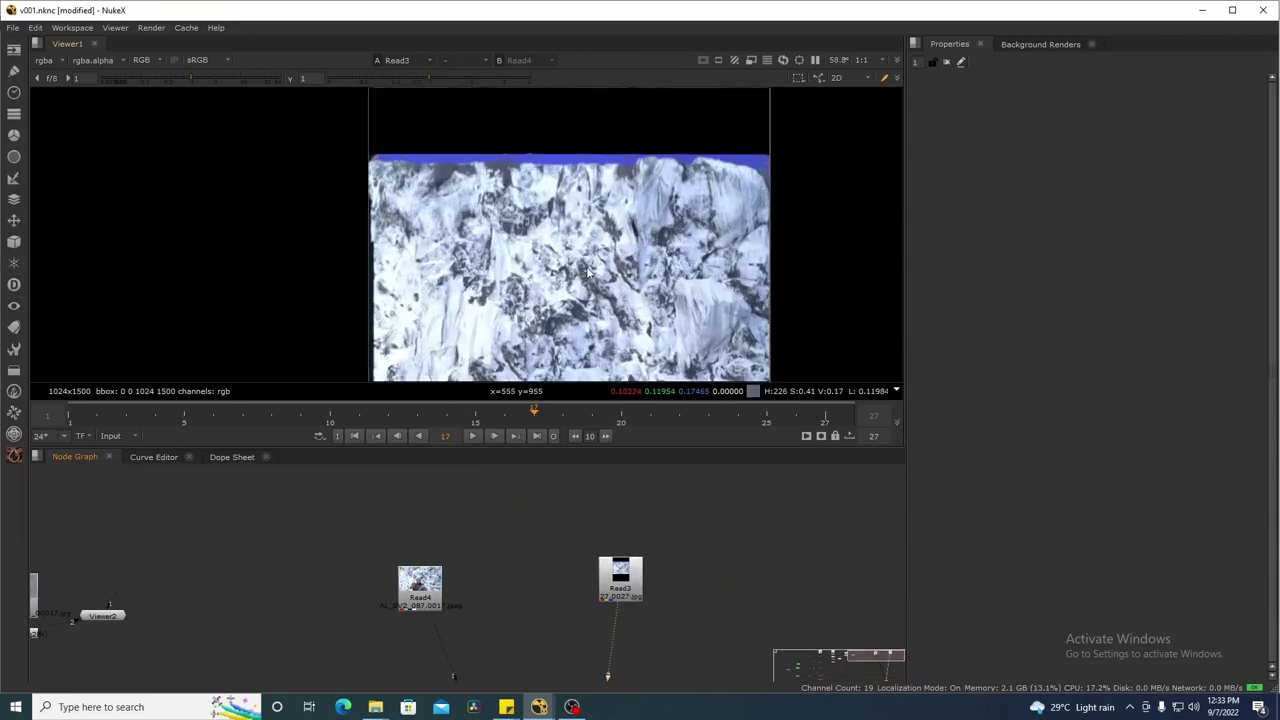
- Make the viewer area taller and compare the original footage with the clean still
{"action": "left_click_drag", "start_coordinate": [640, 446], "coordinate": [640, 528]}
{"action": "scroll", "coordinate": [585, 252], "scroll_direction": "up", "scroll_amount": 2}
{"action": "scroll", "coordinate": [420, 637], "scroll_direction": "down", "scroll_amount": 2}
{"action": "key", "text": "2"}
{"action": "key", "text": "1"}
{"action": "left_click_drag", "start_coordinate": [647, 382], "coordinate": [608, 312]}
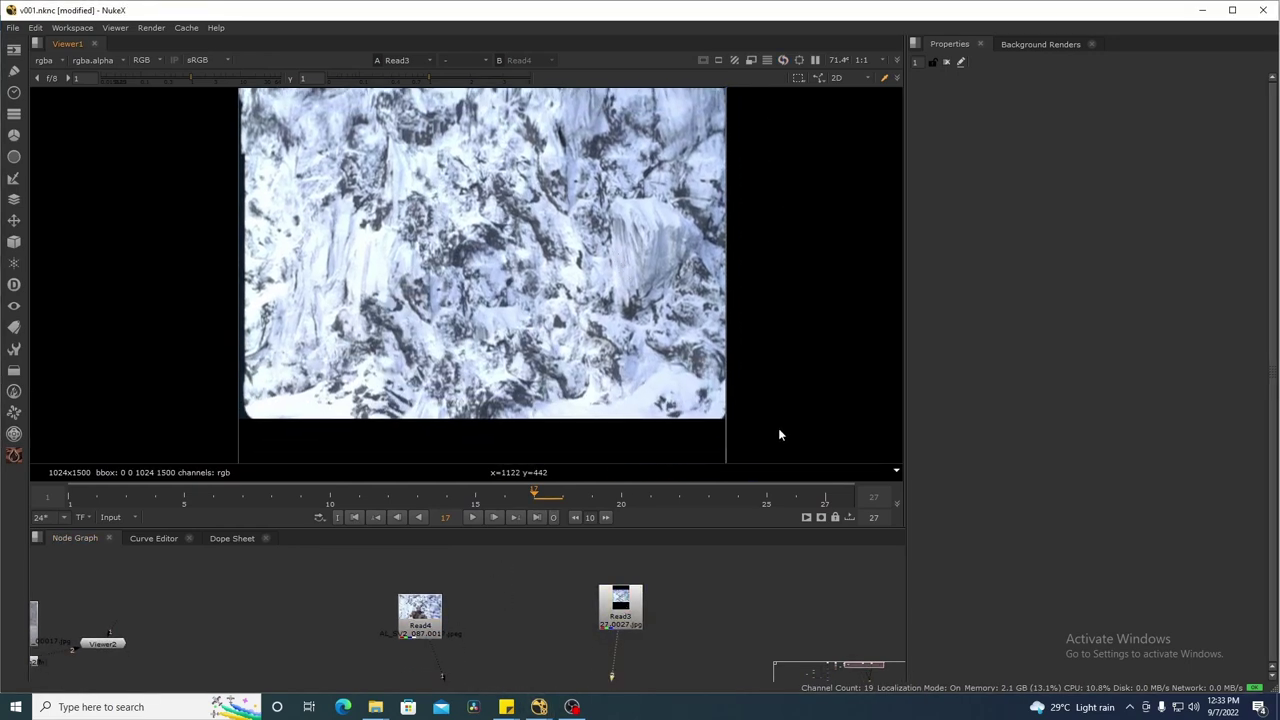
- Go to frame 27 and compare the original footage with the clean still at several places on the rock wall
{"action": "left_click", "coordinate": [834, 504]}
{"action": "scroll", "coordinate": [588, 312], "scroll_direction": "down", "scroll_amount": 2}
{"action": "key", "text": "2"}
{"action": "key", "text": "1"}
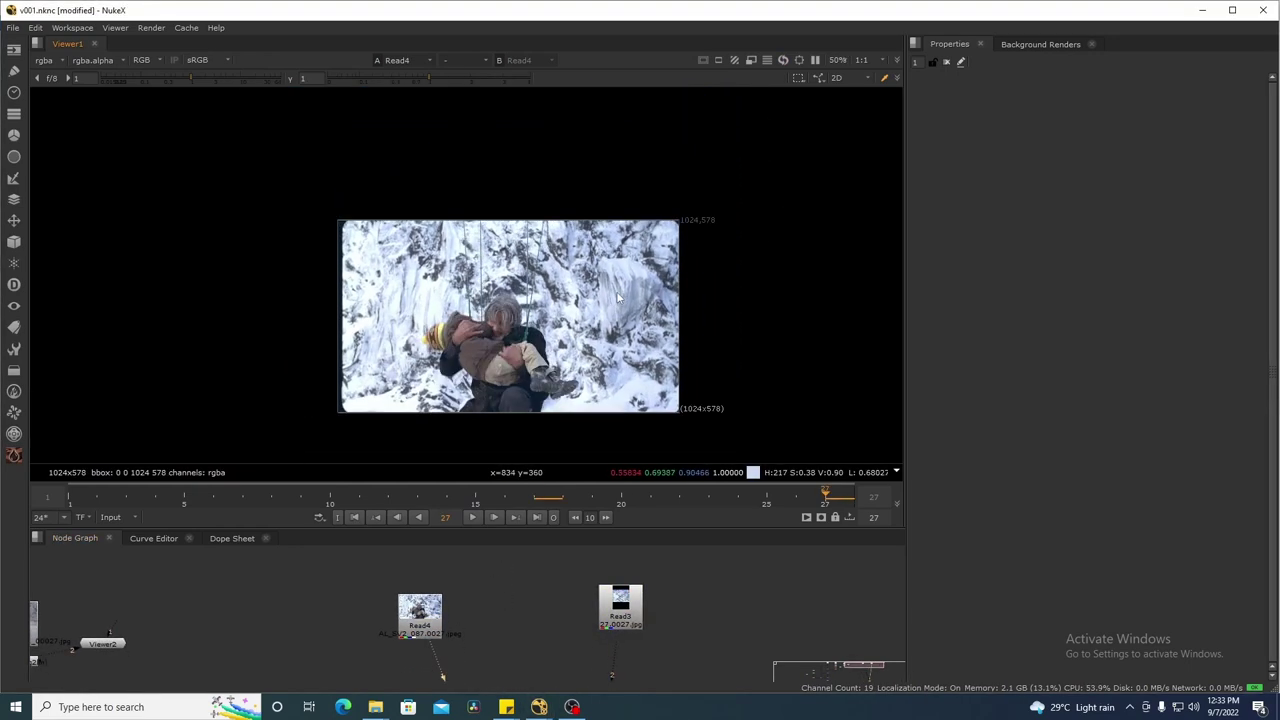
{"action": "left_click_drag", "start_coordinate": [618, 260], "coordinate": [601, 391]}
{"action": "key", "text": "2"}
{"action": "key", "text": "1"}
{"action": "left_click_drag", "start_coordinate": [365, 199], "coordinate": [640, 120]}
{"action": "scroll", "coordinate": [617, 332], "scroll_direction": "up", "scroll_amount": 5}
{"action": "key", "text": "2"}
{"action": "key", "text": "1"}
{"action": "left_click_drag", "start_coordinate": [606, 368], "coordinate": [655, 237]}
{"action": "key", "text": "2"}
{"action": "key", "text": "1"}
- Add a Reformat node after the still's Read node, with black outside and preserve bounding box enabled
{"action": "left_click", "coordinate": [625, 608]}
{"action": "key", "text": "Tab"}
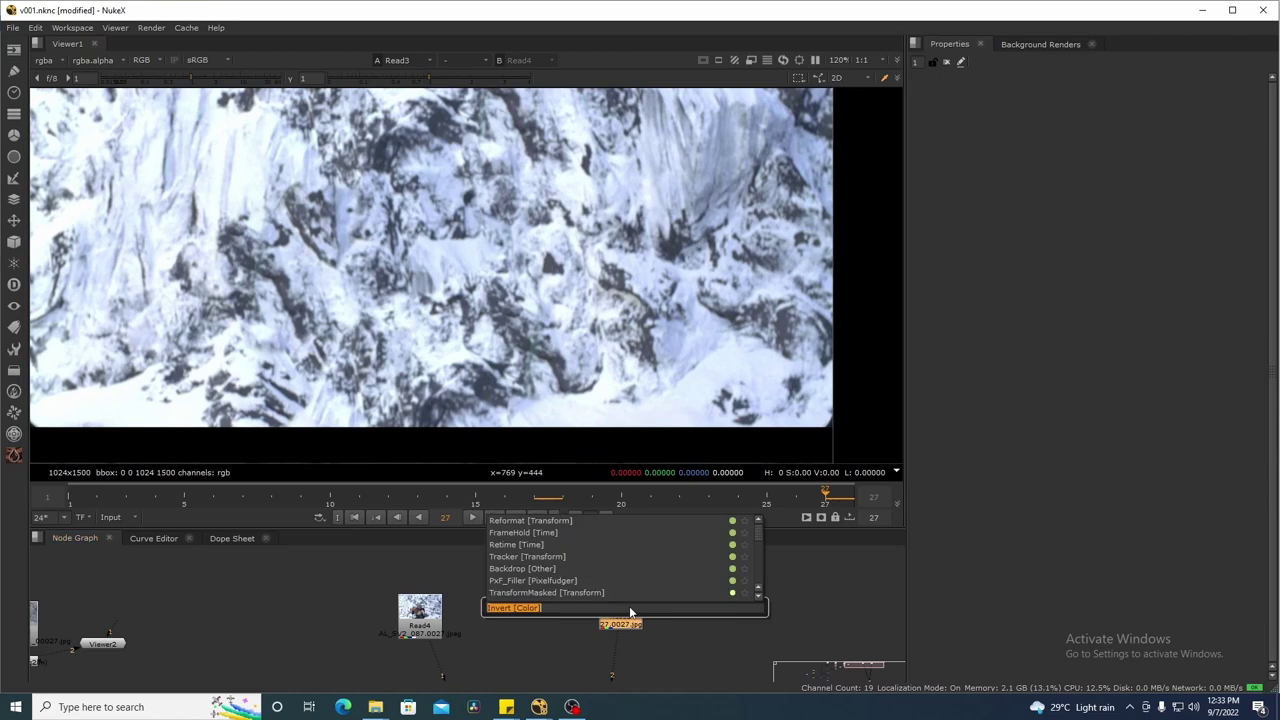
{"action": "type", "text": "ref"}
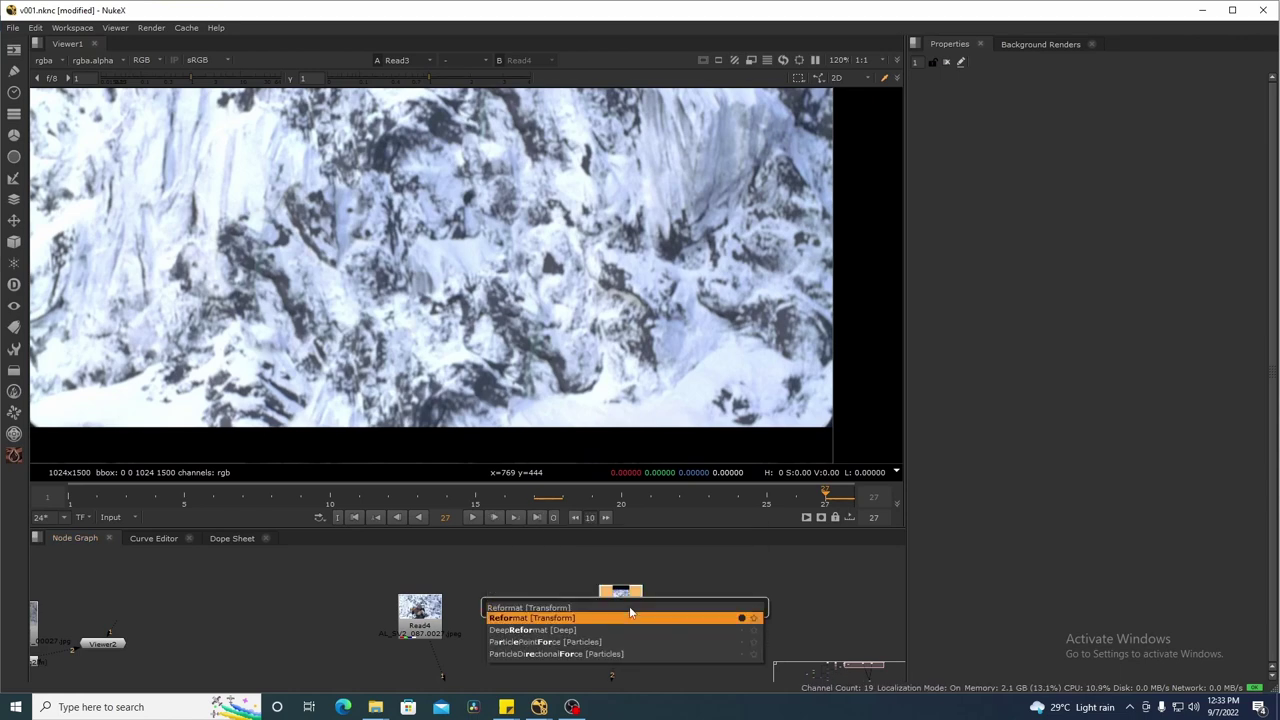
{"action": "key", "text": "Return"}
{"action": "scroll", "coordinate": [680, 255], "scroll_direction": "down", "scroll_amount": 5}
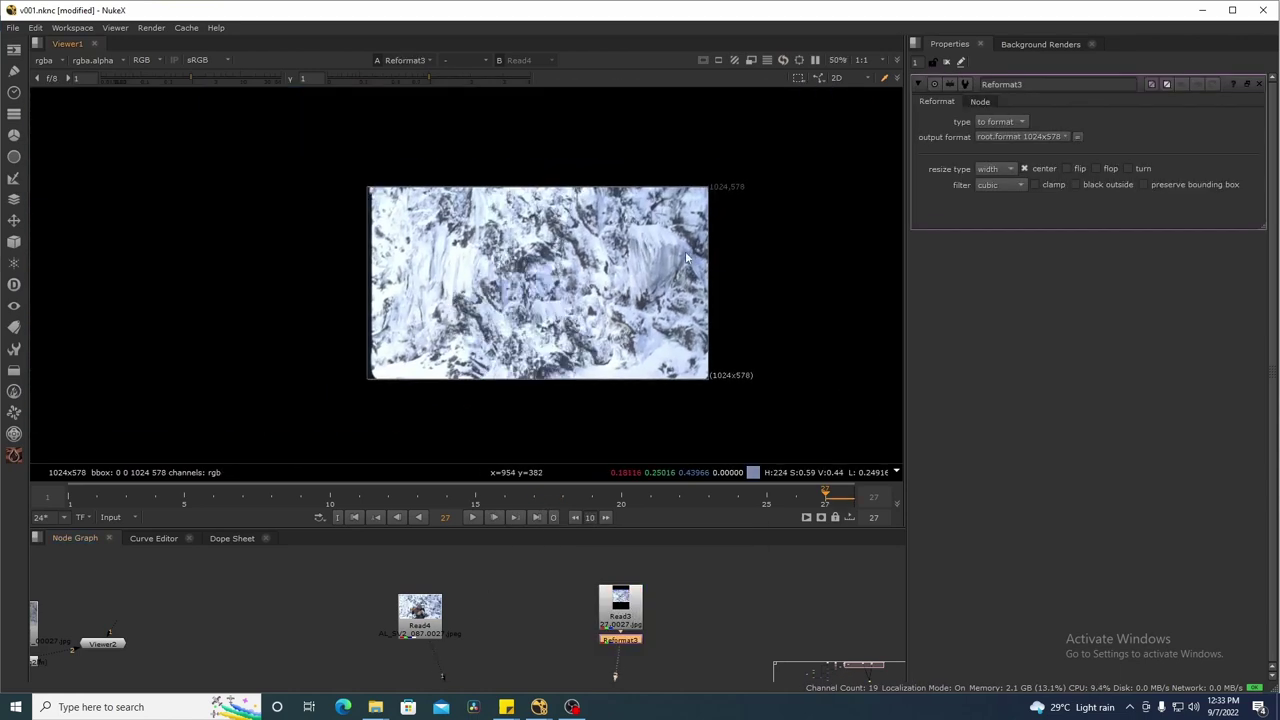
{"action": "scroll", "coordinate": [680, 255], "scroll_direction": "up", "scroll_amount": 2}
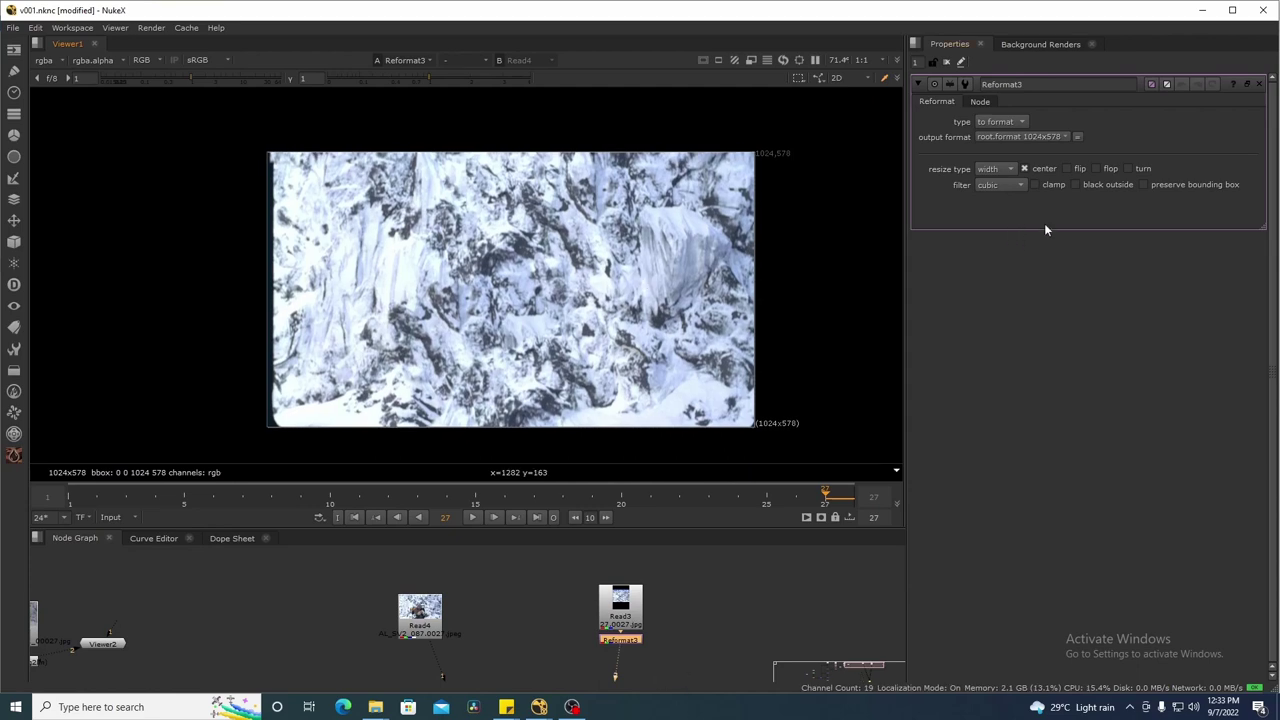
{"action": "left_click", "coordinate": [1076, 185]}
{"action": "left_click", "coordinate": [1144, 185]}
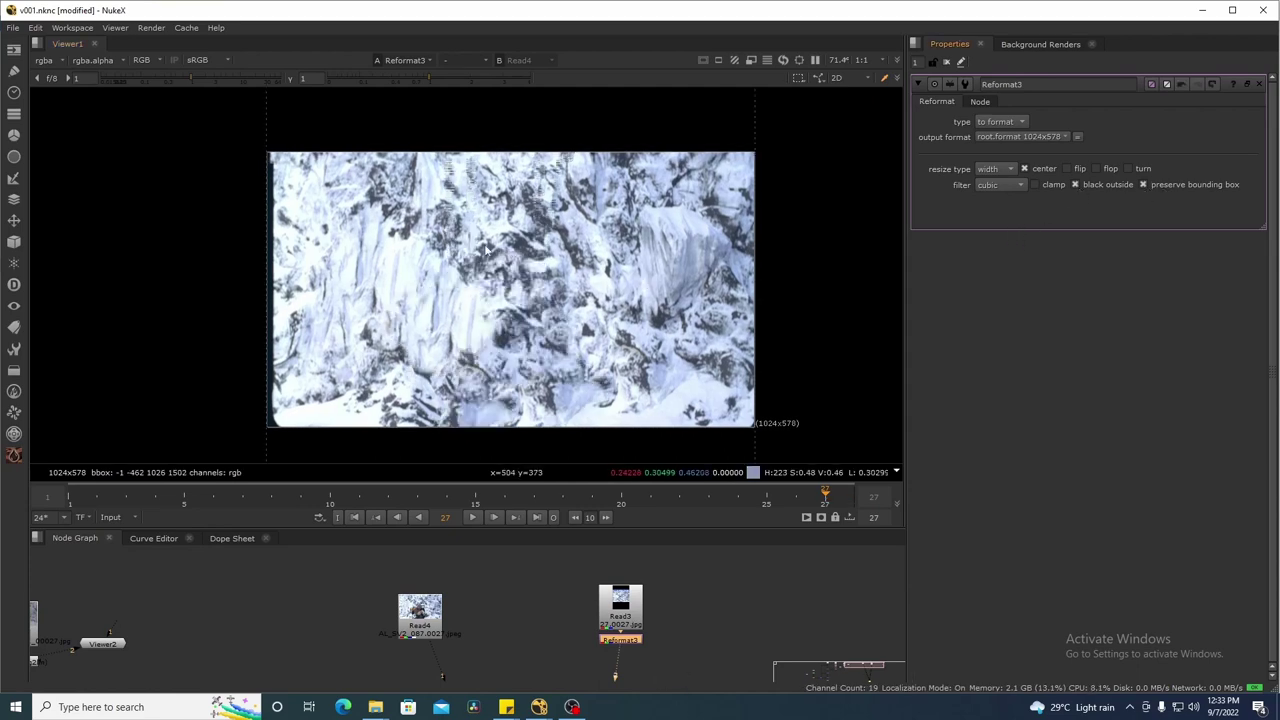
- Examine the reformatted still's bounding box beyond the frame and compare its rock wall and wire areas with the original footage
{"action": "scroll", "coordinate": [563, 216], "scroll_direction": "down", "scroll_amount": 2}
{"action": "left_click_drag", "start_coordinate": [600, 265], "coordinate": [688, 288]}
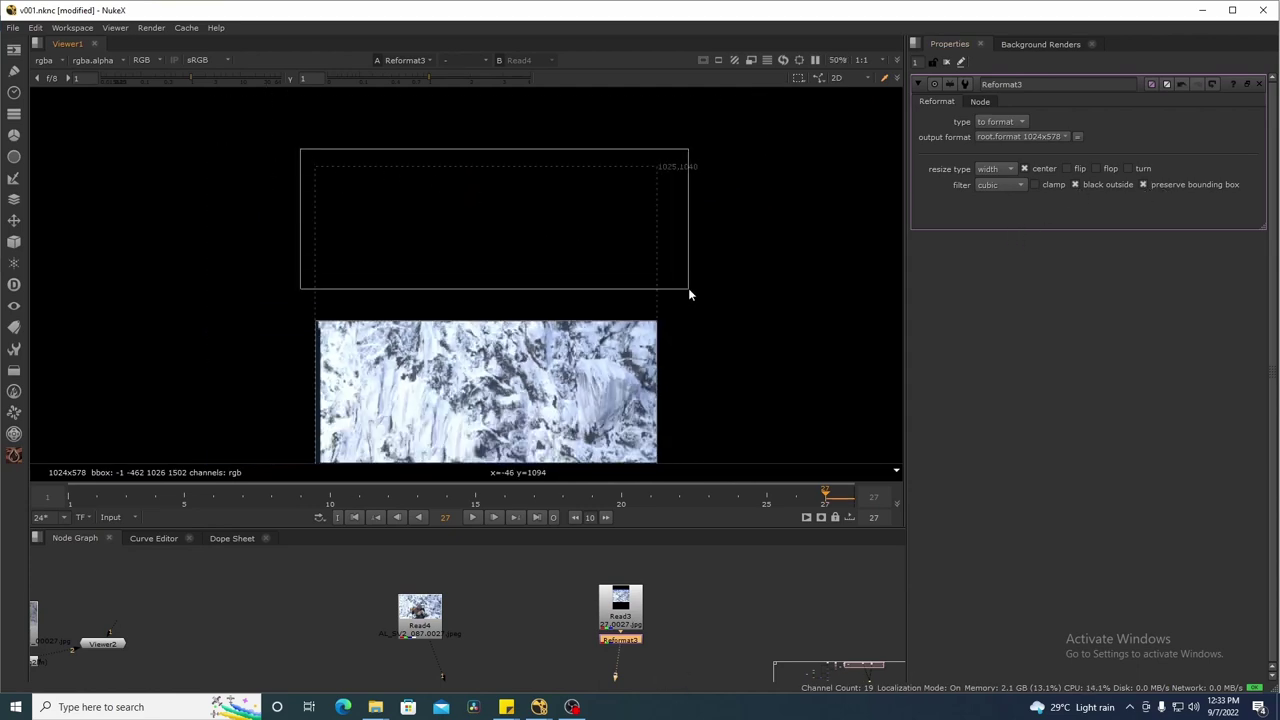
{"action": "left_click_drag", "start_coordinate": [572, 382], "coordinate": [615, 262]}
{"action": "scroll", "coordinate": [593, 293], "scroll_direction": "up", "scroll_amount": 5}
{"action": "key", "text": "1"}
{"action": "key", "text": "1"}
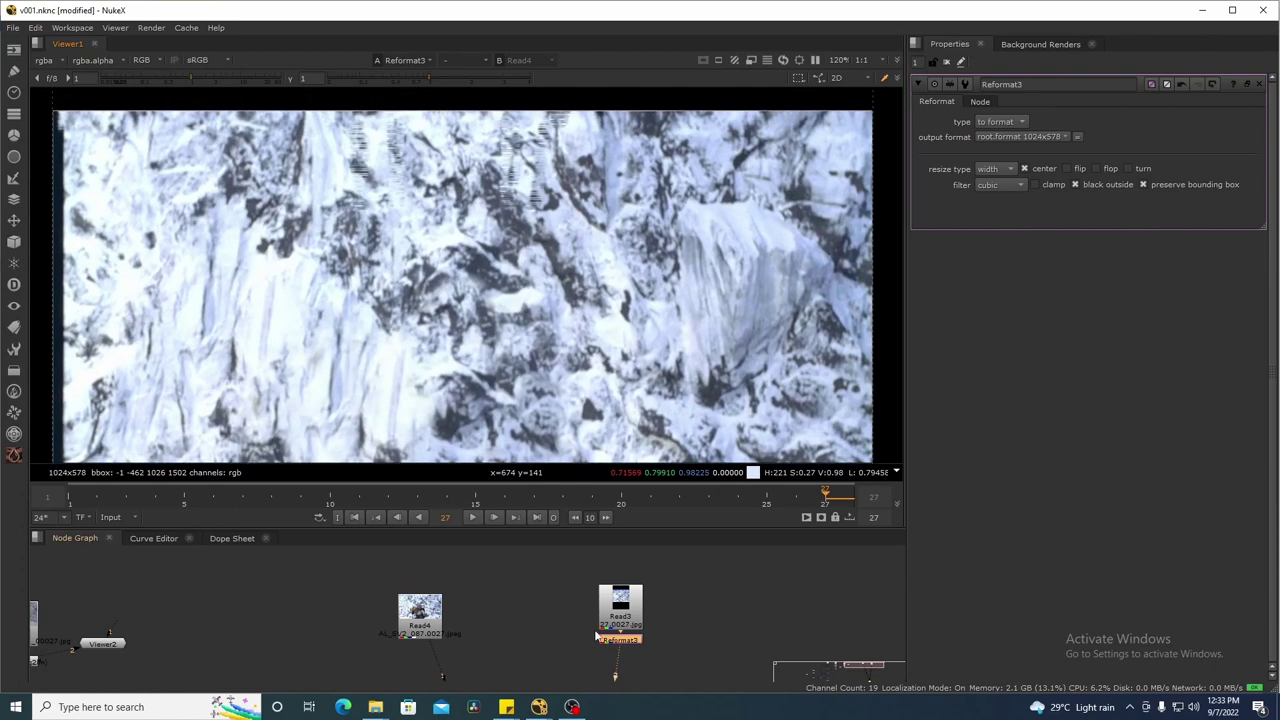
{"action": "scroll", "coordinate": [620, 340], "scroll_direction": "down", "scroll_amount": 2}
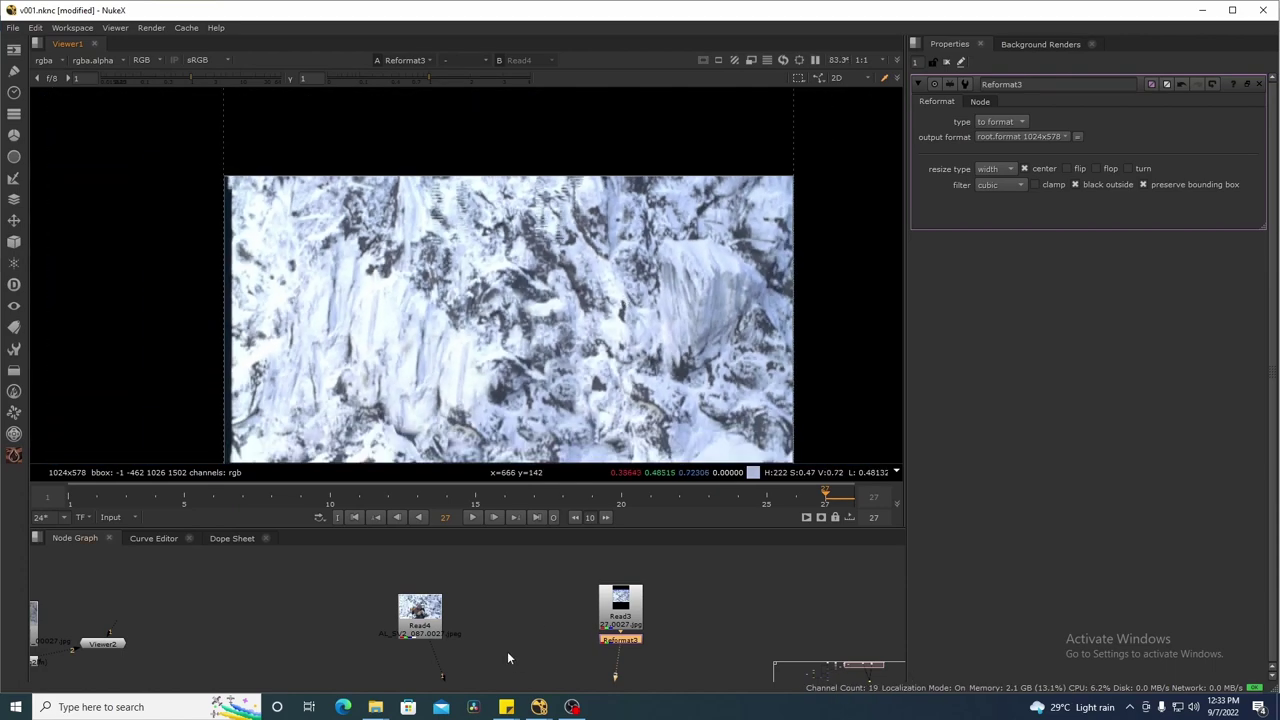
{"action": "key", "text": "1"}
{"action": "scroll", "coordinate": [643, 238], "scroll_direction": "up", "scroll_amount": 3}
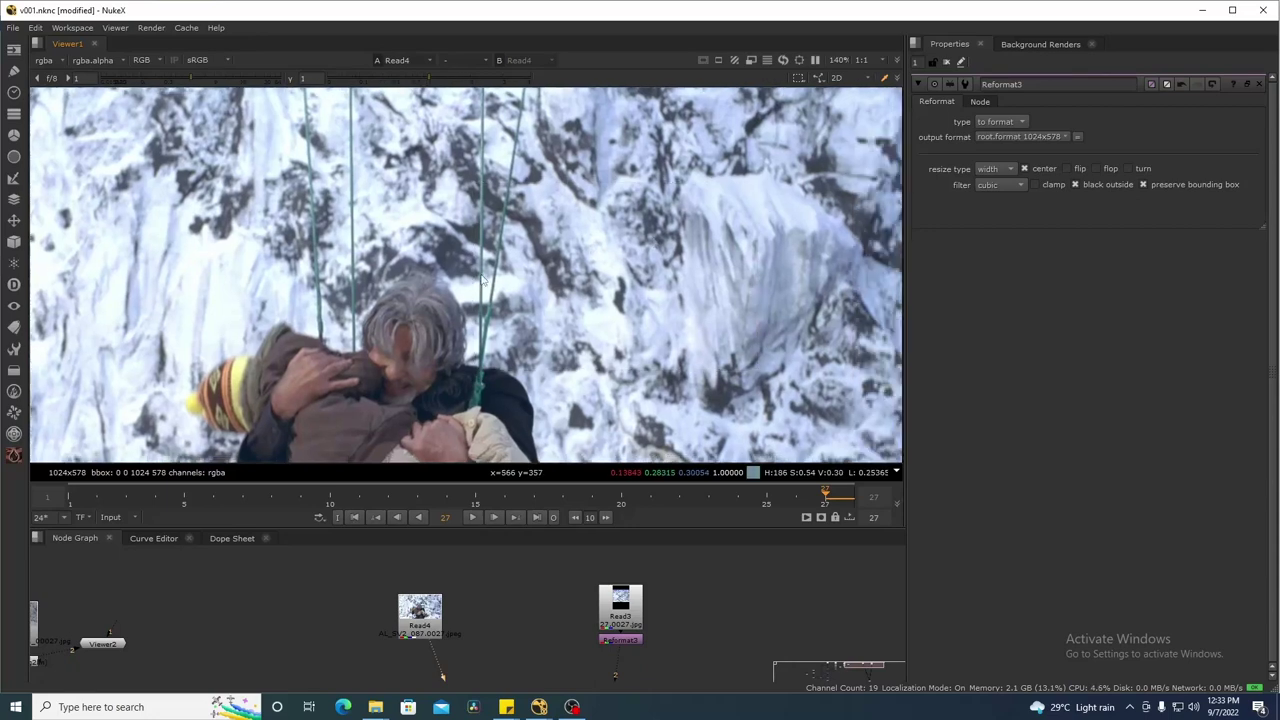
{"action": "scroll", "coordinate": [537, 219], "scroll_direction": "down", "scroll_amount": 2}
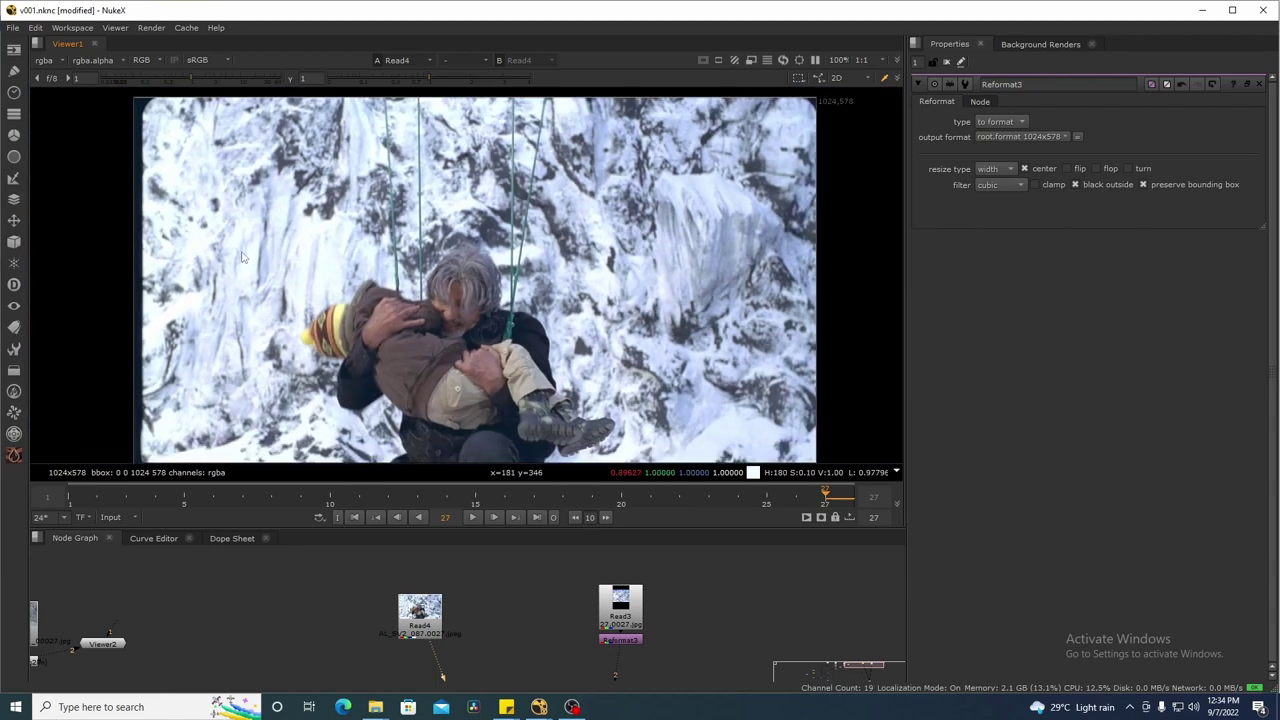
{"action": "left_click_drag", "start_coordinate": [370, 289], "coordinate": [618, 303]}
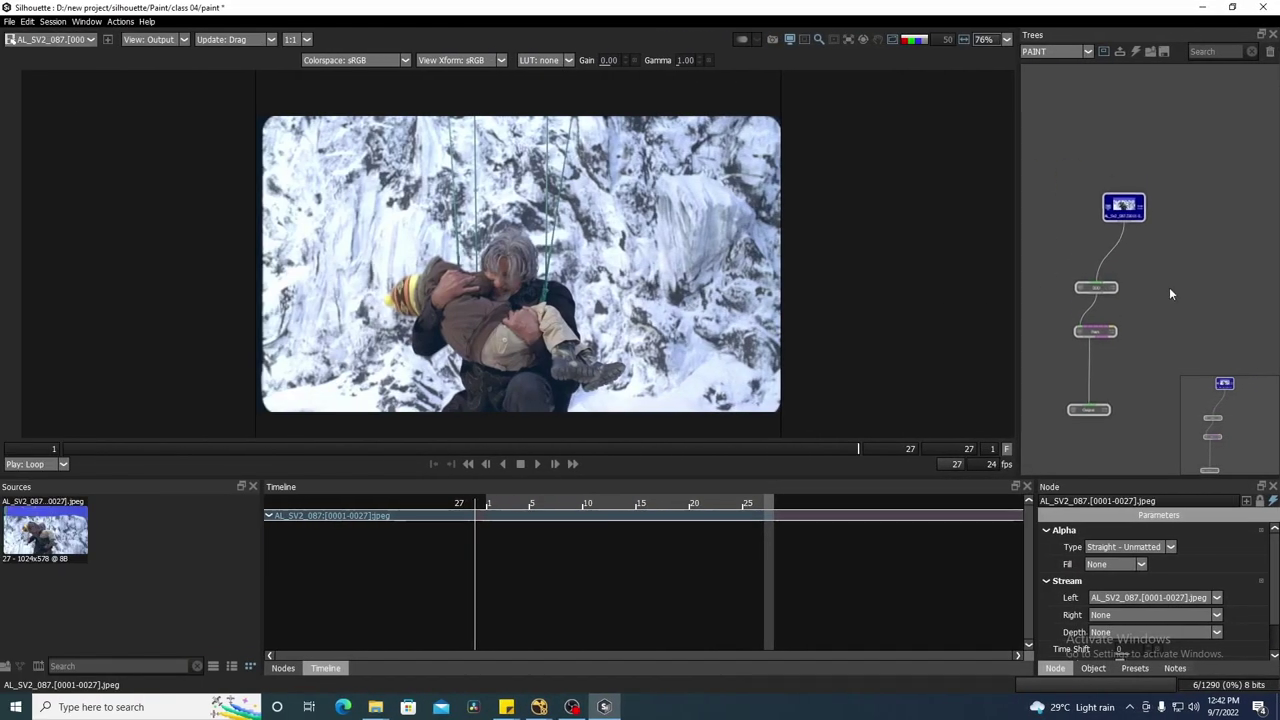
- Open the Paint node in Silhouette and examine the full height of the cleaned, extended rock wall
{"action": "scroll", "coordinate": [1178, 291], "scroll_direction": "up", "scroll_amount": 2}
{"action": "double_click", "coordinate": [1070, 370]}
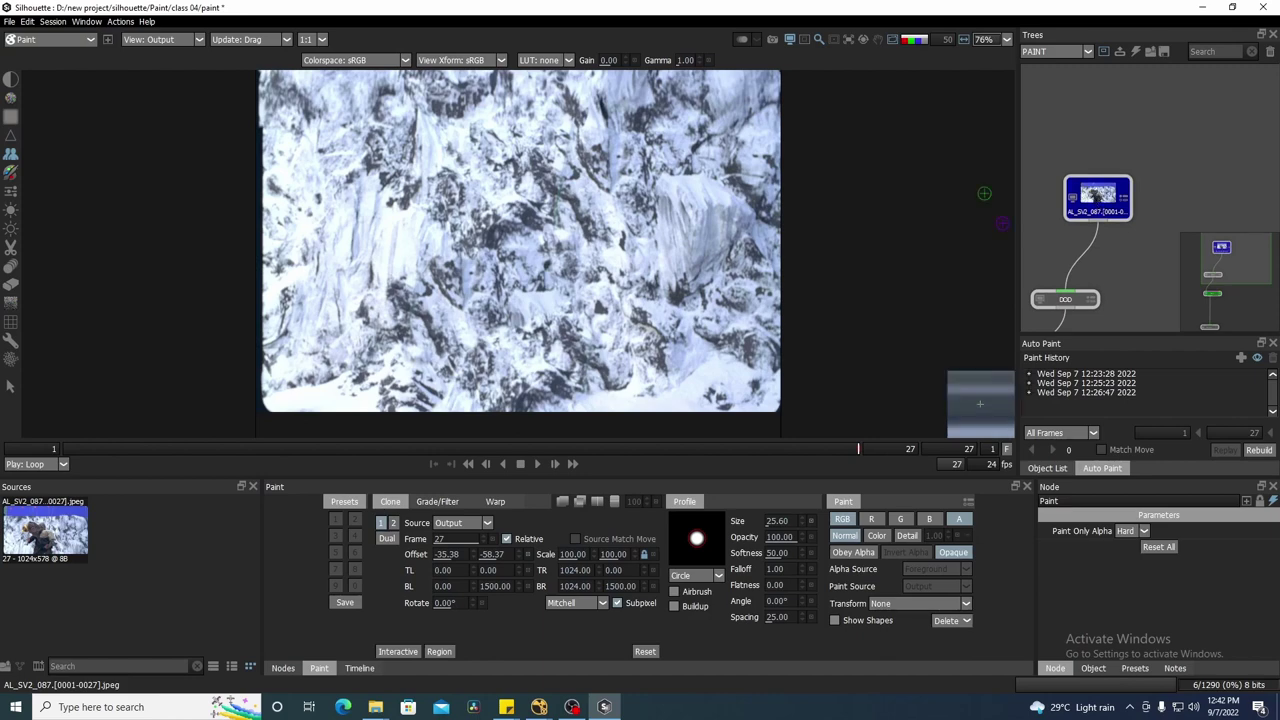
{"action": "scroll", "coordinate": [543, 236], "scroll_direction": "down", "scroll_amount": 3}
{"action": "left_click_drag", "start_coordinate": [541, 240], "coordinate": [562, 282]}
{"action": "scroll", "coordinate": [566, 276], "scroll_direction": "up", "scroll_amount": 1}
{"action": "left_click_drag", "start_coordinate": [626, 214], "coordinate": [600, 237]}
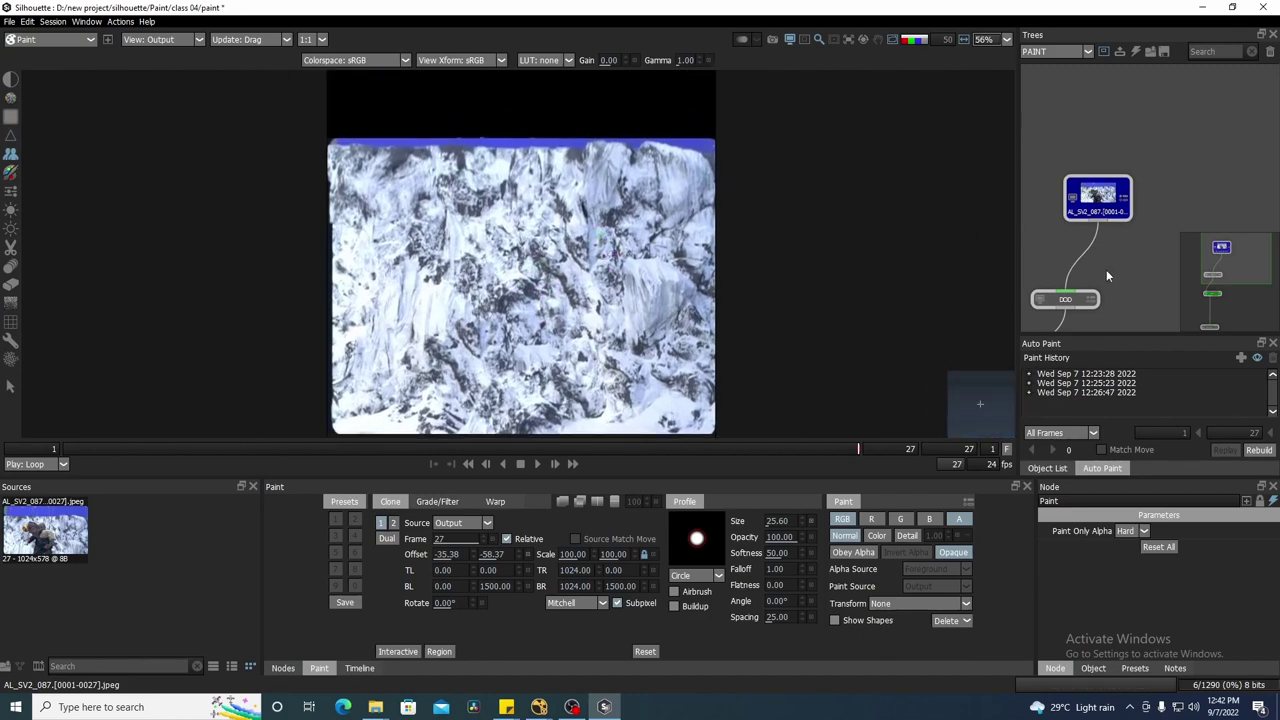
- Dock the Auto Paint panel beside the Sources panel and bring the whole node tree into view
{"action": "mouse_move", "coordinate": [1134, 345]}
{"action": "left_mouse_down"}
{"action": "mouse_move", "coordinate": [246, 549]}
{"action": "mouse_move", "coordinate": [330, 530]}
{"action": "left_mouse_up"}
{"action": "left_click_drag", "start_coordinate": [1160, 249], "coordinate": [1198, 211]}
{"action": "left_click_drag", "start_coordinate": [475, 272], "coordinate": [508, 285]}
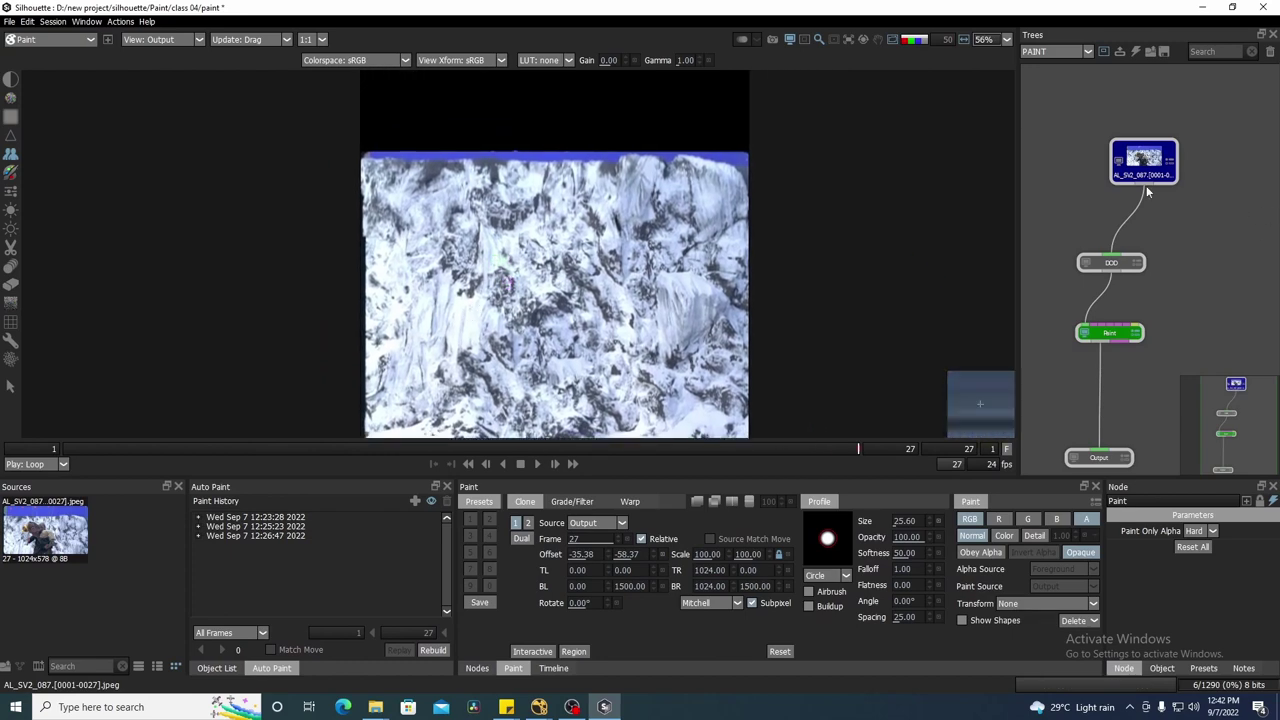
- Display the AL_SV2_087 source node's original image within its extended frame
{"action": "double_click", "coordinate": [1134, 167]}
{"action": "scroll", "coordinate": [576, 160], "scroll_direction": "down", "scroll_amount": 2}
{"action": "left_click_drag", "start_coordinate": [576, 160], "coordinate": [585, 211]}
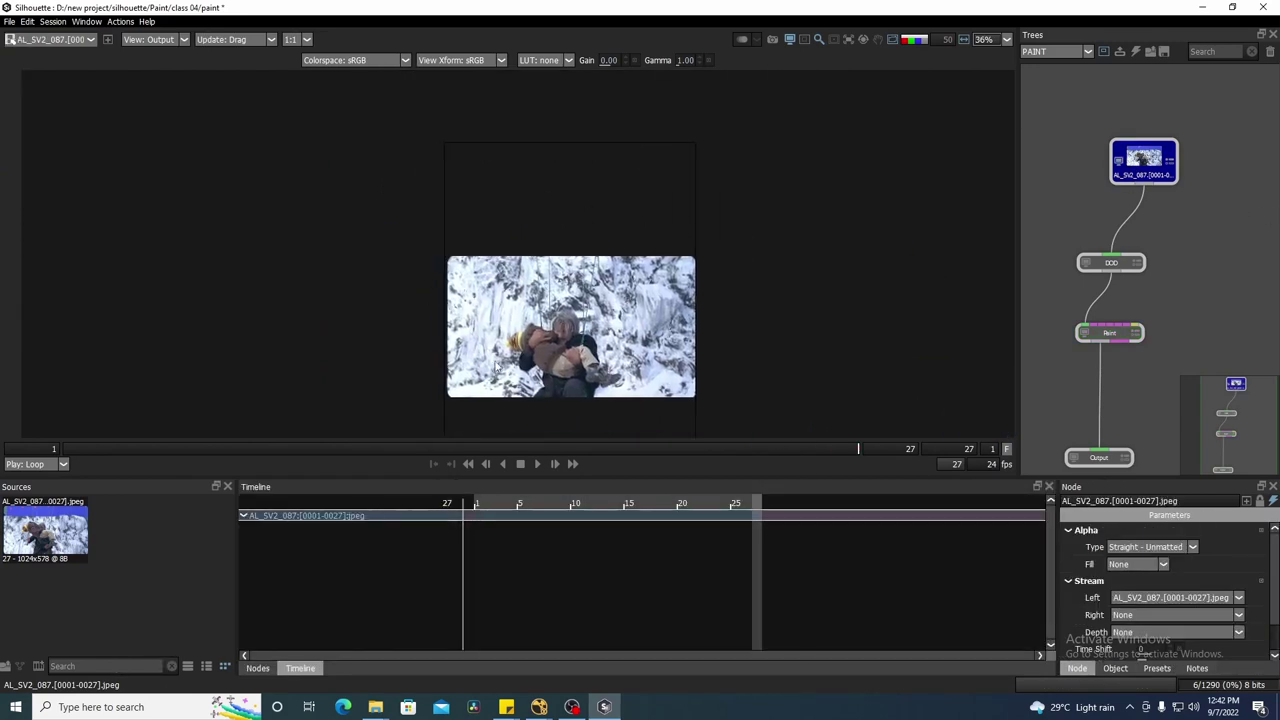
- Examine the source footage and node tree, and check which sessions the project contains
{"action": "scroll", "coordinate": [615, 240], "scroll_direction": "up", "scroll_amount": 4}
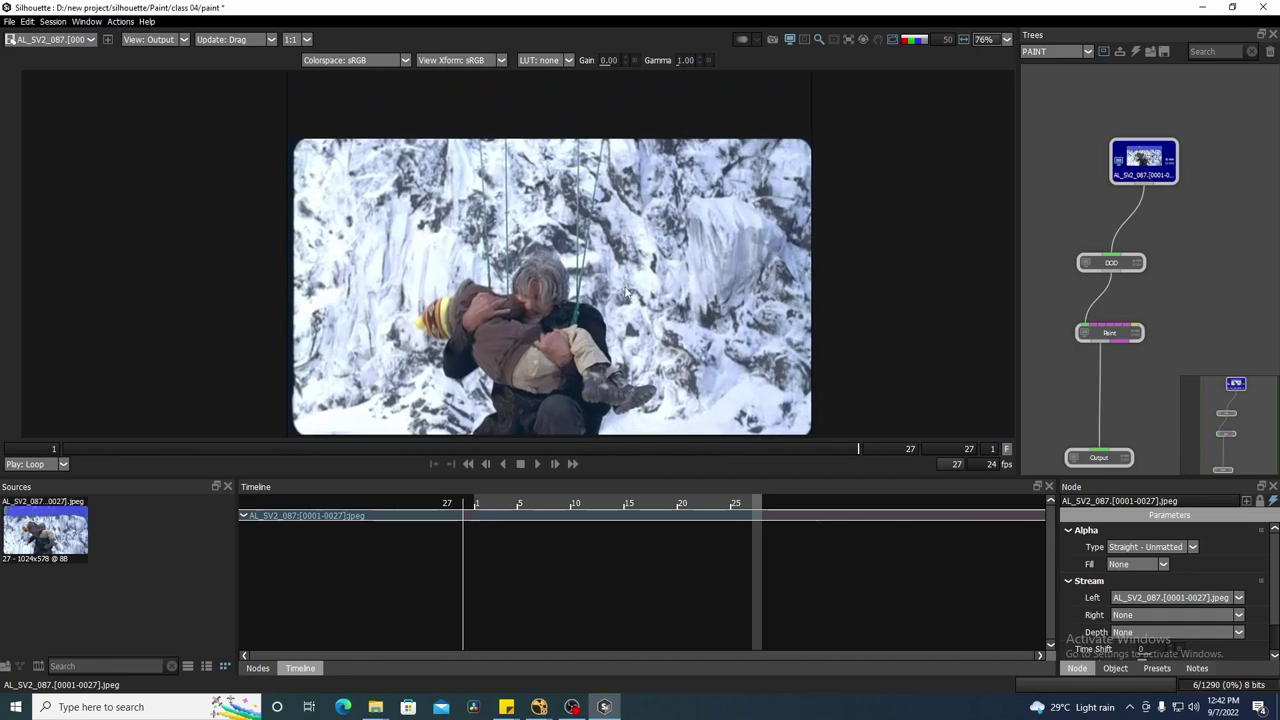
{"action": "scroll", "coordinate": [653, 263], "scroll_direction": "down", "scroll_amount": 1}
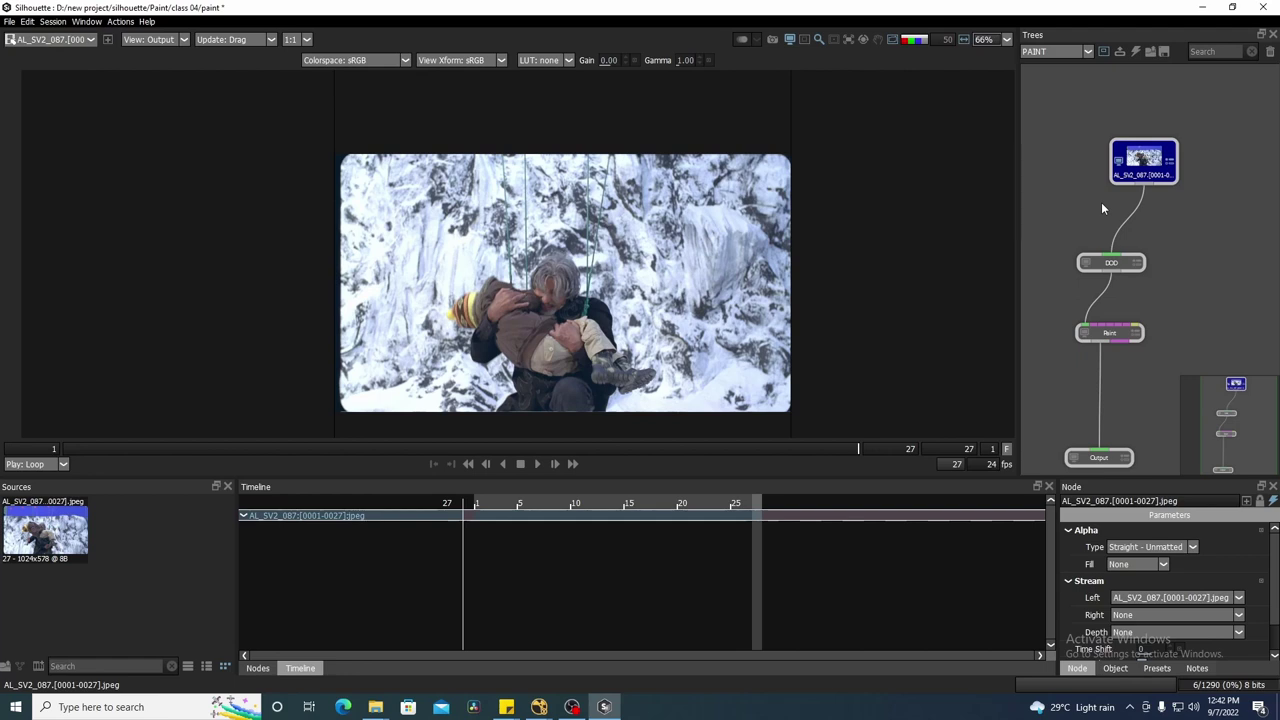
{"action": "left_click_drag", "start_coordinate": [1186, 146], "coordinate": [1175, 150]}
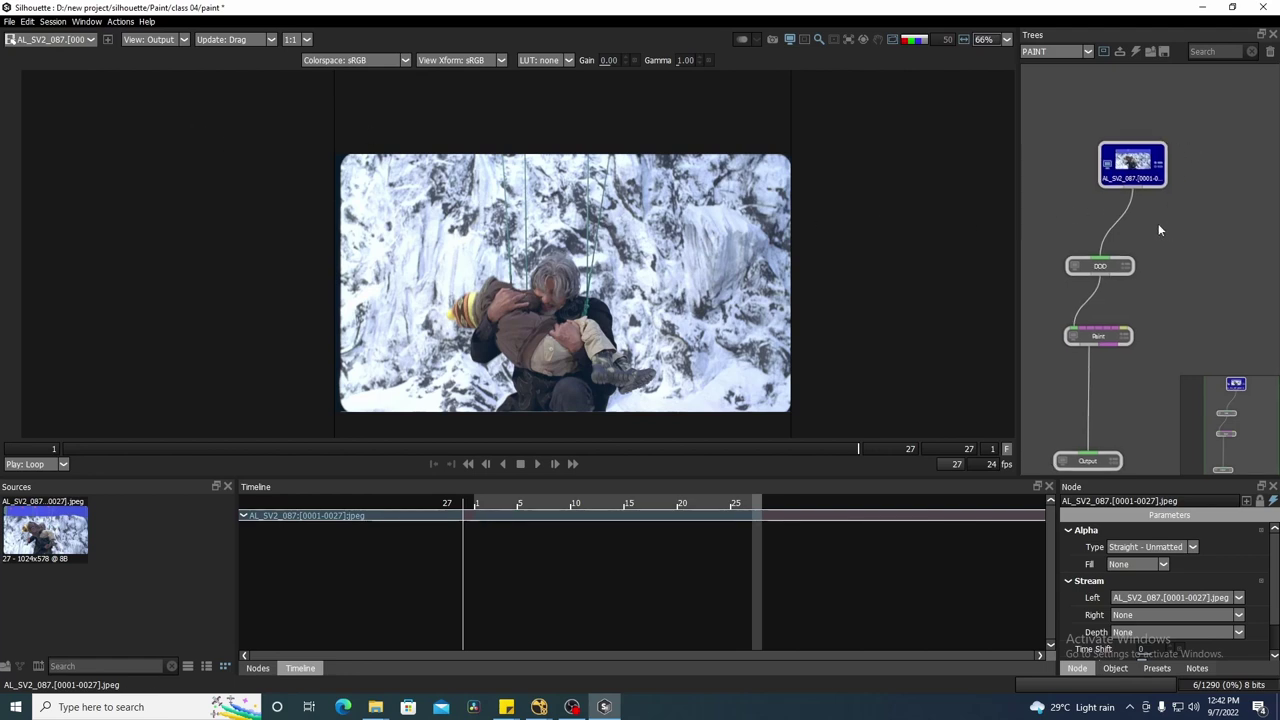
{"action": "left_click", "coordinate": [1063, 52]}
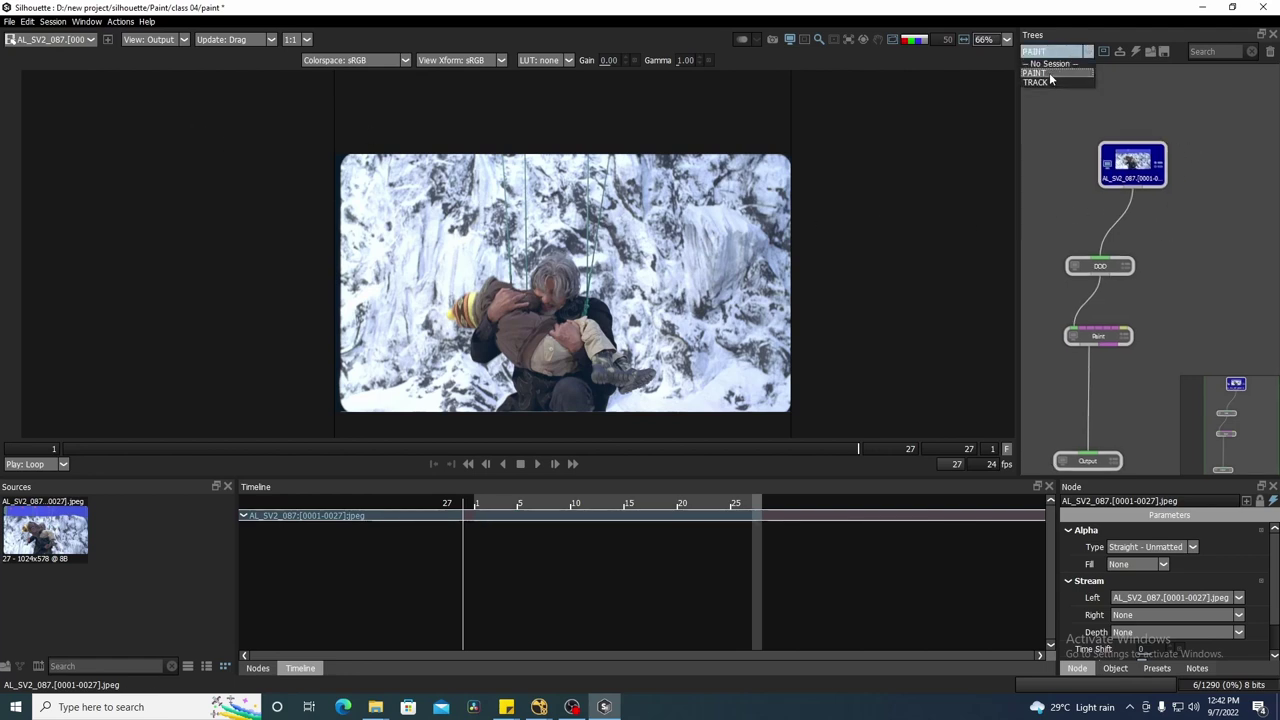
{"action": "left_click", "coordinate": [1201, 104]}
{"action": "left_click_drag", "start_coordinate": [1237, 212], "coordinate": [1161, 239]}
- Create a new 1024 x 578, 27-frame session named 001 with the None template and the Default workspace
{"action": "left_click", "coordinate": [52, 22]}
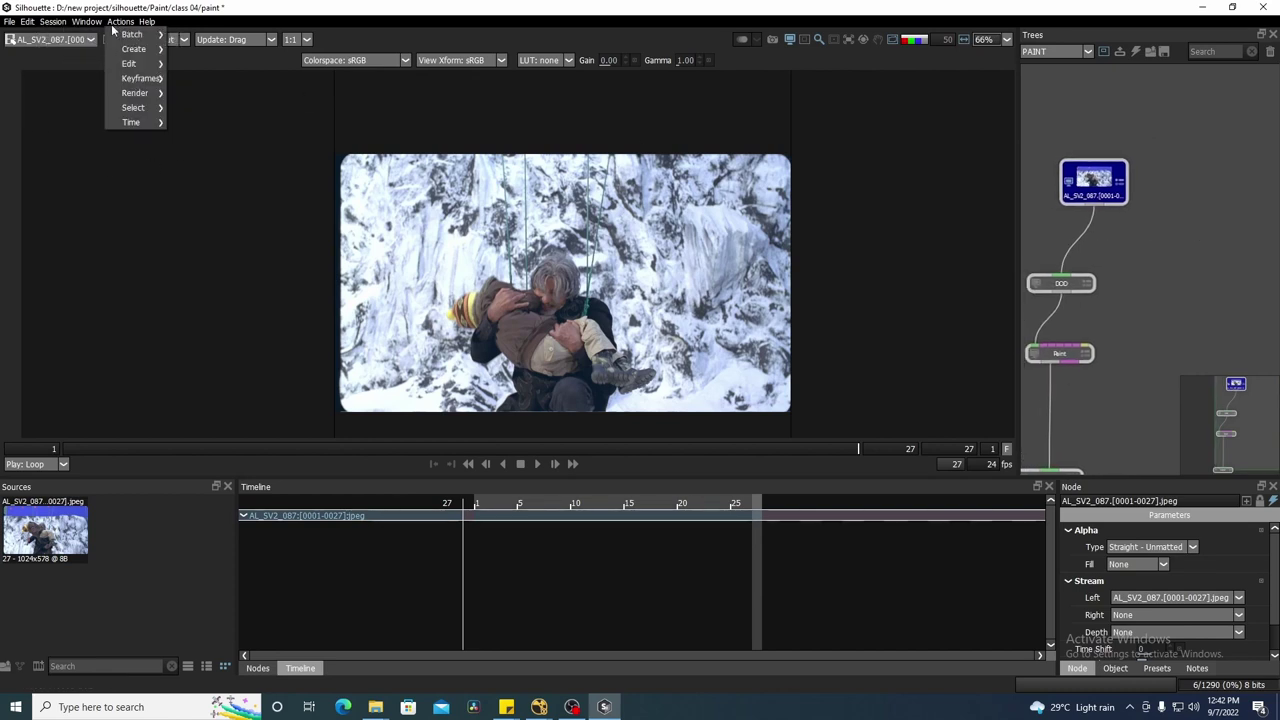
{"action": "left_click", "coordinate": [72, 36]}
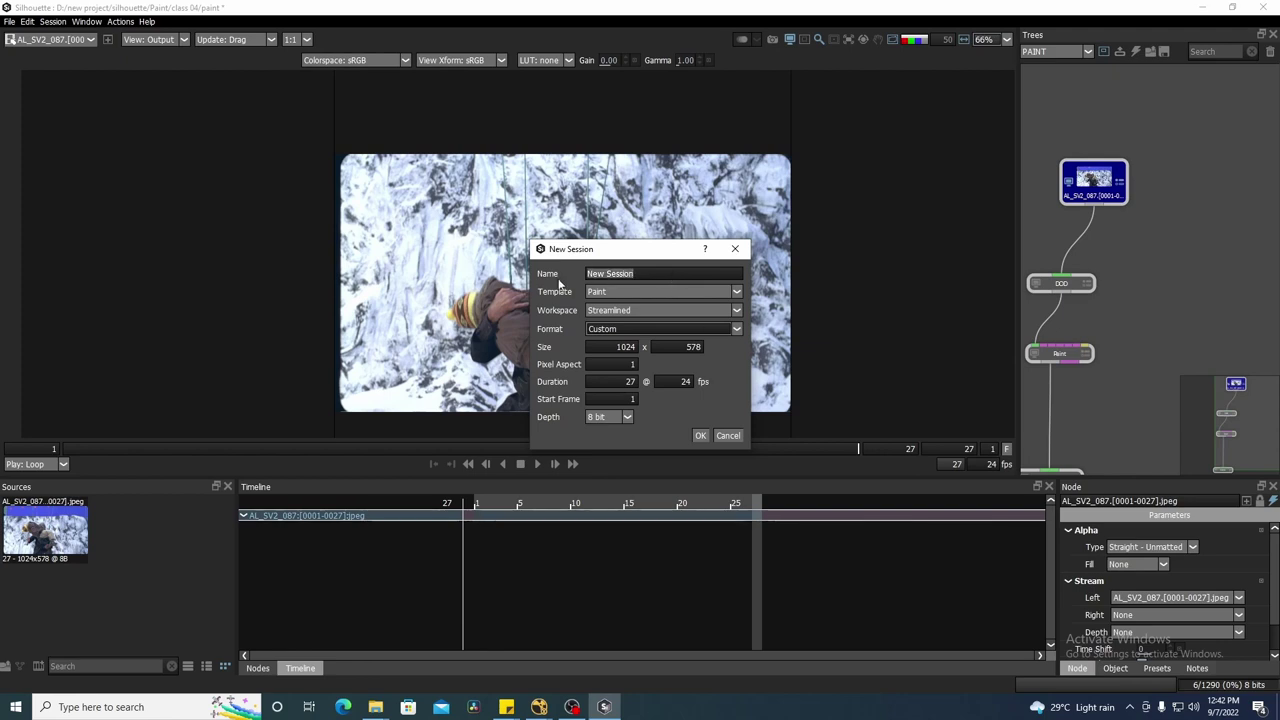
{"action": "left_click", "coordinate": [737, 292]}
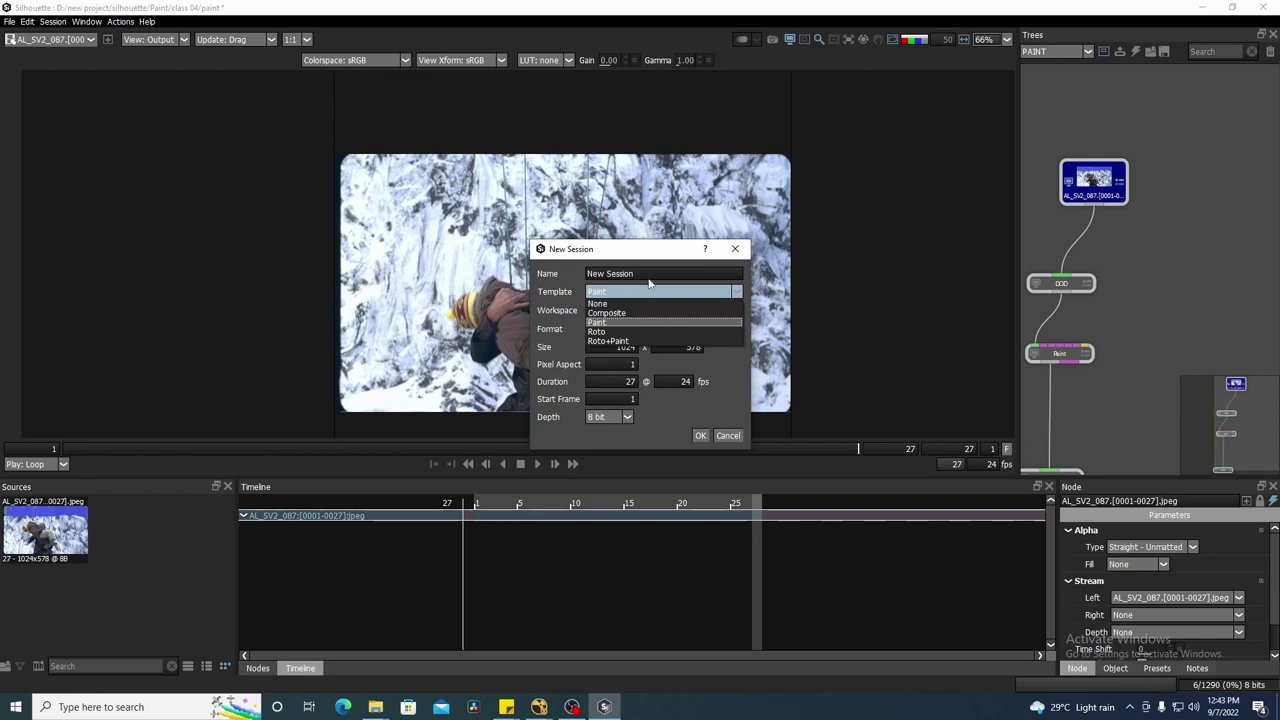
{"action": "left_click", "coordinate": [649, 285]}
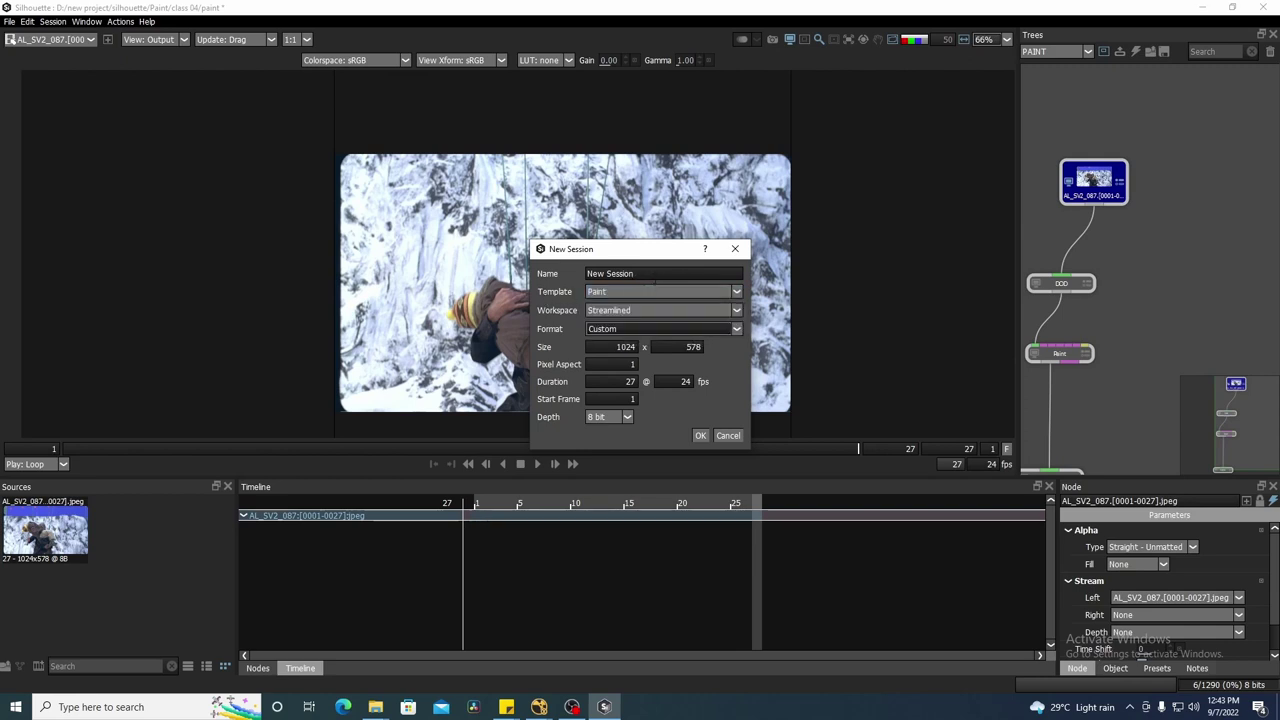
{"action": "left_click", "coordinate": [635, 294]}
{"action": "left_click", "coordinate": [623, 298]}
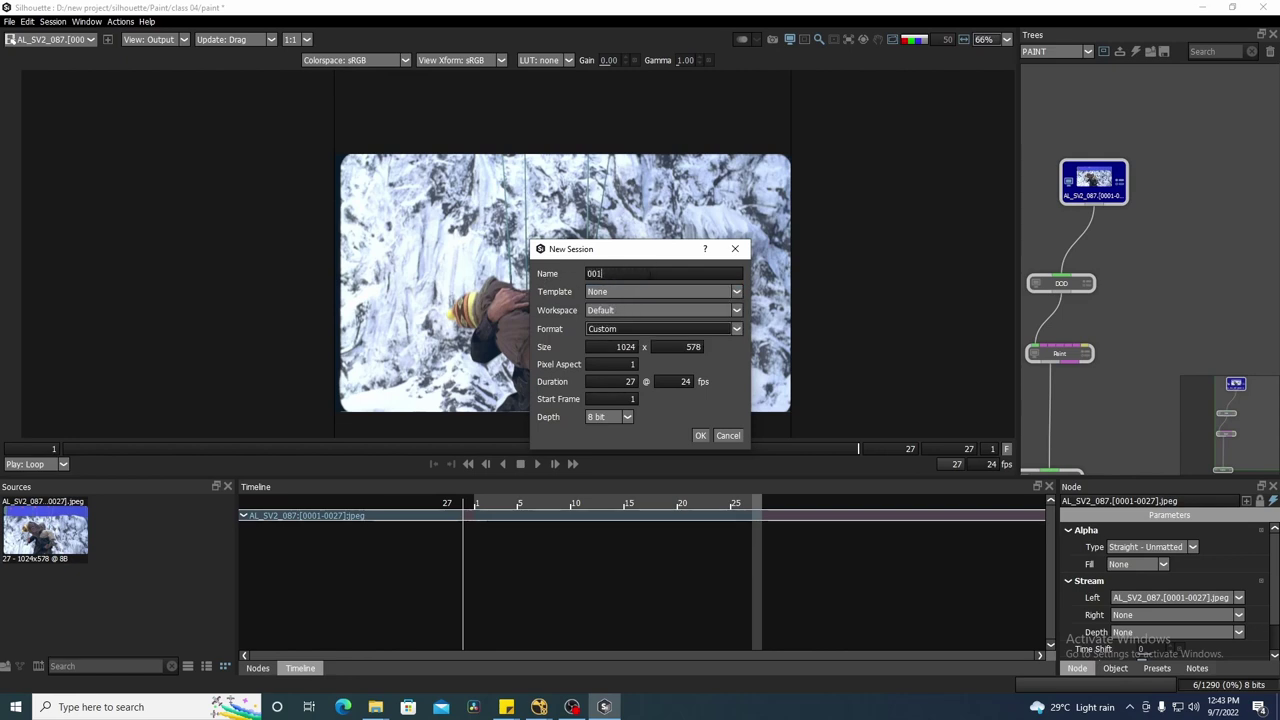
{"action": "left_click", "coordinate": [701, 436]}
- Compare the PAINT session's frame and node tree with session 001, finishing with session 001 displayed
{"action": "left_click_drag", "start_coordinate": [597, 283], "coordinate": [677, 290]}
{"action": "scroll", "coordinate": [617, 270], "scroll_direction": "down", "scroll_amount": 2}
{"action": "left_click_drag", "start_coordinate": [1206, 319], "coordinate": [1179, 325]}
{"action": "left_click_drag", "start_coordinate": [1118, 286], "coordinate": [1146, 243]}
{"action": "left_click_drag", "start_coordinate": [655, 280], "coordinate": [677, 270]}
{"action": "left_click", "coordinate": [1045, 52]}
{"action": "left_click", "coordinate": [1038, 82]}
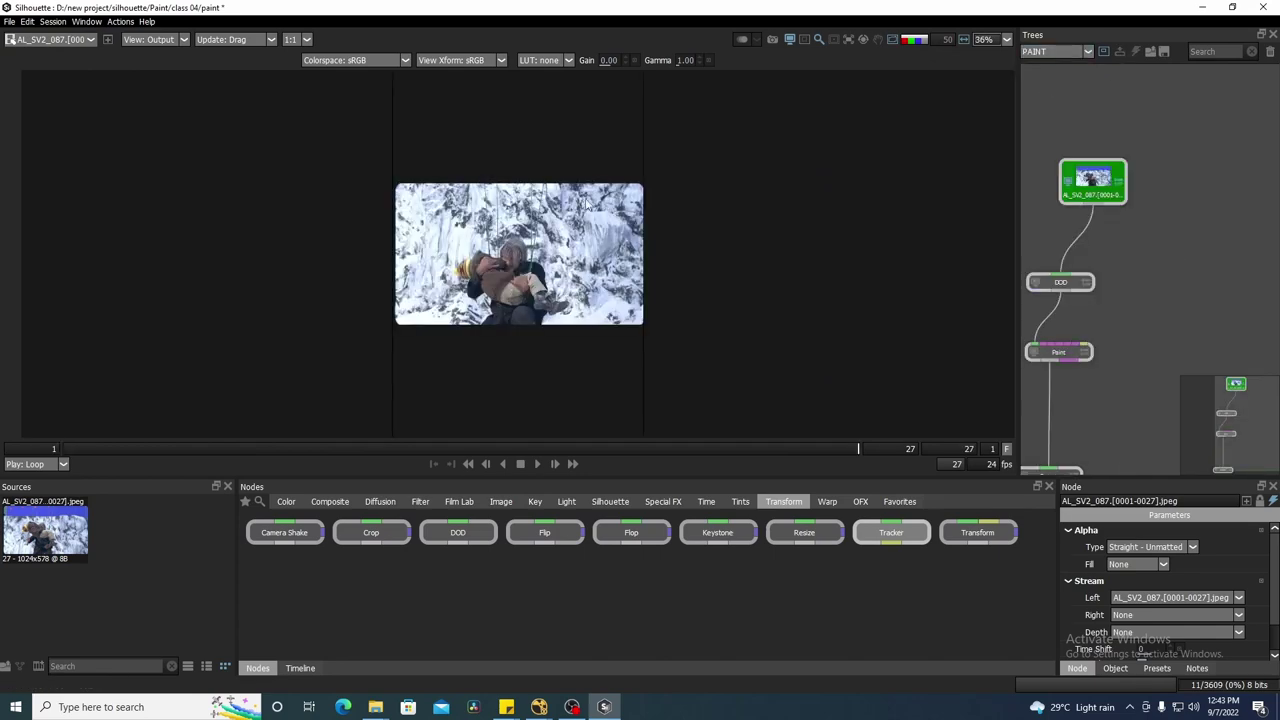
{"action": "left_click", "coordinate": [1072, 52]}
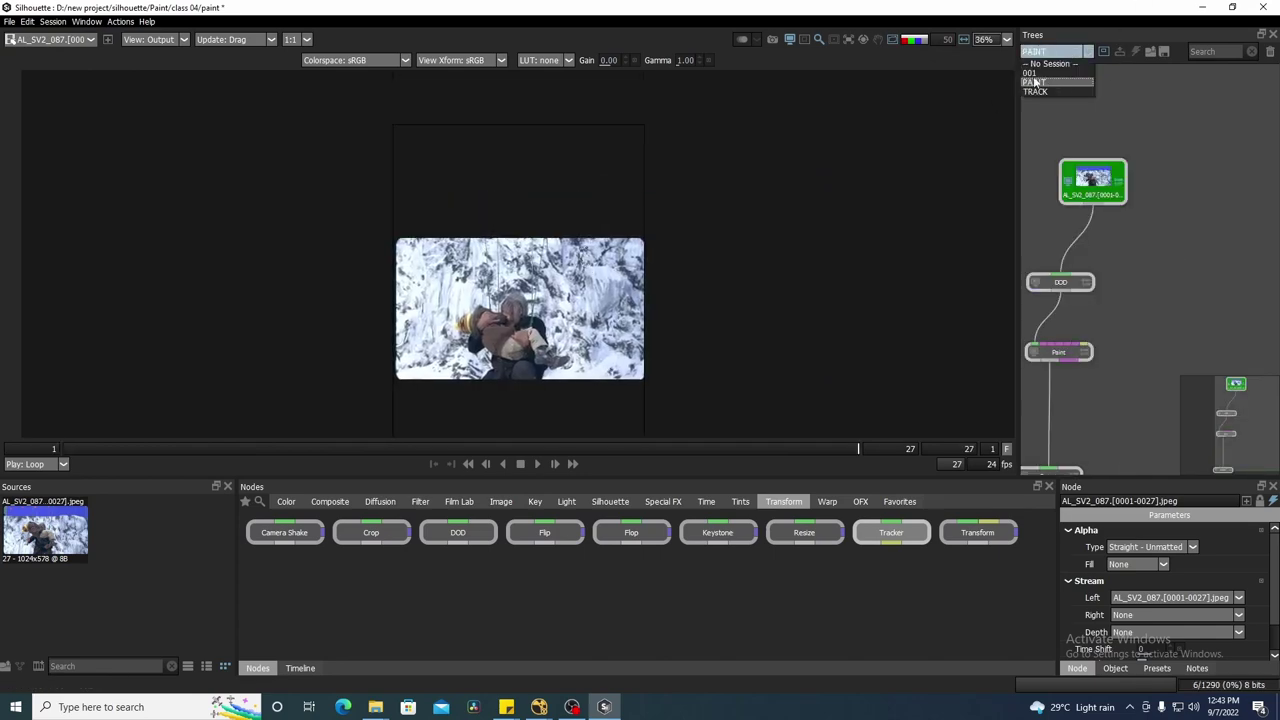
{"action": "left_click", "coordinate": [1041, 74]}
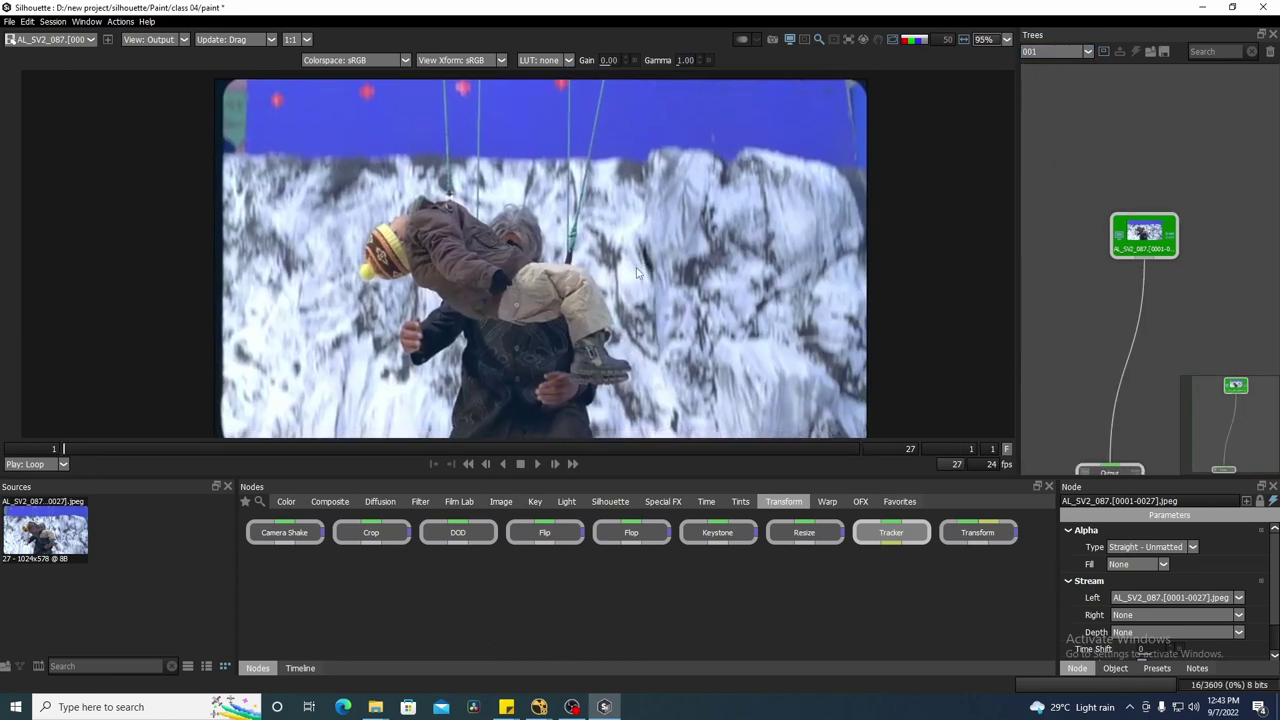
- Branch a Tracker node off the AL_SV2_087 source node and add a layer to it at frame 27
{"action": "left_click_drag", "start_coordinate": [691, 207], "coordinate": [668, 215]}
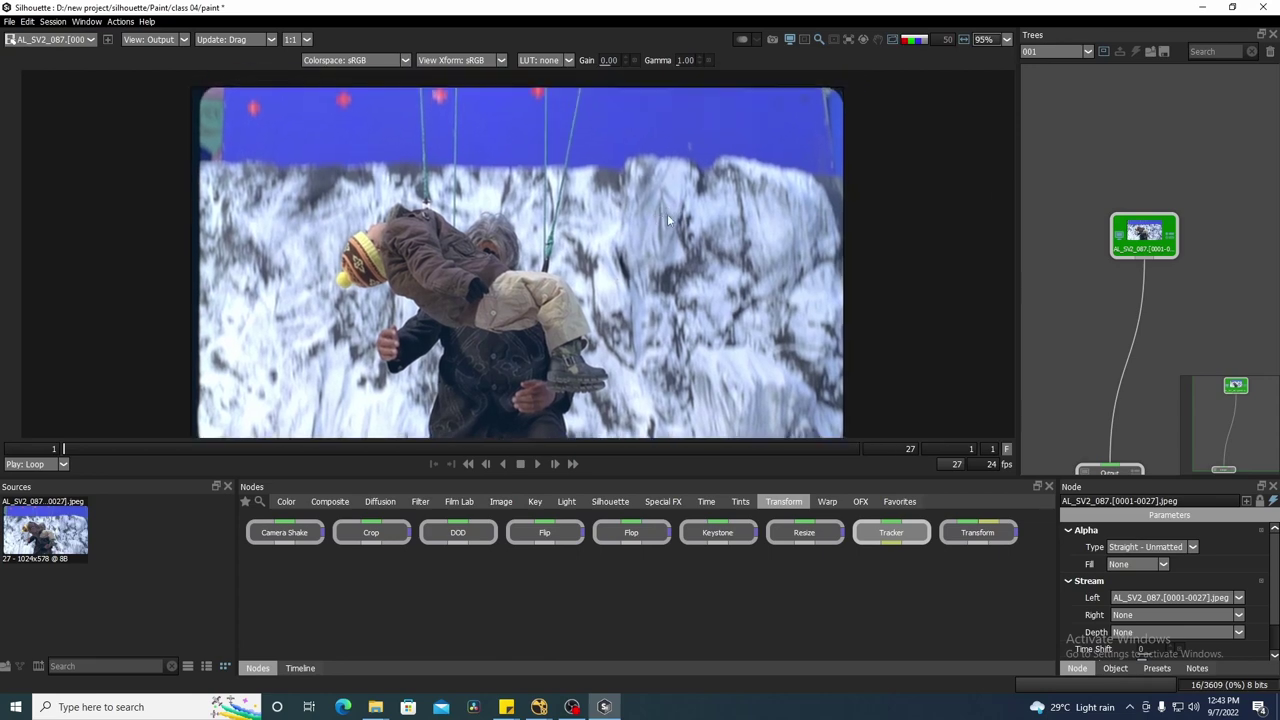
{"action": "left_click_drag", "start_coordinate": [1150, 289], "coordinate": [1143, 264]}
{"action": "left_click_drag", "start_coordinate": [1141, 209], "coordinate": [1154, 198]}
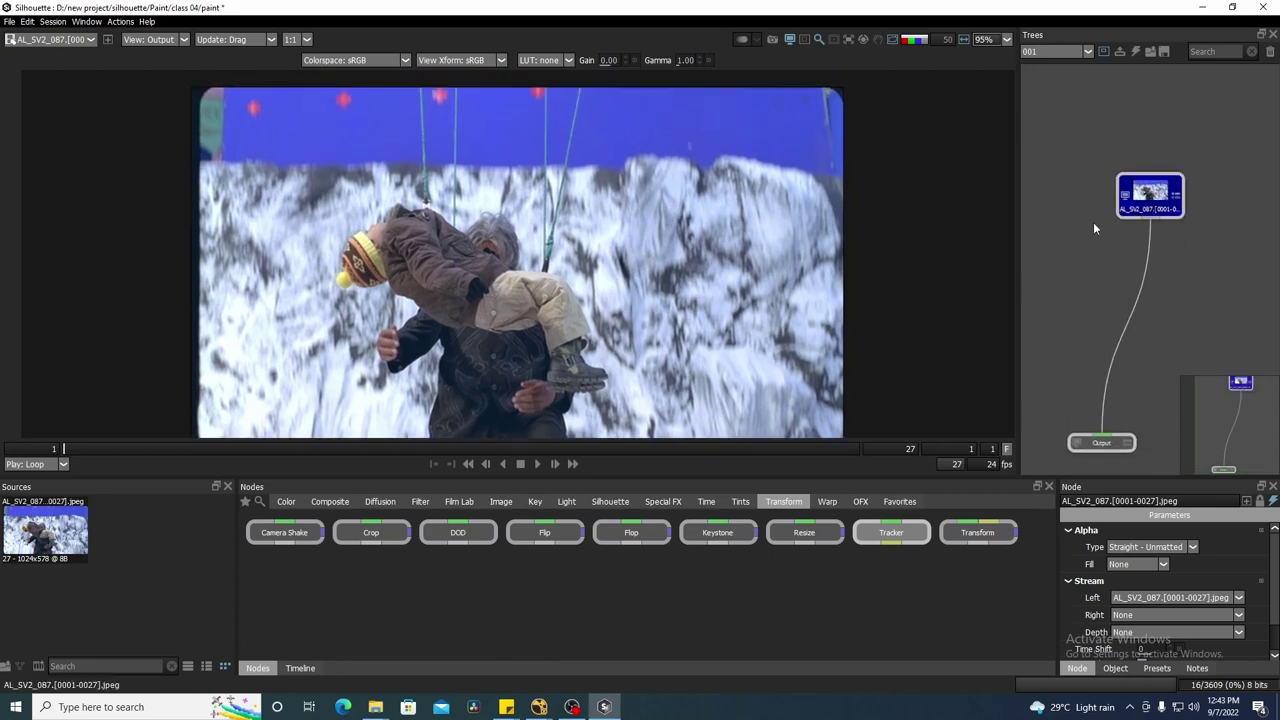
{"action": "scroll", "coordinate": [752, 290], "scroll_direction": "down", "scroll_amount": 2}
{"action": "scroll", "coordinate": [755, 292], "scroll_direction": "up", "scroll_amount": 1}
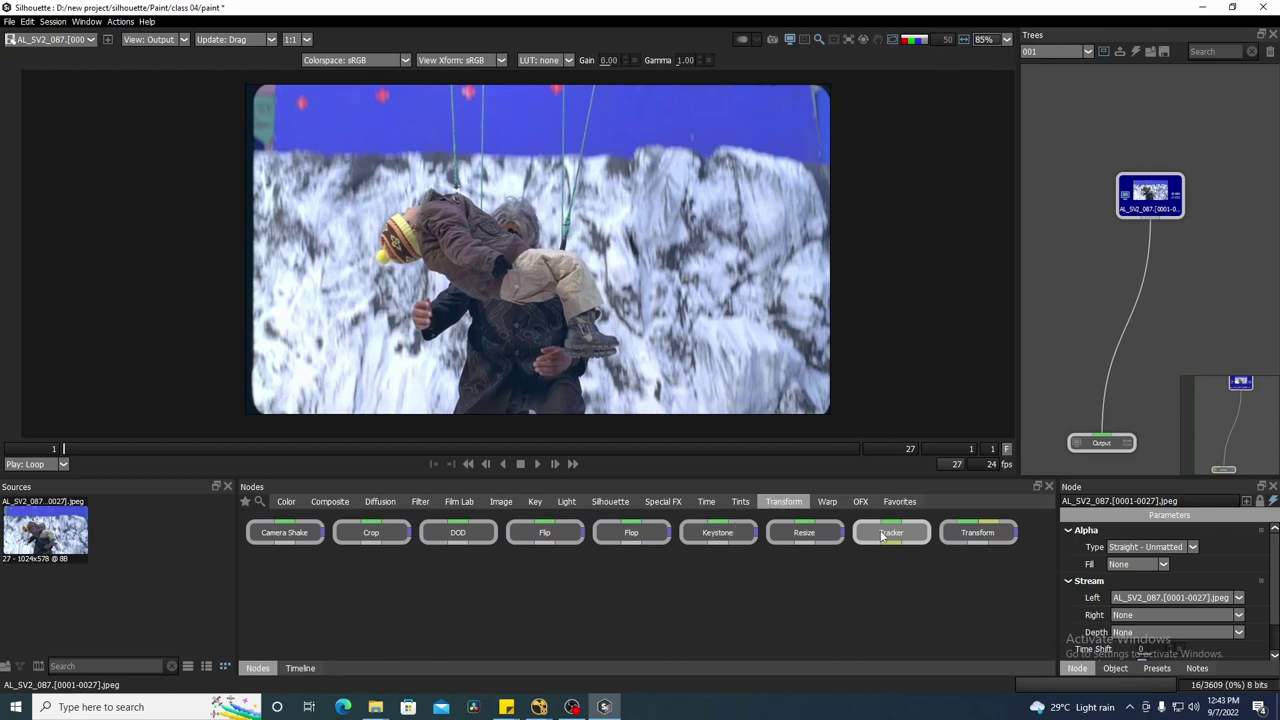
{"action": "left_click_drag", "start_coordinate": [882, 536], "coordinate": [1151, 221]}
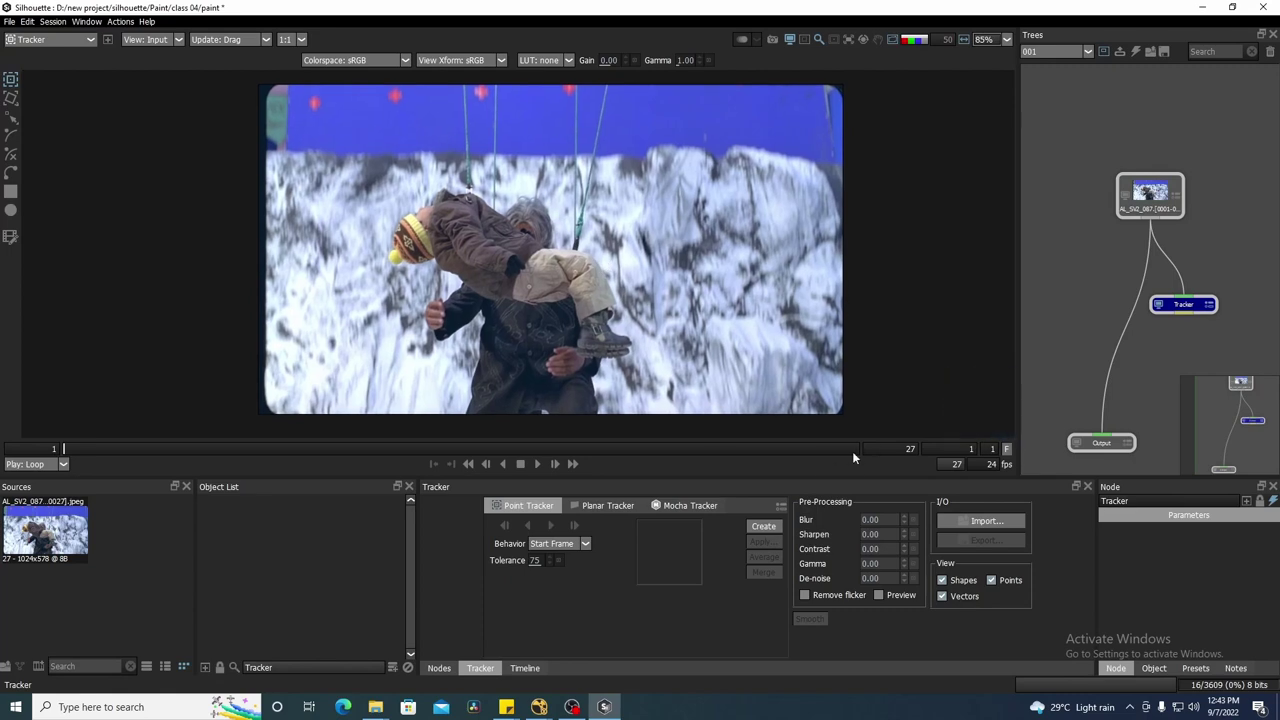
{"action": "left_click", "coordinate": [856, 451]}
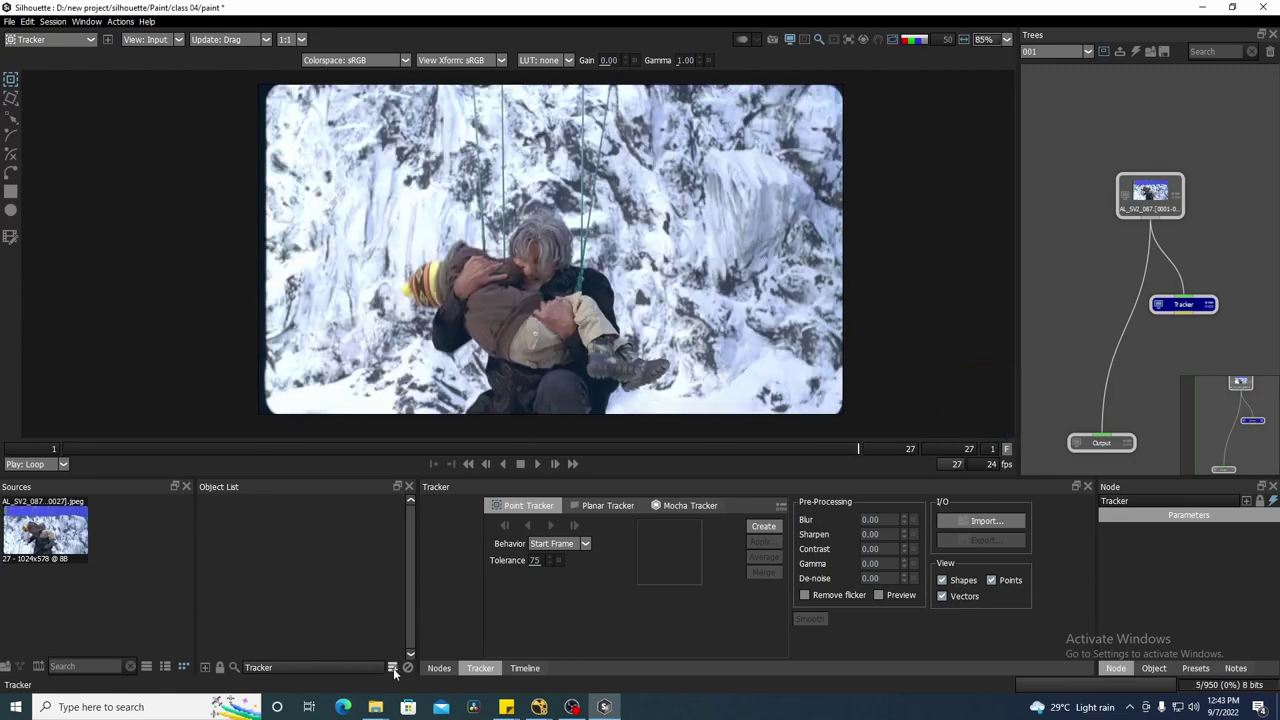
{"action": "left_click", "coordinate": [392, 667]}
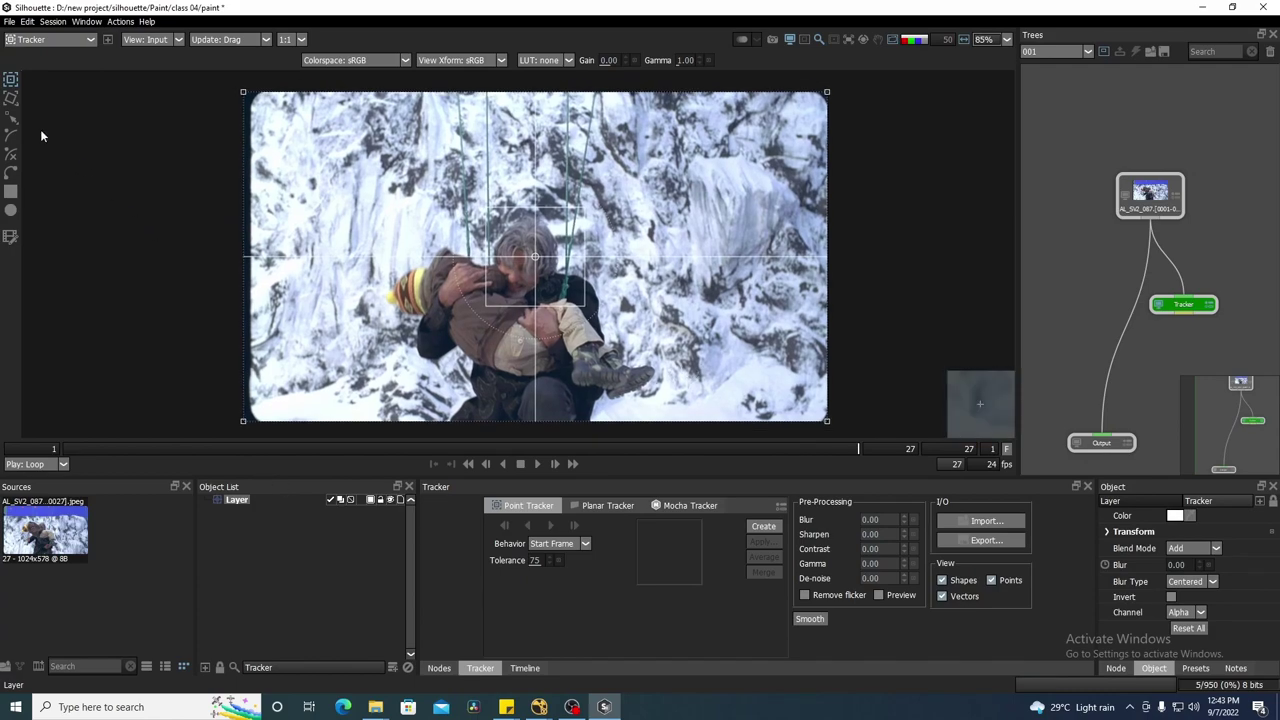
- Examine the rock wall between frames 1 and 27 for a trackable dark detail beside the wires
{"action": "scroll", "coordinate": [752, 250], "scroll_direction": "up", "scroll_amount": 5}
{"action": "left_click_drag", "start_coordinate": [664, 382], "coordinate": [678, 414]}
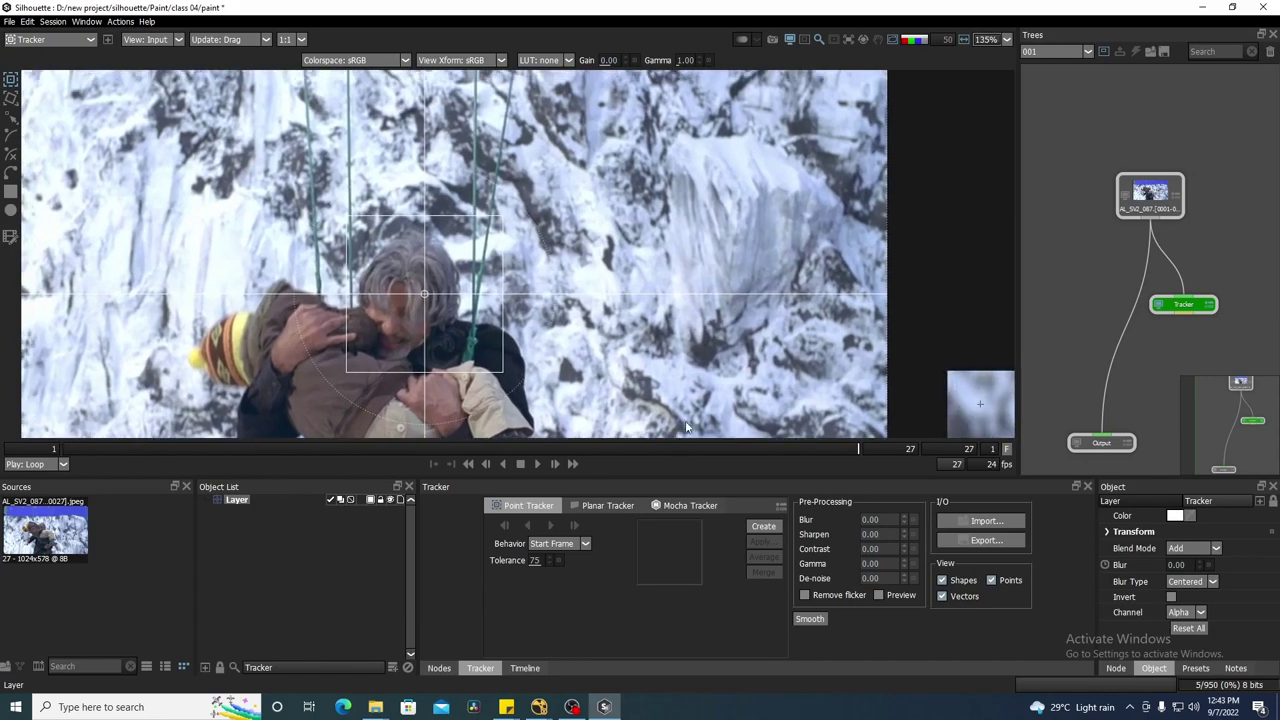
{"action": "left_click_drag", "start_coordinate": [854, 450], "coordinate": [3, 446]}
{"action": "left_click_drag", "start_coordinate": [686, 420], "coordinate": [664, 250]}
{"action": "left_click_drag", "start_coordinate": [836, 447], "coordinate": [881, 461]}
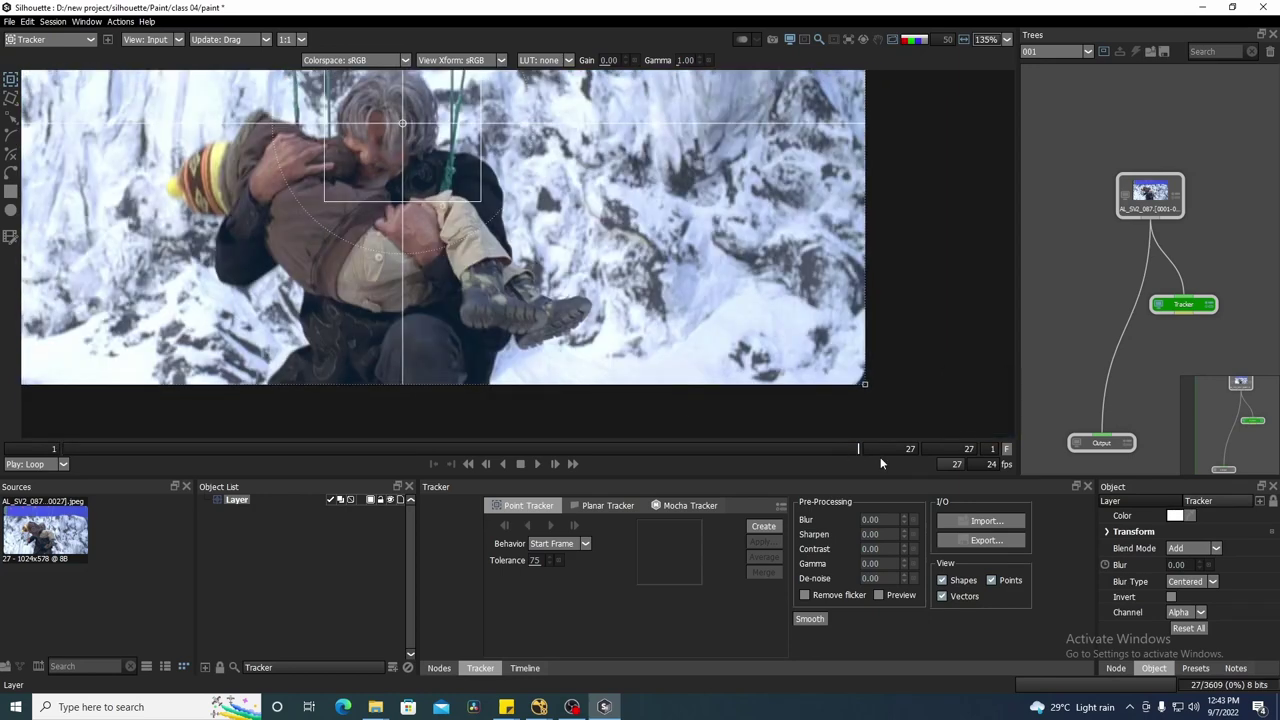
{"action": "left_click_drag", "start_coordinate": [698, 80], "coordinate": [719, 248]}
{"action": "left_click_drag", "start_coordinate": [710, 134], "coordinate": [719, 191]}
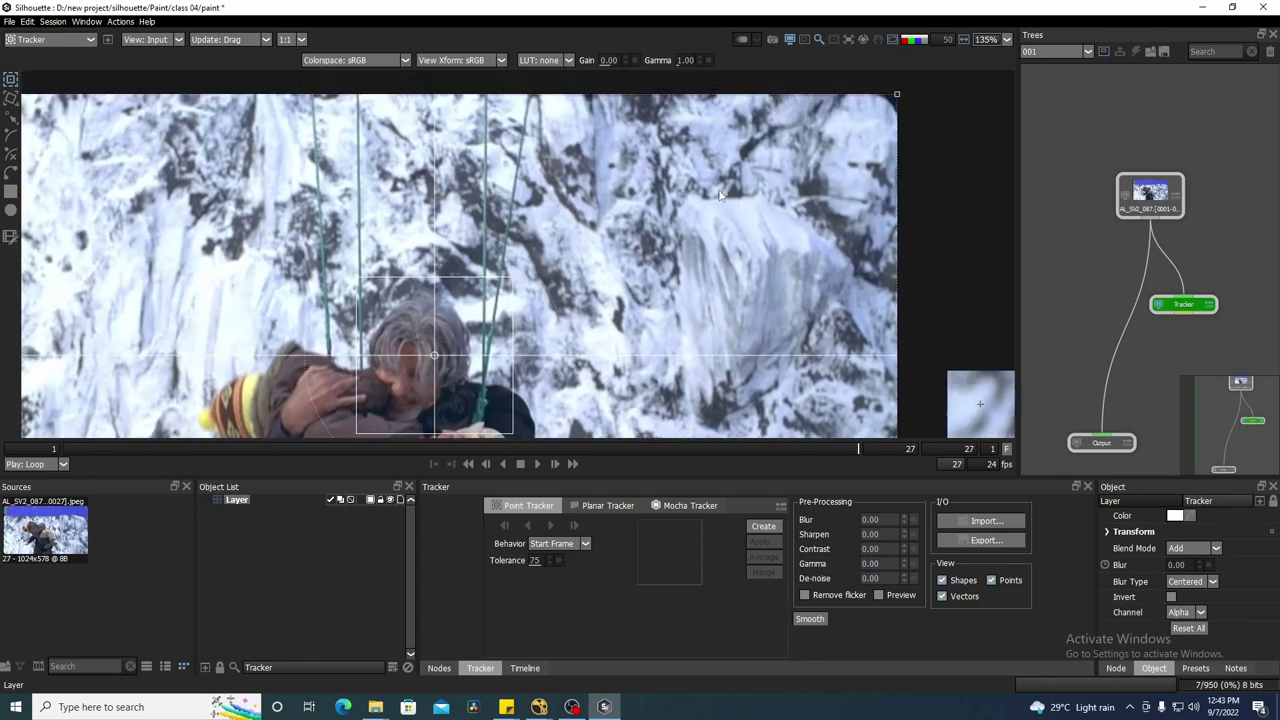
{"action": "left_click_drag", "start_coordinate": [827, 453], "coordinate": [855, 396]}
{"action": "left_click_drag", "start_coordinate": [621, 180], "coordinate": [637, 217]}
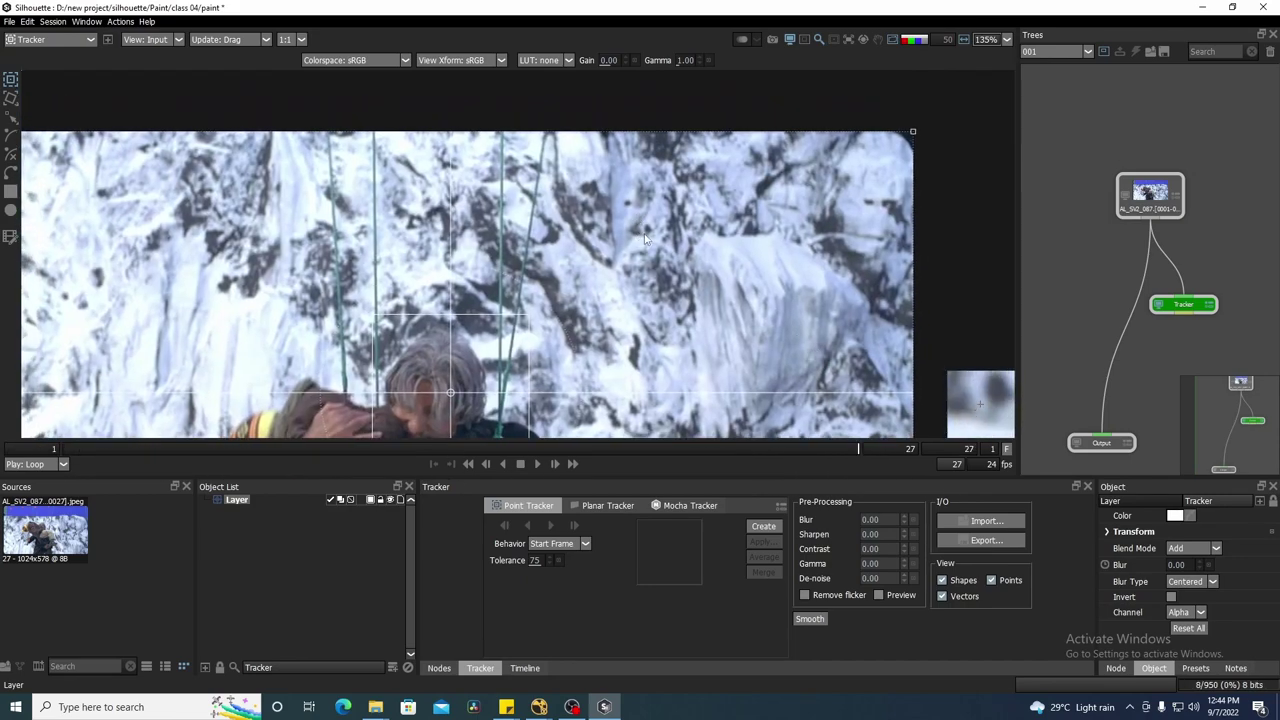
{"action": "left_click_drag", "start_coordinate": [645, 236], "coordinate": [640, 199]}
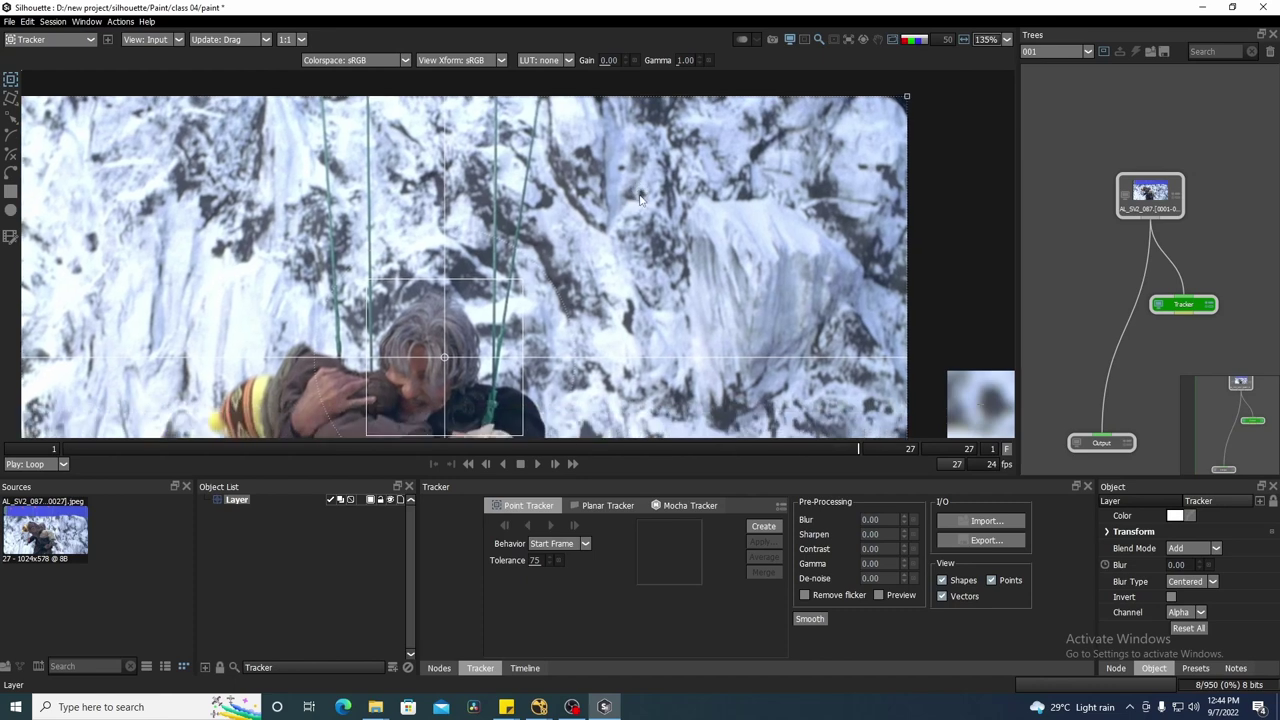
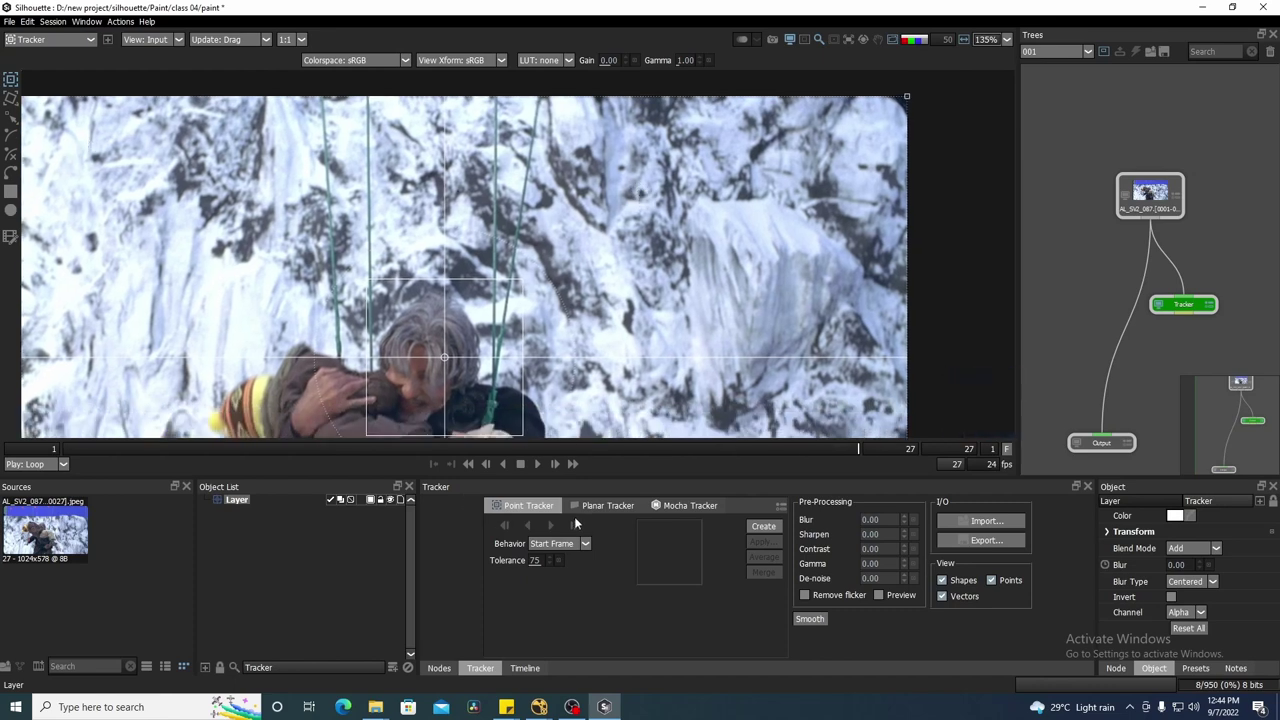
- At frame 27, place a point tracker about 32 × 34 on the dark rock spot right of the wires and track it backward to frame 1
{"action": "left_click", "coordinate": [763, 530]}
{"action": "left_click_drag", "start_coordinate": [444, 357], "coordinate": [657, 214]}
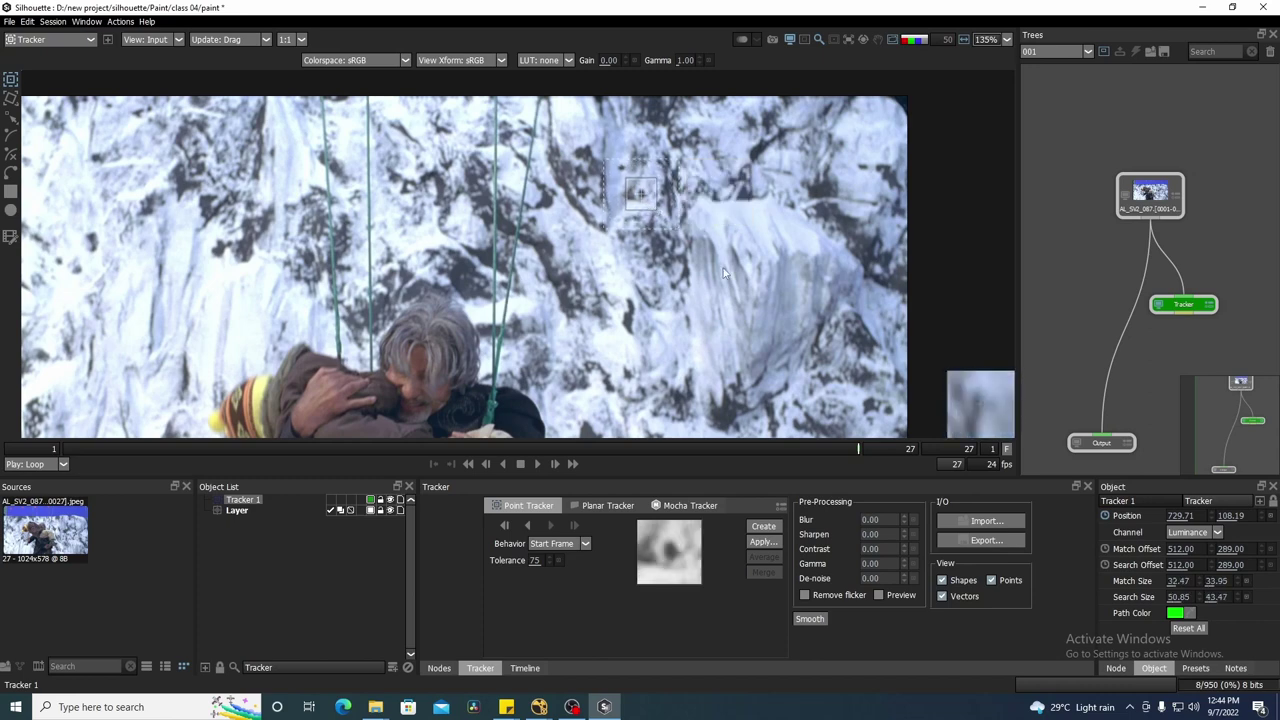
{"action": "left_click_drag", "start_coordinate": [704, 251], "coordinate": [702, 241]}
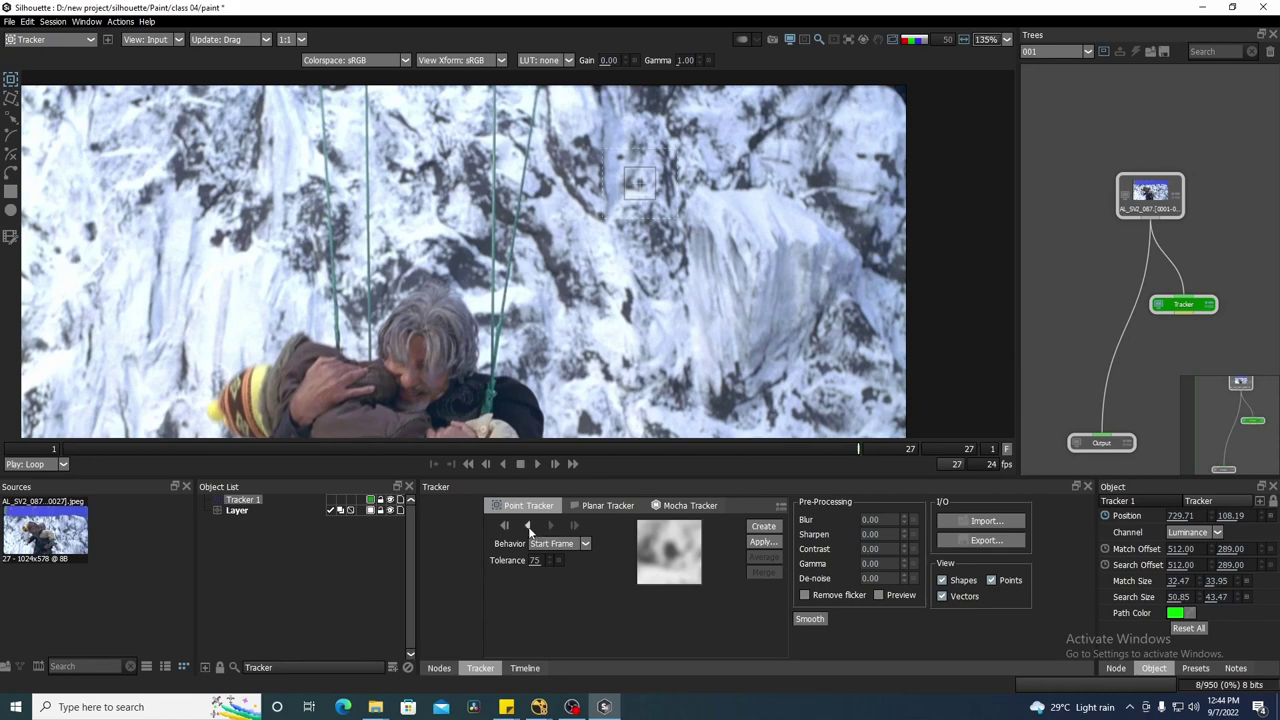
{"action": "left_click", "coordinate": [528, 526]}
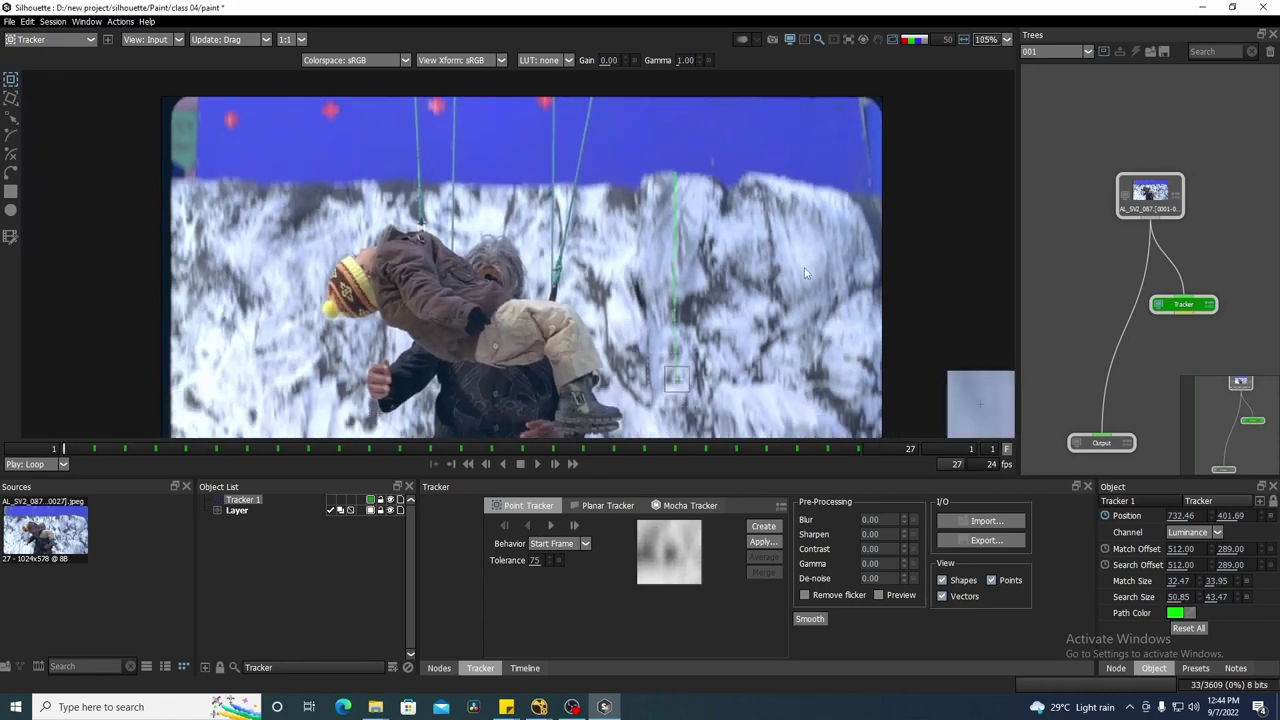
- Scrub between frames 1 and 27 to check the first tracker's path and the rock wall's left side for another trackable spot
{"action": "left_click_drag", "start_coordinate": [820, 478], "coordinate": [858, 449]}
{"action": "left_click_drag", "start_coordinate": [727, 284], "coordinate": [788, 338]}
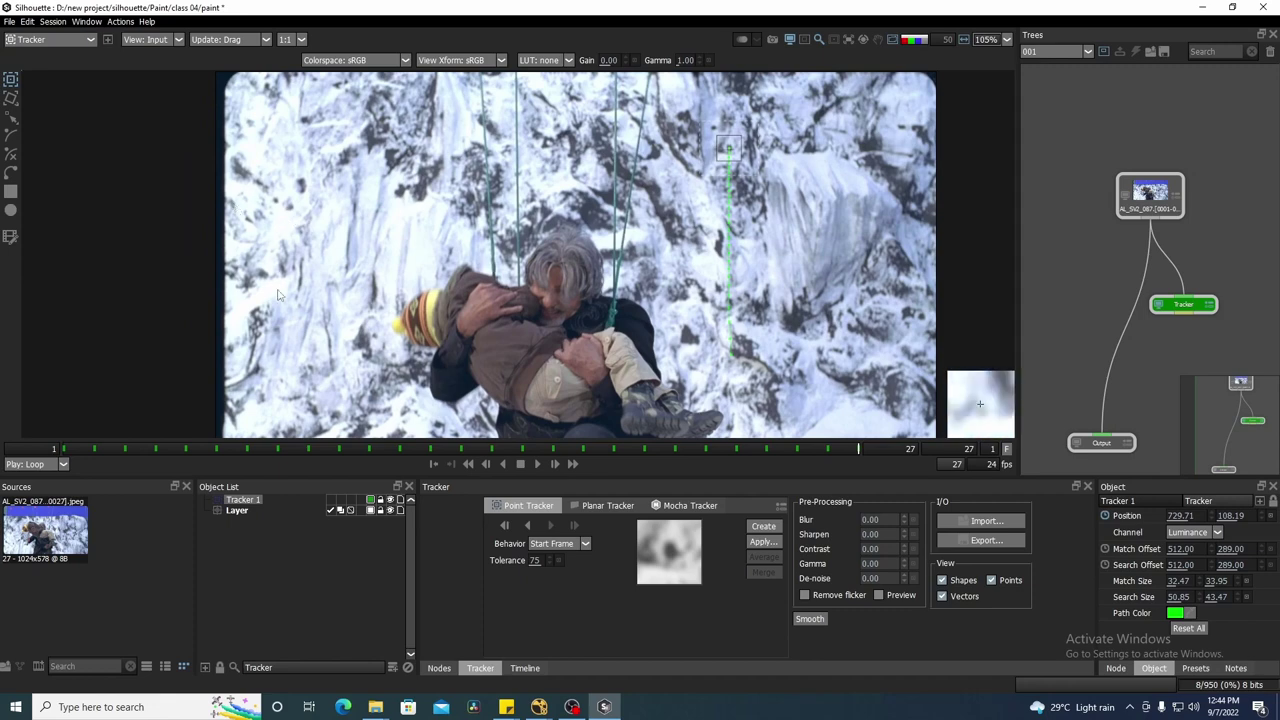
{"action": "left_click_drag", "start_coordinate": [278, 295], "coordinate": [296, 280]}
{"action": "left_click_drag", "start_coordinate": [136, 451], "coordinate": [6, 452]}
{"action": "left_click_drag", "start_coordinate": [308, 331], "coordinate": [319, 247]}
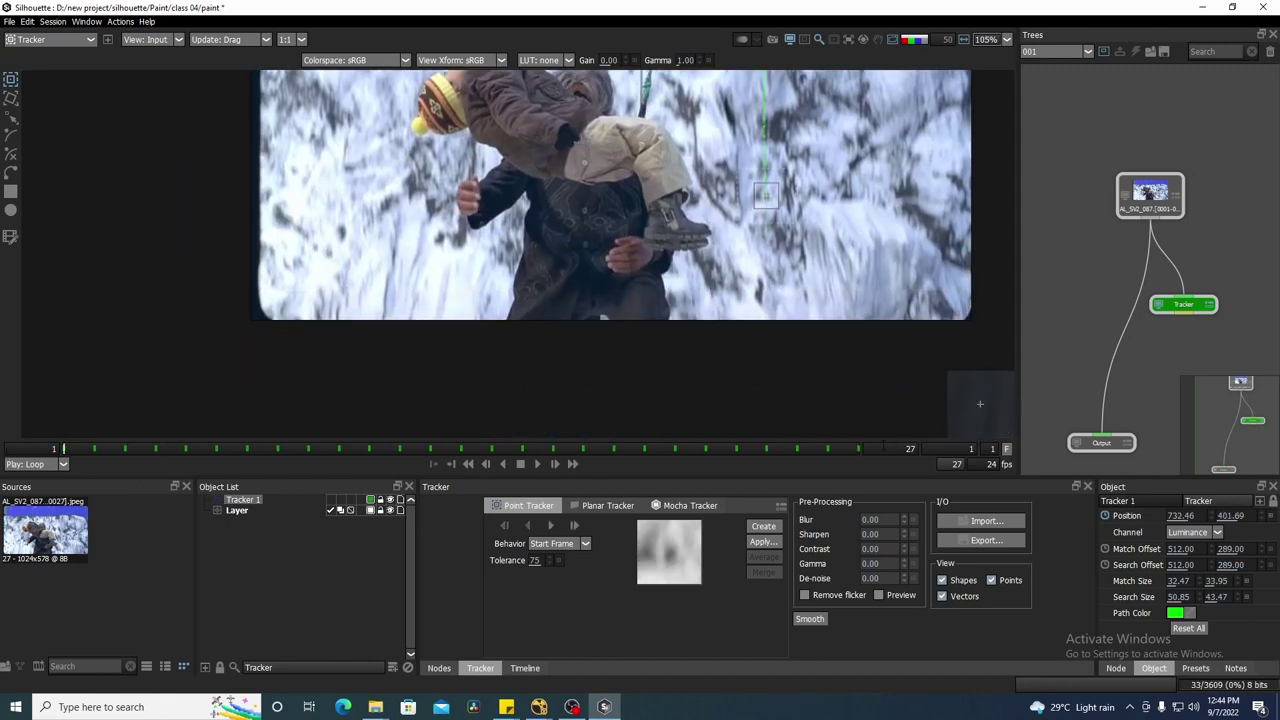
{"action": "left_click", "coordinate": [892, 451]}
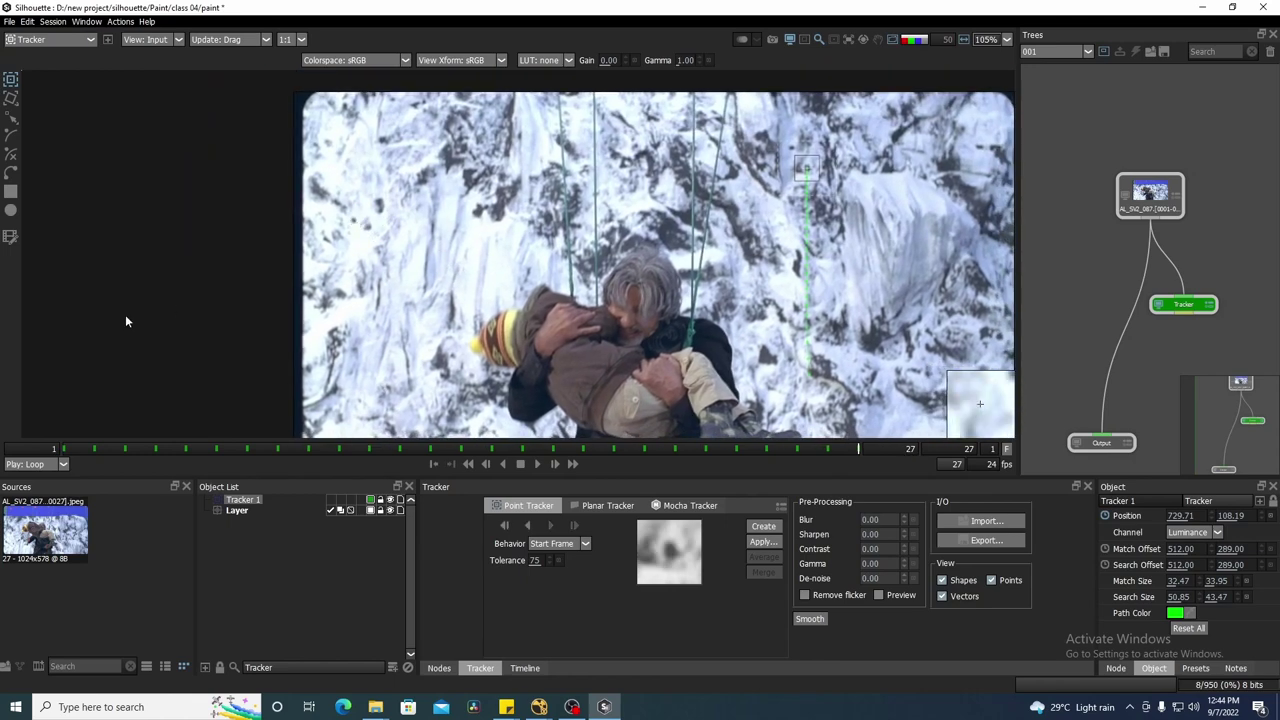
- Add a second point tracker on a left-side rock spot at frame 27, enlarge its search area to about 35 × 46, and track backward to frame 1
{"action": "left_click", "coordinate": [352, 219]}
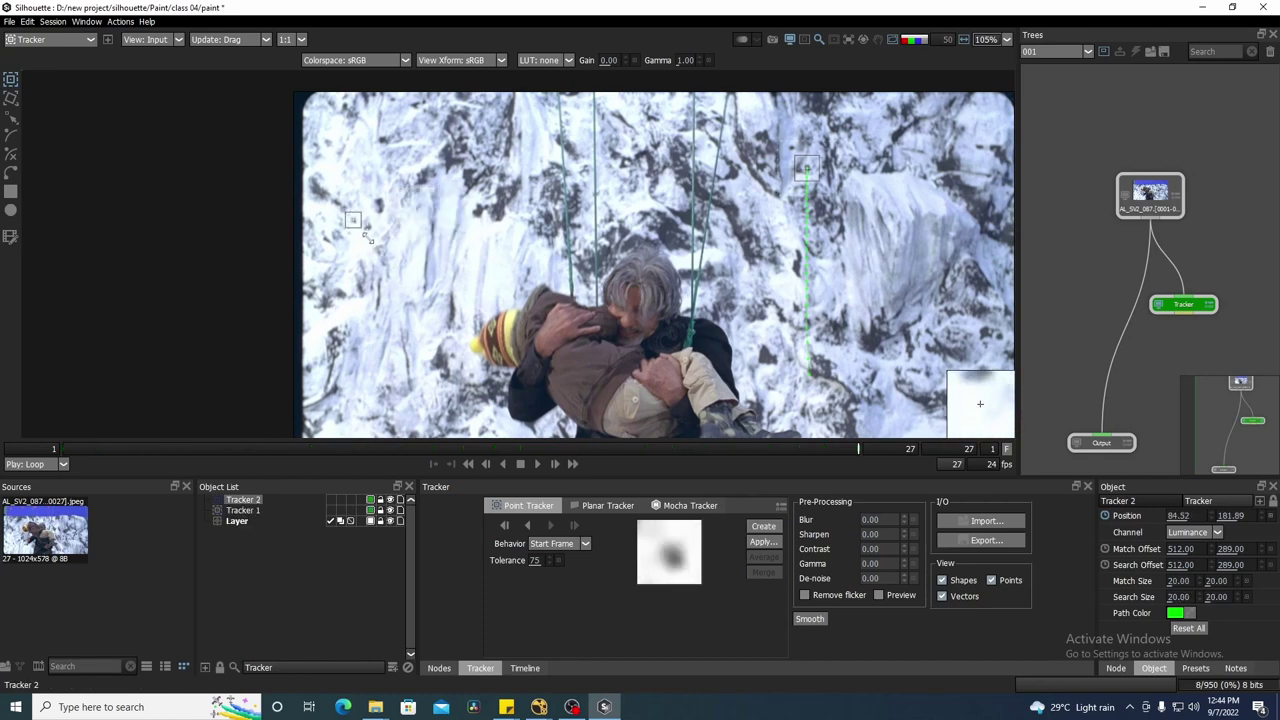
{"action": "scroll", "coordinate": [366, 233], "scroll_direction": "up", "scroll_amount": 3}
{"action": "left_click_drag", "start_coordinate": [357, 222], "coordinate": [366, 237]}
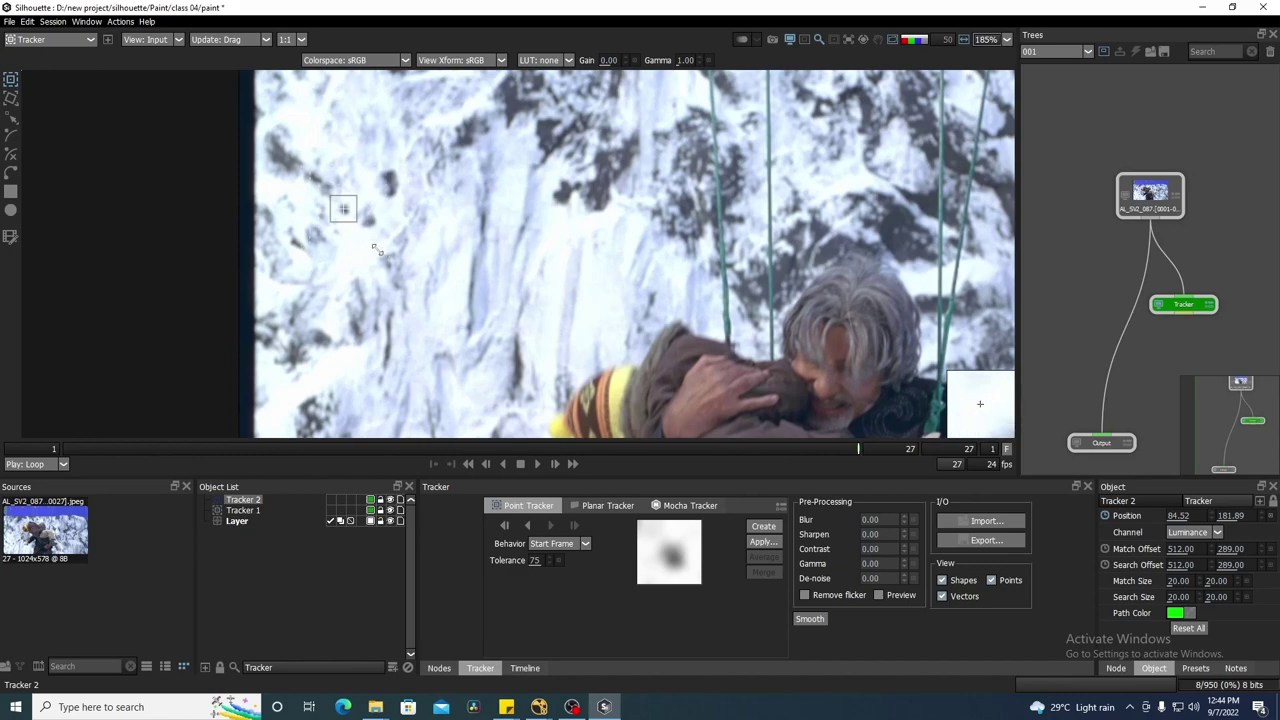
{"action": "scroll", "coordinate": [608, 333], "scroll_direction": "down", "scroll_amount": 1}
{"action": "left_click_drag", "start_coordinate": [608, 333], "coordinate": [487, 326]}
{"action": "scroll", "coordinate": [487, 326], "scroll_direction": "down", "scroll_amount": 2}
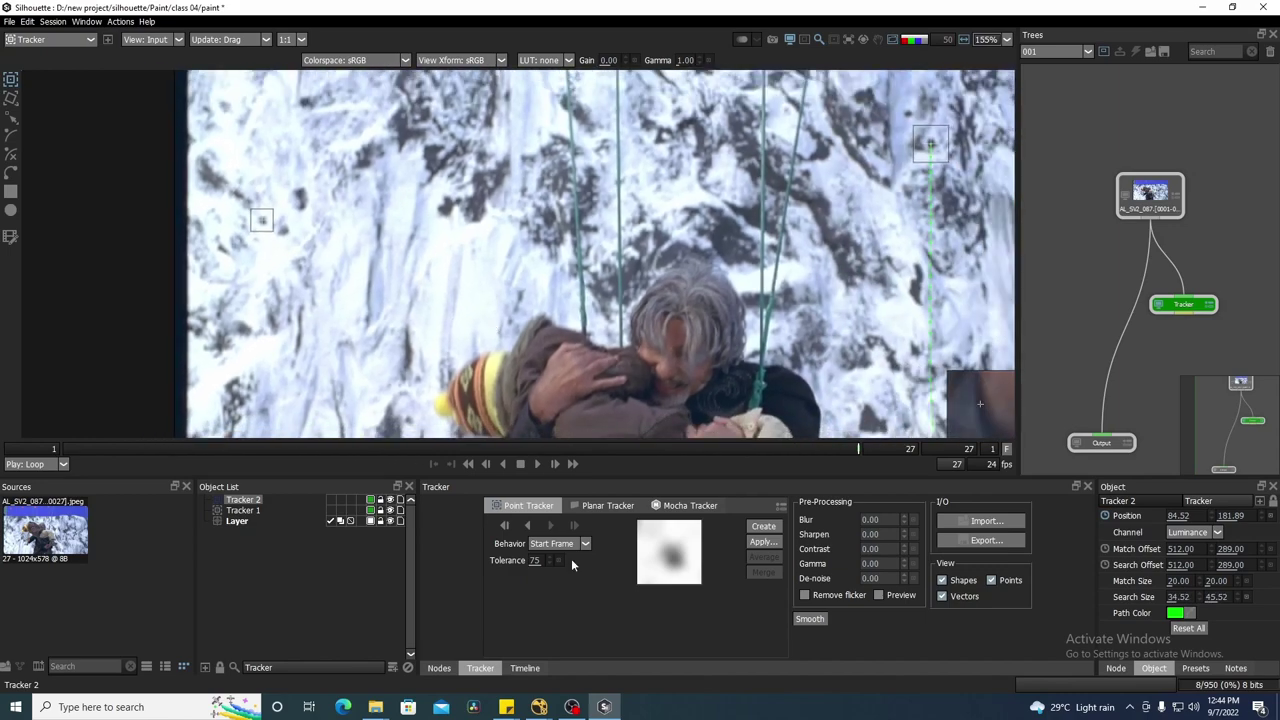
{"action": "left_click", "coordinate": [528, 526]}
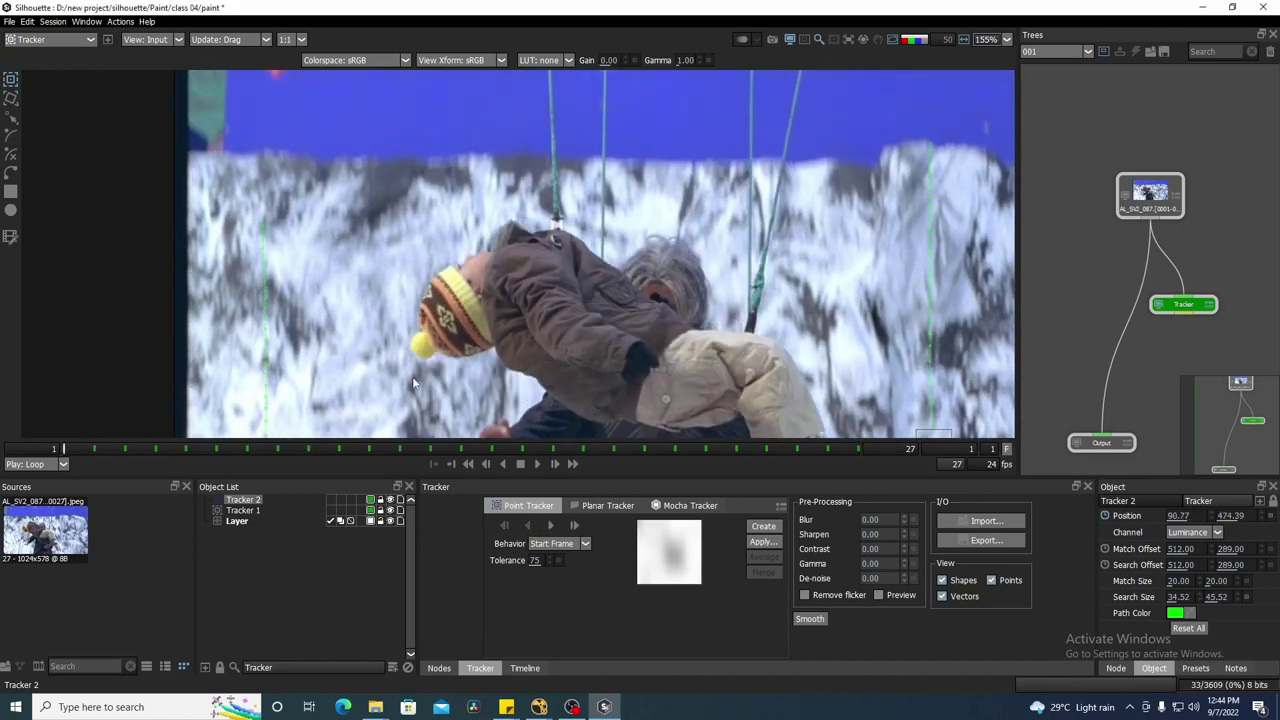
{"action": "scroll", "coordinate": [361, 337], "scroll_direction": "down", "scroll_amount": 2}
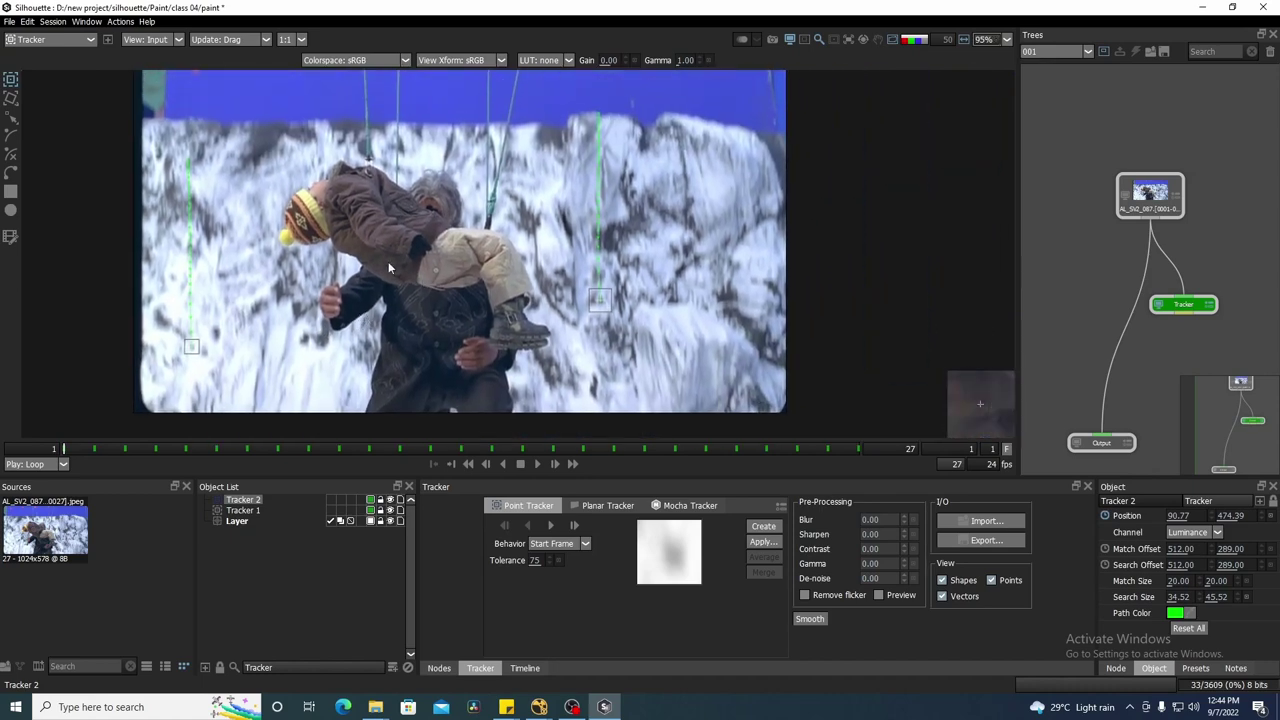
- Check the tracked paths across the frames, move Layer above the trackers in the object list, and select Tracker 1 and Tracker 2 together
{"action": "left_click_drag", "start_coordinate": [70, 450], "coordinate": [324, 550]}
{"action": "left_click", "coordinate": [243, 510], "text": "ctrl"}
{"action": "left_click_drag", "start_coordinate": [246, 524], "coordinate": [244, 523]}
{"action": "left_click", "coordinate": [242, 502]}
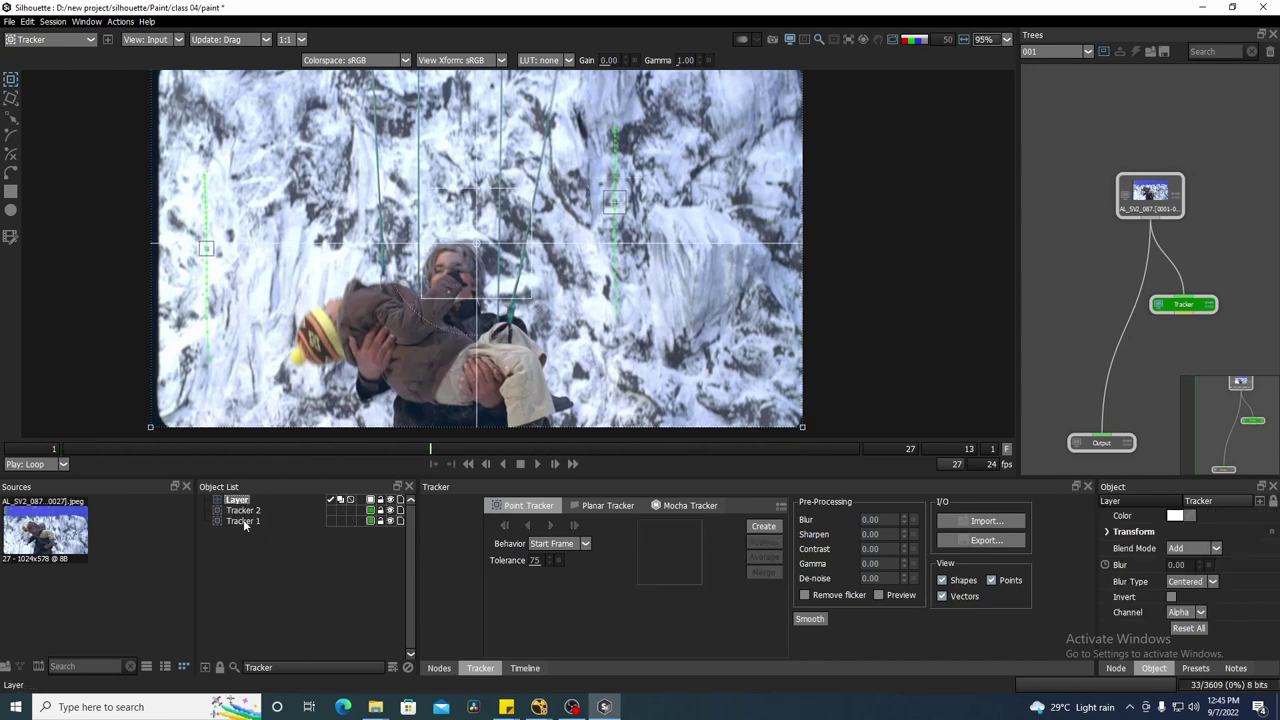
{"action": "left_click", "coordinate": [244, 522], "text": "shift"}
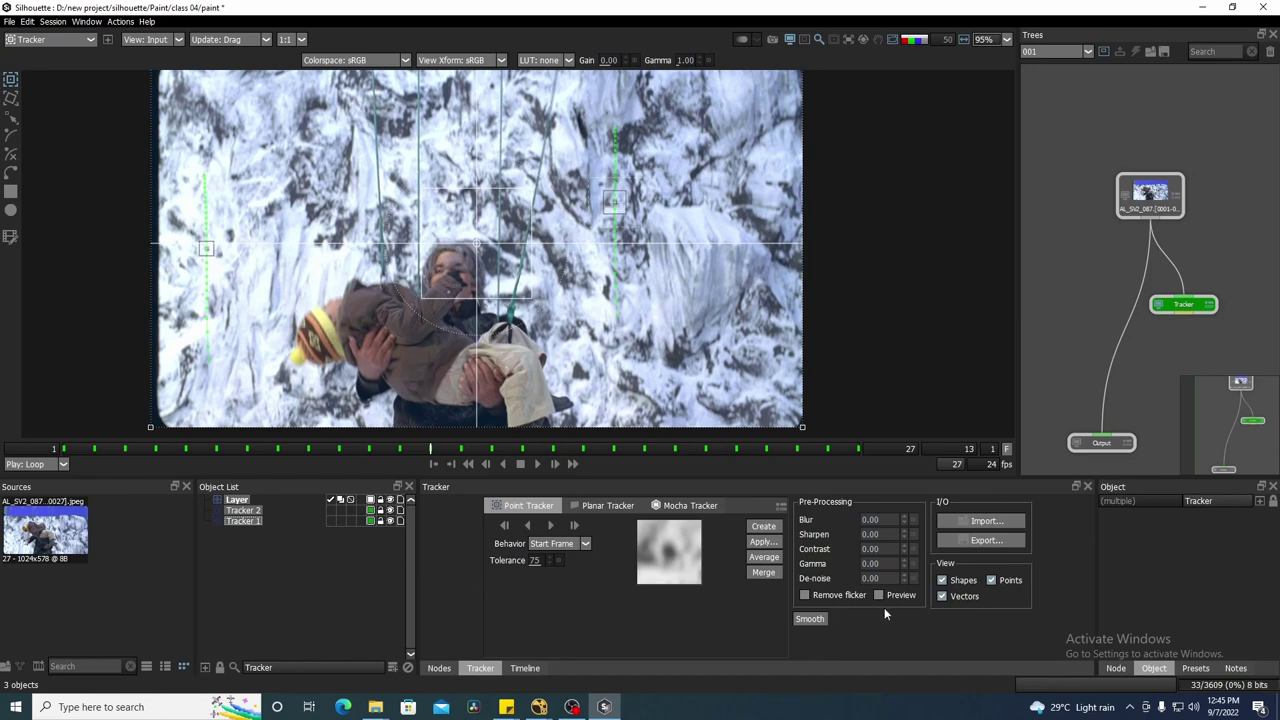
{"action": "left_click", "coordinate": [246, 511]}
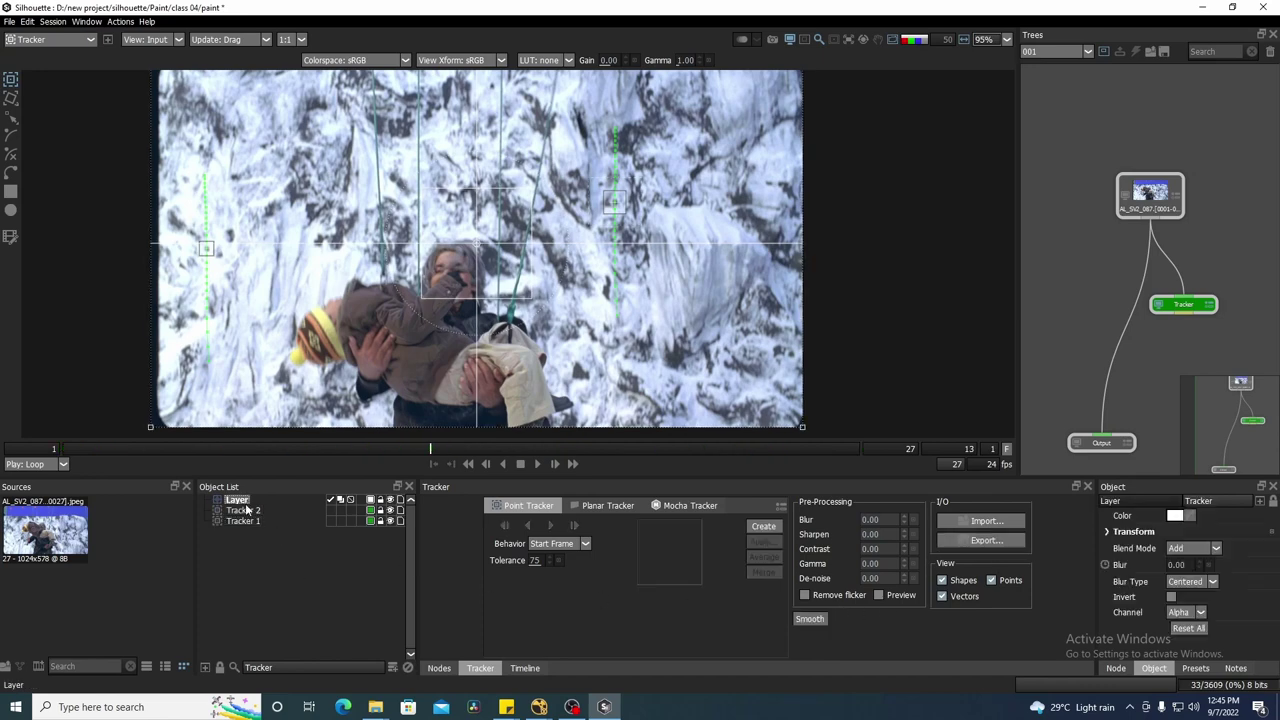
{"action": "left_click", "coordinate": [251, 525], "text": "shift"}
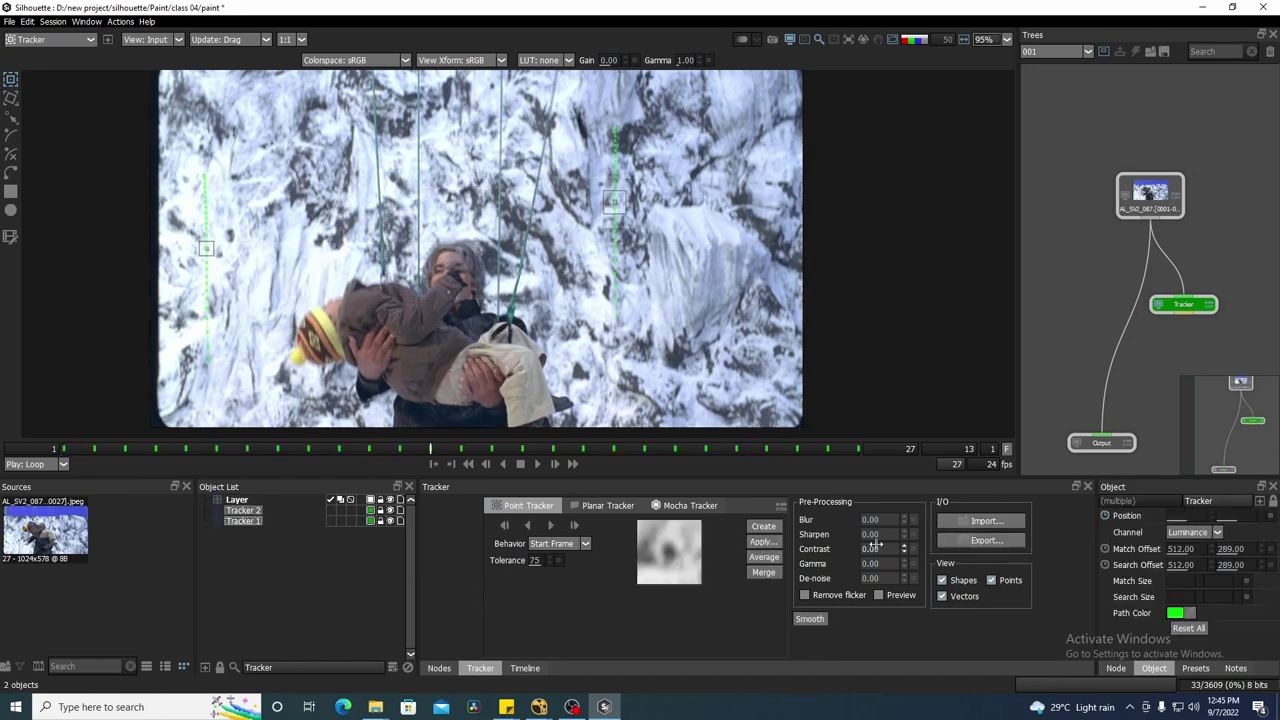
- Export both trackers' data as the Nuke 5 script track02 in the class 04 folder, merging them into a single tracker node
{"action": "left_click", "coordinate": [984, 541]}
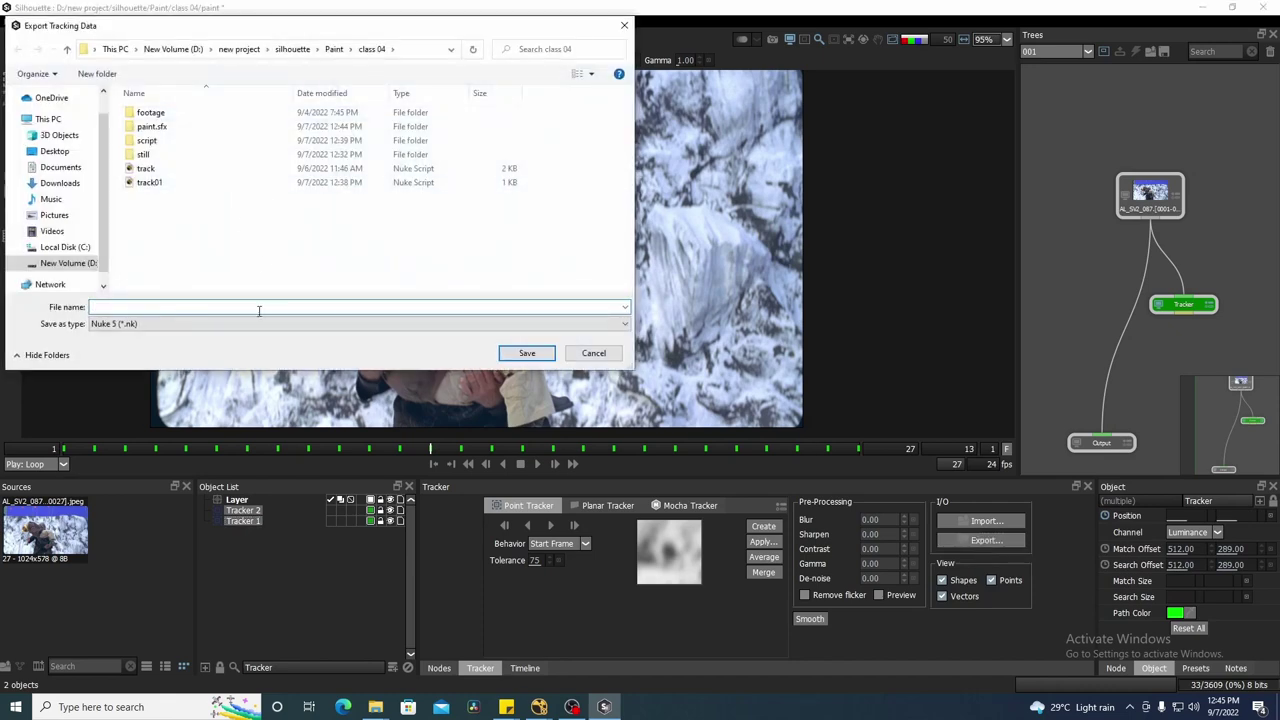
{"action": "left_click", "coordinate": [186, 184]}
{"action": "left_click", "coordinate": [144, 311]}
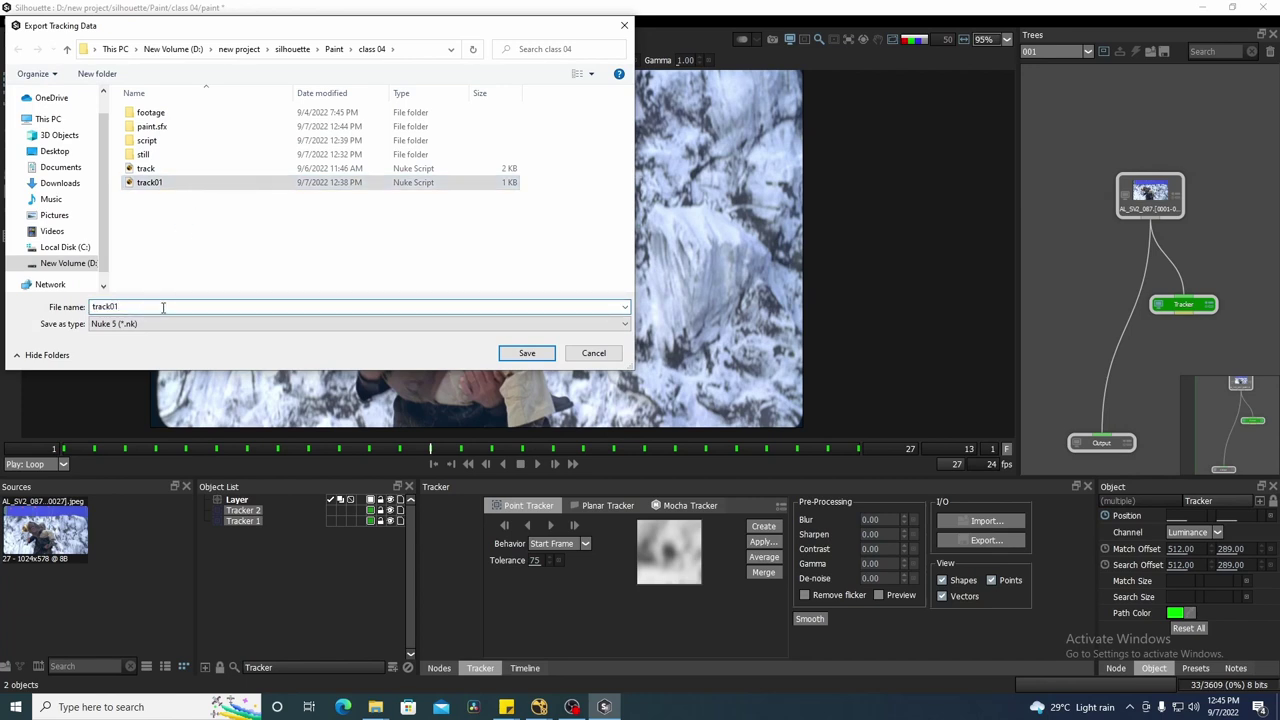
{"action": "key", "text": "BackSpace"}
{"action": "type", "text": "2"}
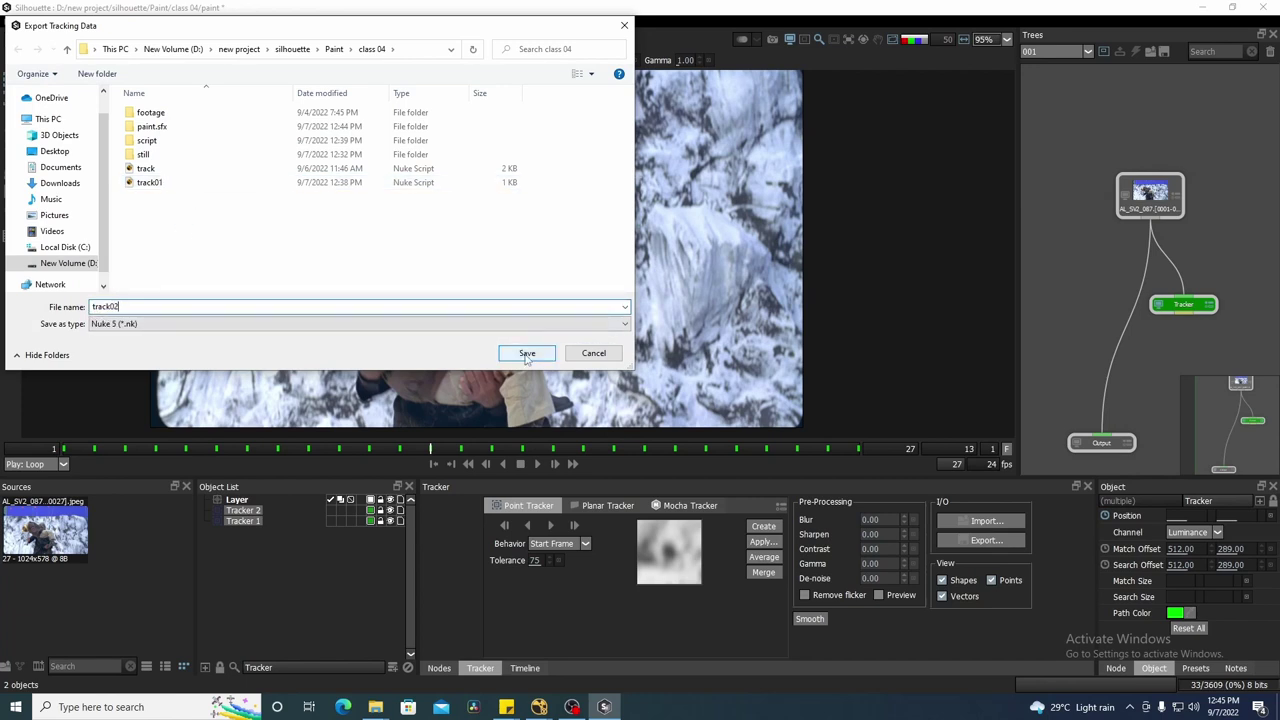
{"action": "left_click", "coordinate": [527, 355]}
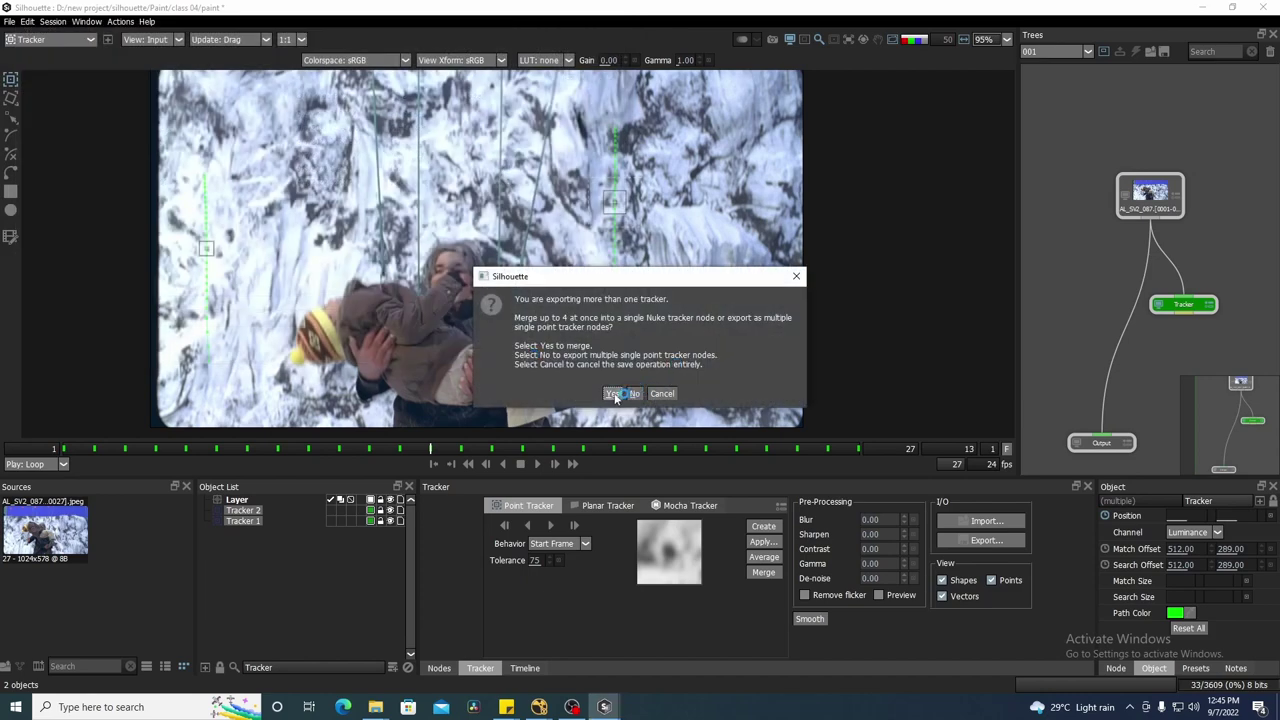
{"action": "left_click", "coordinate": [614, 394]}
- Bring the track02 script from File Explorer into Nuke's node graph beside Reformat3 and open the imported tracker's properties
{"action": "left_click", "coordinate": [375, 707]}
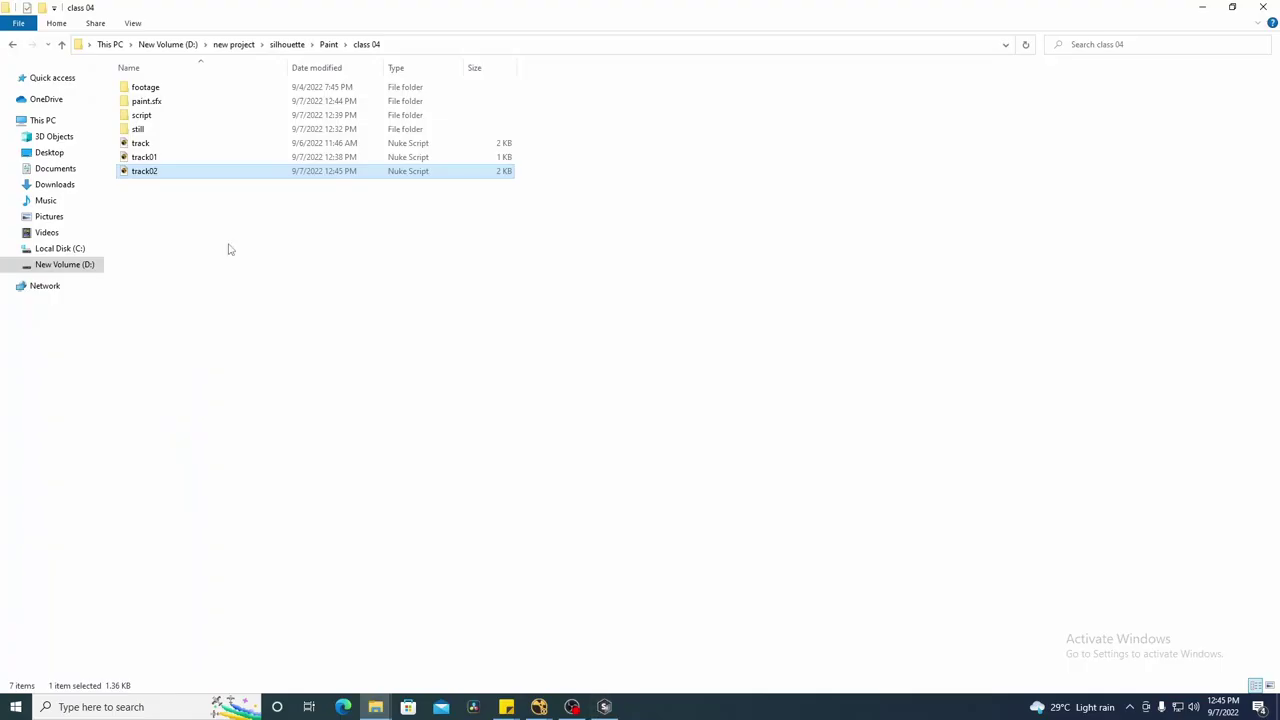
{"action": "left_click_drag", "start_coordinate": [162, 172], "coordinate": [760, 648]}
{"action": "scroll", "coordinate": [795, 640], "scroll_direction": "up", "scroll_amount": 2}
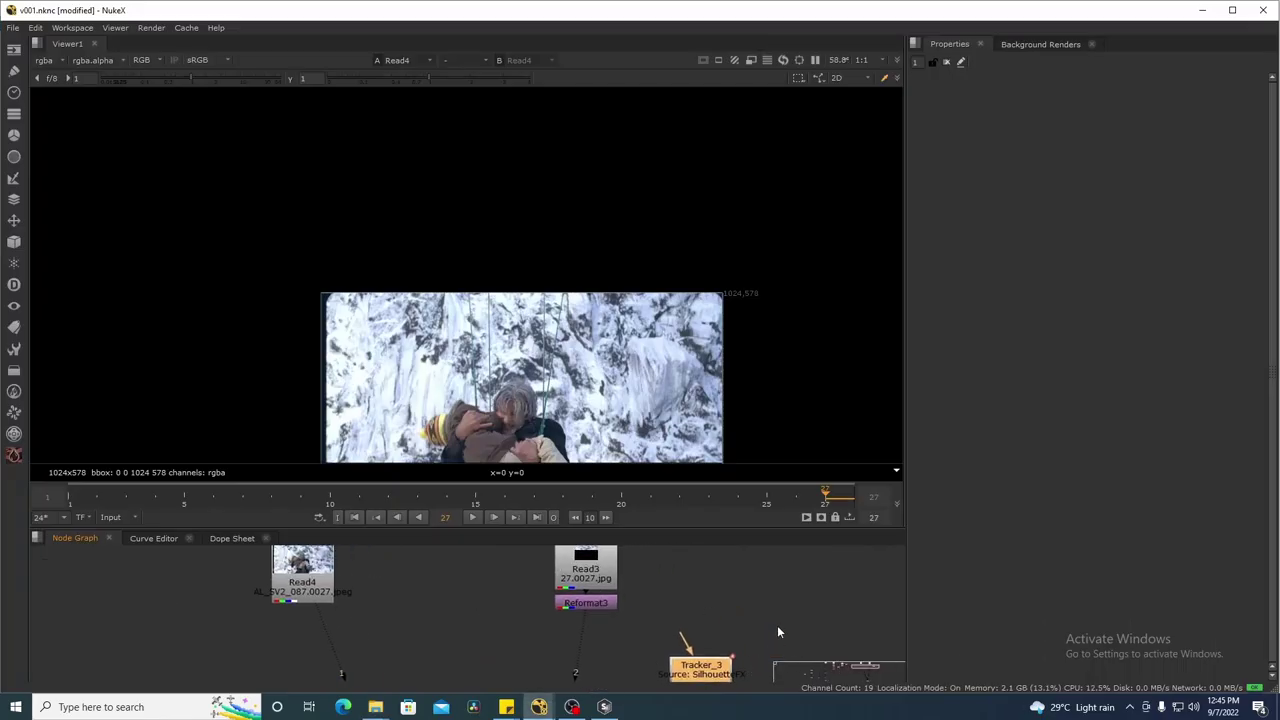
{"action": "double_click", "coordinate": [710, 676]}
{"action": "scroll", "coordinate": [300, 205], "scroll_direction": "up", "scroll_amount": 3}
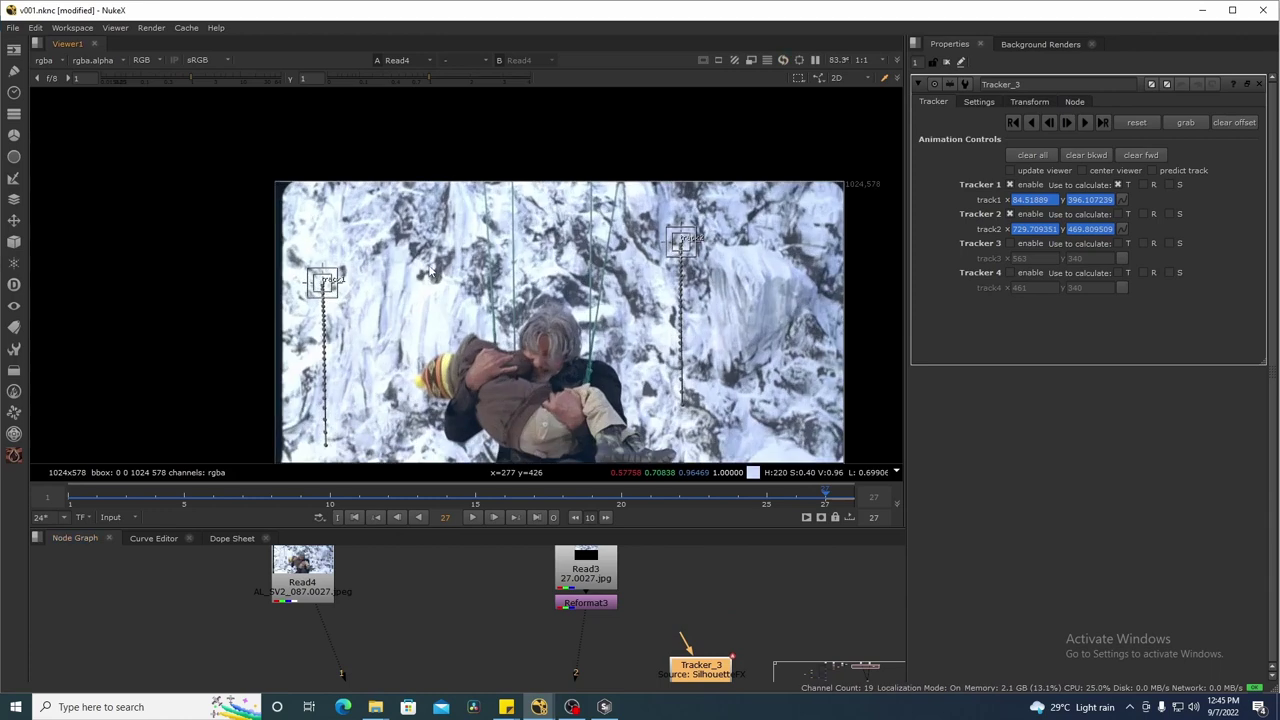
- Enable rotation and scale as well as translation in the calculation for Tracker 1 and Tracker 2
{"action": "mouse_move", "coordinate": [480, 243]}
{"action": "left_mouse_down"}
{"action": "mouse_move", "coordinate": [499, 263]}
{"action": "mouse_move", "coordinate": [495, 241]}
{"action": "left_mouse_up"}
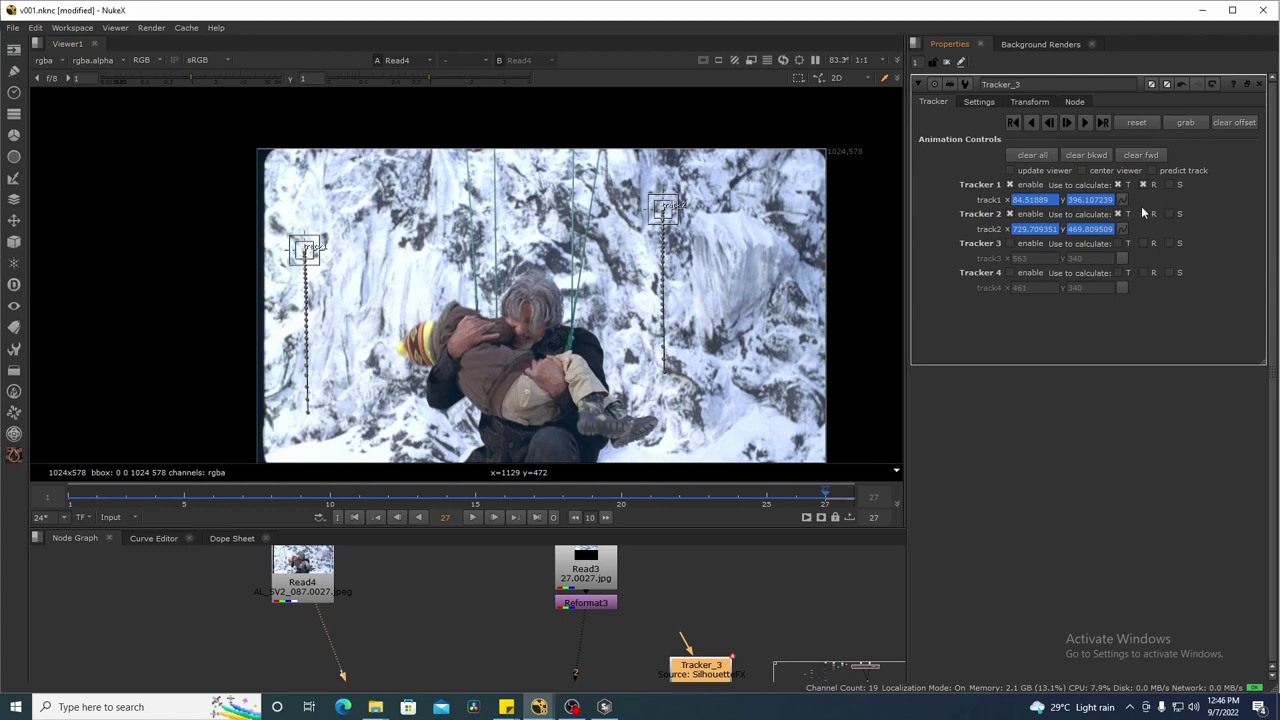
{"action": "left_click", "coordinate": [1172, 213]}
{"action": "left_click", "coordinate": [1170, 184]}
- Set the imported tracker's transform to match-move with frame 27 as its reference frame
{"action": "left_click", "coordinate": [1036, 103]}
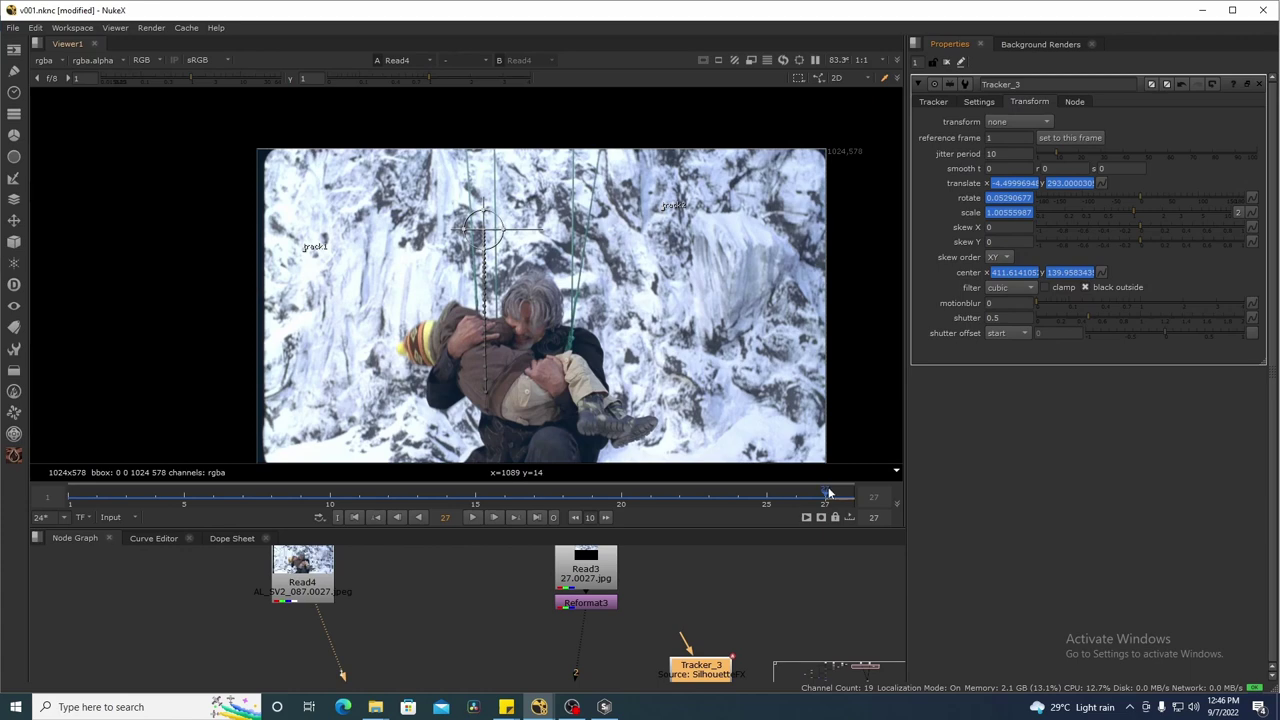
{"action": "left_click_drag", "start_coordinate": [640, 307], "coordinate": [637, 304]}
{"action": "key", "text": "f"}
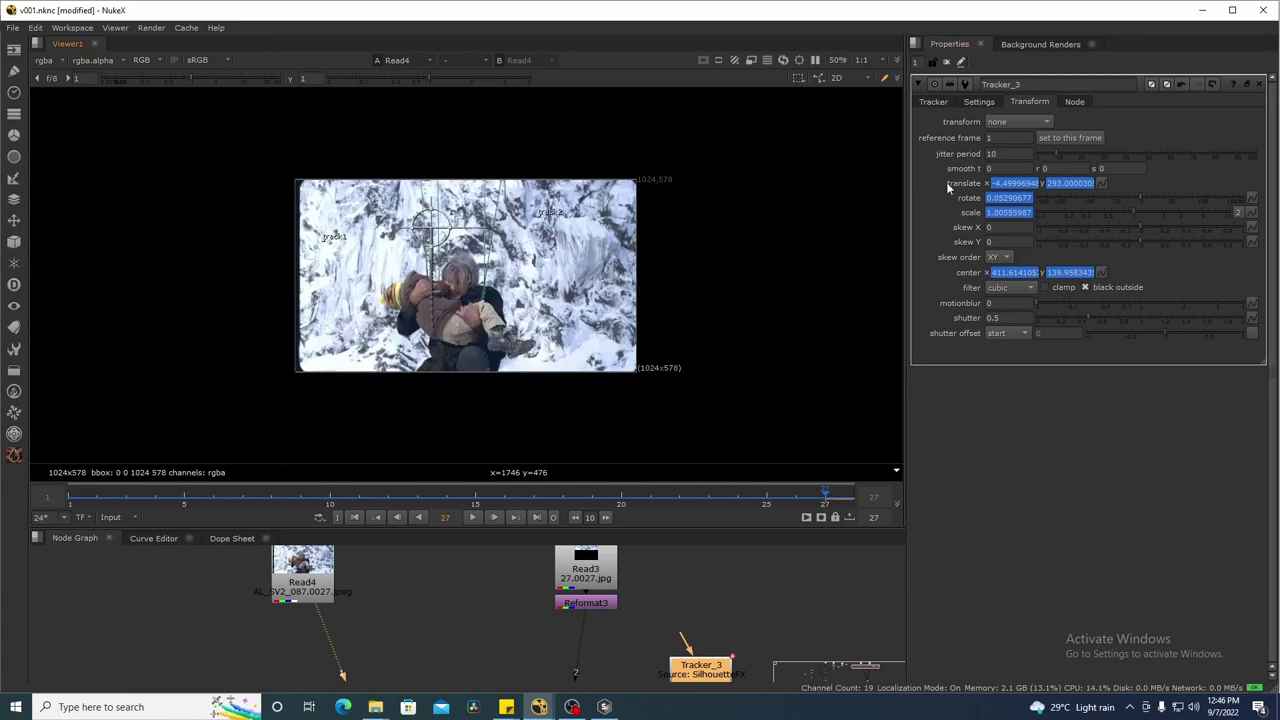
{"action": "key", "text": "equal"}
{"action": "left_click", "coordinate": [1035, 122]}
{"action": "left_click", "coordinate": [1015, 154]}
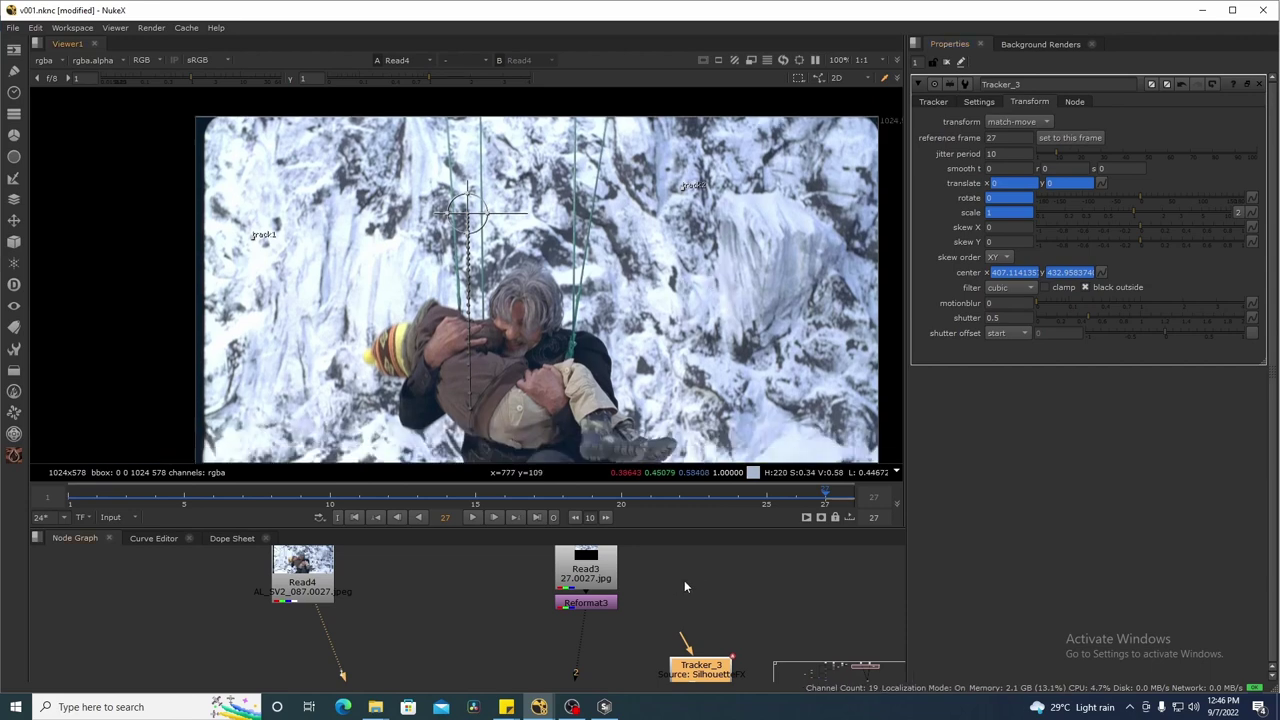
- Add a Merge (over) node below Reformat3, connect it to Read4, and bend the Read4 connection with a dot
{"action": "key", "text": "space"}
{"action": "left_click", "coordinate": [404, 280]}
{"action": "left_click_drag", "start_coordinate": [404, 280], "coordinate": [403, 272]}
{"action": "left_click_drag", "start_coordinate": [700, 319], "coordinate": [538, 169]}
{"action": "left_click_drag", "start_coordinate": [648, 297], "coordinate": [648, 309]}
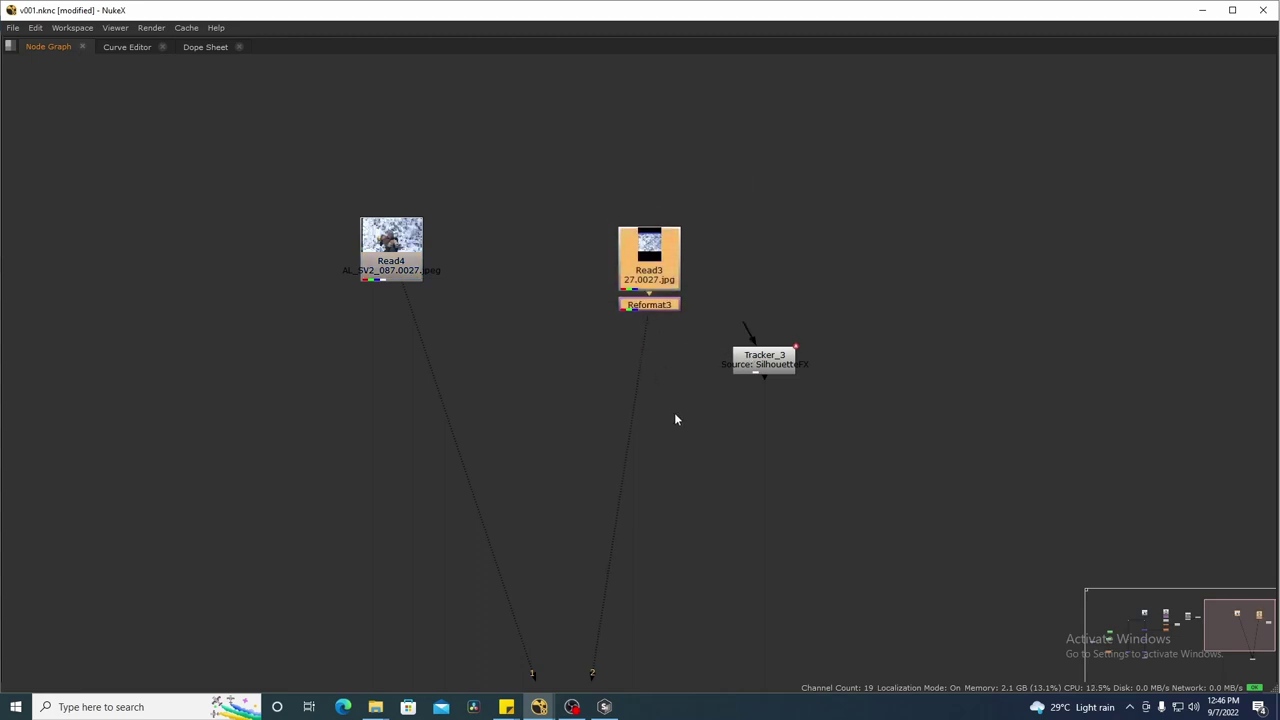
{"action": "key", "text": "m"}
{"action": "left_click_drag", "start_coordinate": [675, 418], "coordinate": [391, 250]}
{"action": "left_click_drag", "start_coordinate": [526, 346], "coordinate": [397, 437]}
{"action": "left_click_drag", "start_coordinate": [645, 428], "coordinate": [661, 438]}
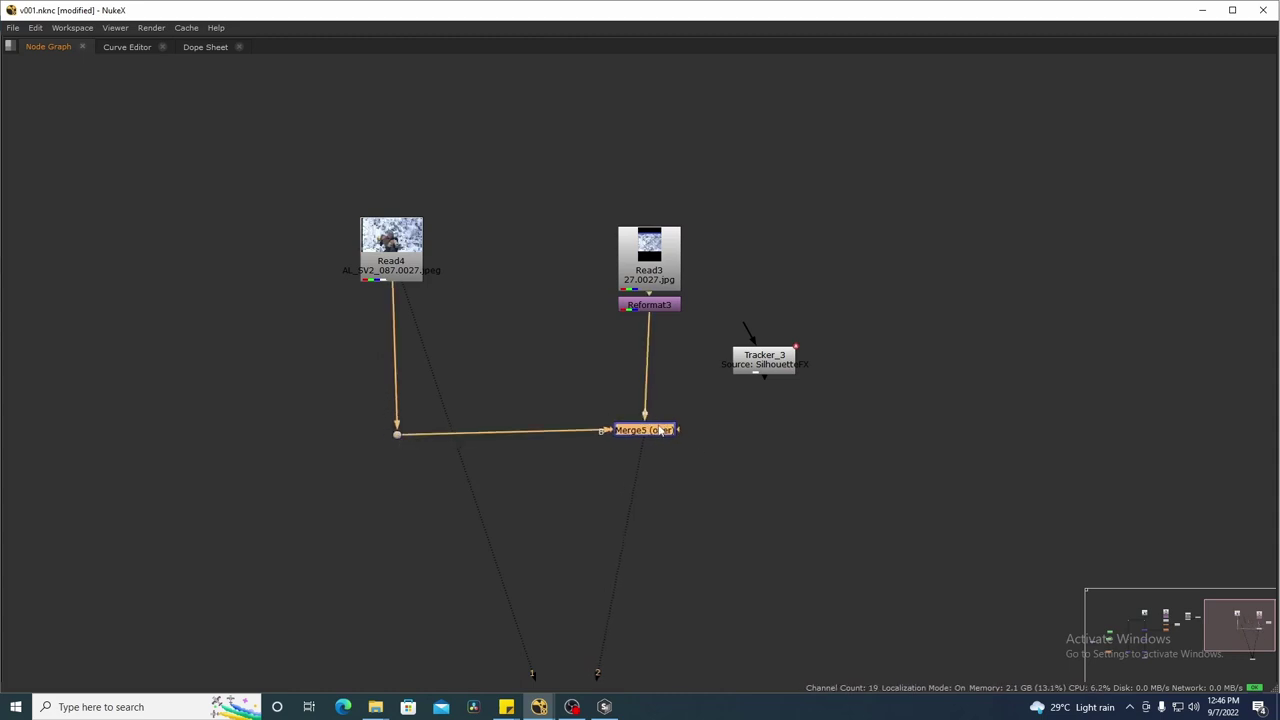
- Move the Merge node beneath Read4, delete the dot, and insert Tracker_3 between Reformat3 and the Merge's A input
{"action": "left_click_drag", "start_coordinate": [664, 437], "coordinate": [373, 436]}
{"action": "left_click", "coordinate": [364, 403]}
{"action": "key", "text": "Delete"}
{"action": "left_click_drag", "start_coordinate": [752, 366], "coordinate": [643, 444]}
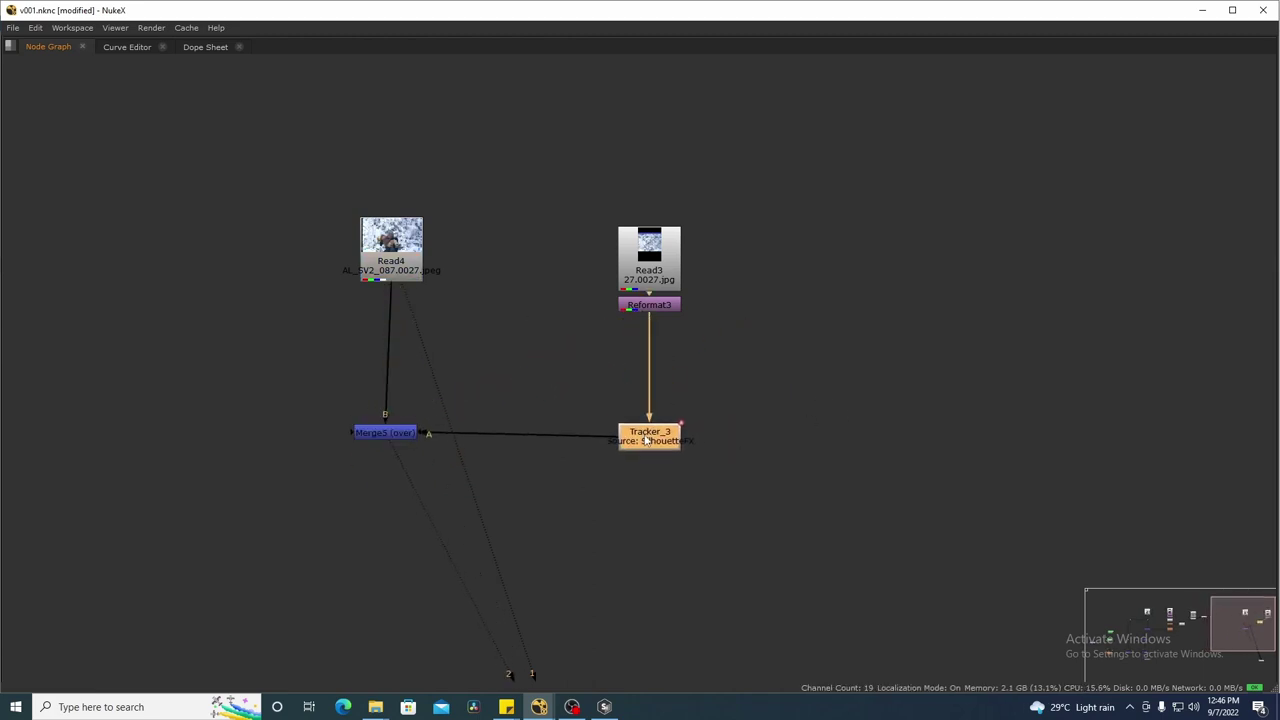
- Straighten the node layout by aligning Read4 and Tracker_3 with the Merge, and space Reformat3 midway between Read3 and Tracker_3
{"action": "left_click_drag", "start_coordinate": [452, 268], "coordinate": [514, 285]}
{"action": "left_click", "coordinate": [476, 270]}
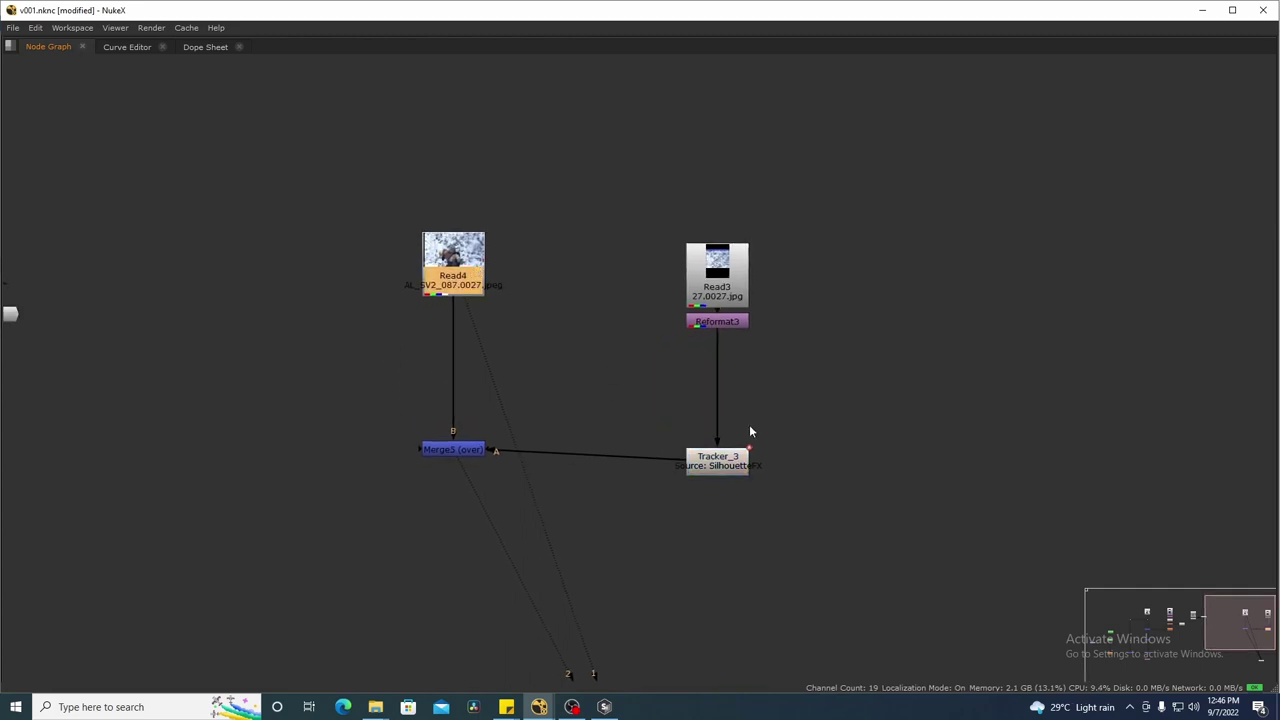
{"action": "left_click", "coordinate": [717, 458]}
{"action": "scroll", "coordinate": [763, 367], "scroll_direction": "down", "scroll_amount": 1}
{"action": "left_click_drag", "start_coordinate": [740, 332], "coordinate": [740, 360]}
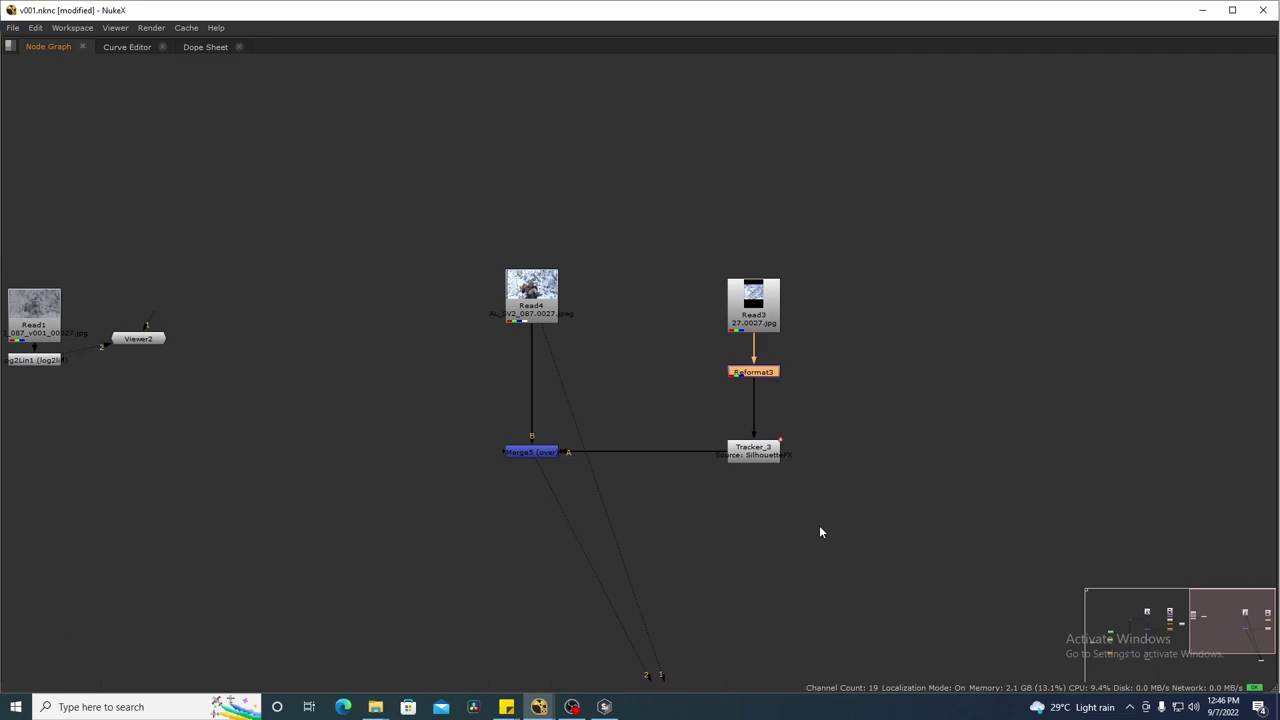
- Show the Merge node's output in the viewer and examine the whole plate at frame 27
{"action": "key", "text": "space"}
{"action": "left_click", "coordinate": [650, 582]}
{"action": "left_click", "coordinate": [678, 619]}
{"action": "left_click_drag", "start_coordinate": [678, 621], "coordinate": [679, 563]}
{"action": "left_click_drag", "start_coordinate": [709, 588], "coordinate": [613, 643]}
{"action": "key", "text": "1"}
{"action": "left_click", "coordinate": [669, 675]}
{"action": "scroll", "coordinate": [665, 317], "scroll_direction": "down", "scroll_amount": 5}
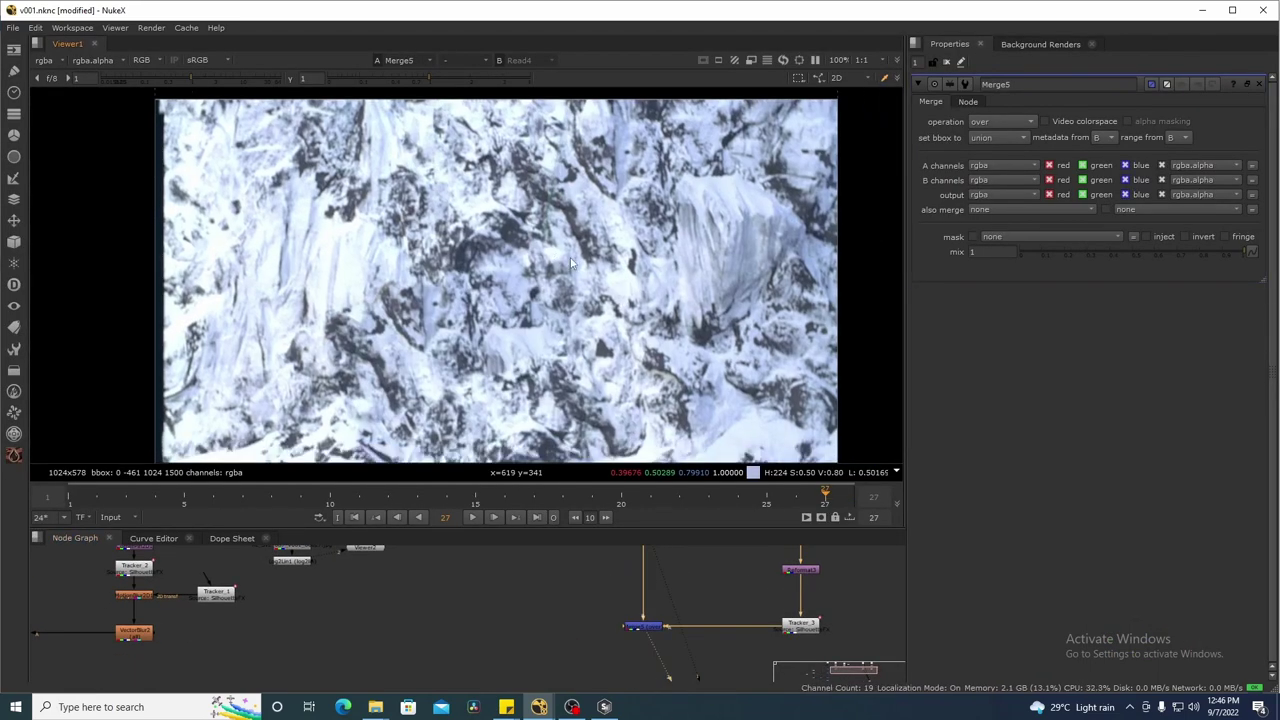
{"action": "scroll", "coordinate": [690, 645], "scroll_direction": "up", "scroll_amount": 3}
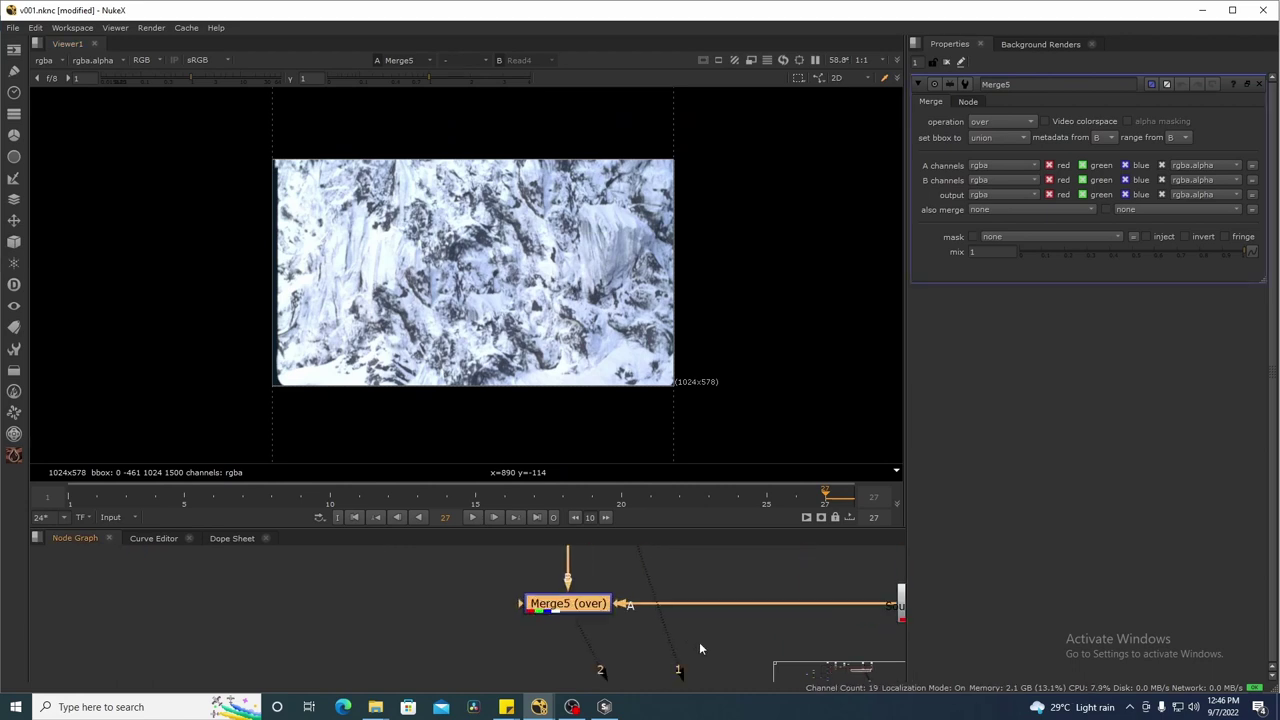
- Add a Reformat node directly after the Merge node
{"action": "key", "text": "space"}
{"action": "key", "text": "Tab"}
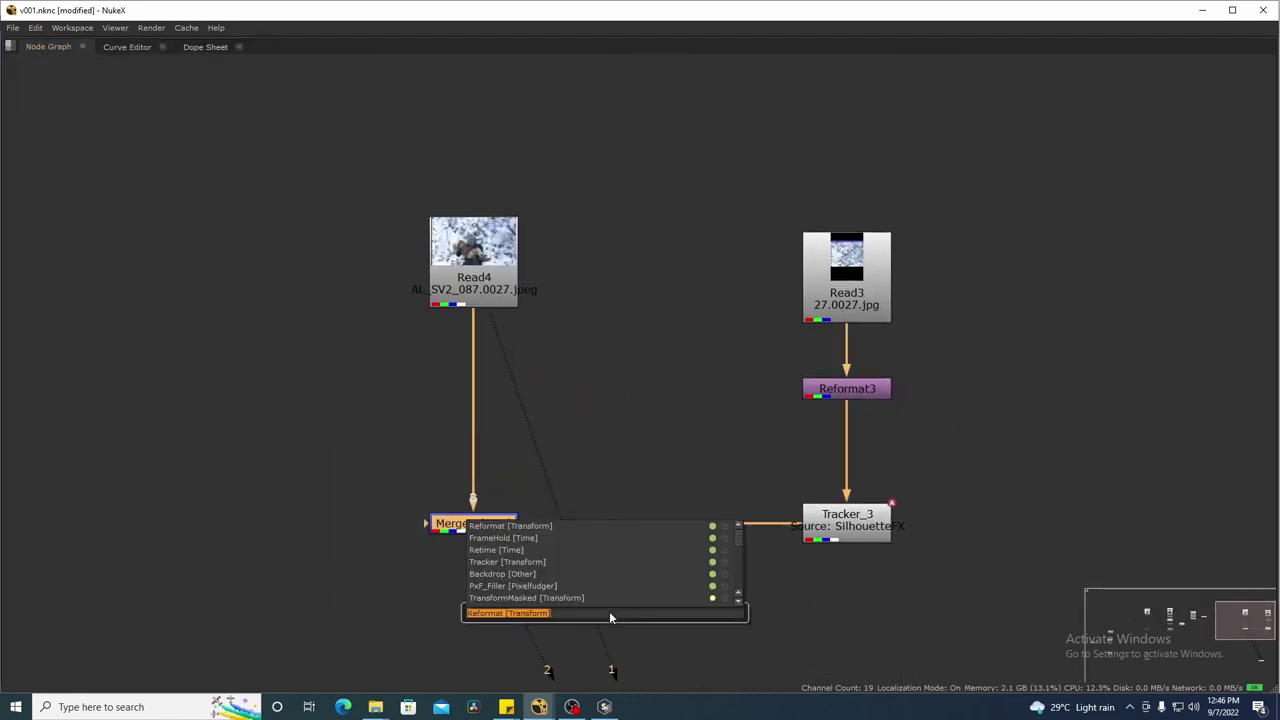
{"action": "type", "text": "REFOR"}
{"action": "key", "text": "Return"}
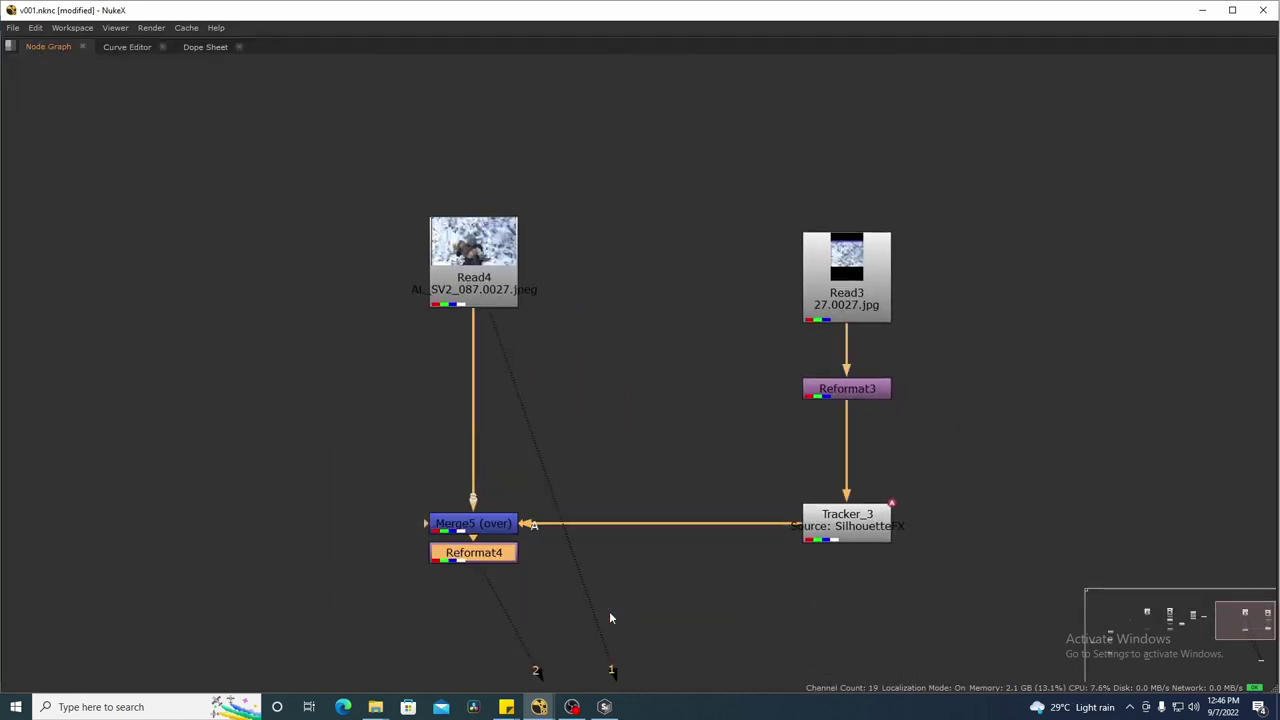
{"action": "key", "text": "space"}
- Compare the Merge and its new Reformat in the viewer, and leave Read4 connected to viewer input 1
{"action": "scroll", "coordinate": [623, 634], "scroll_direction": "down", "scroll_amount": 3}
{"action": "scroll", "coordinate": [628, 645], "scroll_direction": "up", "scroll_amount": 2}
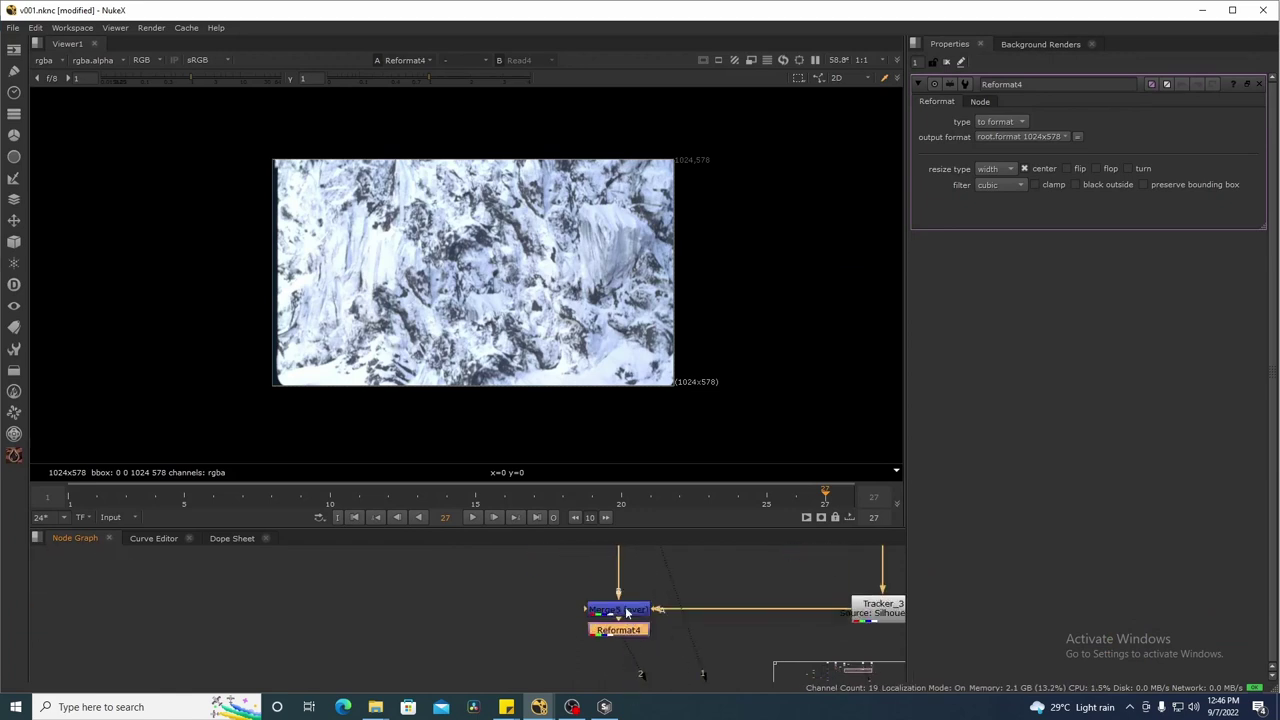
{"action": "left_click", "coordinate": [623, 612]}
{"action": "key", "text": "1"}
{"action": "left_click_drag", "start_coordinate": [674, 265], "coordinate": [678, 412]}
{"action": "left_click", "coordinate": [636, 632]}
{"action": "key", "text": "1"}
{"action": "scroll", "coordinate": [645, 628], "scroll_direction": "down", "scroll_amount": 3}
{"action": "left_click_drag", "start_coordinate": [638, 550], "coordinate": [625, 626]}
{"action": "left_click", "coordinate": [622, 597]}
{"action": "key", "text": "1"}
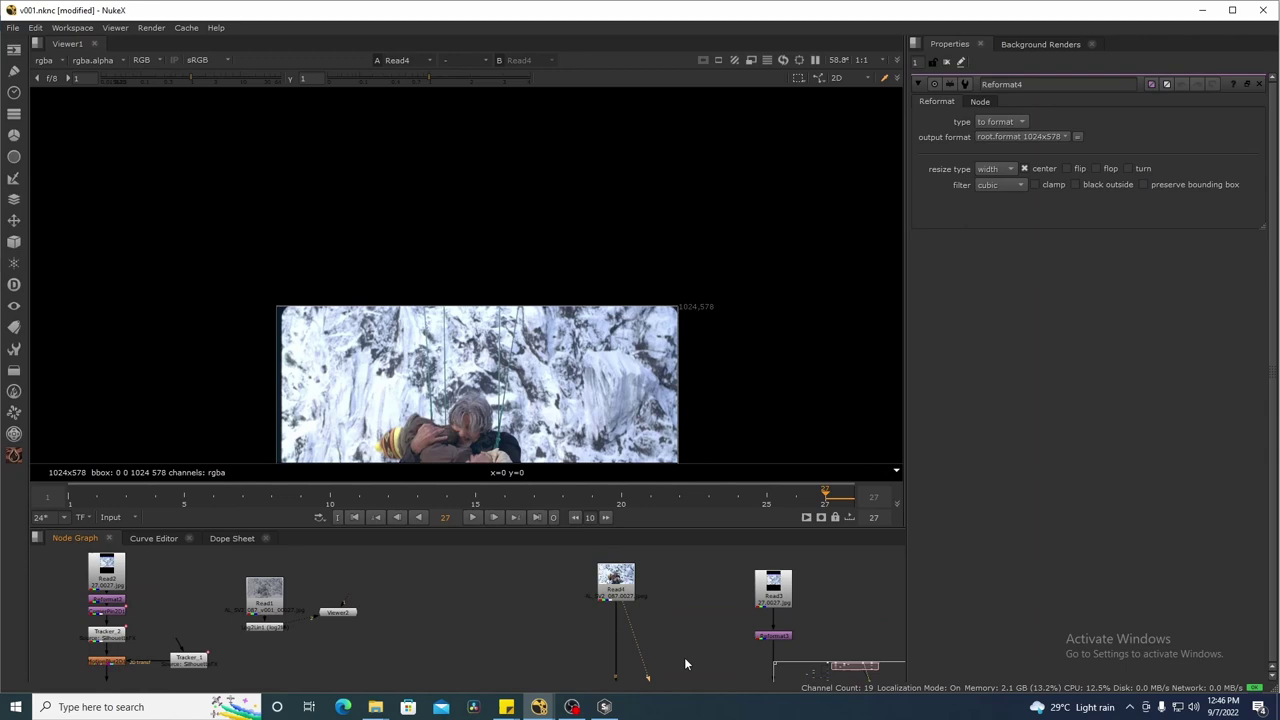
- Connect Reformat4 to viewer input 2 and move that node further below the Merge
{"action": "left_click_drag", "start_coordinate": [684, 657], "coordinate": [656, 573]}
{"action": "scroll", "coordinate": [627, 588], "scroll_direction": "up", "scroll_amount": 2}
{"action": "key", "text": "2"}
{"action": "left_click_drag", "start_coordinate": [567, 610], "coordinate": [568, 643]}
{"action": "left_click", "coordinate": [618, 632]}
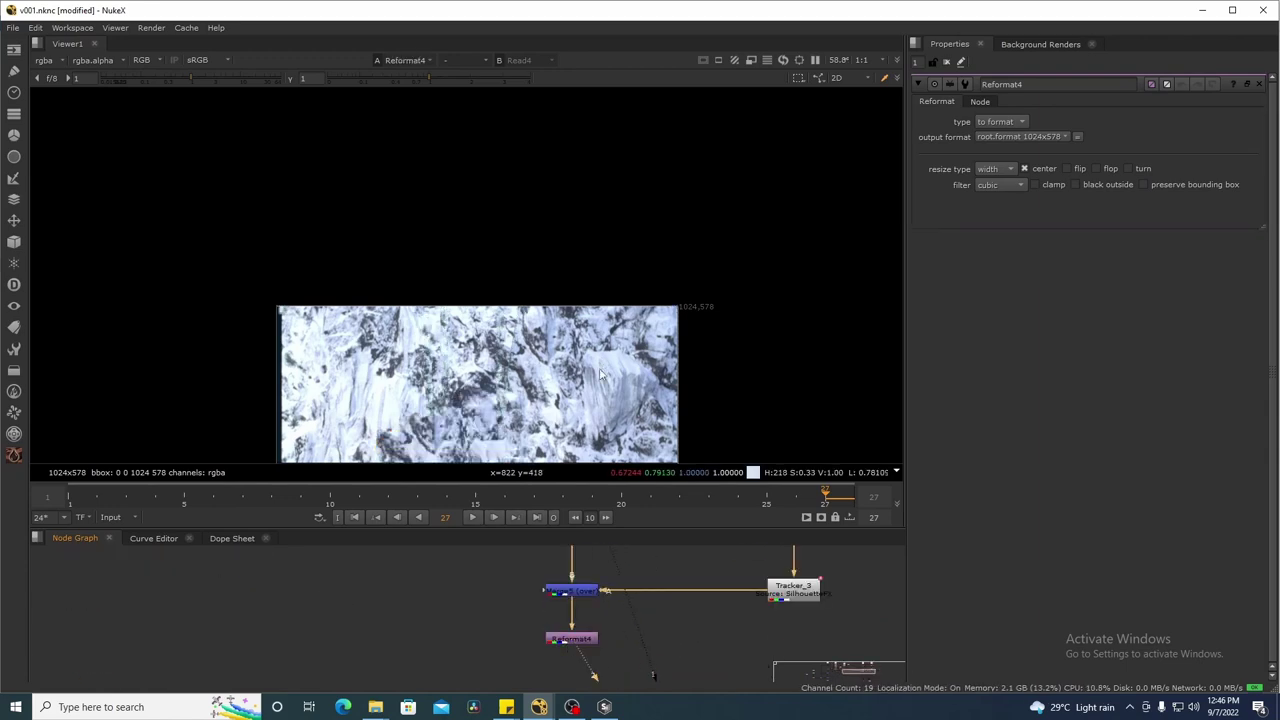
- Play back the reformatted merge in the enlarged viewer to check the match-moved plate, and return to frame 27
{"action": "key", "text": "space"}
{"action": "scroll", "coordinate": [718, 298], "scroll_direction": "up", "scroll_amount": 4}
{"action": "left_click_drag", "start_coordinate": [689, 287], "coordinate": [699, 277]}
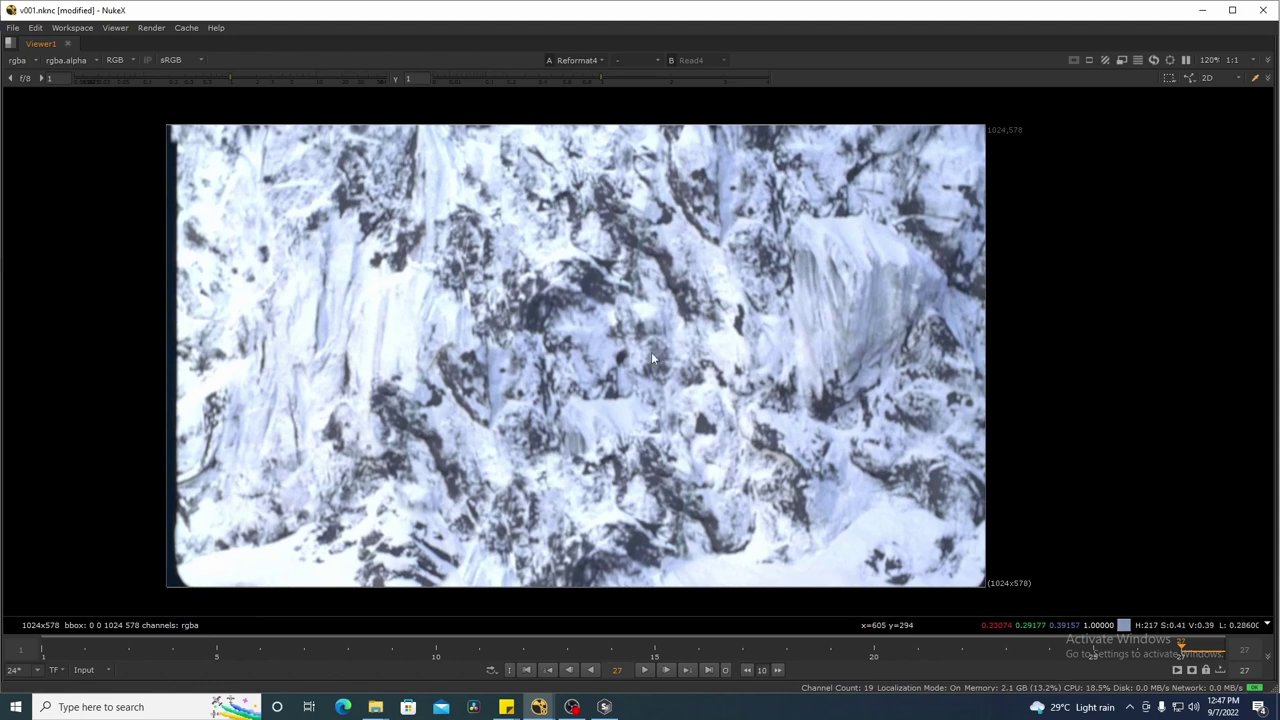
{"action": "left_click", "coordinate": [645, 670]}
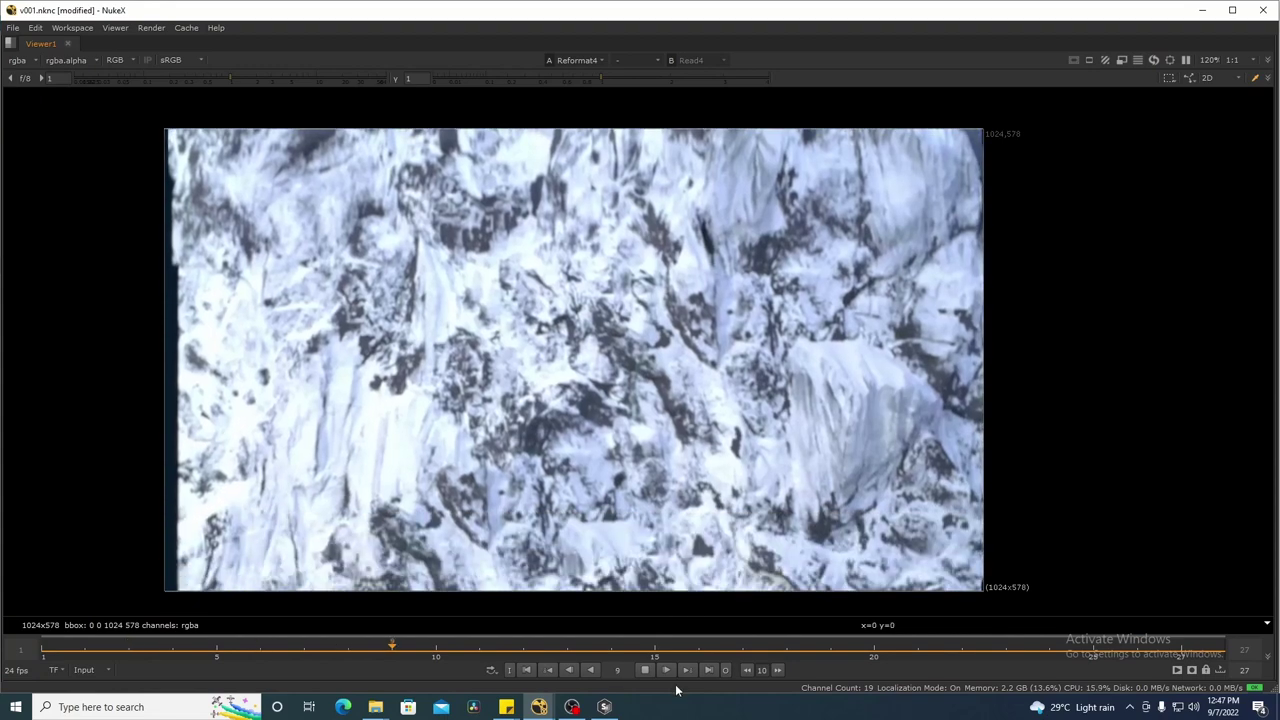
{"action": "left_click", "coordinate": [645, 670]}
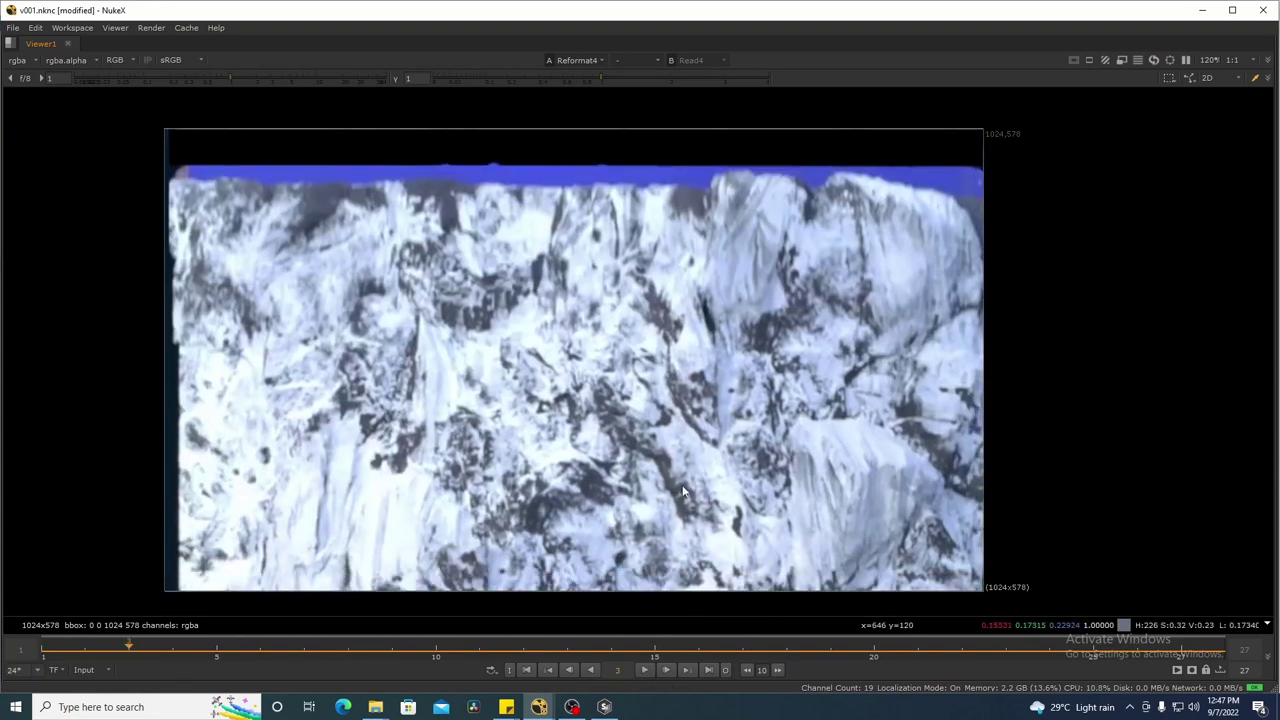
{"action": "left_click", "coordinate": [1182, 648]}
{"action": "key", "text": "space"}
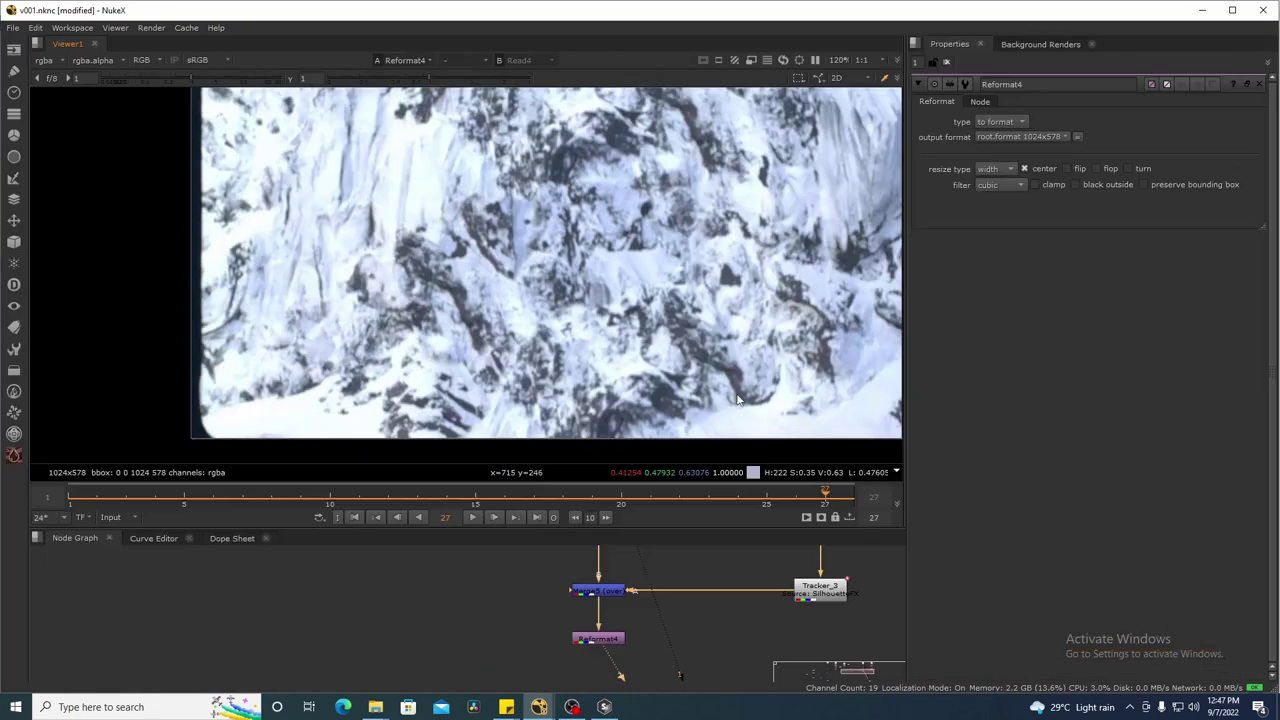
- Enlarge the node graph area and frame the Read4 and Read3 branches down to the Merge and Tracker_3
{"action": "scroll", "coordinate": [651, 302], "scroll_direction": "down", "scroll_amount": 4}
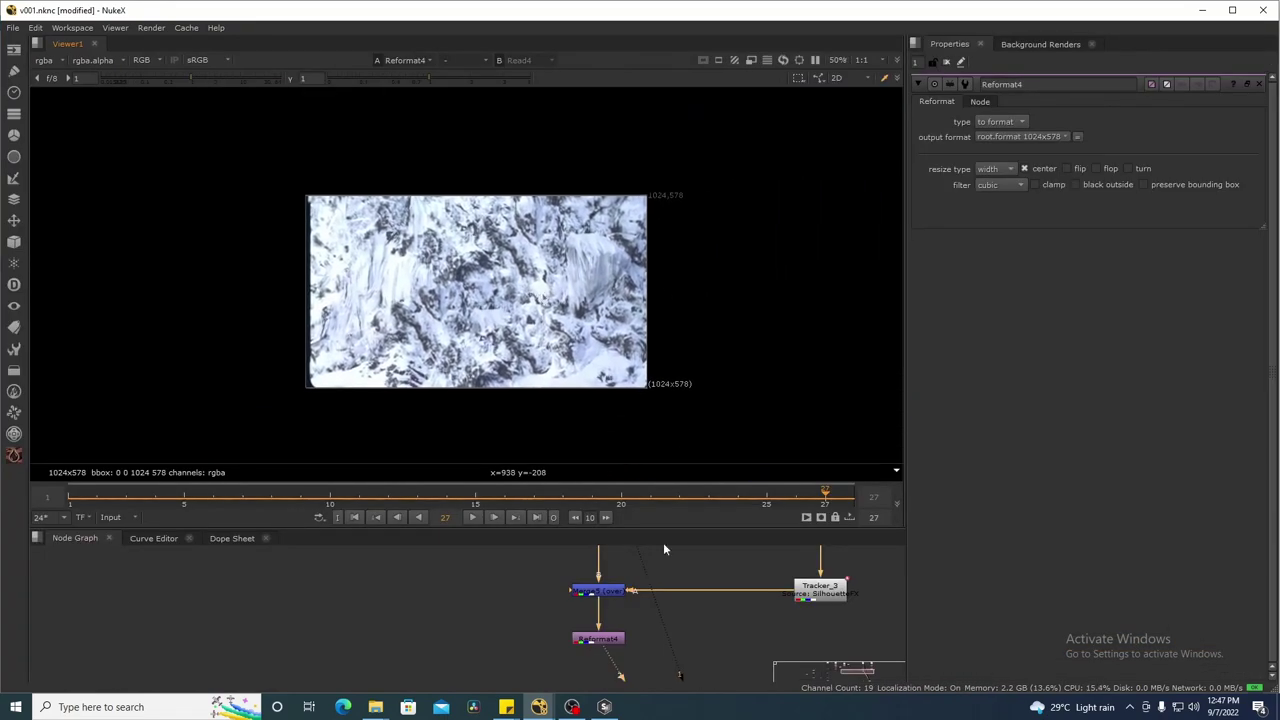
{"action": "scroll", "coordinate": [666, 611], "scroll_direction": "down", "scroll_amount": 3}
{"action": "left_click_drag", "start_coordinate": [688, 572], "coordinate": [560, 627]}
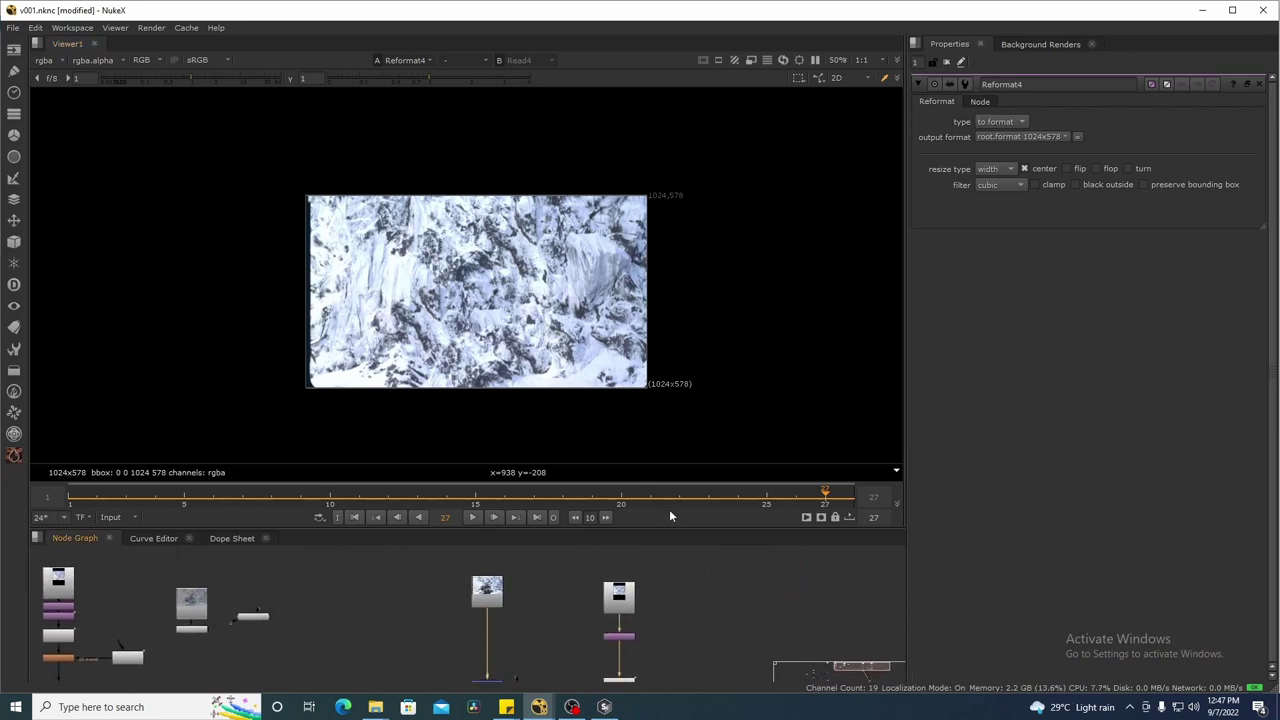
{"action": "left_click_drag", "start_coordinate": [701, 532], "coordinate": [700, 421]}
{"action": "scroll", "coordinate": [619, 487], "scroll_direction": "up", "scroll_amount": 2}
{"action": "scroll", "coordinate": [652, 568], "scroll_direction": "up", "scroll_amount": 1}
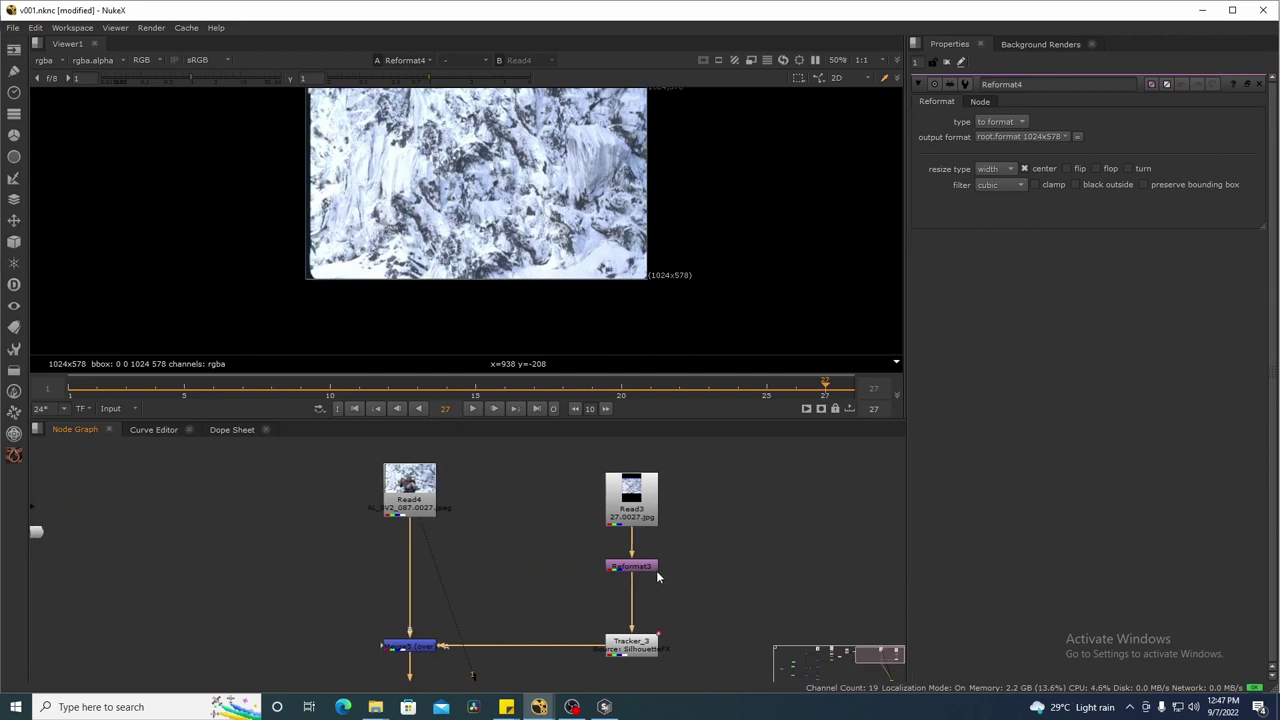
{"action": "scroll", "coordinate": [648, 177], "scroll_direction": "up", "scroll_amount": 2}
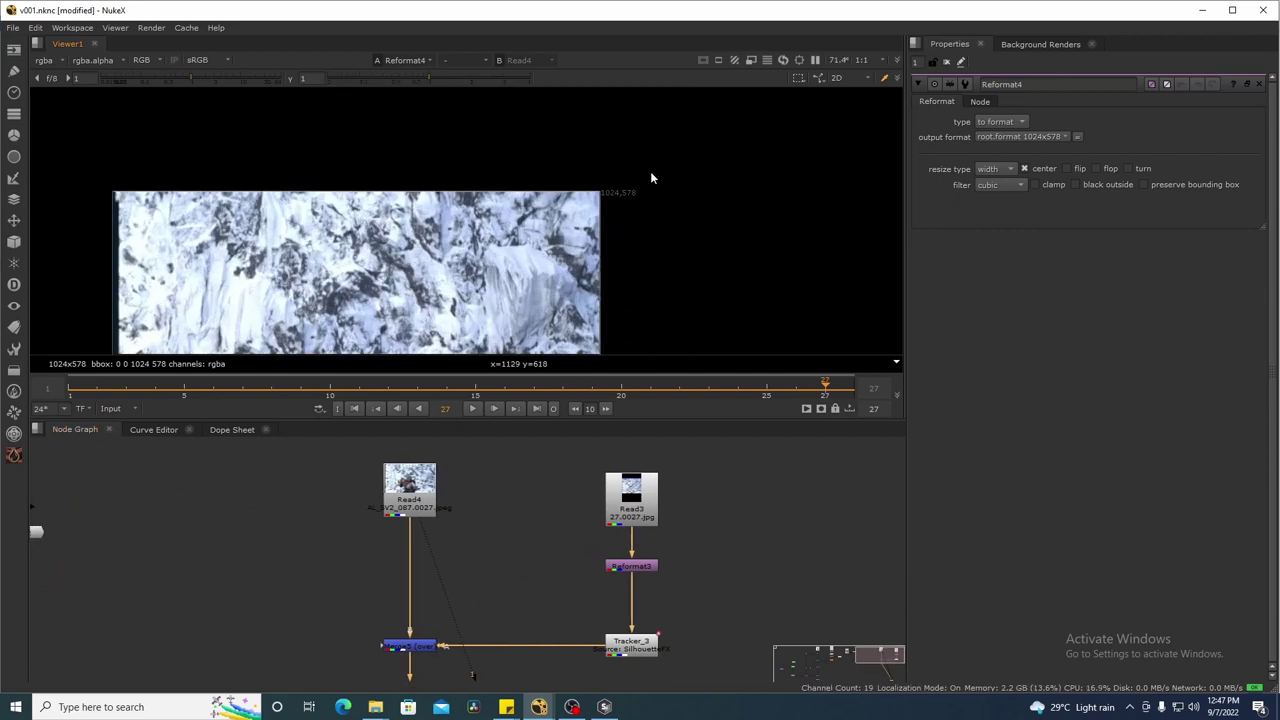
- Check the image corner and the full size format in the project settings, and close all open properties
{"action": "left_click_drag", "start_coordinate": [655, 183], "coordinate": [588, 210]}
{"action": "left_click", "coordinate": [768, 626]}
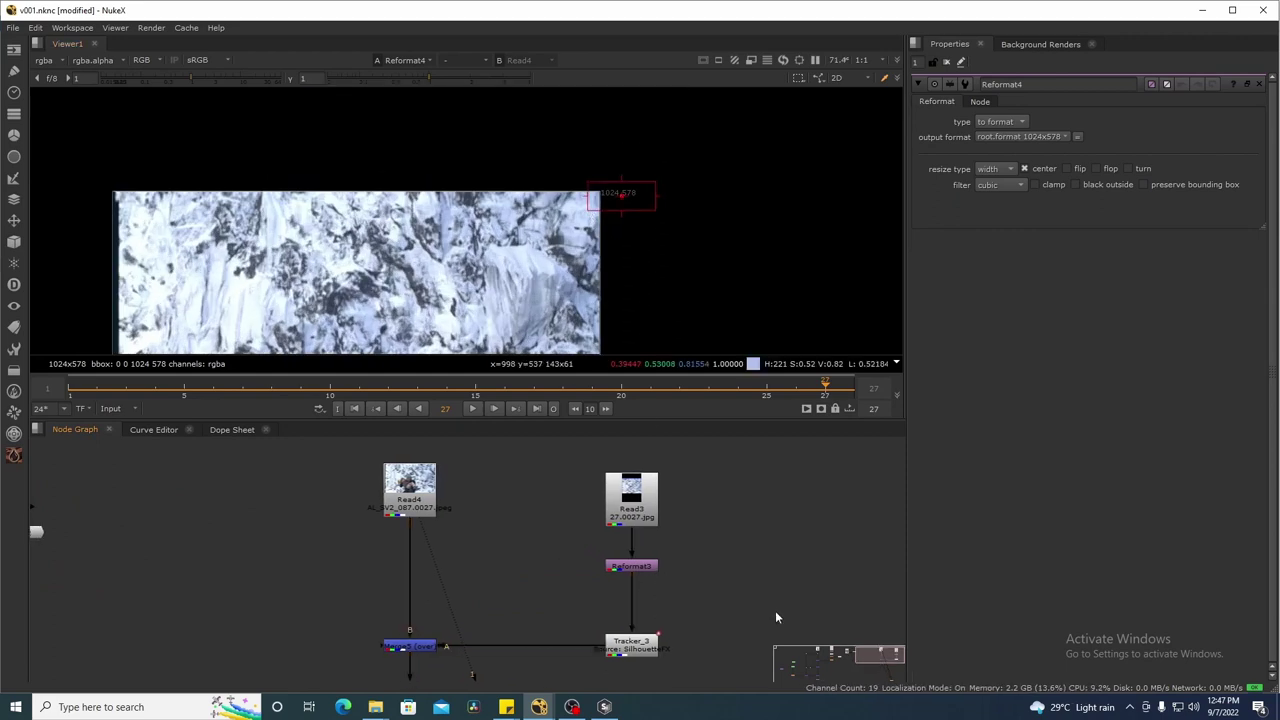
{"action": "key", "text": "s"}
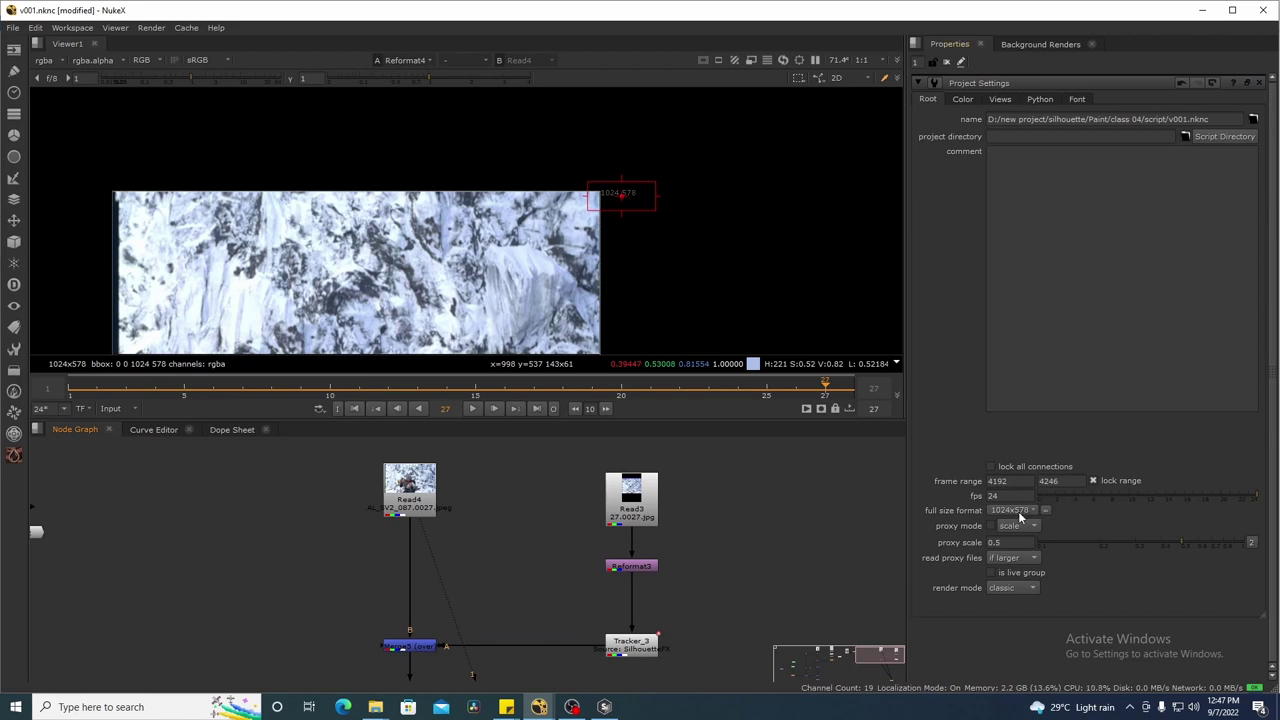
{"action": "left_click", "coordinate": [758, 265], "text": "ctrl"}
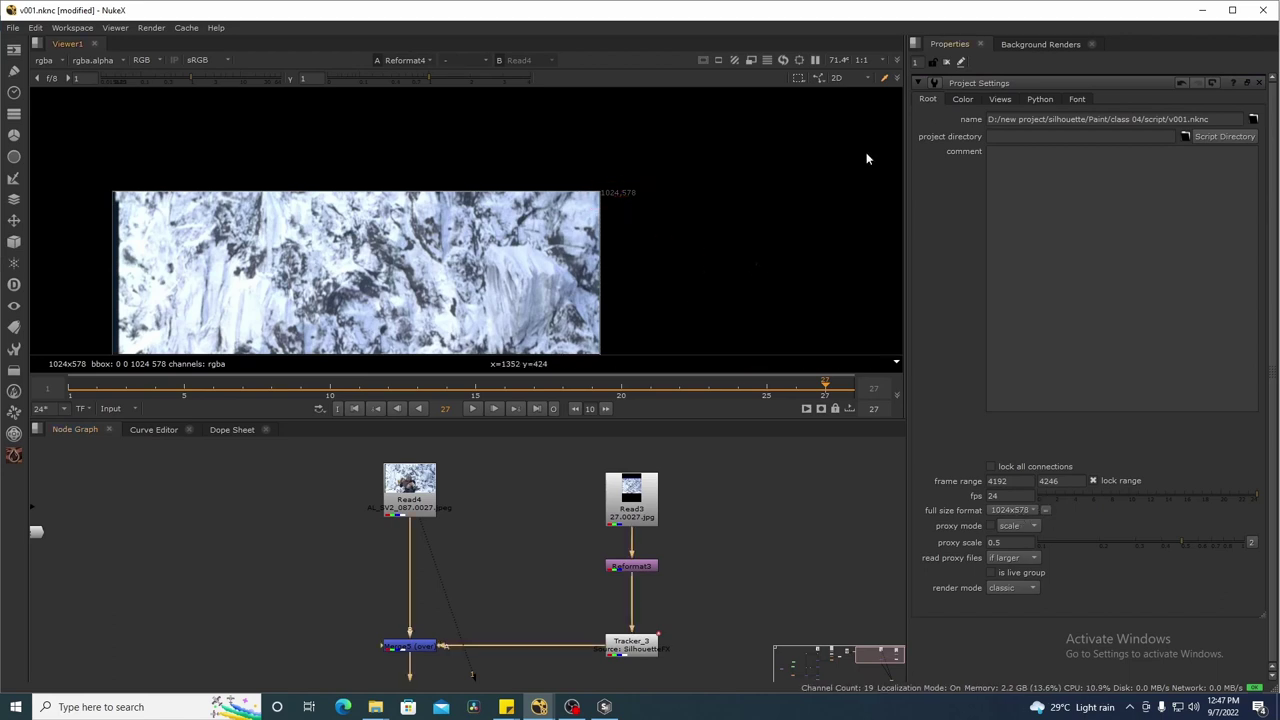
{"action": "left_click", "coordinate": [948, 62]}
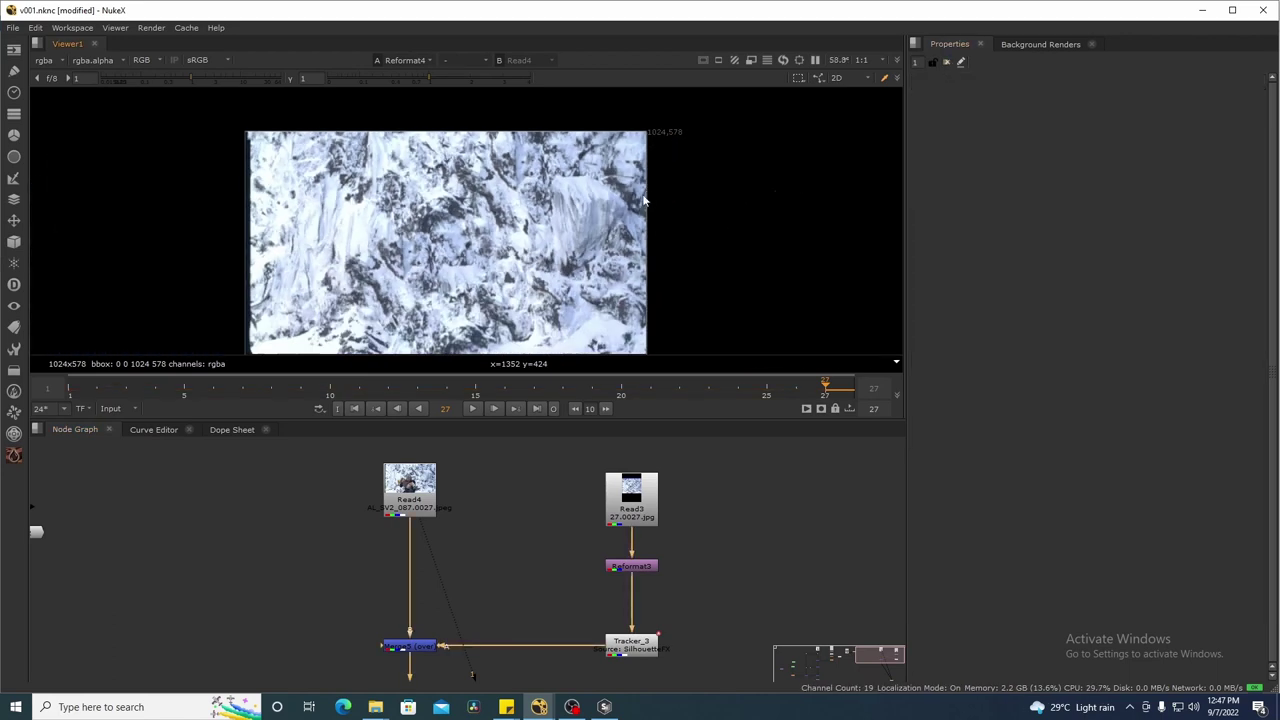
- Display the Read4 plate in viewer input 1 and examine the wires and the actor at frame 27
{"action": "left_click", "coordinate": [409, 491]}
{"action": "key", "text": "1"}
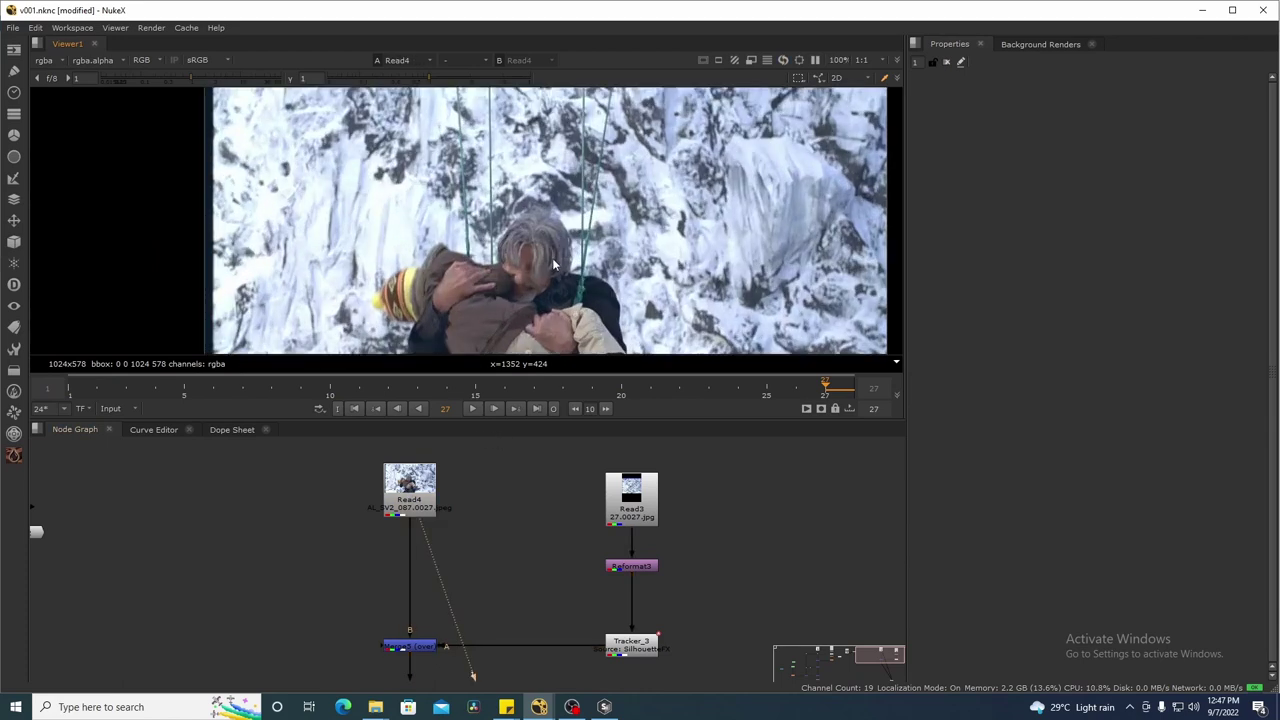
{"action": "left_click_drag", "start_coordinate": [473, 200], "coordinate": [616, 290]}
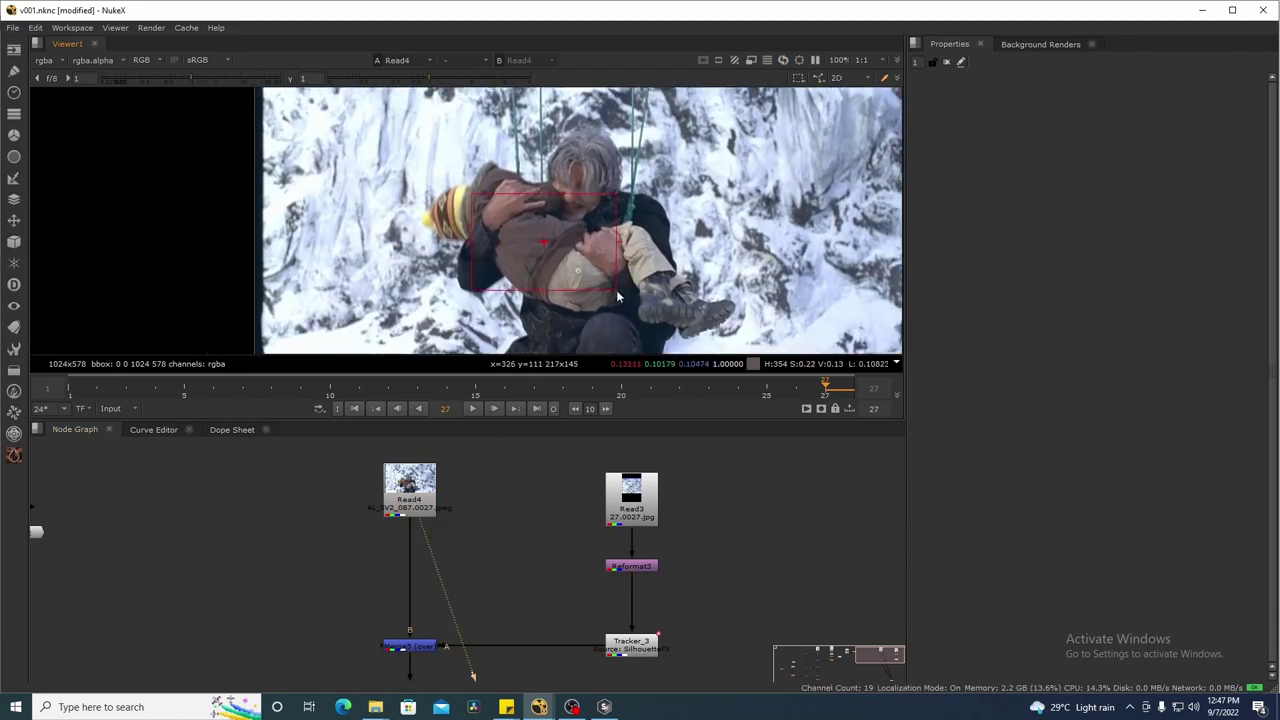
{"action": "right_click", "coordinate": [676, 288], "text": "ctrl"}
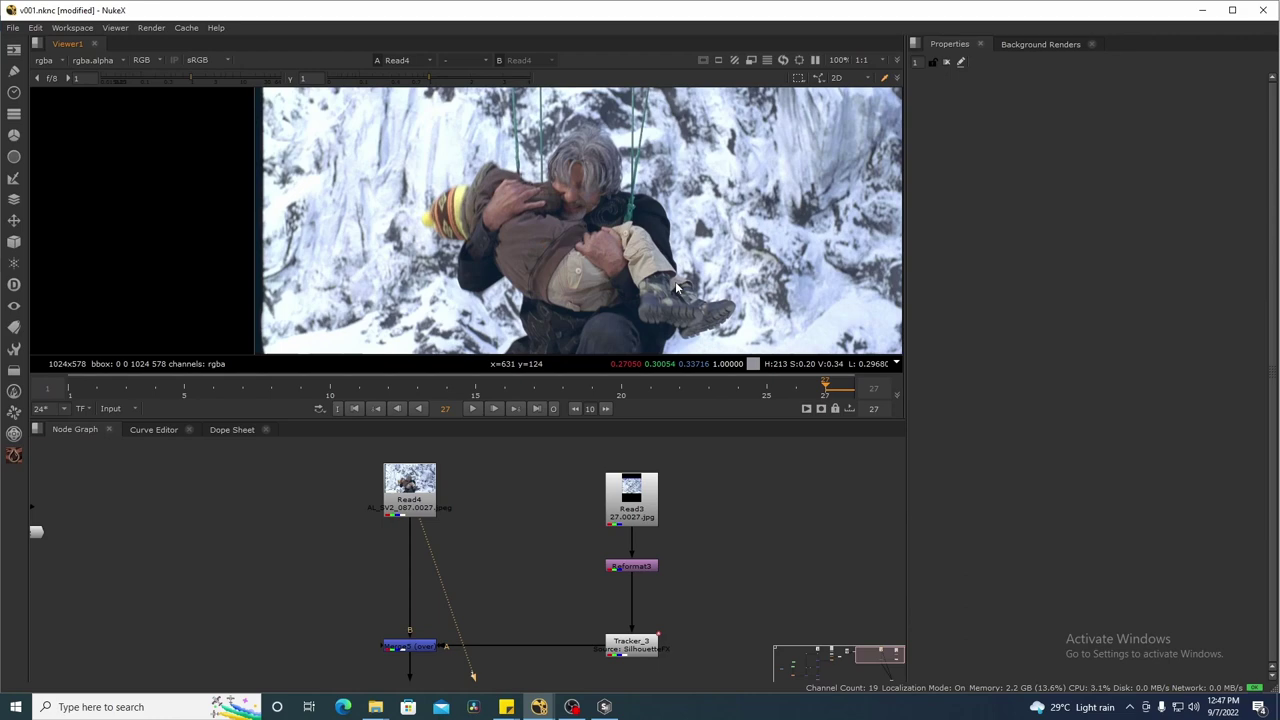
- Copy the Roto2 actor matte from the earlier script branch and paste it beside Merge5
{"action": "left_click_drag", "start_coordinate": [270, 575], "coordinate": [505, 561]}
{"action": "left_click_drag", "start_coordinate": [240, 530], "coordinate": [469, 545]}
{"action": "scroll", "coordinate": [158, 570], "scroll_direction": "down", "scroll_amount": 3}
{"action": "left_click_drag", "start_coordinate": [158, 570], "coordinate": [409, 577]}
{"action": "left_click_drag", "start_coordinate": [120, 552], "coordinate": [397, 542]}
{"action": "scroll", "coordinate": [361, 647], "scroll_direction": "up", "scroll_amount": 3}
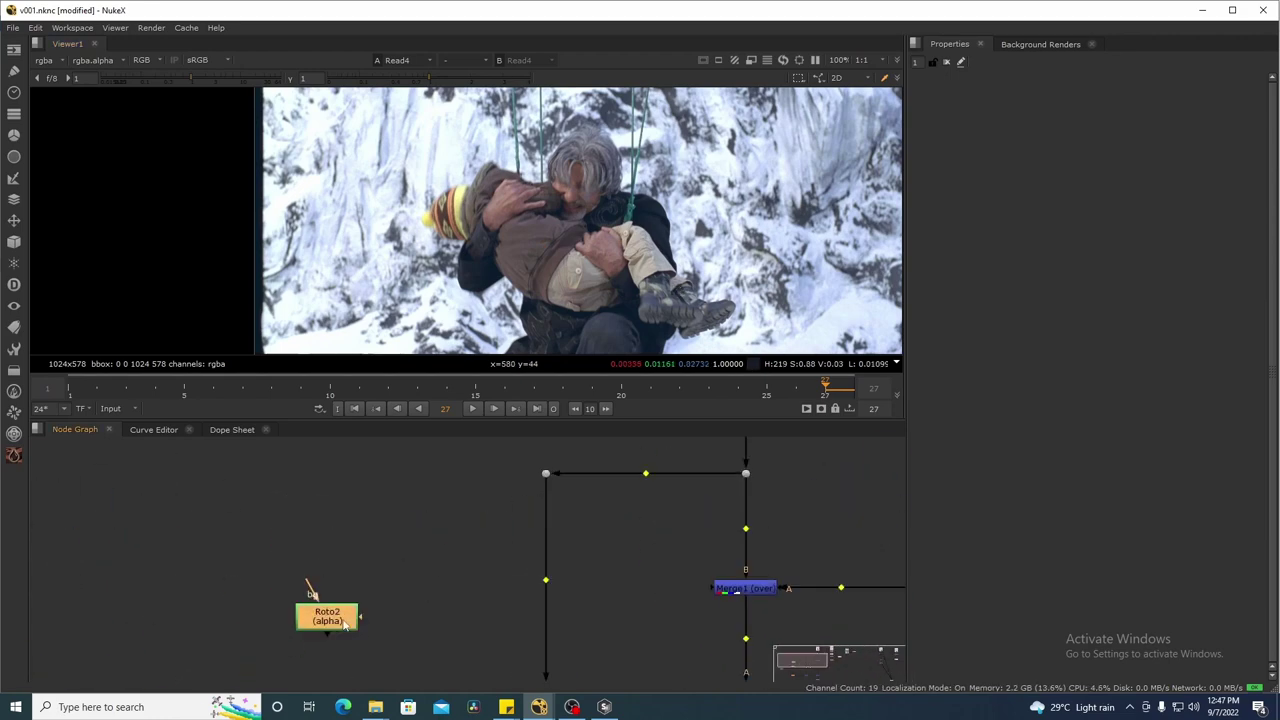
{"action": "scroll", "coordinate": [664, 528], "scroll_direction": "down", "scroll_amount": 3}
{"action": "left_click_drag", "start_coordinate": [664, 528], "coordinate": [190, 566]}
{"action": "left_click_drag", "start_coordinate": [694, 540], "coordinate": [436, 555]}
{"action": "scroll", "coordinate": [462, 580], "scroll_direction": "up", "scroll_amount": 3}
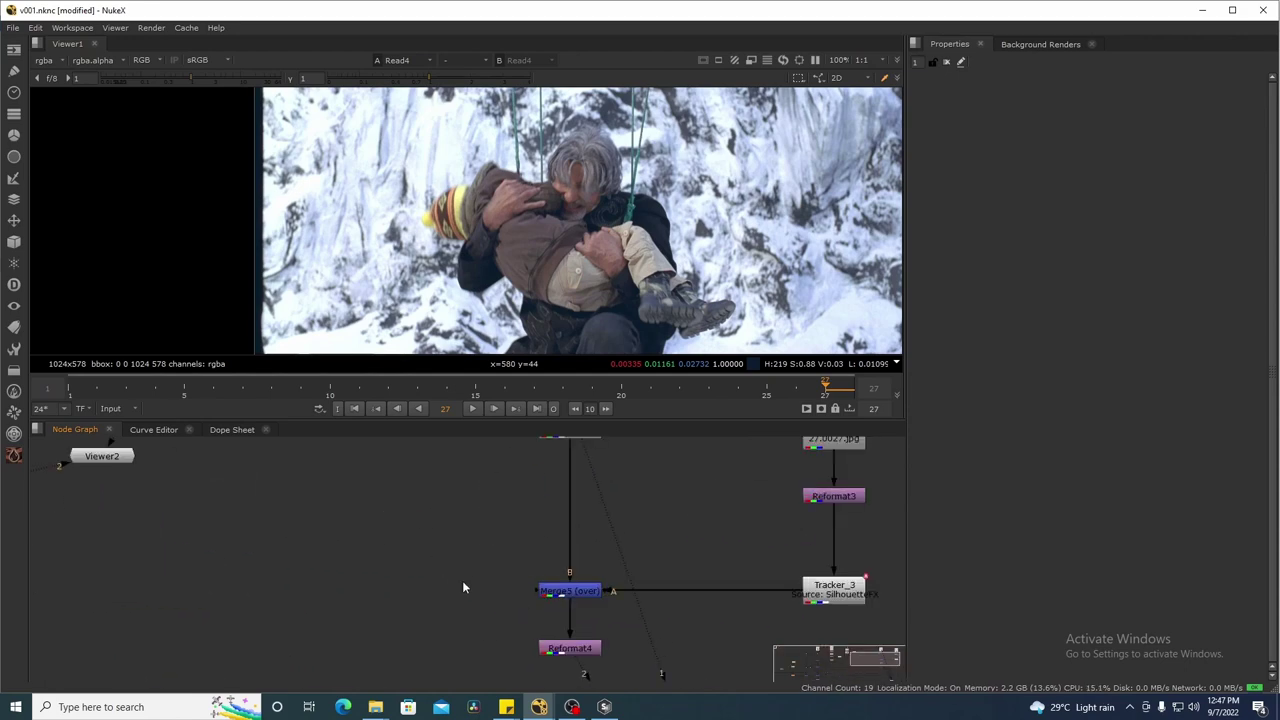
{"action": "key", "text": "ctrl+v"}
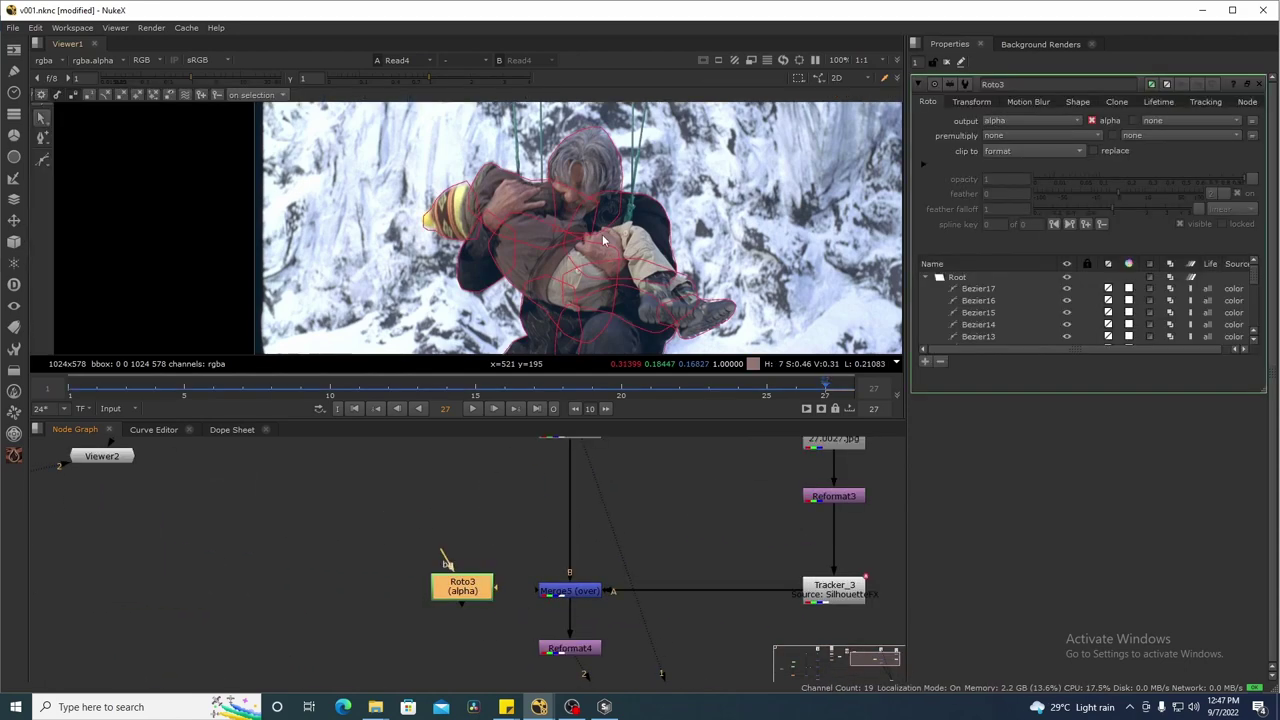
- Enlarge the viewer, check the pasted roto shapes over the actor, and move to frame 24
{"action": "left_click_drag", "start_coordinate": [724, 420], "coordinate": [724, 499]}
{"action": "left_click_drag", "start_coordinate": [740, 327], "coordinate": [687, 313]}
{"action": "scroll", "coordinate": [697, 305], "scroll_direction": "down", "scroll_amount": 1}
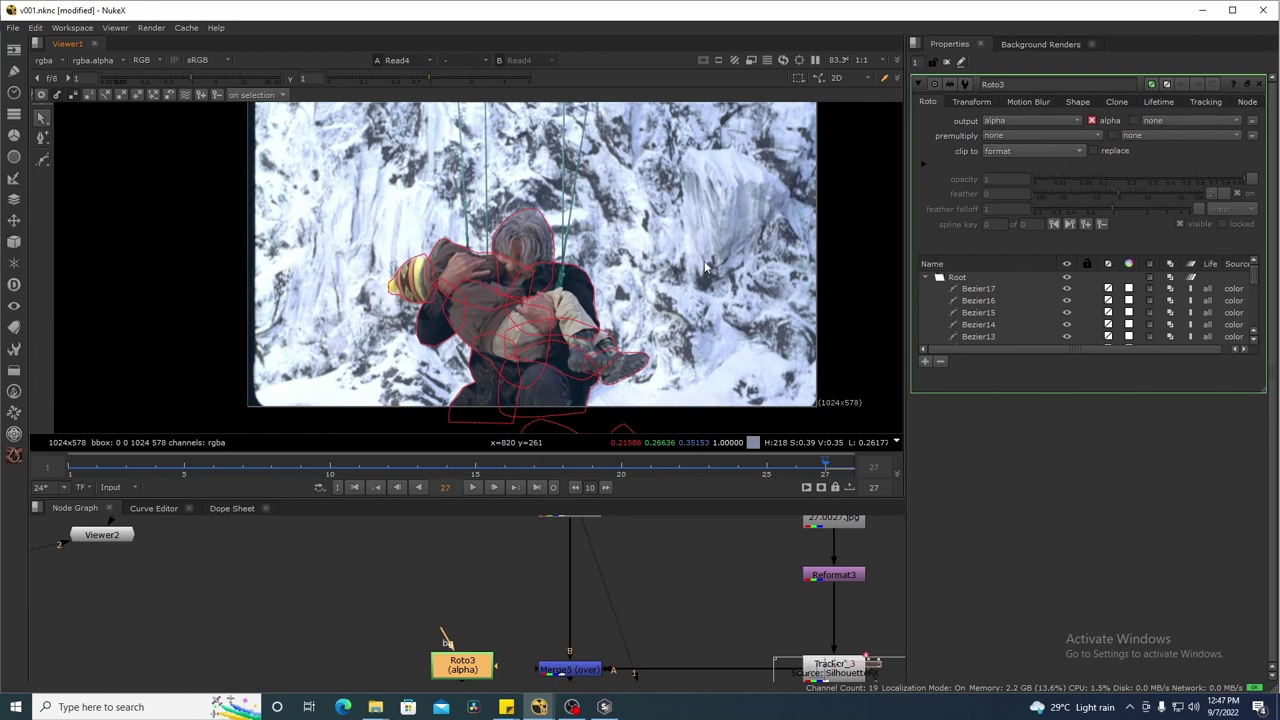
{"action": "mouse_move", "coordinate": [702, 241]}
{"action": "left_mouse_down"}
{"action": "mouse_move", "coordinate": [679, 241]}
{"action": "mouse_move", "coordinate": [706, 225]}
{"action": "mouse_move", "coordinate": [671, 254]}
{"action": "mouse_move", "coordinate": [681, 243]}
{"action": "left_mouse_up"}
{"action": "left_click_drag", "start_coordinate": [800, 468], "coordinate": [738, 468]}
- Add a Merge node beside Roto3, connecting its B input to Roto3 and its A input to Read4
{"action": "left_click_drag", "start_coordinate": [608, 543], "coordinate": [640, 555]}
{"action": "left_click_drag", "start_coordinate": [590, 615], "coordinate": [652, 602]}
{"action": "key", "text": "space"}
{"action": "left_click_drag", "start_coordinate": [569, 645], "coordinate": [295, 550]}
{"action": "scroll", "coordinate": [463, 566], "scroll_direction": "up", "scroll_amount": 2}
{"action": "left_click_drag", "start_coordinate": [502, 536], "coordinate": [552, 437]}
{"action": "left_click", "coordinate": [519, 501]}
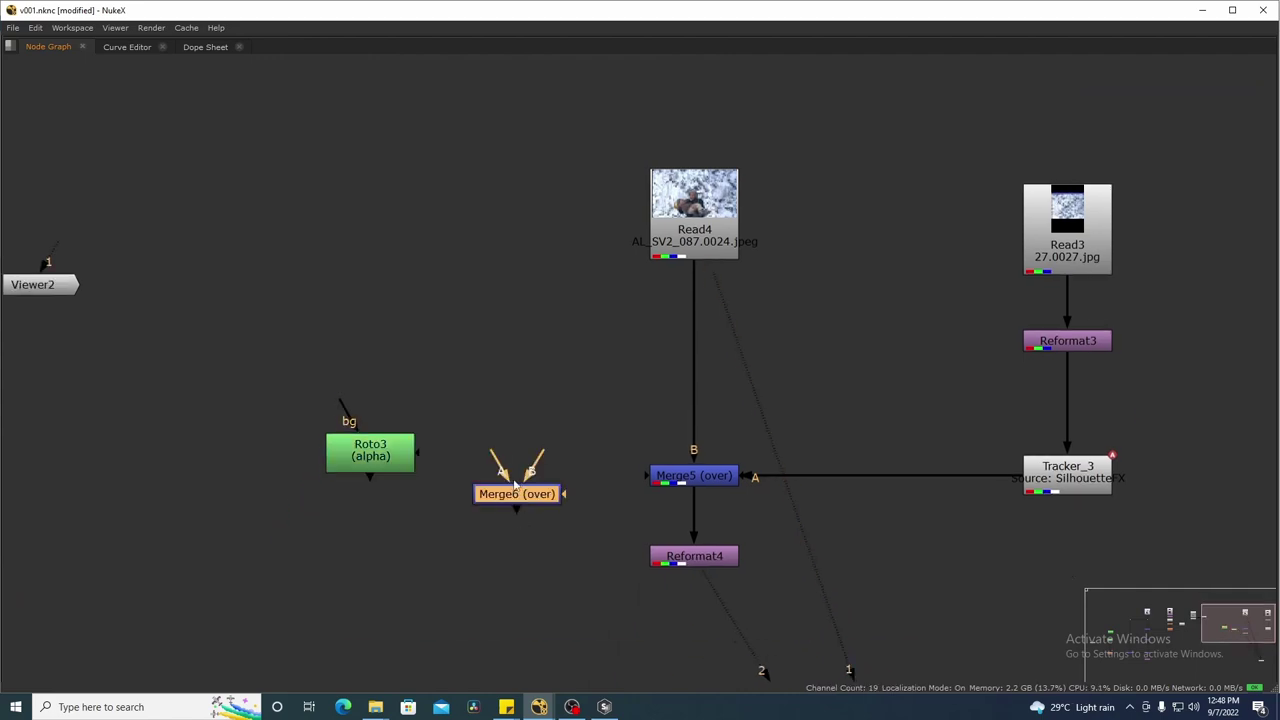
{"action": "left_click_drag", "start_coordinate": [517, 451], "coordinate": [696, 232]}
- Route the Read4 link through two dots, line up Roto3 with Merge6, and move Reformat4 further down
{"action": "key", "text": "ctrl"}
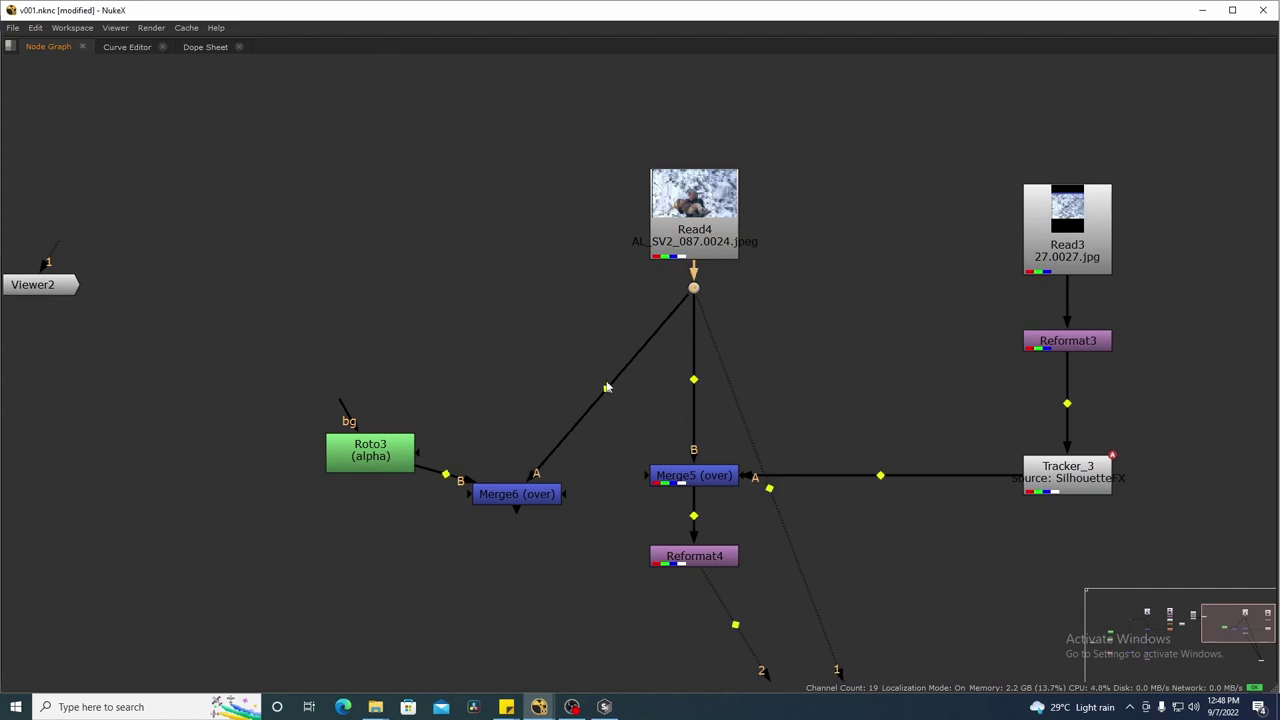
{"action": "left_click_drag", "start_coordinate": [591, 385], "coordinate": [520, 298]}
{"action": "left_click_drag", "start_coordinate": [479, 387], "coordinate": [512, 310]}
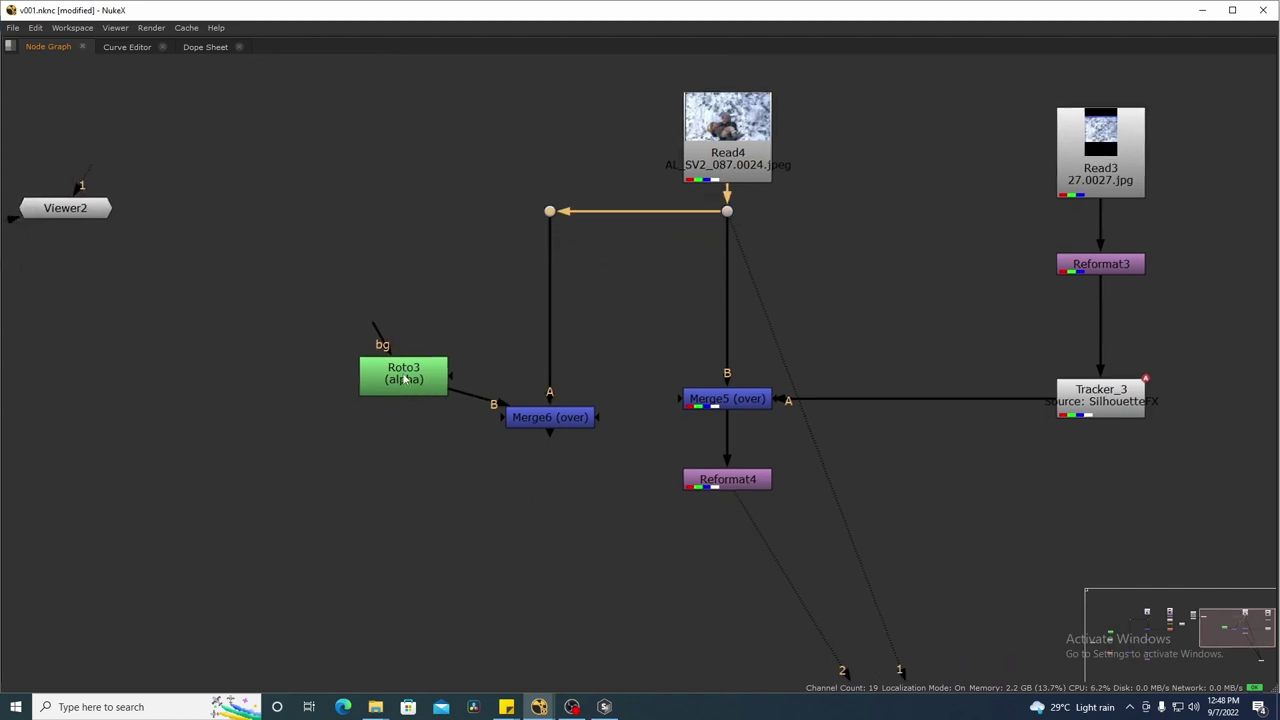
{"action": "left_click", "coordinate": [362, 414]}
{"action": "left_click_drag", "start_coordinate": [196, 351], "coordinate": [652, 497]}
{"action": "left_click_drag", "start_coordinate": [576, 419], "coordinate": [572, 437]}
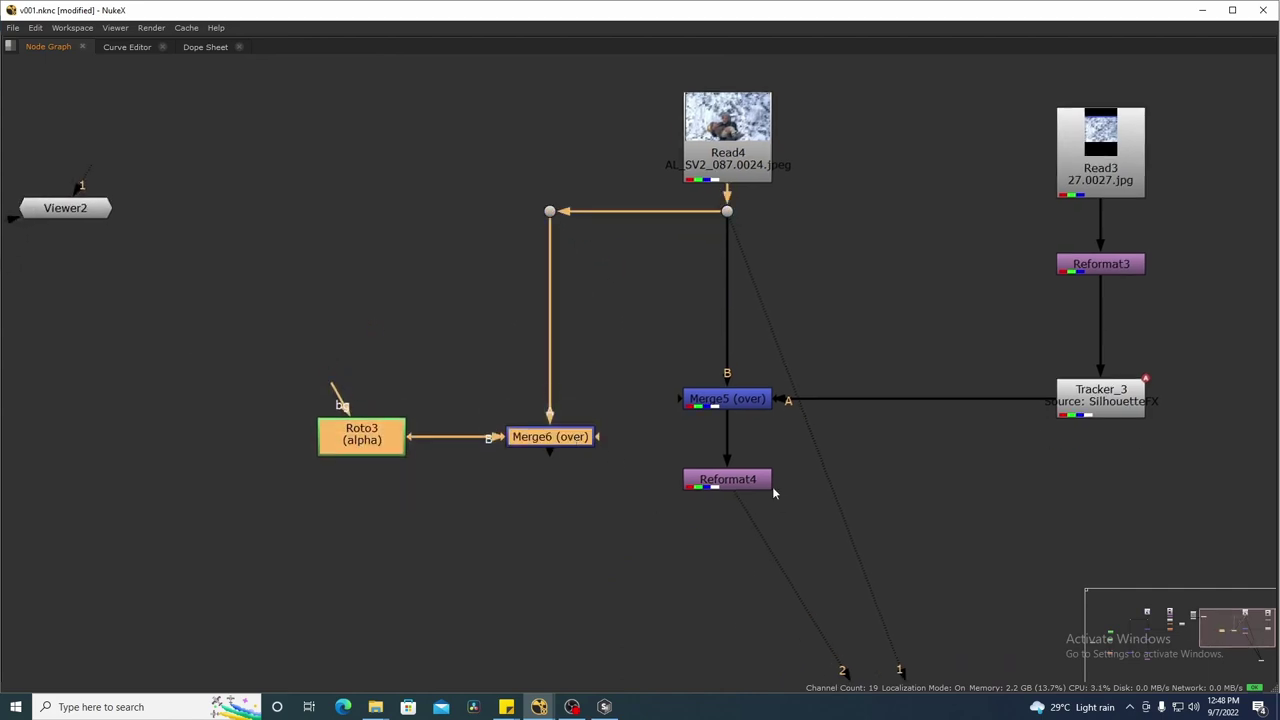
{"action": "left_click_drag", "start_coordinate": [752, 485], "coordinate": [752, 584]}
- Set Merge6's operation to in and view the actor cut-out in viewer input 1
{"action": "key", "text": "space"}
{"action": "left_click_drag", "start_coordinate": [600, 528], "coordinate": [597, 607]}
{"action": "scroll", "coordinate": [600, 635], "scroll_direction": "down", "scroll_amount": 2}
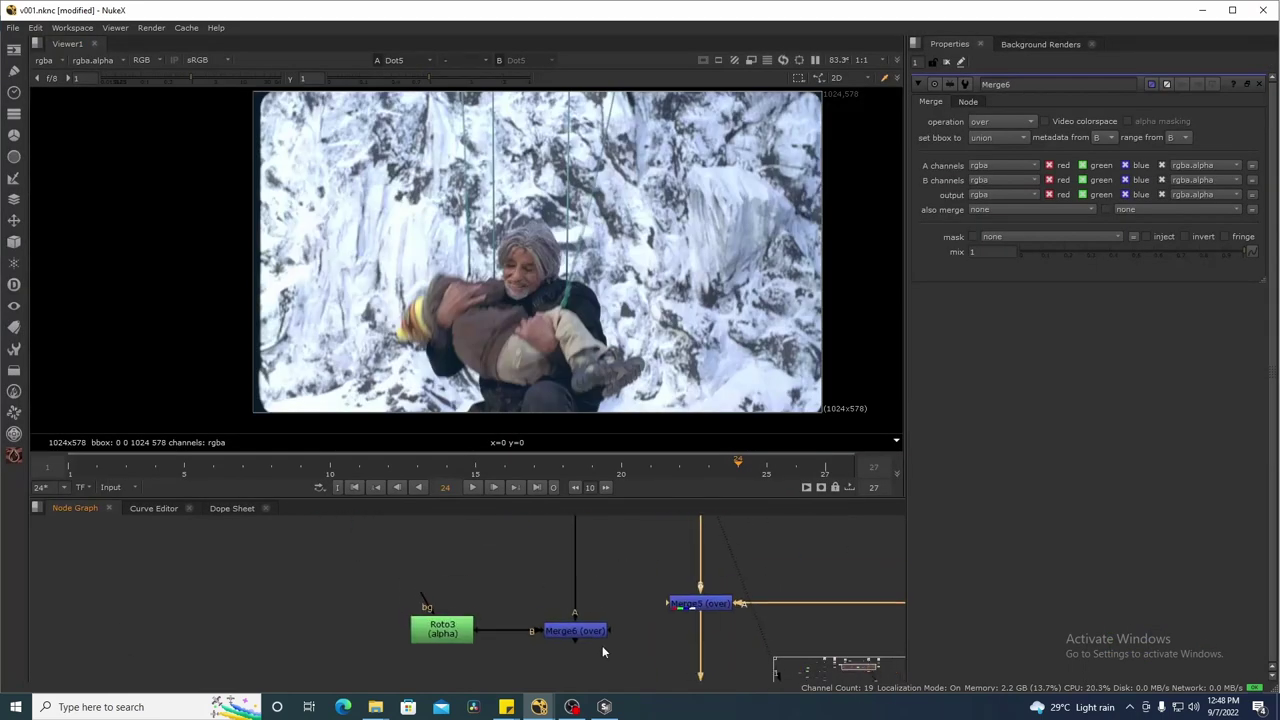
{"action": "left_click", "coordinate": [582, 632]}
{"action": "left_click", "coordinate": [1000, 121]}
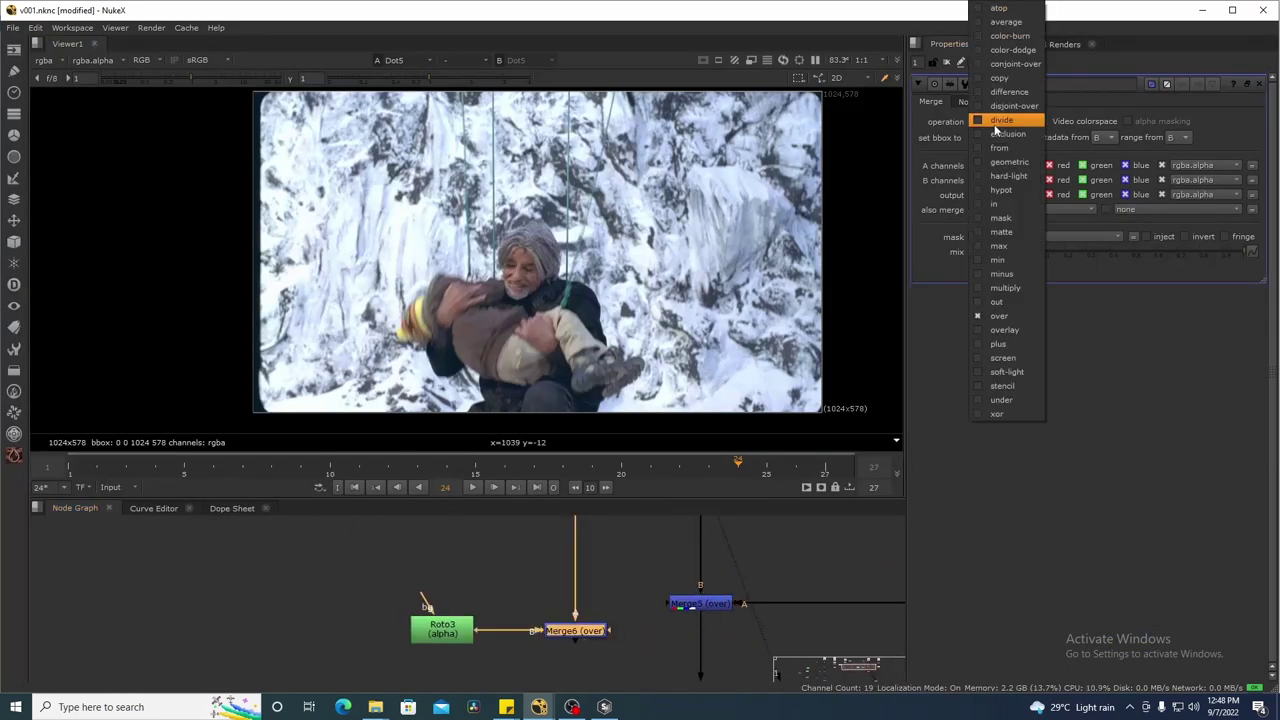
{"action": "left_click", "coordinate": [1007, 204]}
{"action": "key", "text": "1"}
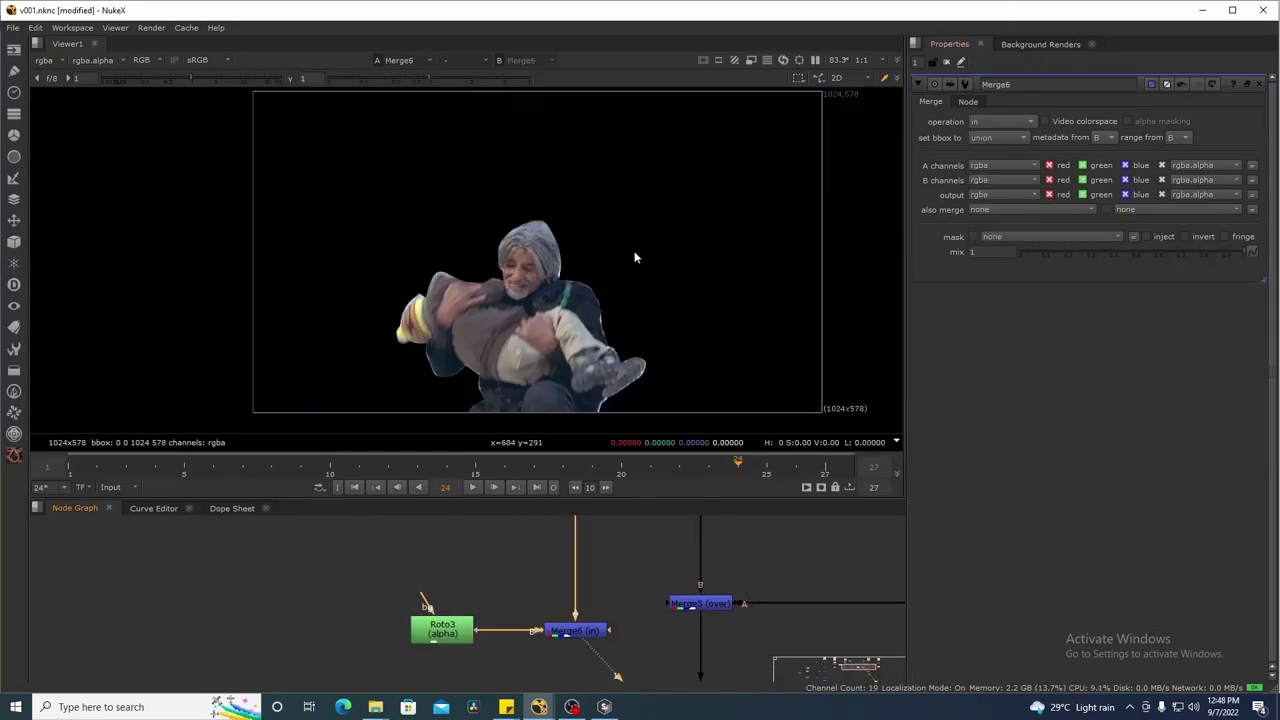
{"action": "left_click_drag", "start_coordinate": [634, 257], "coordinate": [558, 219]}
{"action": "left_click_drag", "start_coordinate": [290, 190], "coordinate": [573, 351]}
- Insert an over Merge between Merge5 and Reformat4, with the Merge6 cut-out as its A input
{"action": "left_click_drag", "start_coordinate": [728, 670], "coordinate": [538, 596]}
{"action": "left_click", "coordinate": [674, 608]}
{"action": "key", "text": "m"}
{"action": "left_click_drag", "start_coordinate": [303, 538], "coordinate": [519, 623]}
{"action": "left_click", "coordinate": [660, 631]}
- Compare the original Read4 plate with the Reformat4 composite in the viewer at frame 24
{"action": "scroll", "coordinate": [668, 632], "scroll_direction": "down", "scroll_amount": 3}
{"action": "left_click_drag", "start_coordinate": [646, 578], "coordinate": [660, 548]}
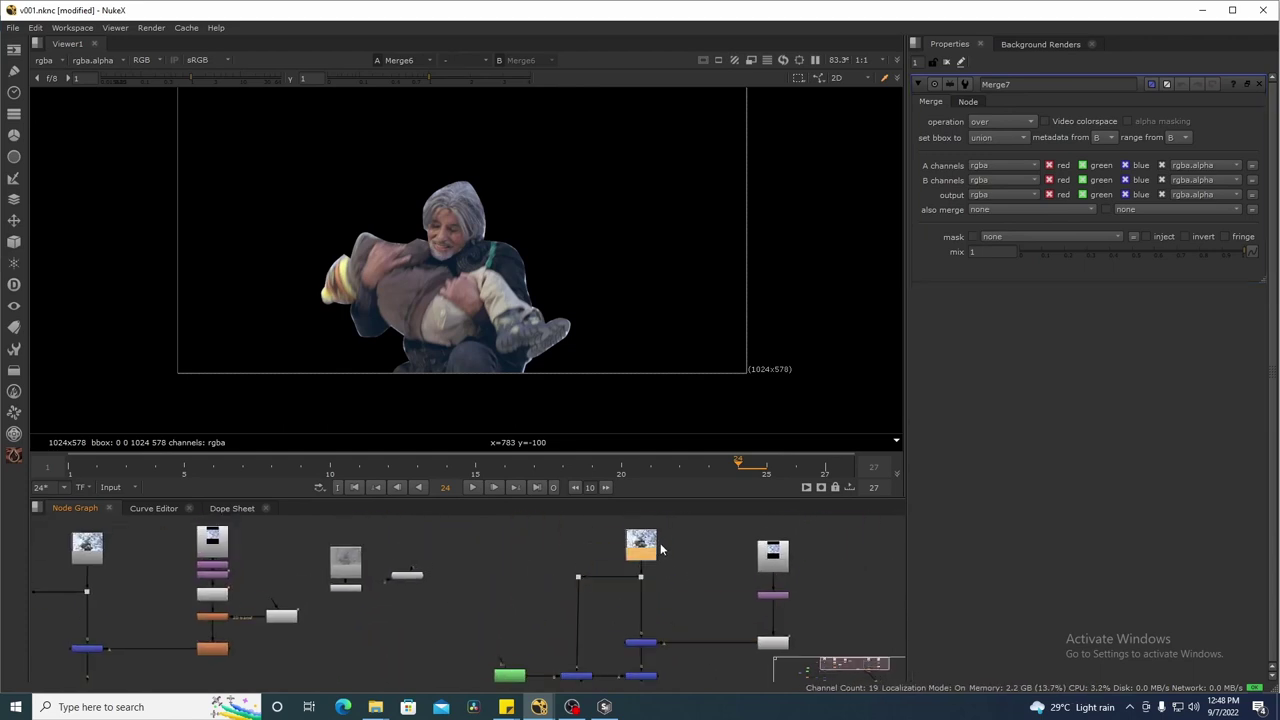
{"action": "key", "text": "1"}
{"action": "scroll", "coordinate": [680, 610], "scroll_direction": "up", "scroll_amount": 4}
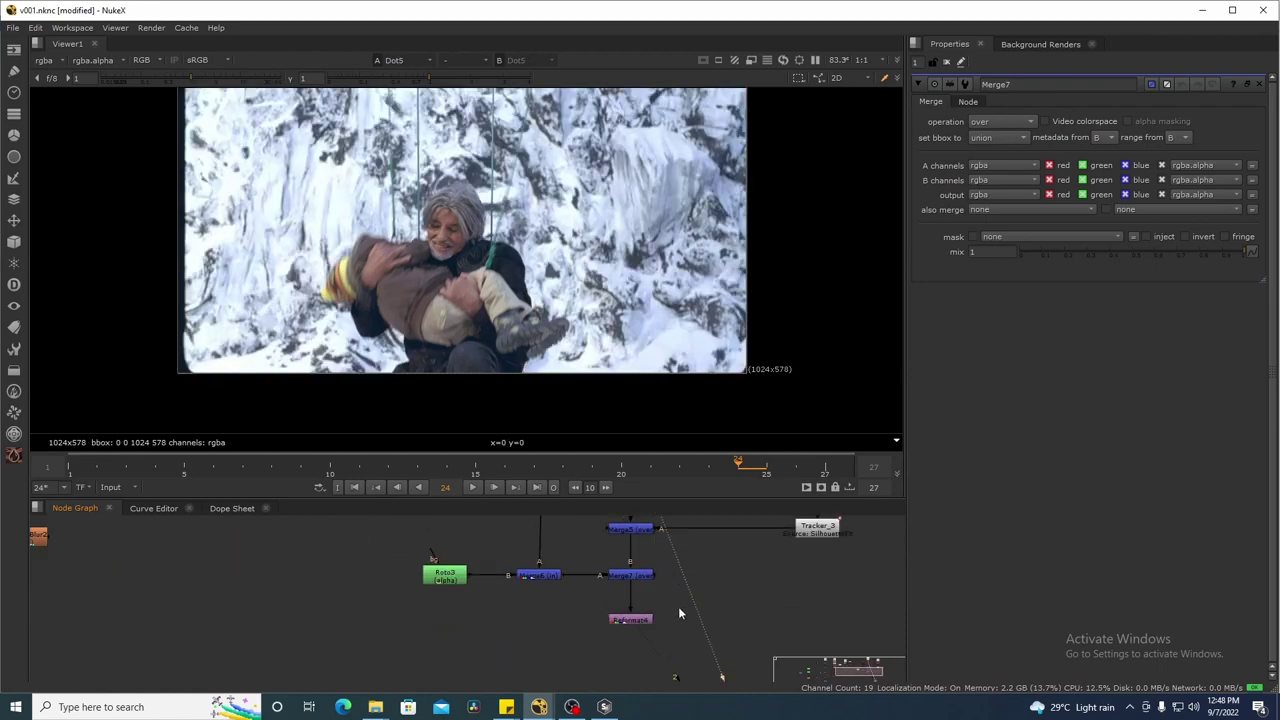
{"action": "left_click", "coordinate": [630, 619]}
{"action": "key", "text": "1"}
{"action": "scroll", "coordinate": [518, 302], "scroll_direction": "up", "scroll_amount": 6}
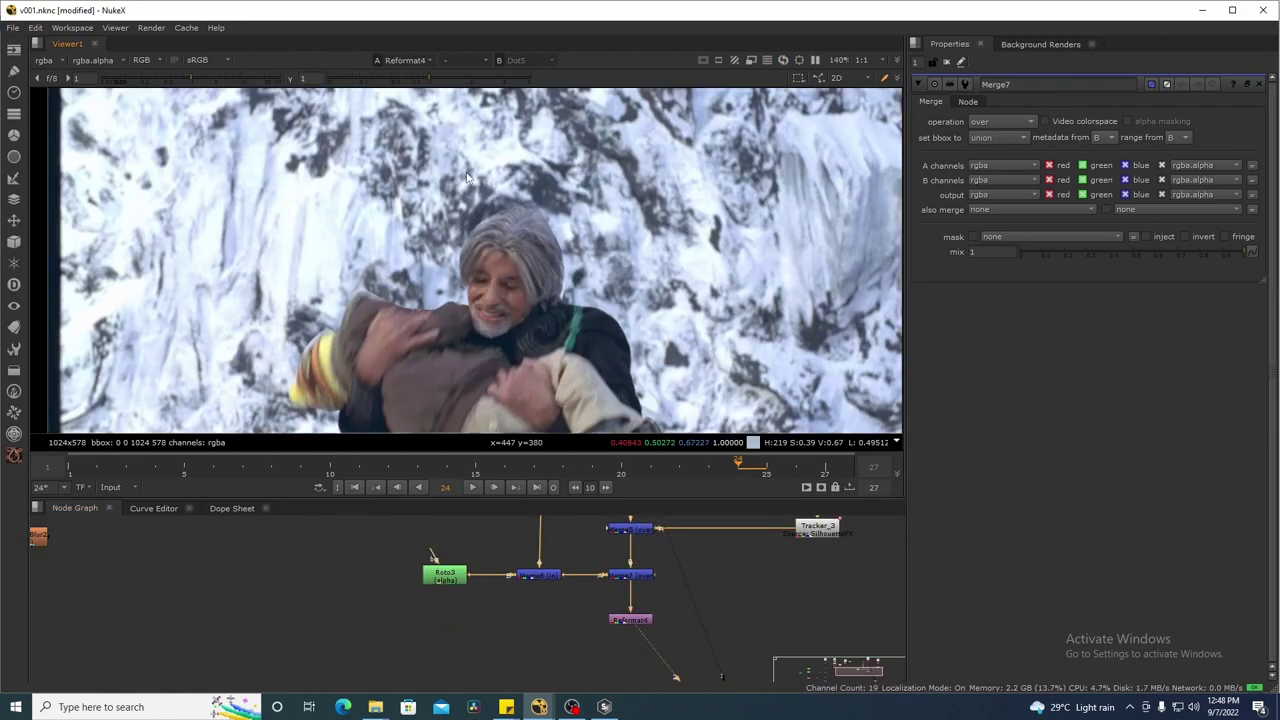
- Scrub to frame 10 and inspect the composited actor's edges up close
{"action": "scroll", "coordinate": [576, 226], "scroll_direction": "up", "scroll_amount": 2}
{"action": "left_click_drag", "start_coordinate": [596, 468], "coordinate": [331, 468]}
{"action": "left_click_drag", "start_coordinate": [422, 379], "coordinate": [632, 175]}
{"action": "scroll", "coordinate": [426, 231], "scroll_direction": "down", "scroll_amount": 5}
{"action": "scroll", "coordinate": [509, 280], "scroll_direction": "up", "scroll_amount": 3}
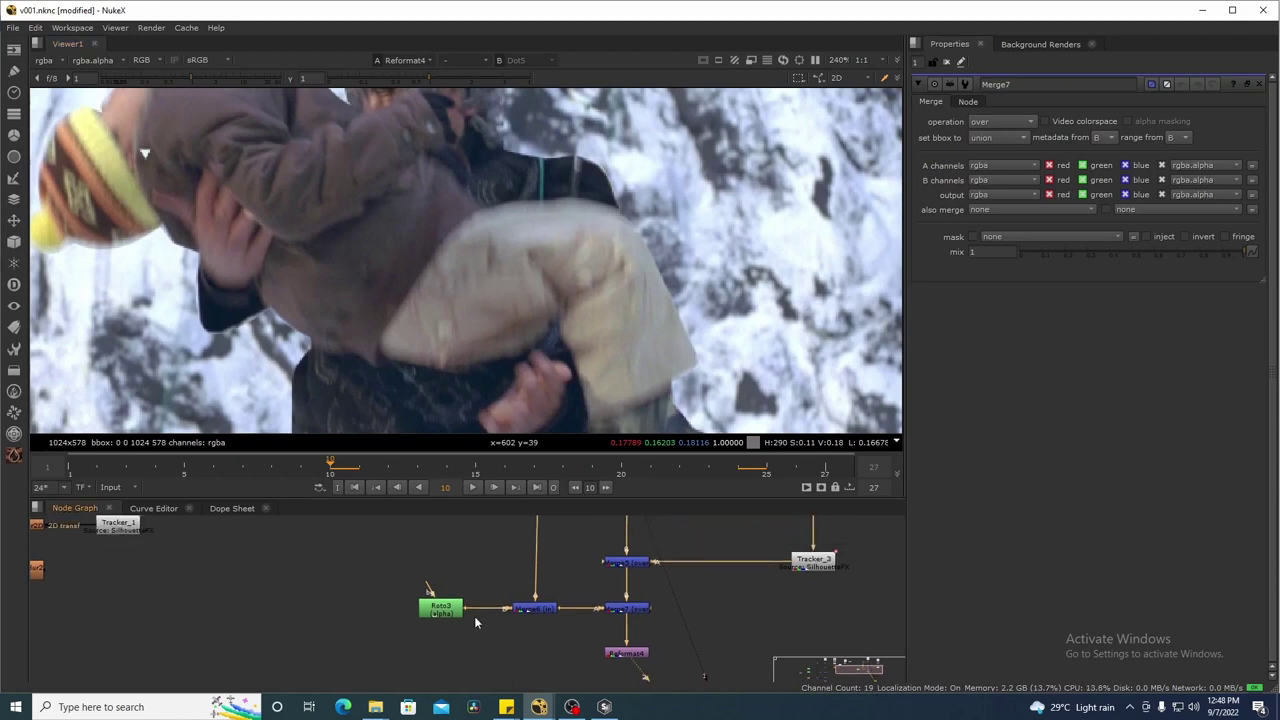
- Select all shapes in Roto3, set its motion blur to global, and close its properties
{"action": "left_click", "coordinate": [437, 607]}
{"action": "scroll", "coordinate": [654, 273], "scroll_direction": "down", "scroll_amount": 2}
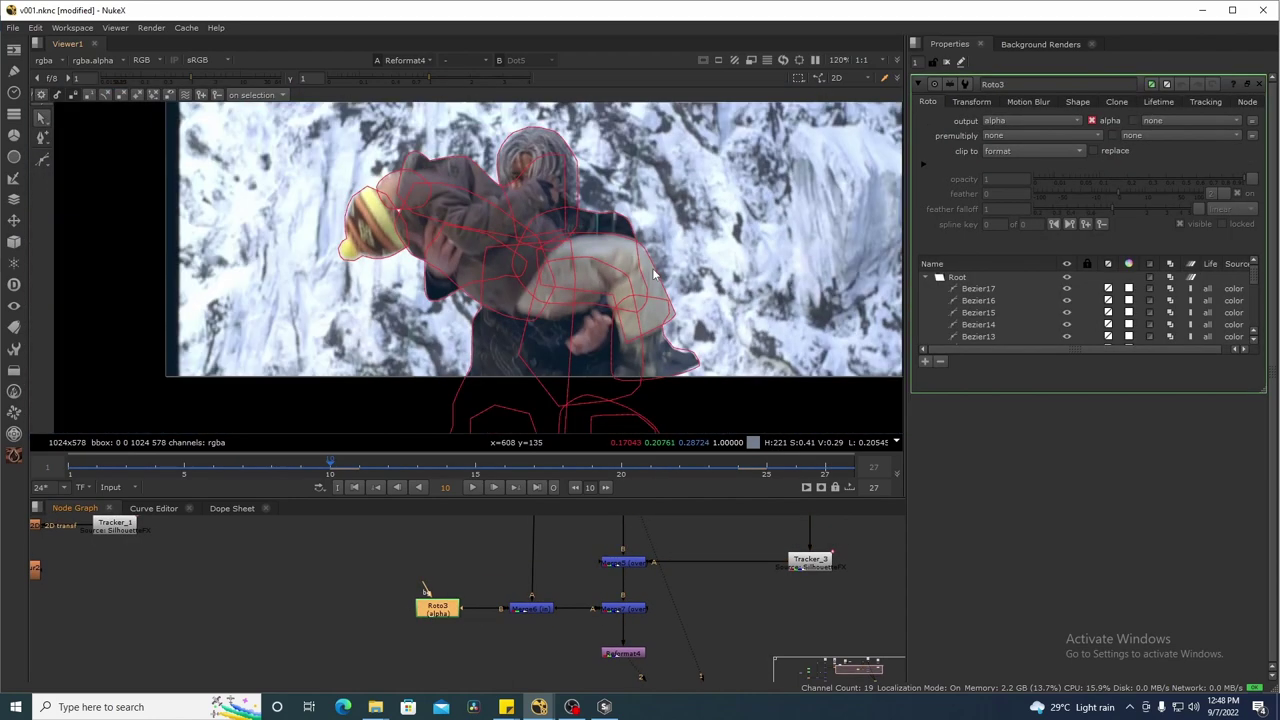
{"action": "left_click", "coordinate": [983, 277]}
{"action": "scroll", "coordinate": [1255, 314], "scroll_direction": "down", "scroll_amount": 2}
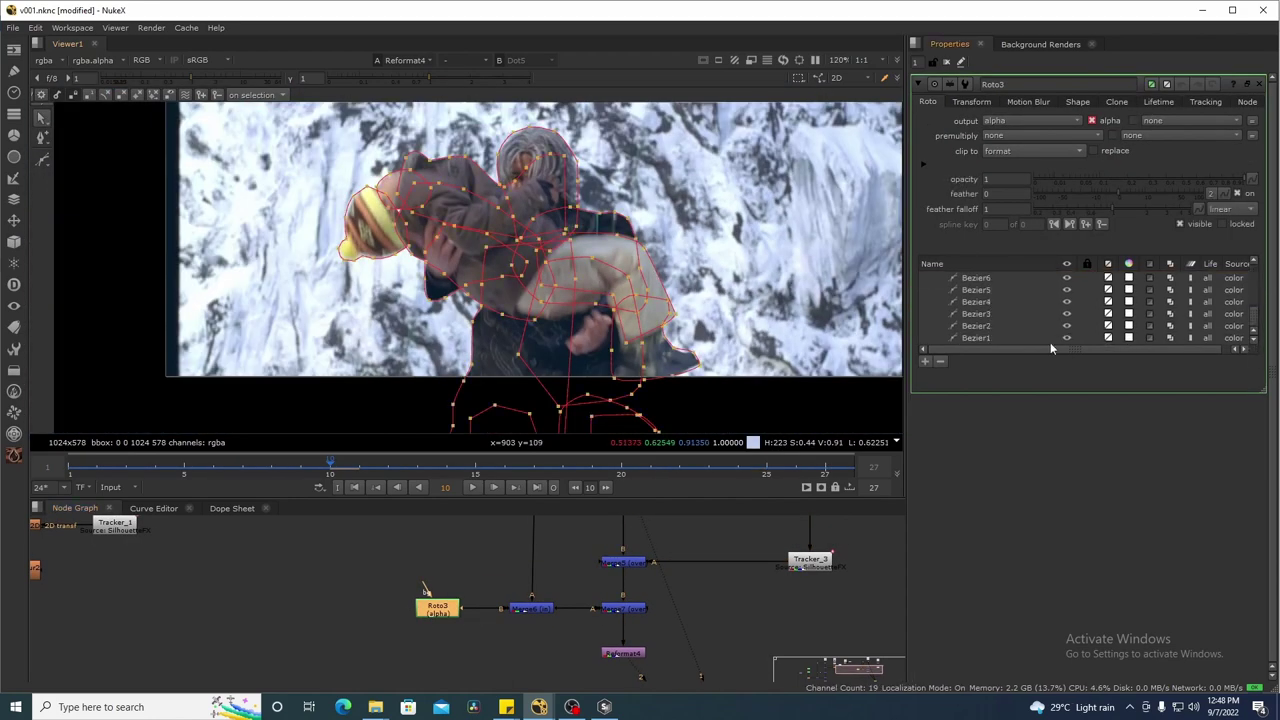
{"action": "left_click", "coordinate": [1010, 338], "text": "shift"}
{"action": "left_click", "coordinate": [1028, 102]}
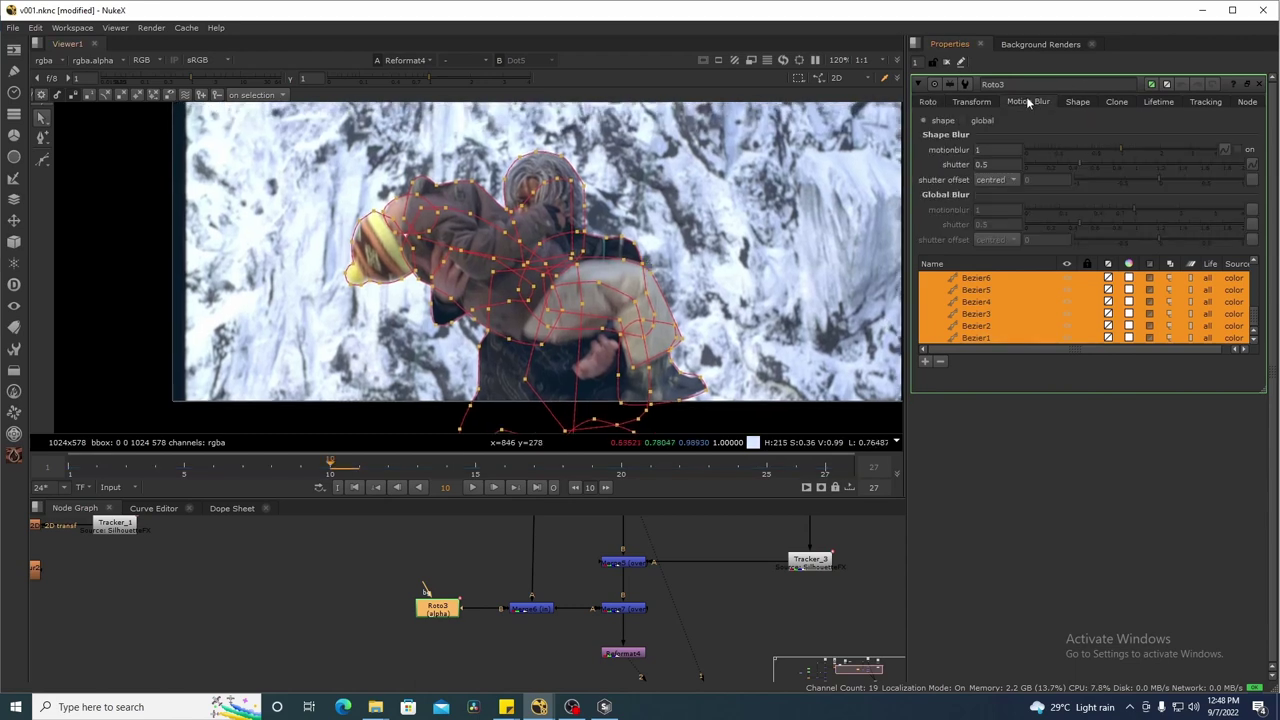
{"action": "left_click", "coordinate": [963, 121]}
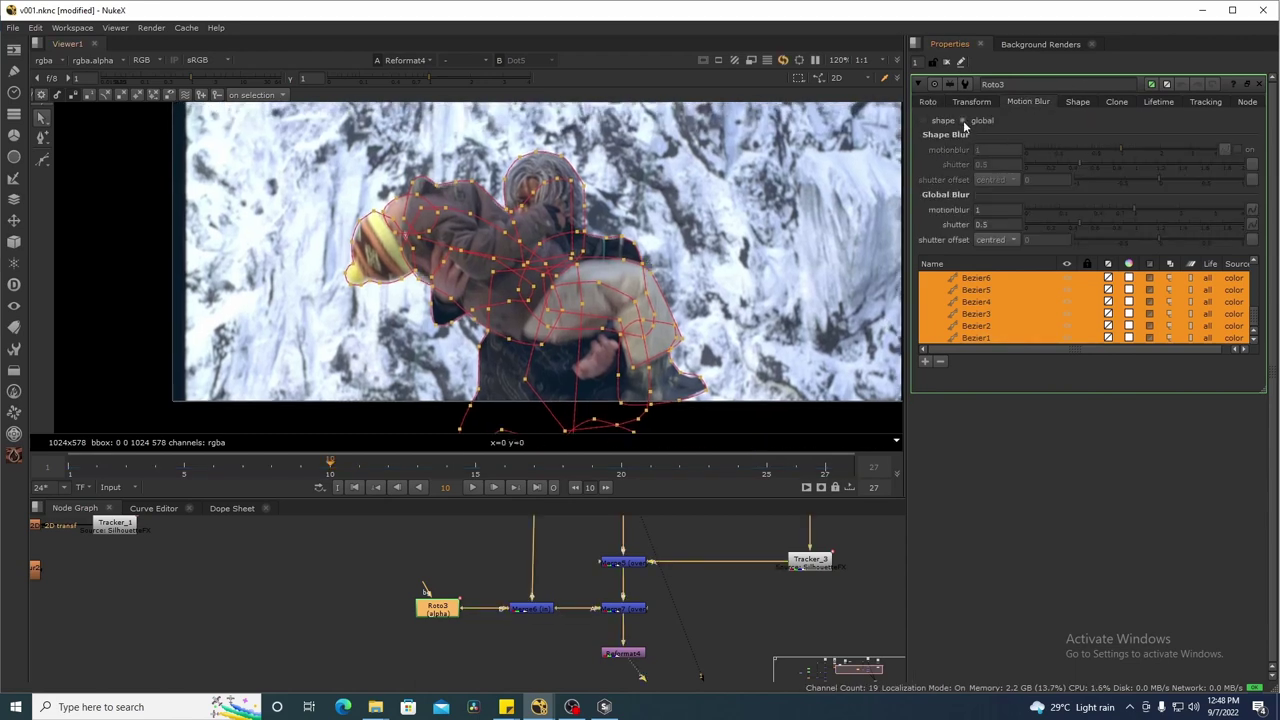
{"action": "left_click", "coordinate": [948, 63]}
- Add a Blur of size 2 after Roto3 and move both nodes up to line up with Merge6
{"action": "scroll", "coordinate": [618, 165], "scroll_direction": "up", "scroll_amount": 5}
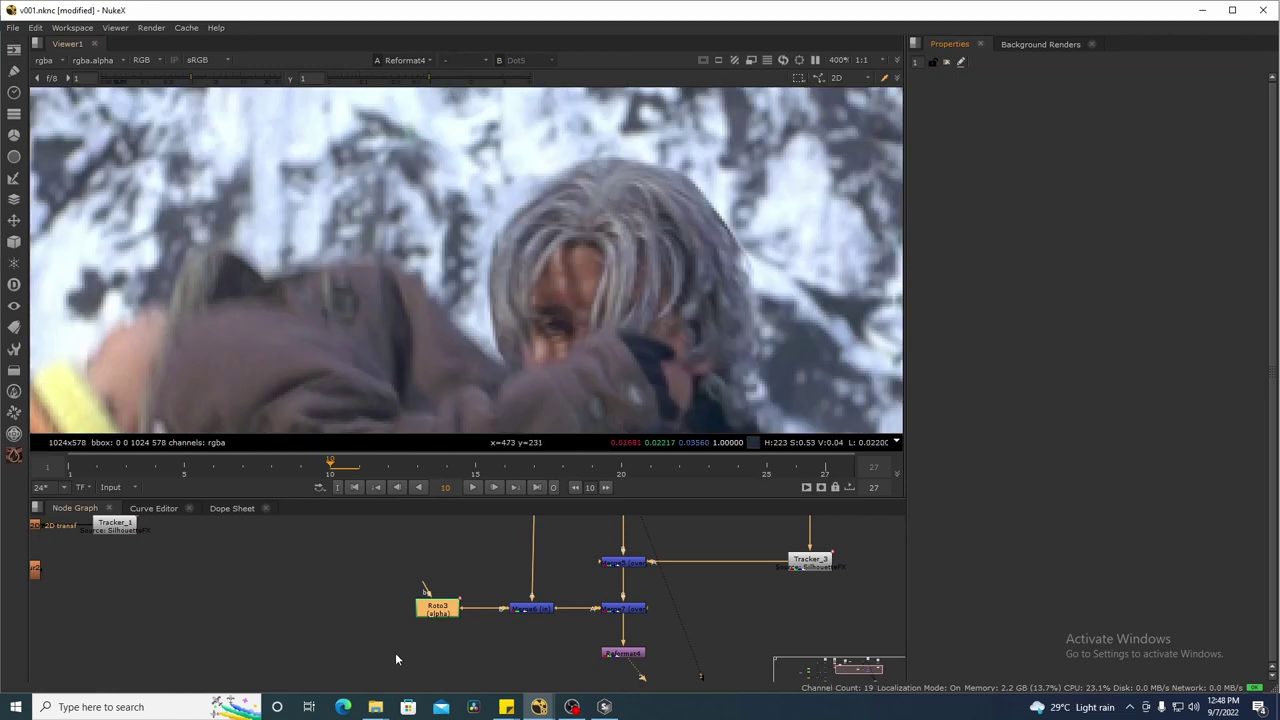
{"action": "left_click", "coordinate": [475, 656]}
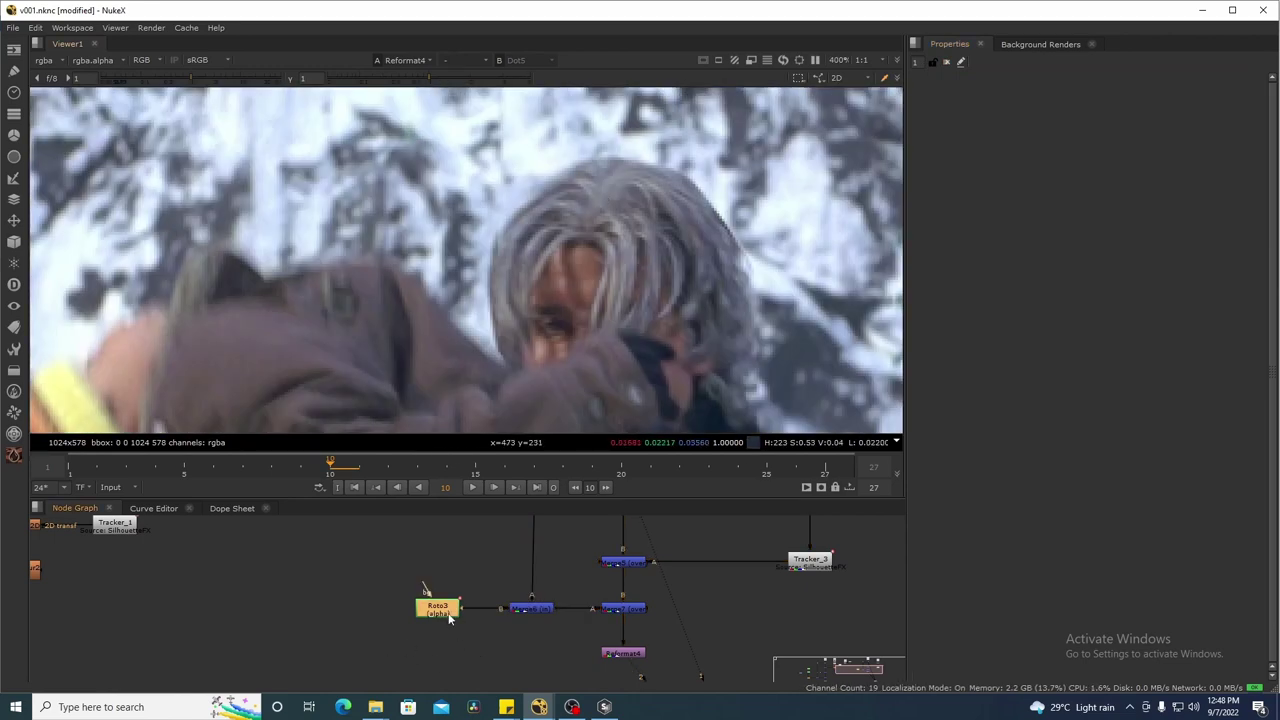
{"action": "key", "text": "b"}
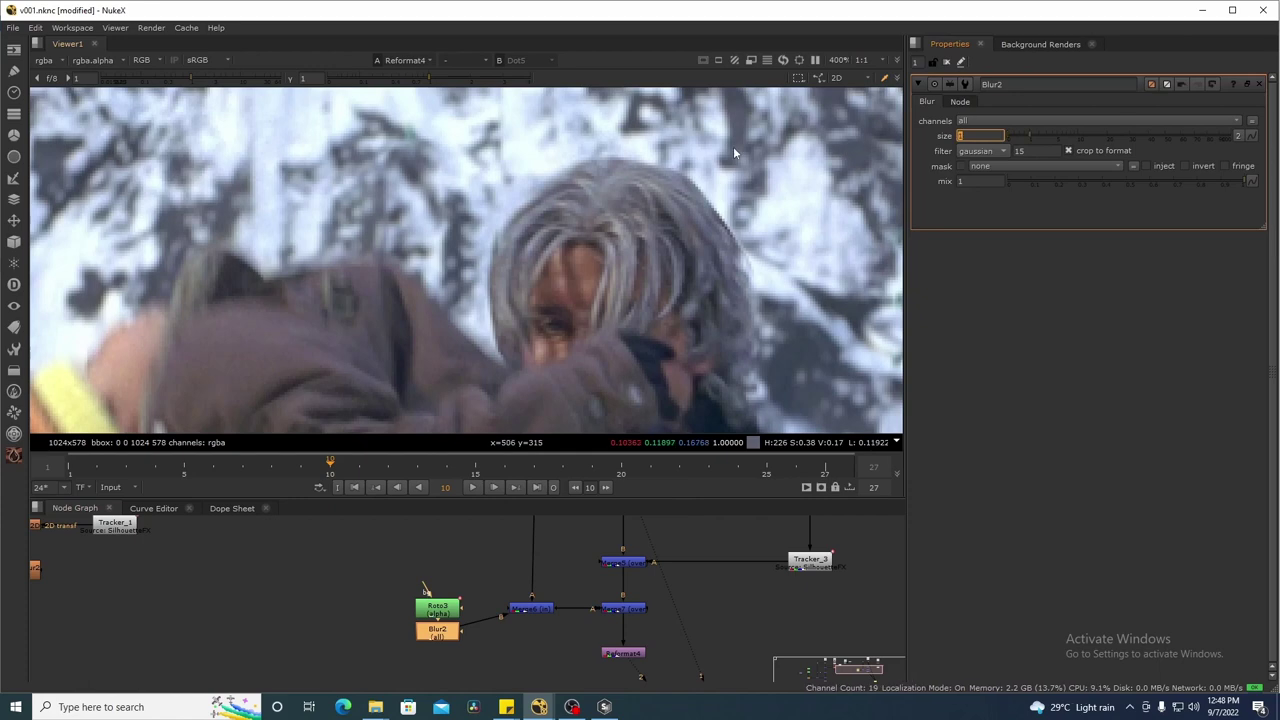
{"action": "scroll", "coordinate": [733, 146], "scroll_direction": "down", "scroll_amount": 4}
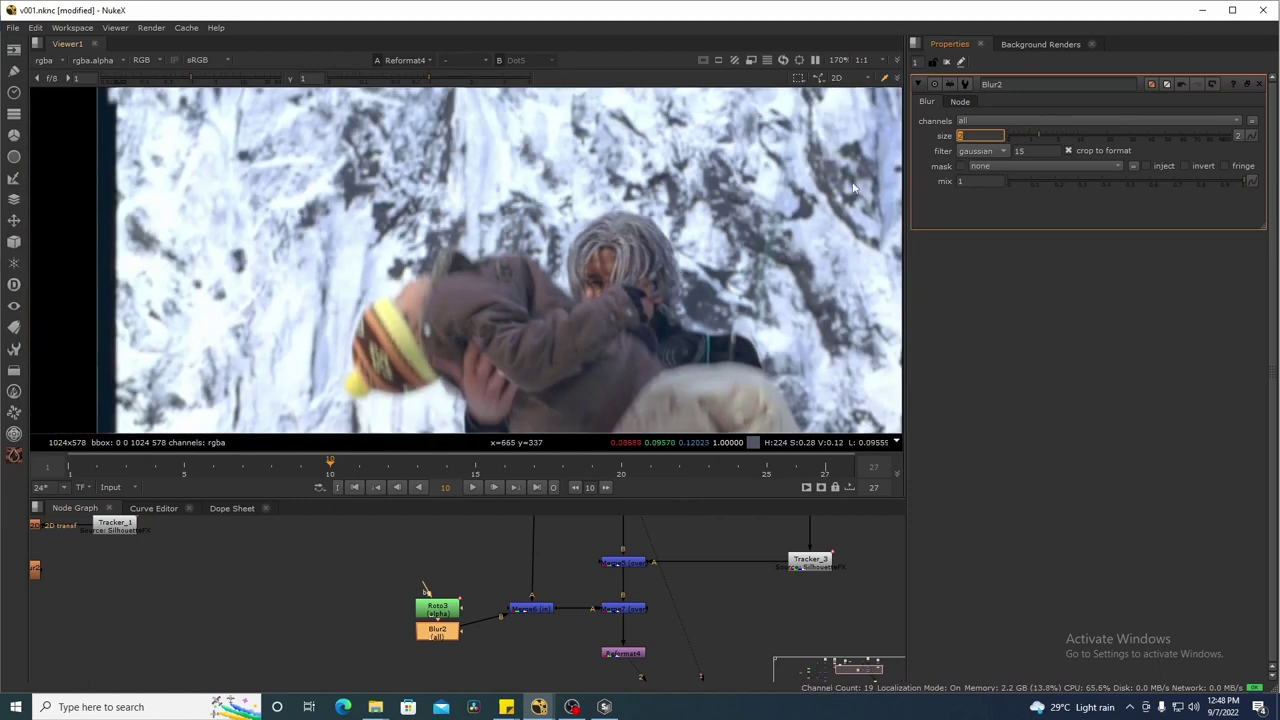
{"action": "left_click", "coordinate": [946, 63]}
{"action": "left_click_drag", "start_coordinate": [376, 598], "coordinate": [508, 688]}
{"action": "left_click_drag", "start_coordinate": [439, 616], "coordinate": [442, 594]}
- Play back the Reformat4 composite in the enlarged viewer and stop it after checking the actor over the clean wall
{"action": "scroll", "coordinate": [592, 350], "scroll_direction": "down", "scroll_amount": 4}
{"action": "left_click_drag", "start_coordinate": [596, 309], "coordinate": [445, 269]}
{"action": "key", "text": "space"}
{"action": "left_click_drag", "start_coordinate": [586, 498], "coordinate": [686, 512]}
{"action": "scroll", "coordinate": [686, 520], "scroll_direction": "up", "scroll_amount": 1}
{"action": "left_click", "coordinate": [645, 670]}
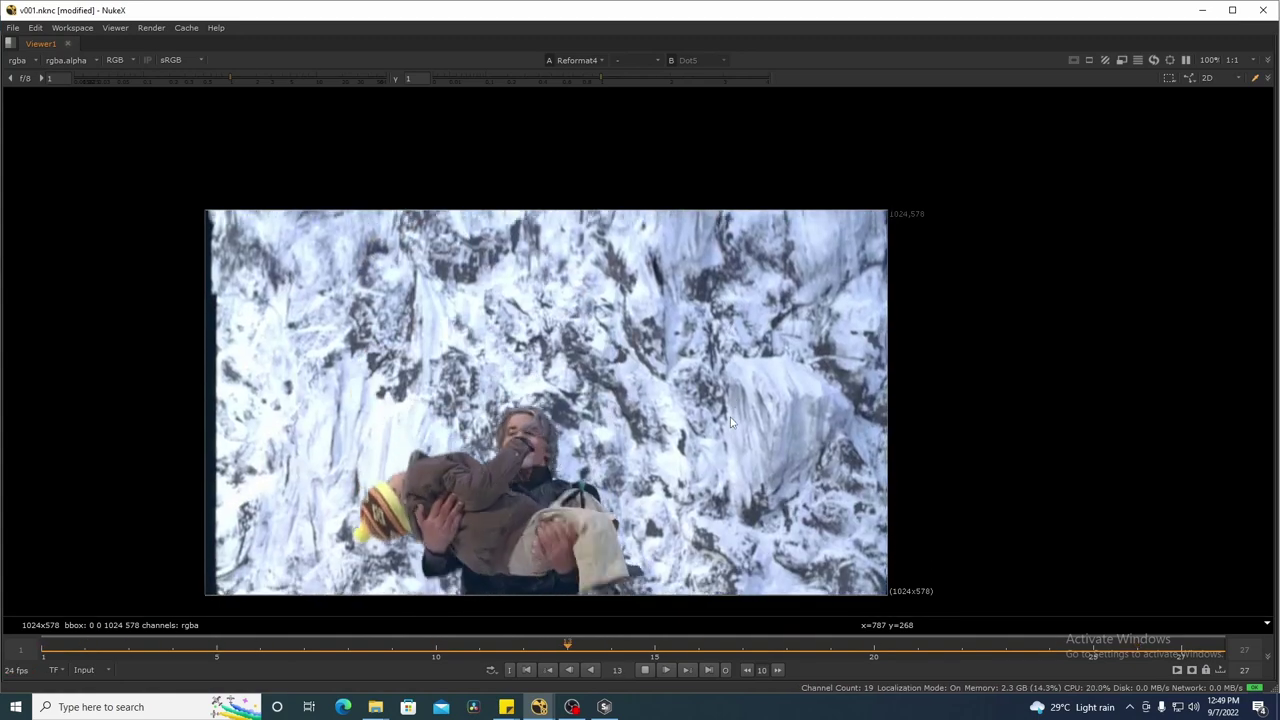
{"action": "left_click", "coordinate": [644, 672]}
- Display Read4 in viewer input 1 at frame 1 and examine the rock wall and sky up close
{"action": "key", "text": "space"}
{"action": "left_click_drag", "start_coordinate": [658, 571], "coordinate": [632, 670]}
{"action": "left_click", "coordinate": [605, 571]}
{"action": "key", "text": "1"}
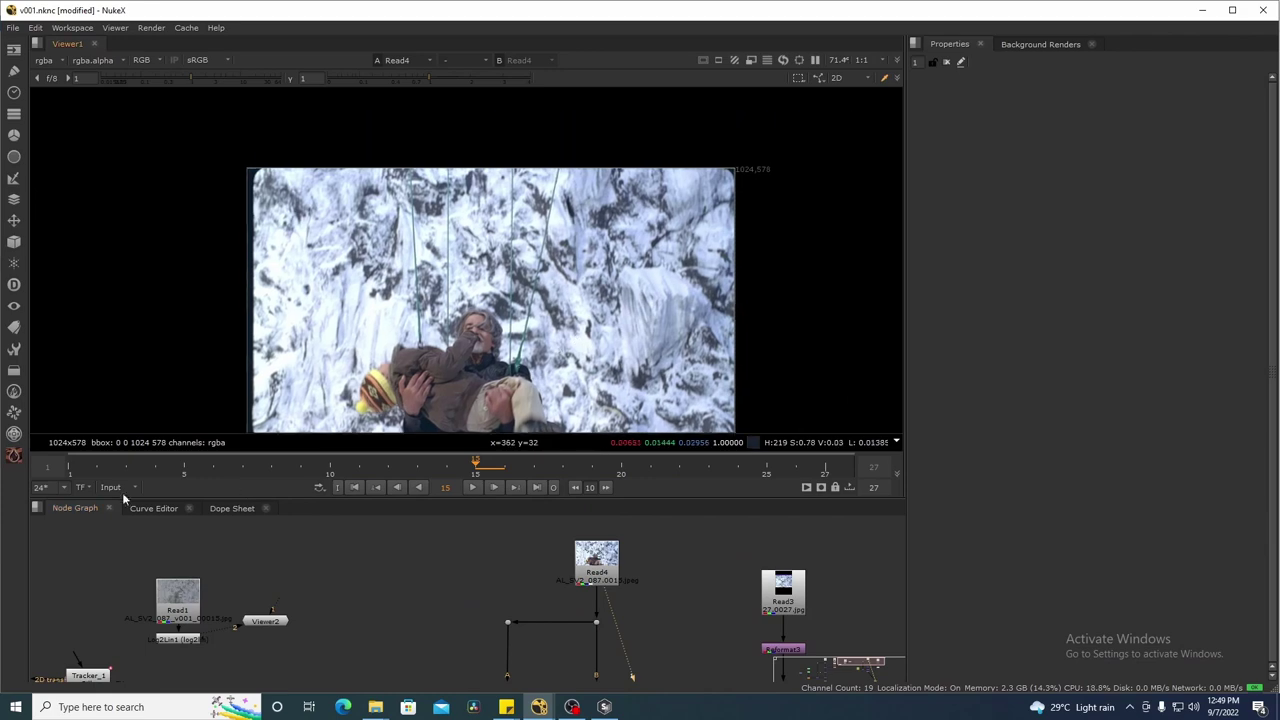
{"action": "left_click", "coordinate": [77, 466]}
{"action": "scroll", "coordinate": [686, 258], "scroll_direction": "up", "scroll_amount": 6}
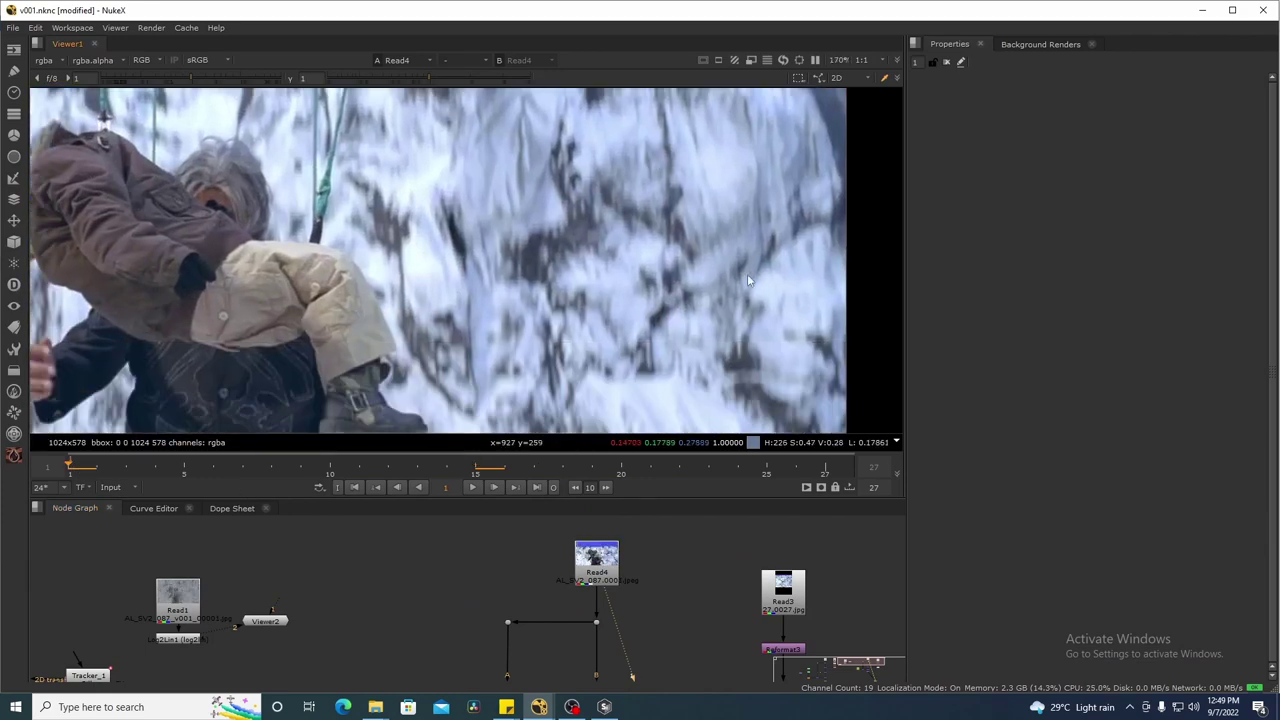
{"action": "left_click_drag", "start_coordinate": [643, 310], "coordinate": [538, 347]}
{"action": "scroll", "coordinate": [645, 610], "scroll_direction": "down", "scroll_amount": 2}
- Connect Reformat4 to viewer input 2 and compare the rock wall's sharpness with the original at frame 1
{"action": "left_click_drag", "start_coordinate": [631, 628], "coordinate": [628, 522]}
{"action": "scroll", "coordinate": [607, 606], "scroll_direction": "up", "scroll_amount": 1}
{"action": "left_click", "coordinate": [603, 641]}
{"action": "key", "text": "2"}
{"action": "left_click_drag", "start_coordinate": [676, 164], "coordinate": [646, 229]}
{"action": "right_click", "coordinate": [722, 233], "text": "ctrl"}
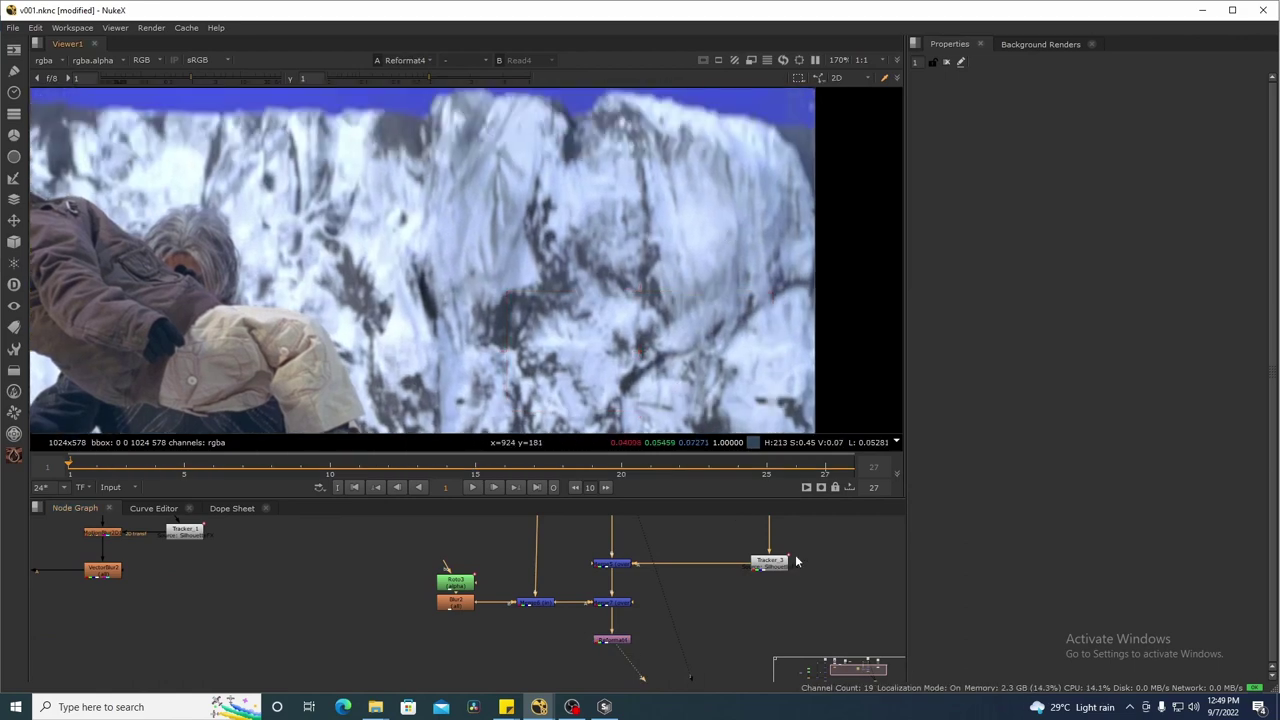
- Insert a MotionBlur2D node between Tracker_3 and Merge5 and place it directly below Tracker_3
{"action": "key", "text": "space"}
{"action": "scroll", "coordinate": [790, 540], "scroll_direction": "up", "scroll_amount": 5}
{"action": "key", "text": "Tab"}
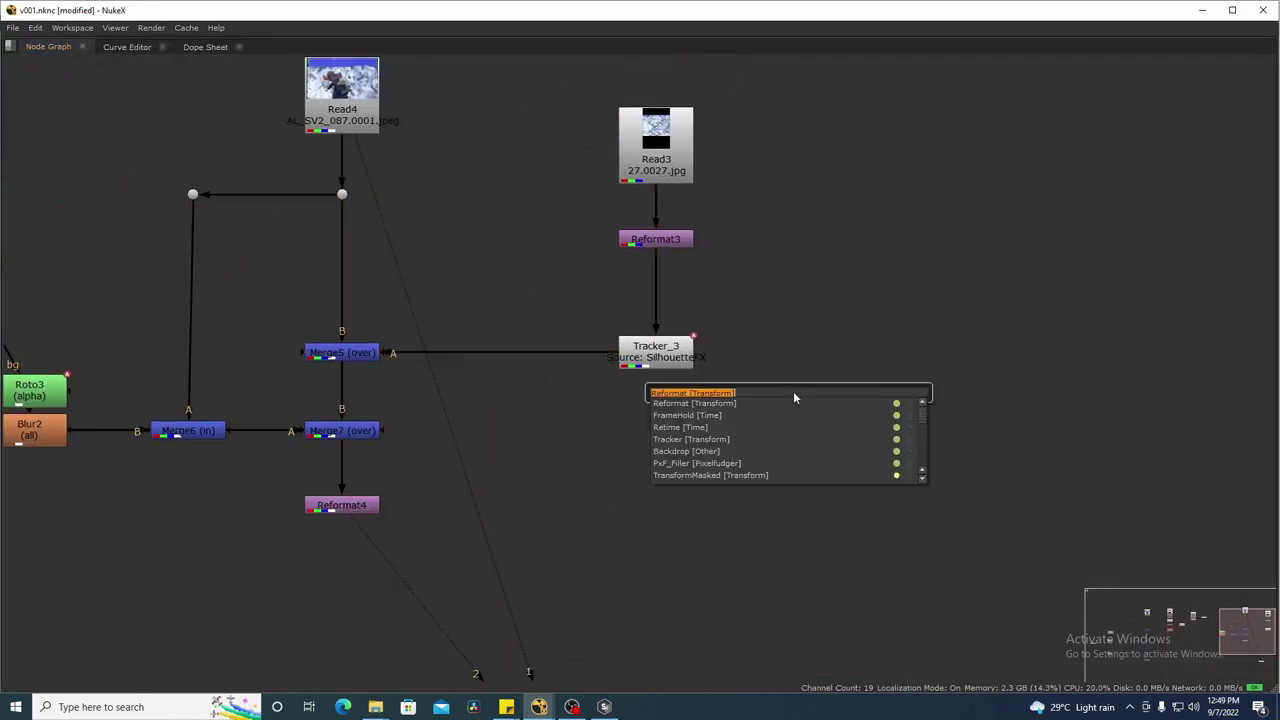
{"action": "type", "text": "MOTI"}
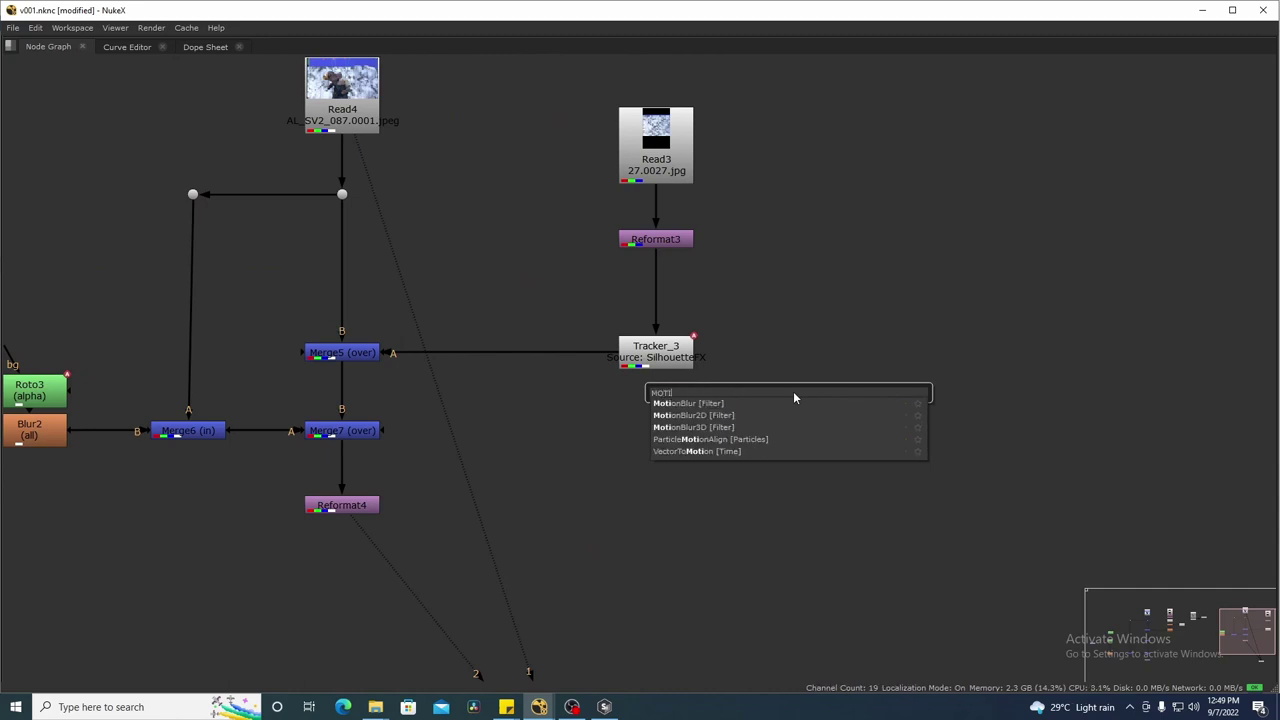
{"action": "key", "text": "Down"}
{"action": "key", "text": "Return"}
{"action": "left_click_drag", "start_coordinate": [795, 397], "coordinate": [622, 426]}
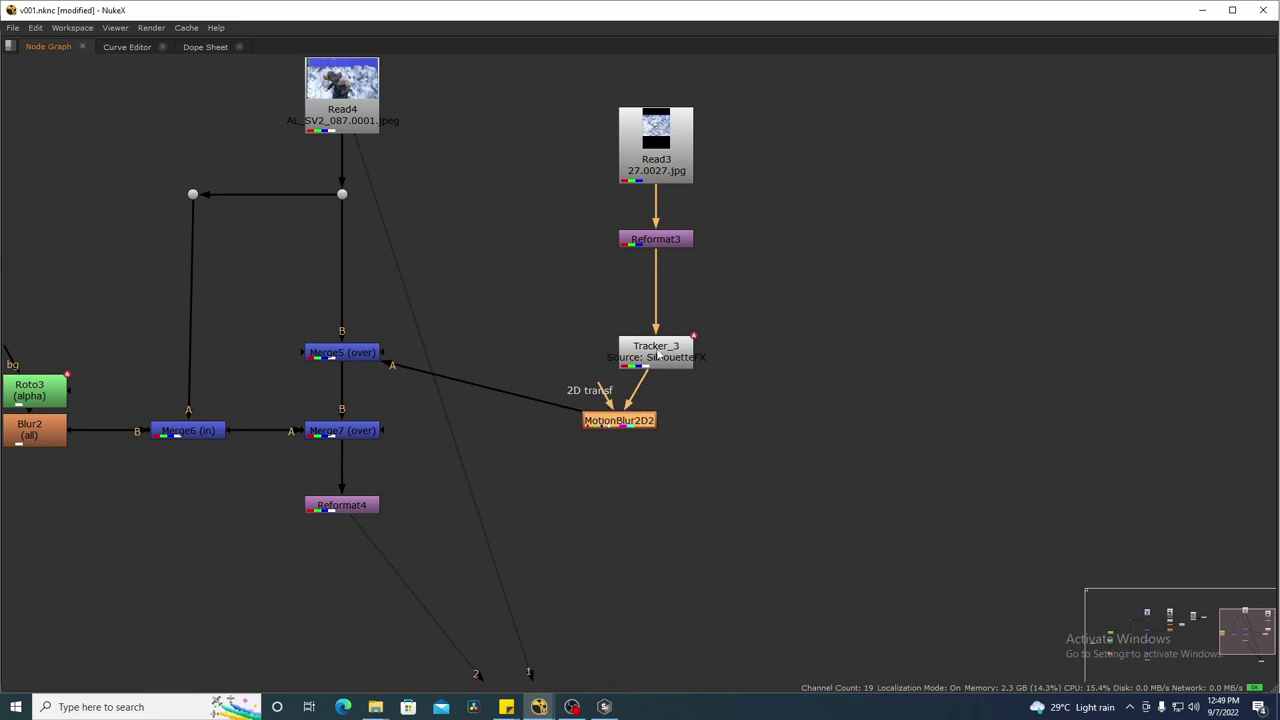
{"action": "left_click_drag", "start_coordinate": [657, 355], "coordinate": [657, 305]}
{"action": "left_click_drag", "start_coordinate": [623, 430], "coordinate": [690, 302]}
{"action": "scroll", "coordinate": [636, 334], "scroll_direction": "up", "scroll_amount": 3}
- Duplicate Tracker_3 off to the side and connect the copy to MotionBlur2D2's 2D transf input
{"action": "left_click", "coordinate": [691, 306]}
{"action": "key", "text": "ctrl+c"}
{"action": "left_click", "coordinate": [867, 289]}
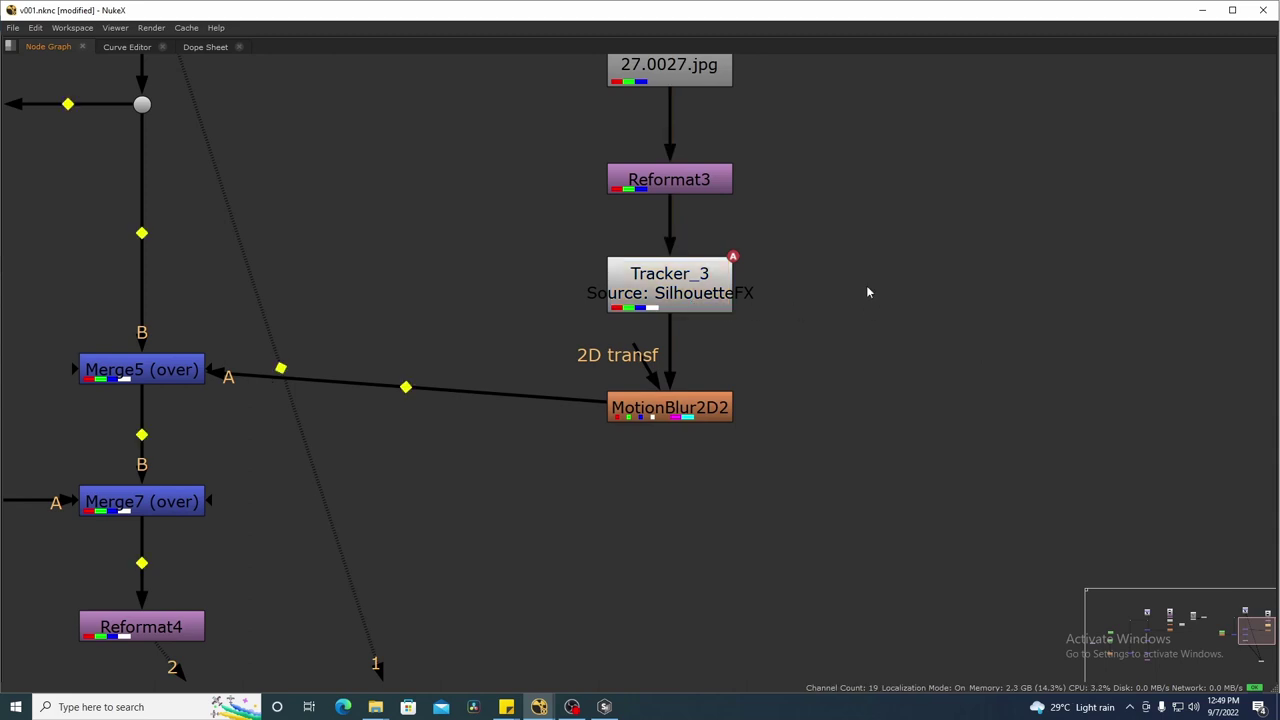
{"action": "key", "text": "ctrl+v"}
{"action": "left_click_drag", "start_coordinate": [649, 354], "coordinate": [902, 305]}
{"action": "left_click_drag", "start_coordinate": [904, 303], "coordinate": [1005, 347]}
{"action": "left_click_drag", "start_coordinate": [668, 406], "coordinate": [668, 386]}
{"action": "left_click_drag", "start_coordinate": [1042, 335], "coordinate": [1013, 372]}
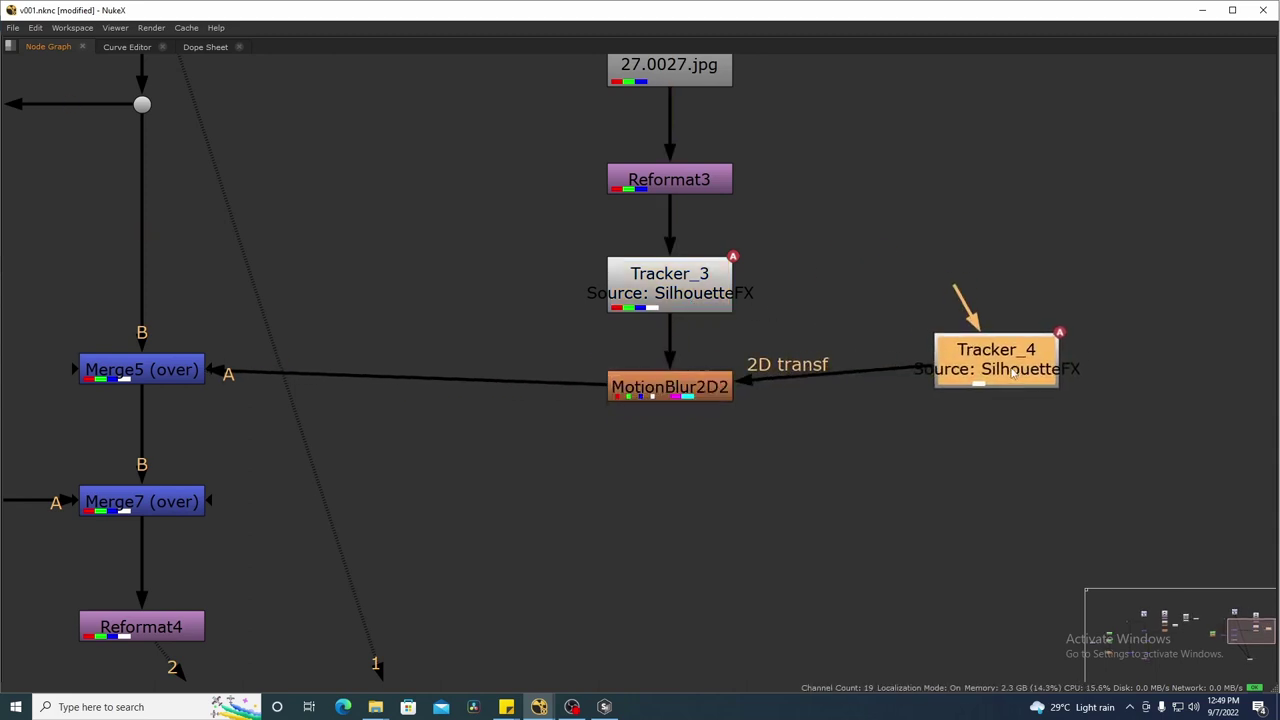
{"action": "left_click", "coordinate": [865, 425]}
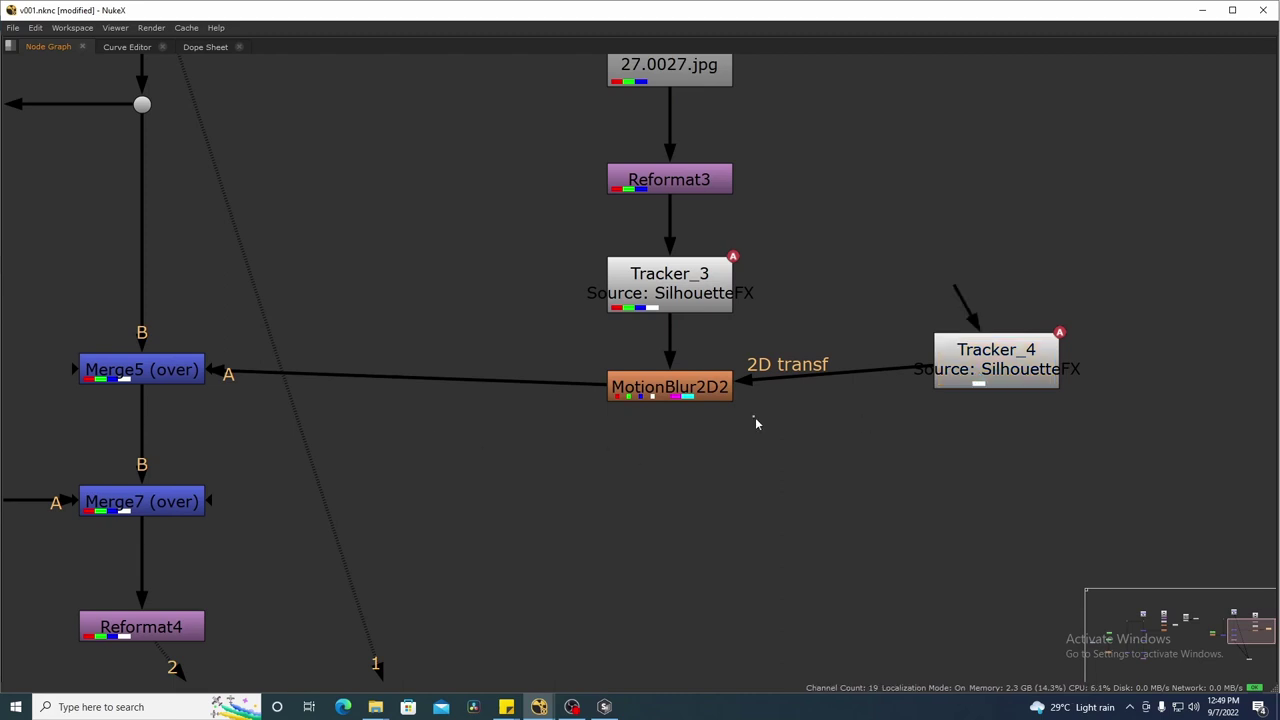
{"action": "key", "text": "Tab"}
{"action": "type", "text": "vect"}
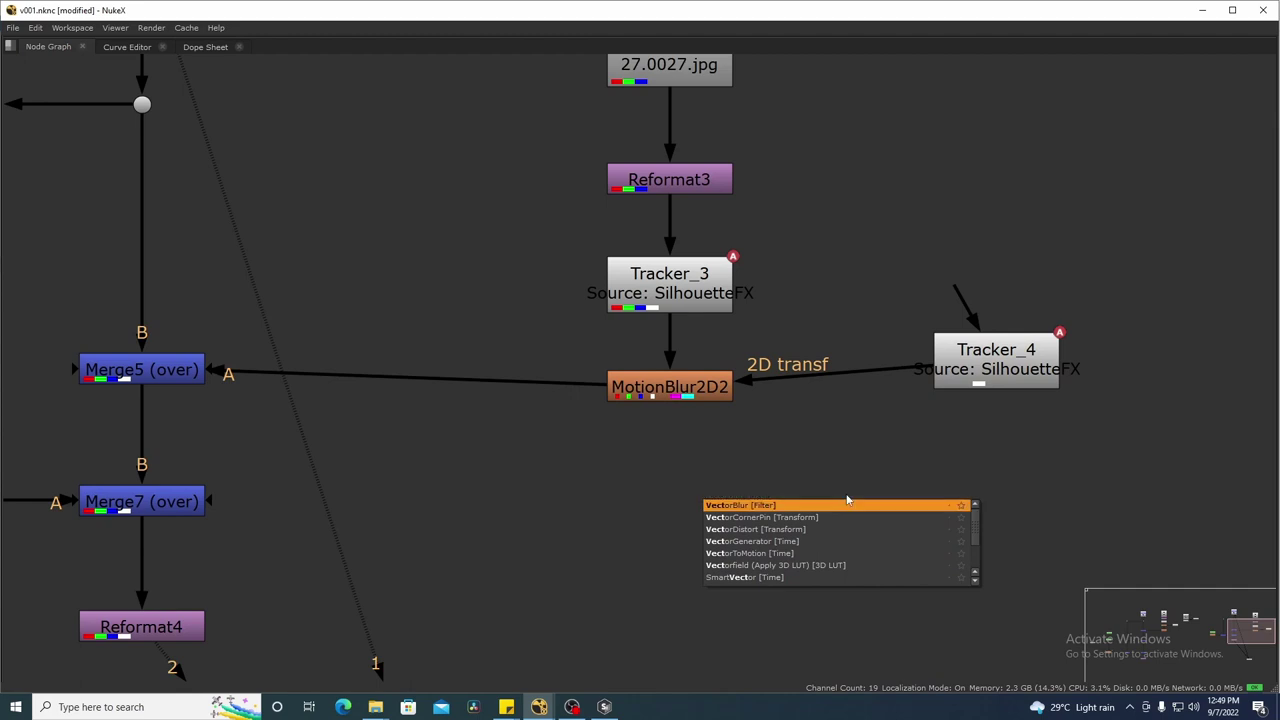
{"action": "key", "text": "Return"}
{"action": "key", "text": "space"}
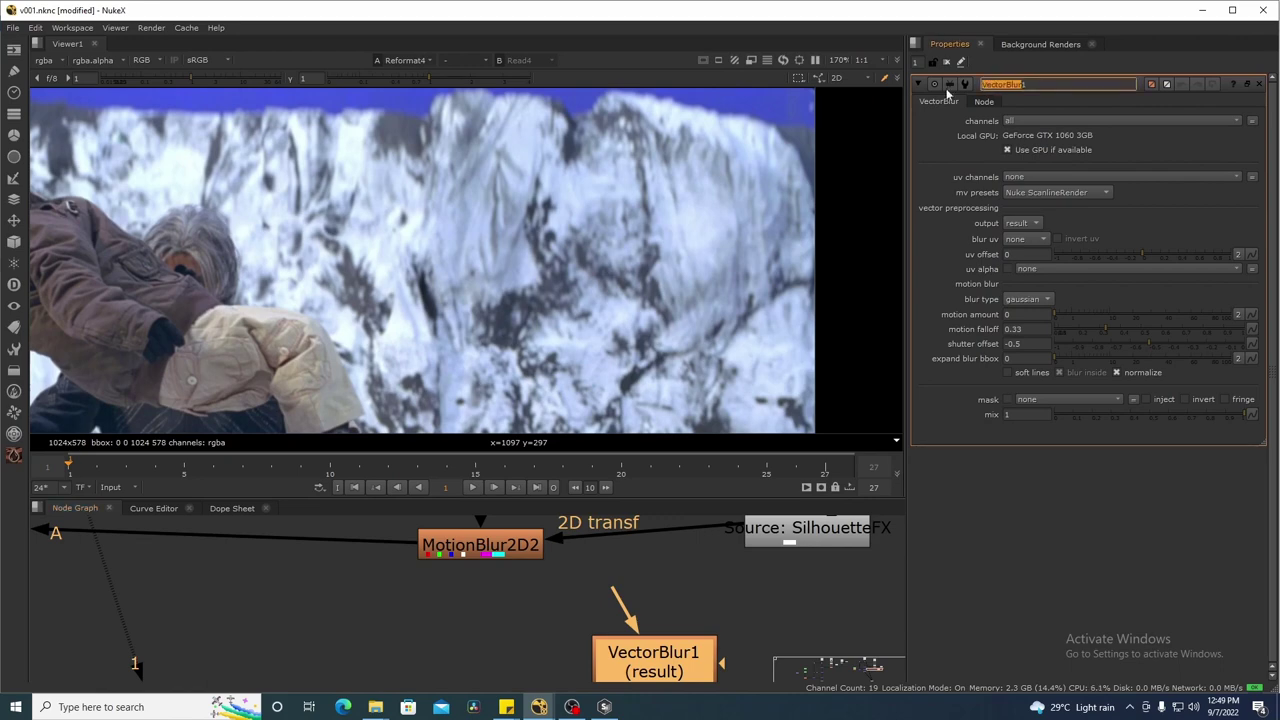
{"action": "scroll", "coordinate": [589, 584], "scroll_direction": "down", "scroll_amount": 3}
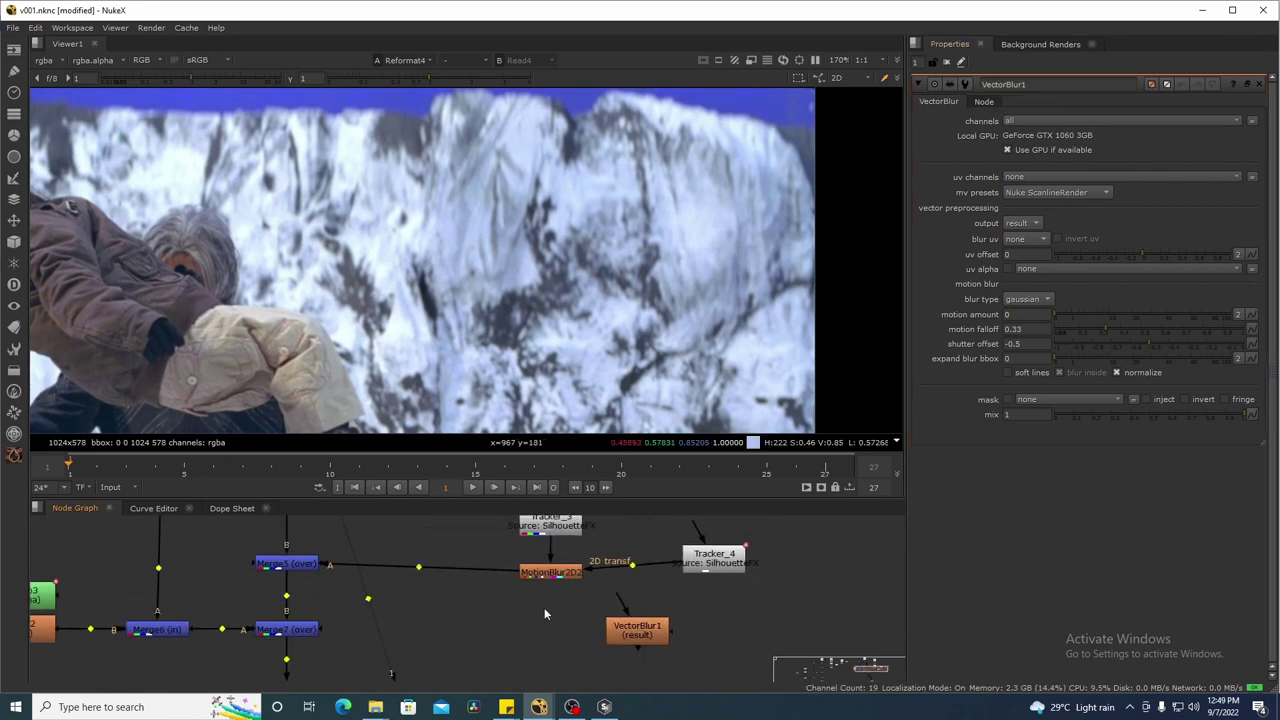
- Paste a VectorBlur below MotionBlur2D2, delete the unconnected VectorBlur1, and set the pasted node's uv channels to motion
{"action": "key", "text": "ctrl+v"}
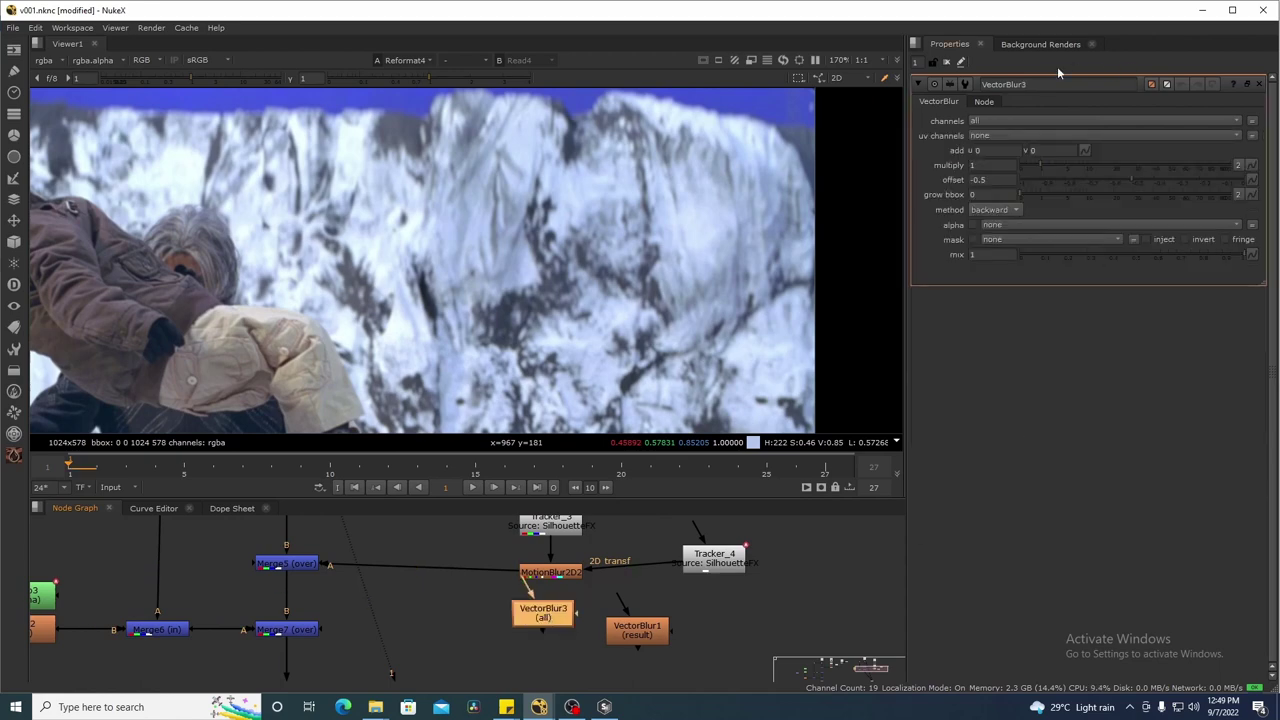
{"action": "left_click_drag", "start_coordinate": [681, 609], "coordinate": [574, 680]}
{"action": "key", "text": "Delete"}
{"action": "mouse_move", "coordinate": [565, 620]}
{"action": "left_mouse_down"}
{"action": "mouse_move", "coordinate": [466, 584]}
{"action": "mouse_move", "coordinate": [558, 626]}
{"action": "left_mouse_up"}
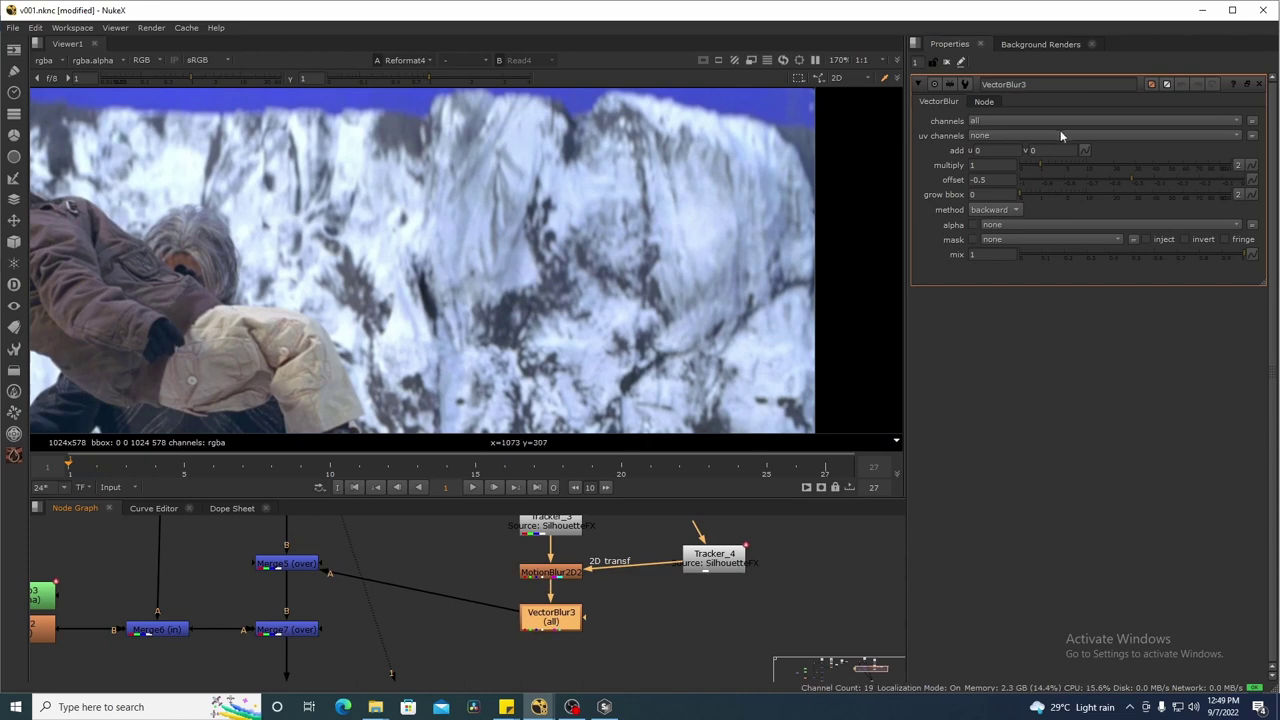
{"action": "left_click", "coordinate": [1017, 137]}
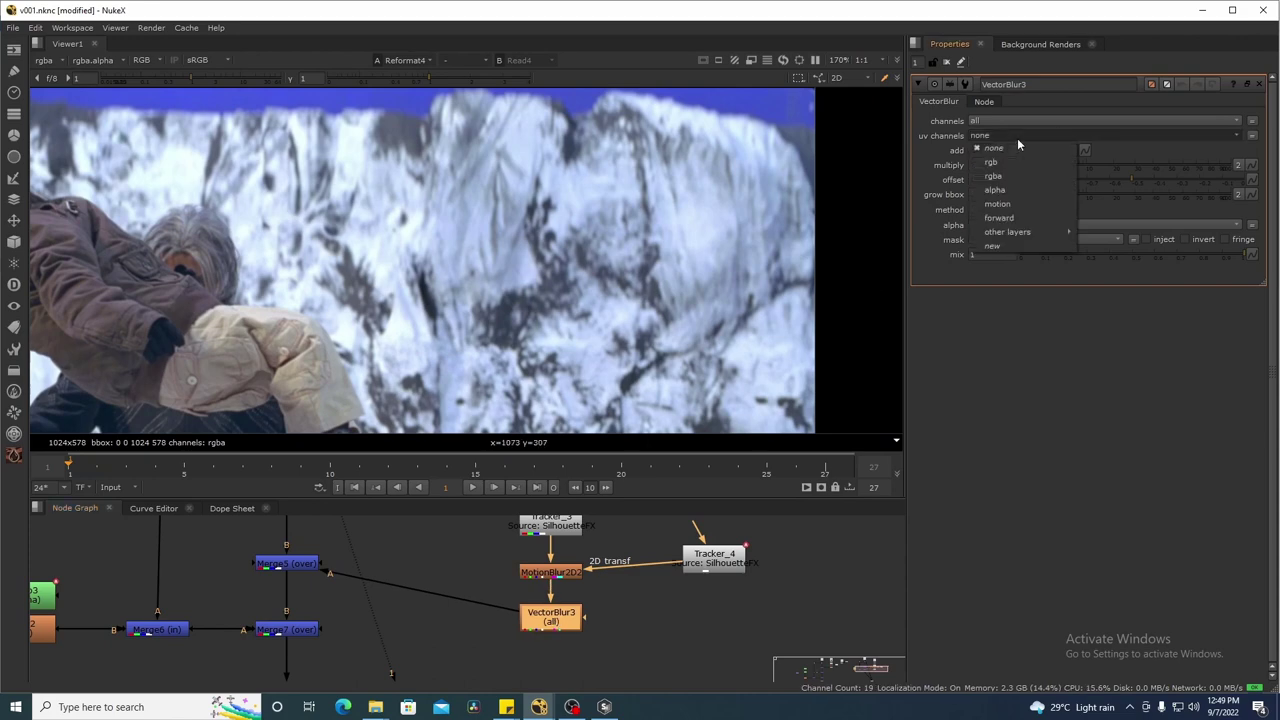
{"action": "left_click", "coordinate": [1018, 205]}
{"action": "scroll", "coordinate": [679, 197], "scroll_direction": "down", "scroll_amount": 2}
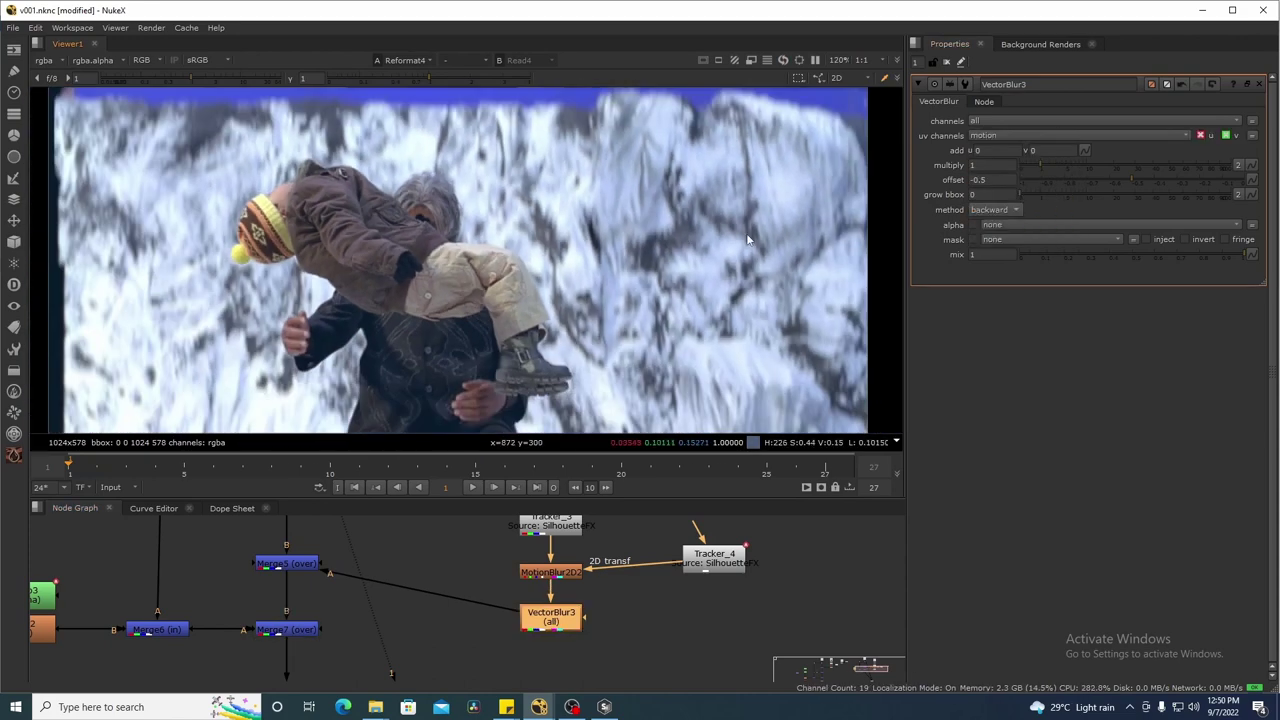
{"action": "left_click_drag", "start_coordinate": [747, 239], "coordinate": [666, 266]}
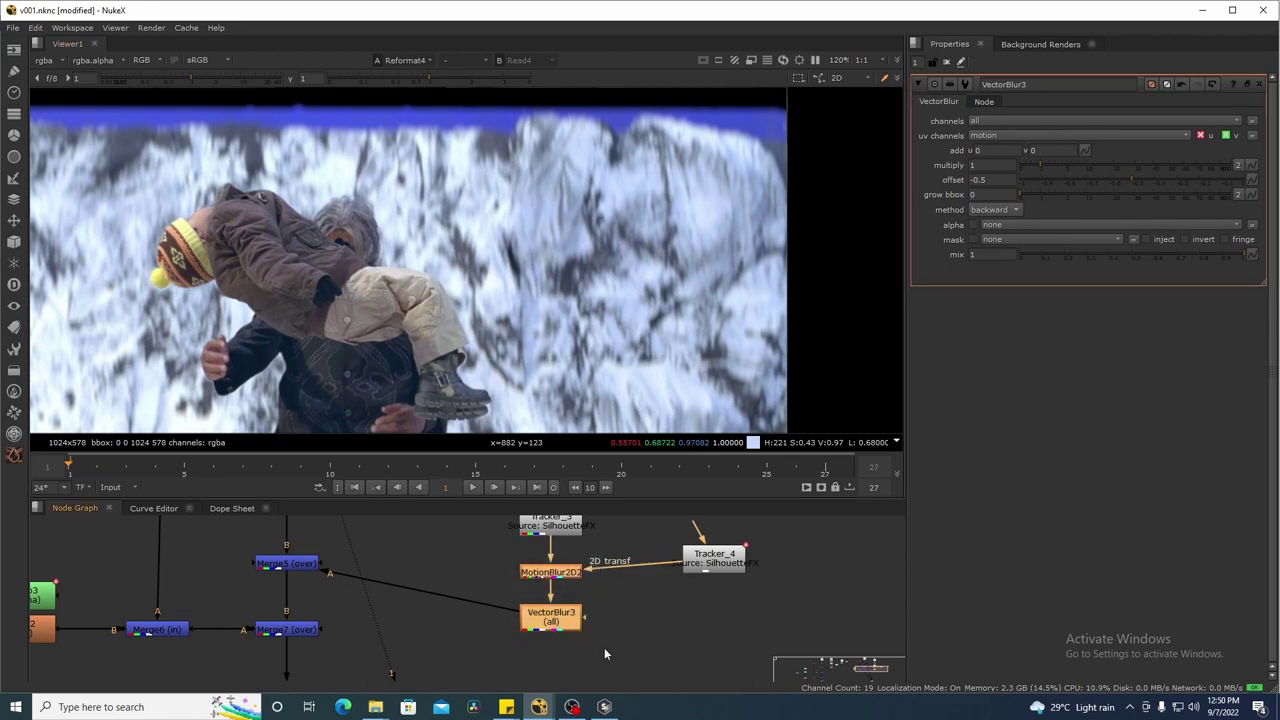
- Toggle MotionBlur2D2 and VectorBlur3 off and on to compare the rock wall with and without motion blur
{"action": "key", "text": "d"}
{"action": "scroll", "coordinate": [677, 194], "scroll_direction": "up", "scroll_amount": 3}
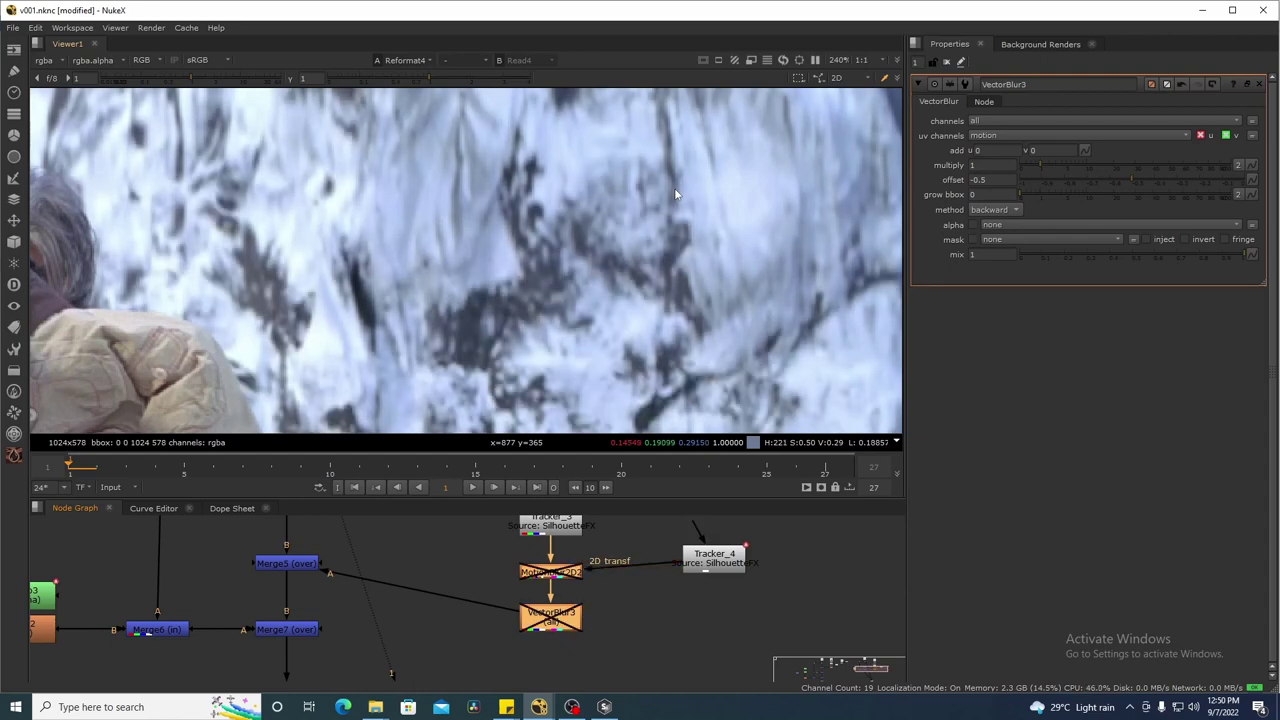
{"action": "key", "text": "d"}
{"action": "scroll", "coordinate": [670, 264], "scroll_direction": "down", "scroll_amount": 4}
{"action": "scroll", "coordinate": [670, 264], "scroll_direction": "down", "scroll_amount": 2}
{"action": "key", "text": "d"}
{"action": "key", "text": "d"}
- Compare the original plate with the Reformat4 composite in the viewer, examining the sky above the rock wall
{"action": "left_click_drag", "start_coordinate": [382, 684], "coordinate": [488, 668]}
{"action": "left_click_drag", "start_coordinate": [446, 590], "coordinate": [334, 650]}
{"action": "key", "text": "1"}
{"action": "left_click_drag", "start_coordinate": [417, 640], "coordinate": [470, 711]}
{"action": "left_click_drag", "start_coordinate": [346, 611], "coordinate": [380, 656]}
{"action": "key", "text": "1"}
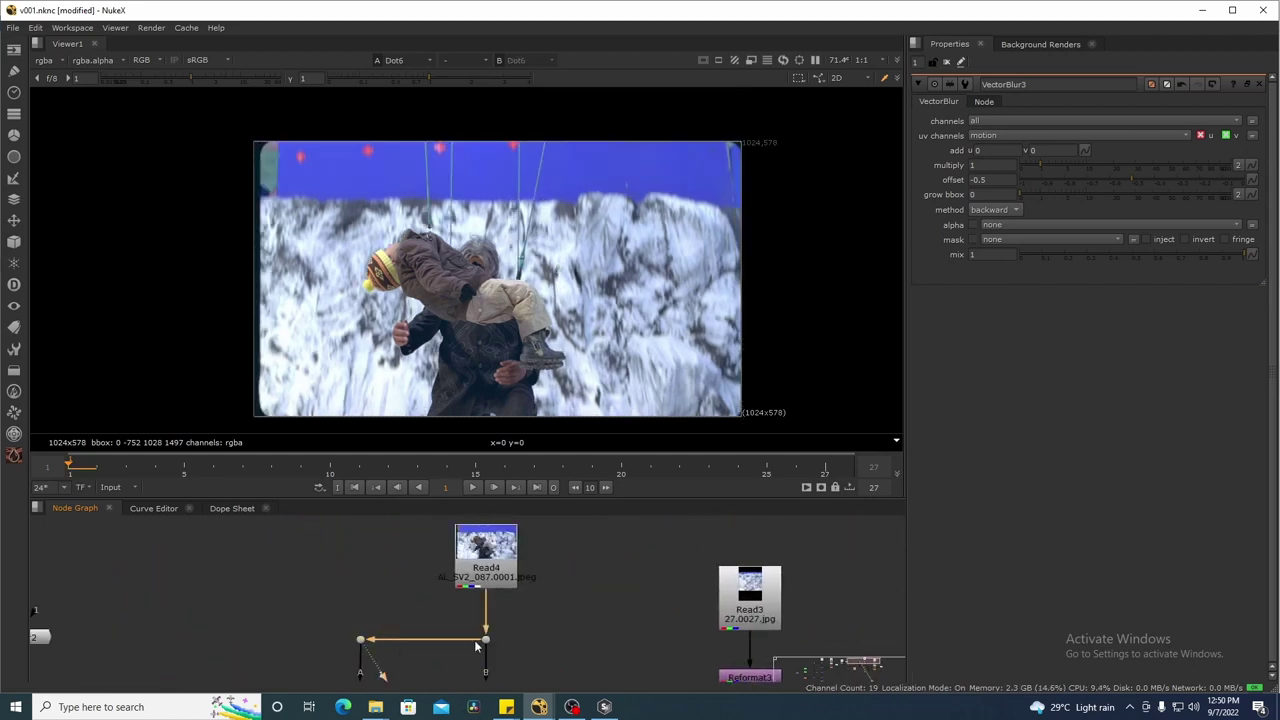
{"action": "left_click_drag", "start_coordinate": [466, 640], "coordinate": [478, 525]}
{"action": "left_click_drag", "start_coordinate": [527, 648], "coordinate": [531, 534]}
{"action": "left_click_drag", "start_coordinate": [573, 660], "coordinate": [443, 685]}
{"action": "key", "text": "1"}
{"action": "left_click_drag", "start_coordinate": [521, 623], "coordinate": [520, 599]}
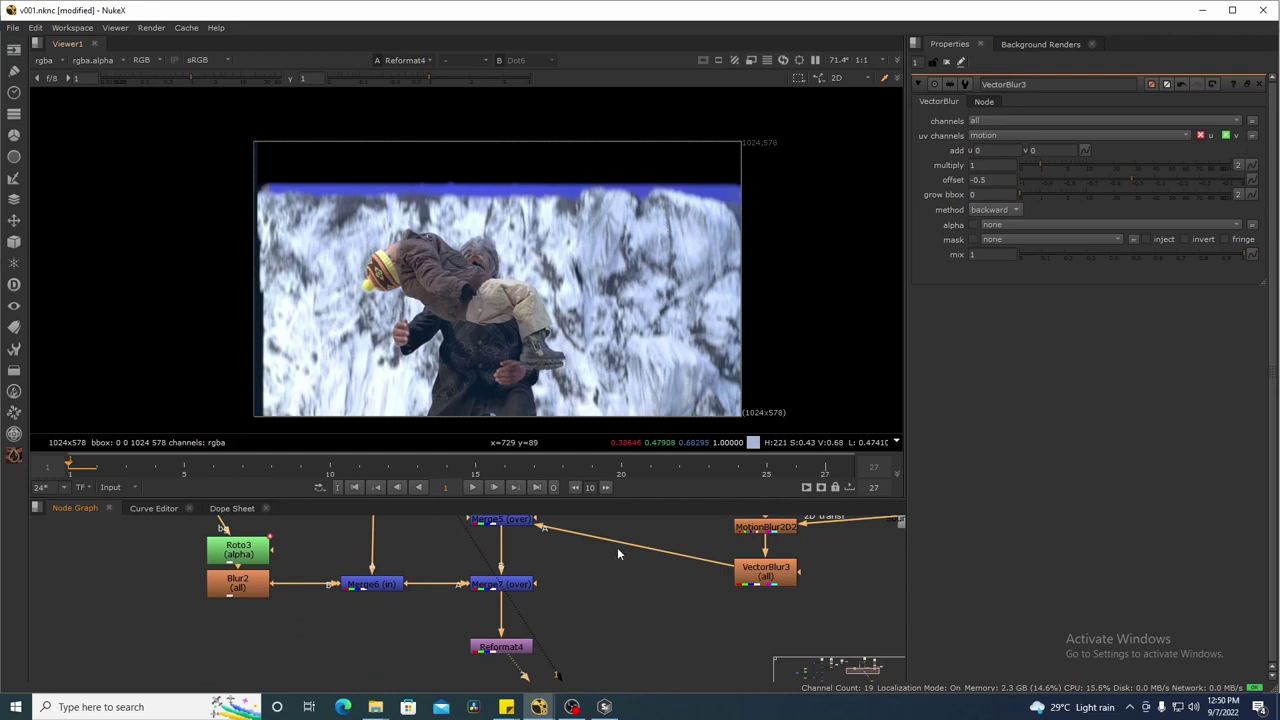
{"action": "left_click_drag", "start_coordinate": [522, 540], "coordinate": [545, 627]}
{"action": "scroll", "coordinate": [548, 624], "scroll_direction": "down", "scroll_amount": 2}
{"action": "left_click_drag", "start_coordinate": [633, 631], "coordinate": [595, 652]}
{"action": "scroll", "coordinate": [513, 204], "scroll_direction": "up", "scroll_amount": 2}
{"action": "key", "text": "1"}
{"action": "left_click_drag", "start_coordinate": [398, 148], "coordinate": [398, 211]}
{"action": "left_click_drag", "start_coordinate": [189, 153], "coordinate": [572, 266]}
{"action": "key", "text": "1"}
{"action": "scroll", "coordinate": [703, 592], "scroll_direction": "up", "scroll_amount": 2}
- Display Read3 in viewer input 1 and add an unconnected Roto node beside it
{"action": "left_click", "coordinate": [664, 572]}
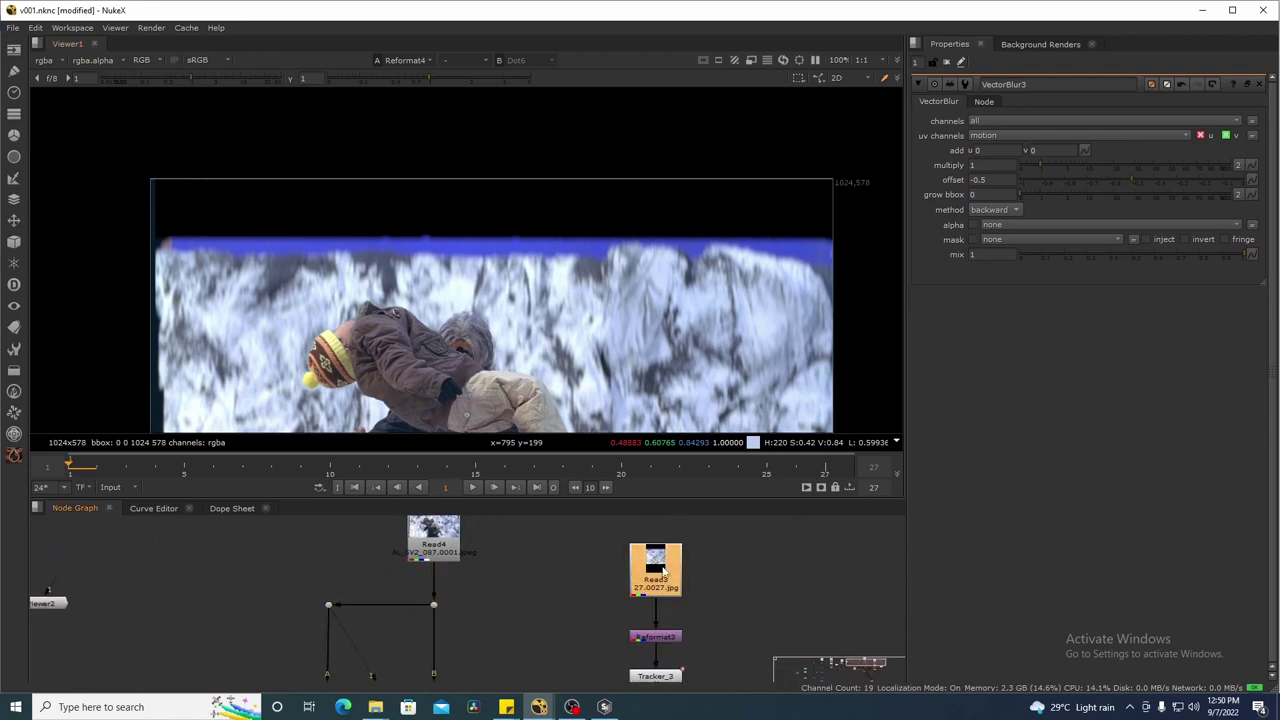
{"action": "key", "text": "1"}
{"action": "key", "text": "f"}
{"action": "scroll", "coordinate": [363, 176], "scroll_direction": "up", "scroll_amount": 2}
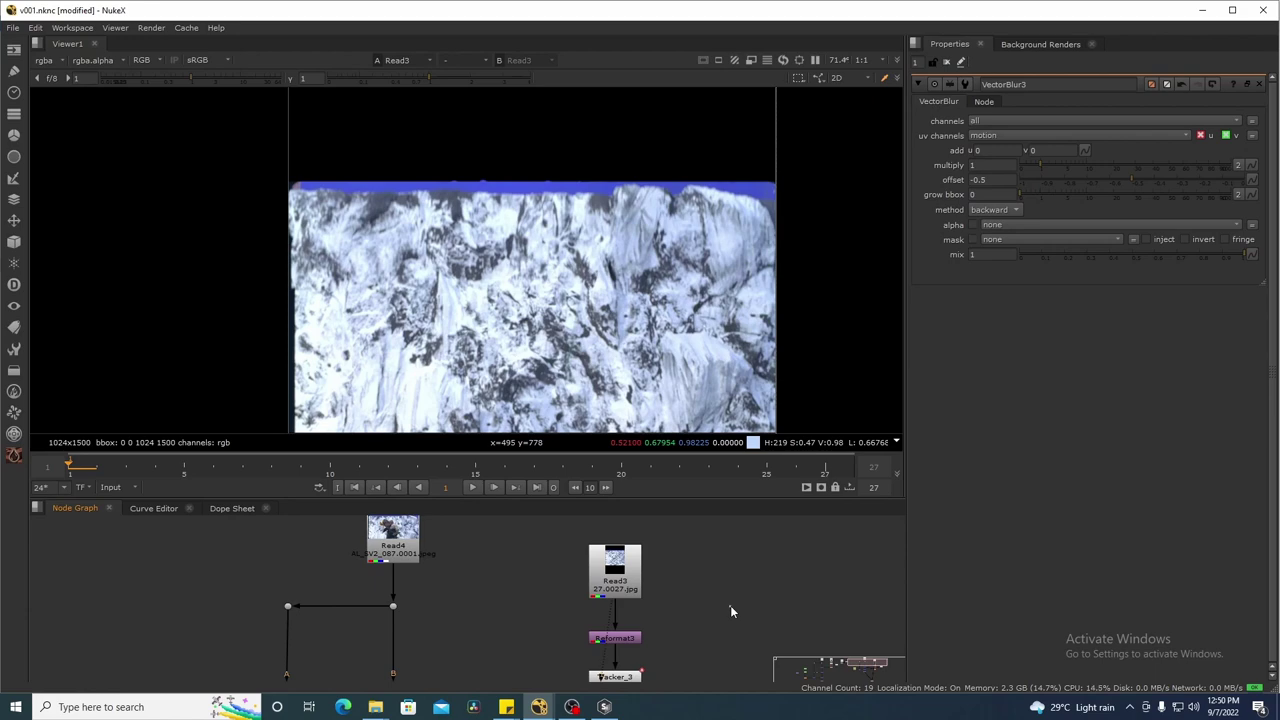
{"action": "key", "text": "o"}
- Draw a closed Bezier that follows the rock wall's top edge and encloses the wall while leaving out the blue sky
{"action": "scroll", "coordinate": [298, 187], "scroll_direction": "up", "scroll_amount": 7}
{"action": "left_click", "coordinate": [197, 217]}
{"action": "left_click", "coordinate": [273, 224]}
{"action": "left_click", "coordinate": [323, 214]}
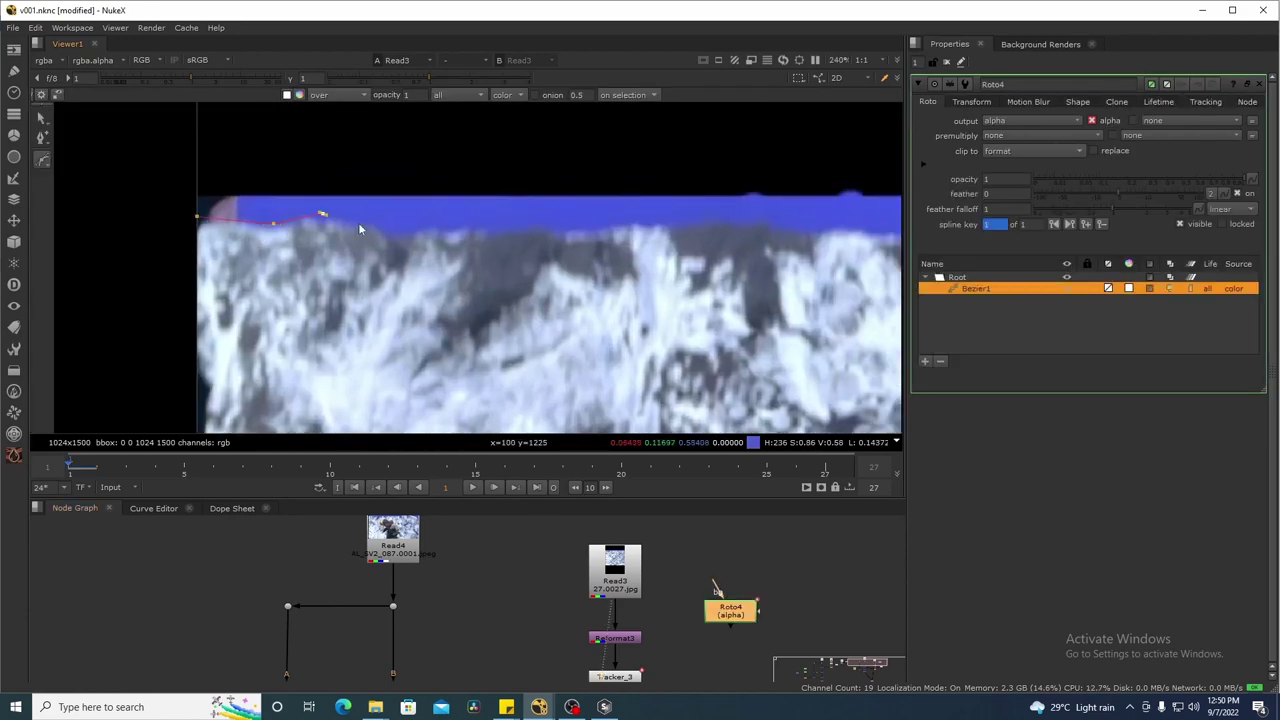
{"action": "left_click", "coordinate": [396, 231]}
{"action": "left_click", "coordinate": [452, 226]}
{"action": "left_click", "coordinate": [469, 236]}
{"action": "left_click", "coordinate": [538, 226]}
{"action": "left_click", "coordinate": [702, 234]}
{"action": "left_click_drag", "start_coordinate": [702, 234], "coordinate": [497, 236]}
{"action": "left_click", "coordinate": [564, 237]}
{"action": "left_click", "coordinate": [671, 240]}
{"action": "left_click", "coordinate": [750, 239]}
{"action": "left_click", "coordinate": [838, 237]}
{"action": "left_click_drag", "start_coordinate": [838, 237], "coordinate": [457, 254]}
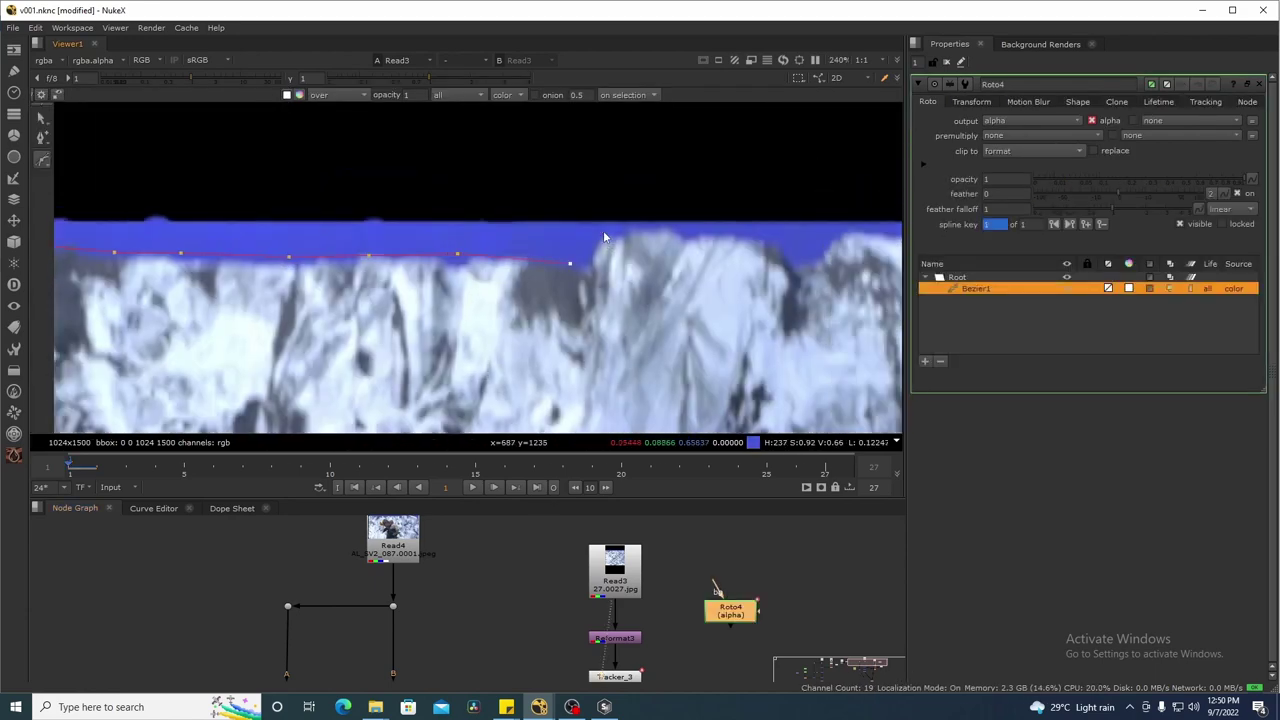
{"action": "scroll", "coordinate": [786, 250], "scroll_direction": "down", "scroll_amount": 3}
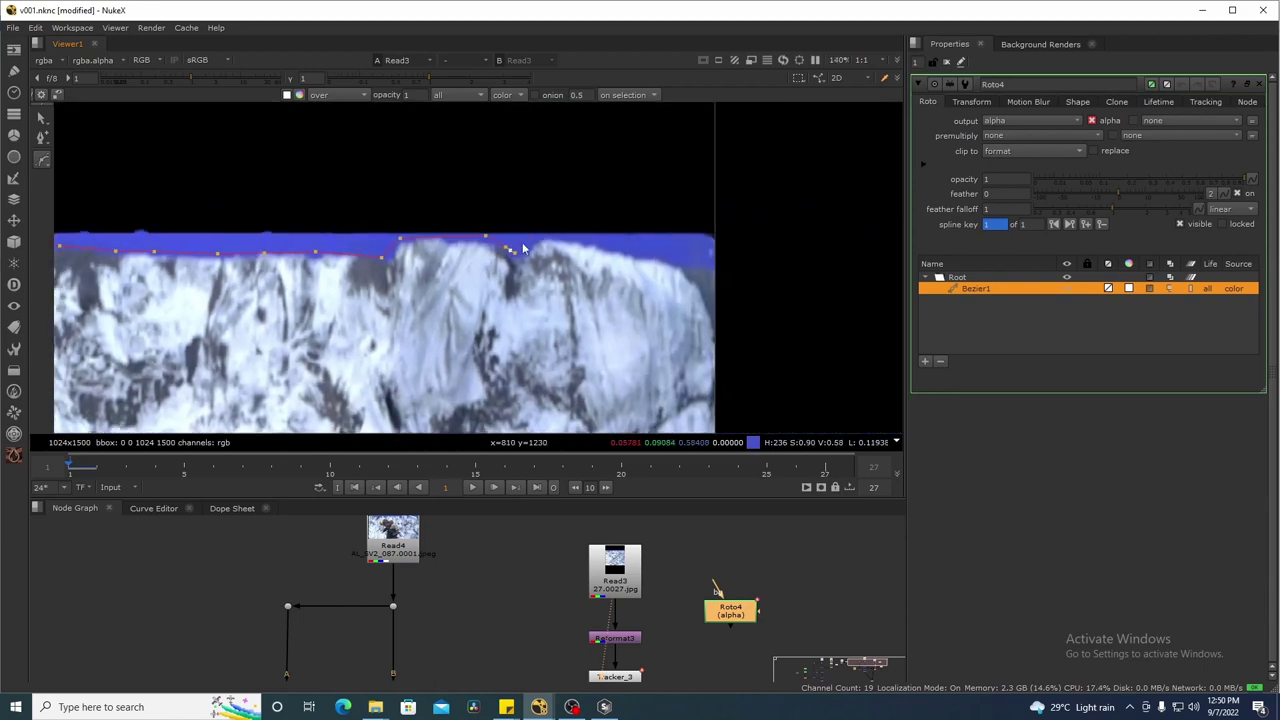
{"action": "left_click", "coordinate": [545, 239]}
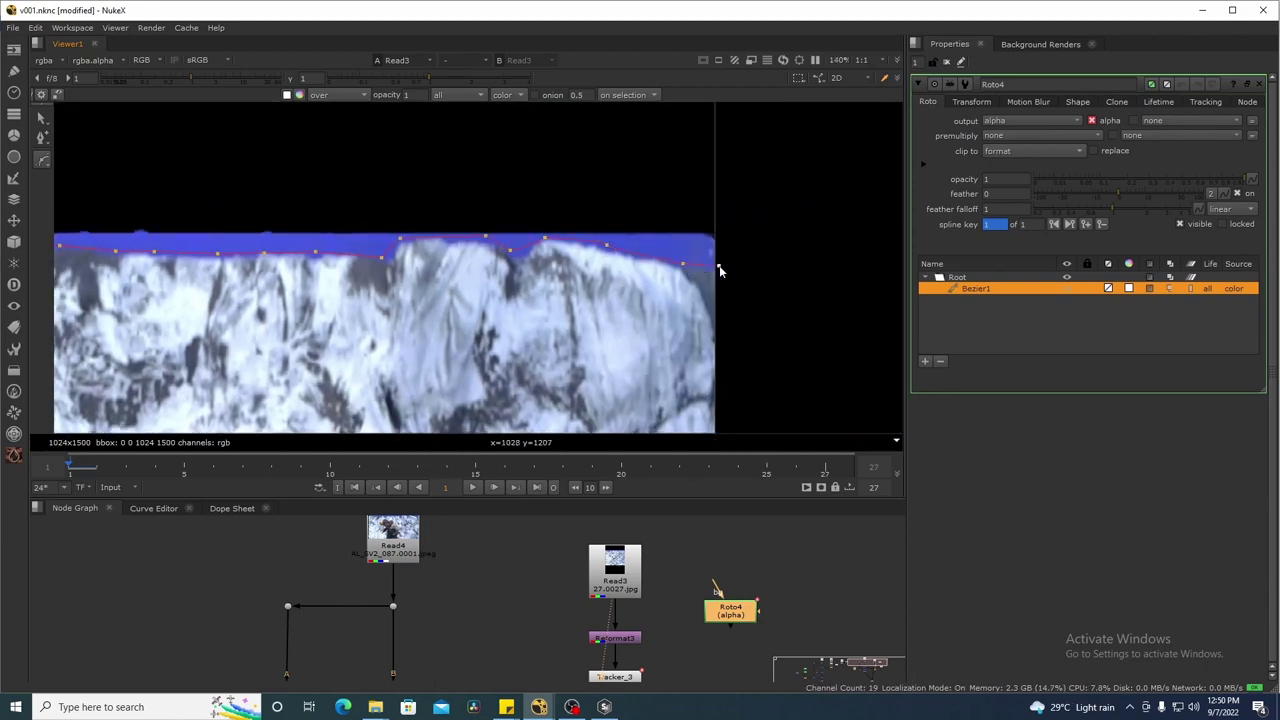
{"action": "scroll", "coordinate": [771, 231], "scroll_direction": "down", "scroll_amount": 5}
{"action": "left_click", "coordinate": [749, 386]}
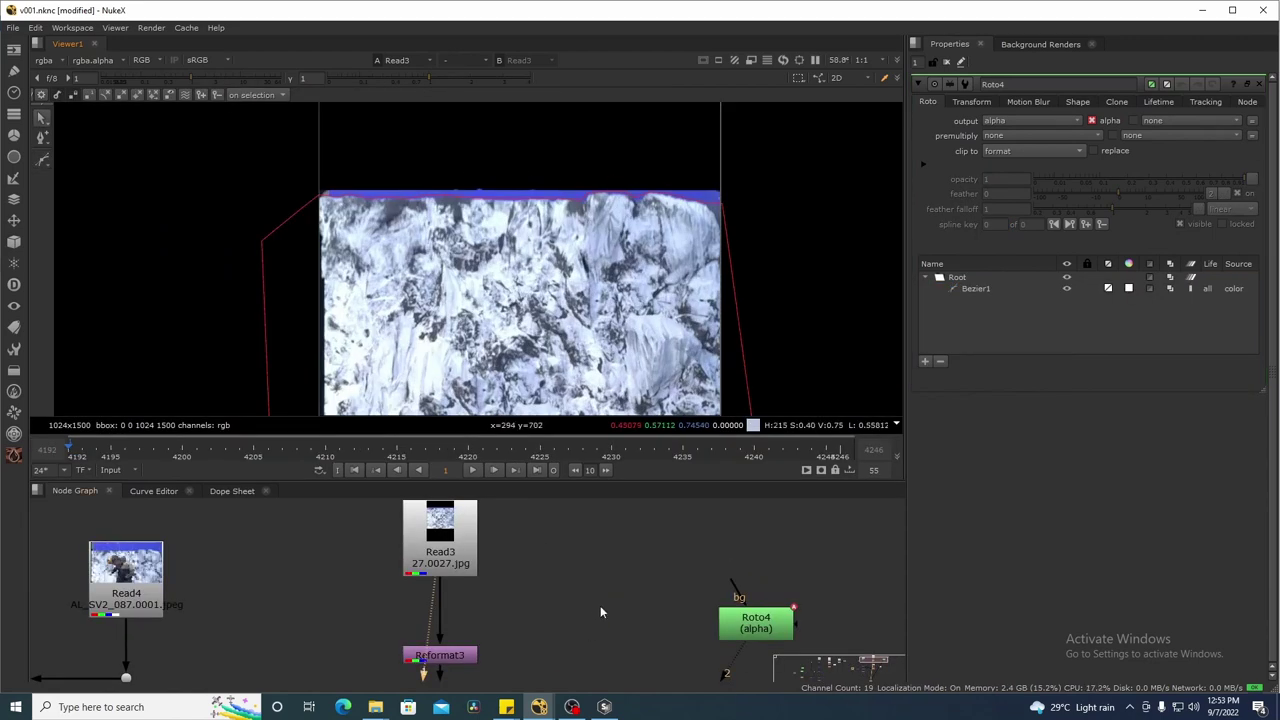
- Add a Copy node with a Premult node below it between Read3 and Roto4
{"action": "key", "text": "Tab"}
{"action": "type", "text": "copy"}
{"action": "key", "text": "Return"}
{"action": "key", "text": "Tab"}
{"action": "type", "text": "pre"}
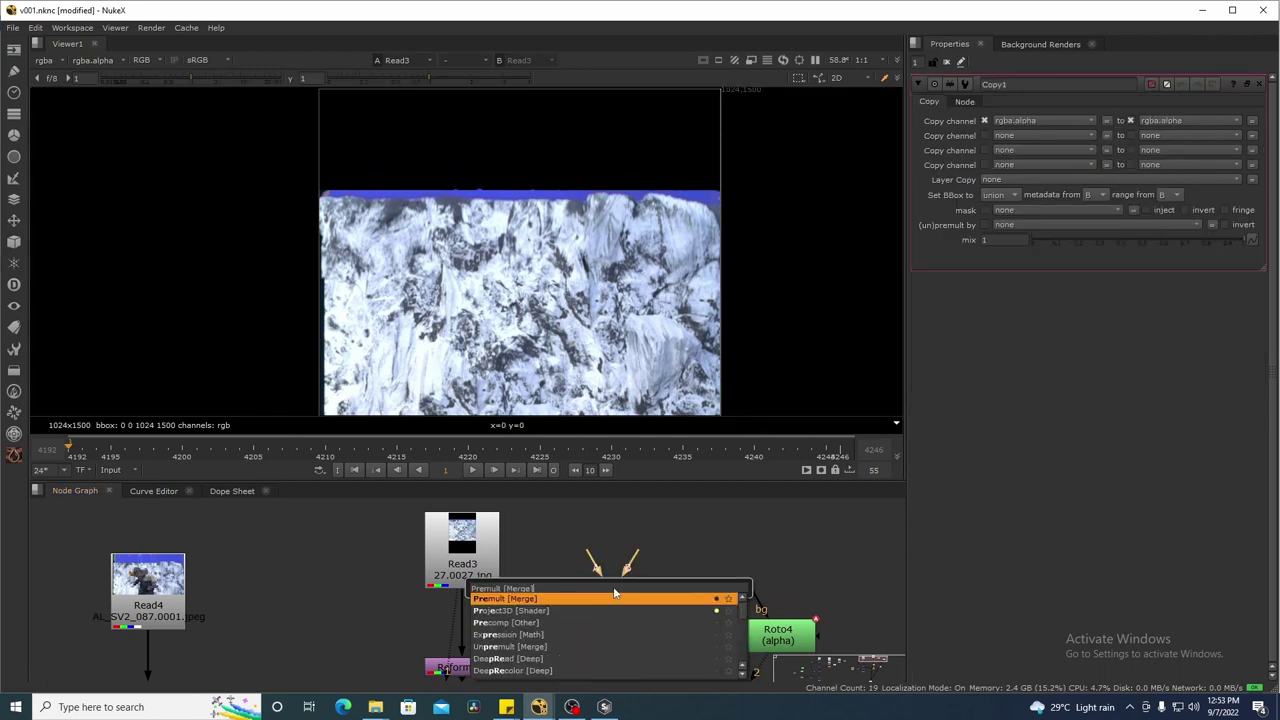
{"action": "key", "text": "Return"}
- Connect Roto4 to Copy1's A input and Read3 to its B input, and display Premult1 in viewer input 1
{"action": "left_click_drag", "start_coordinate": [605, 548], "coordinate": [742, 636]}
{"action": "left_click_drag", "start_coordinate": [748, 641], "coordinate": [748, 578]}
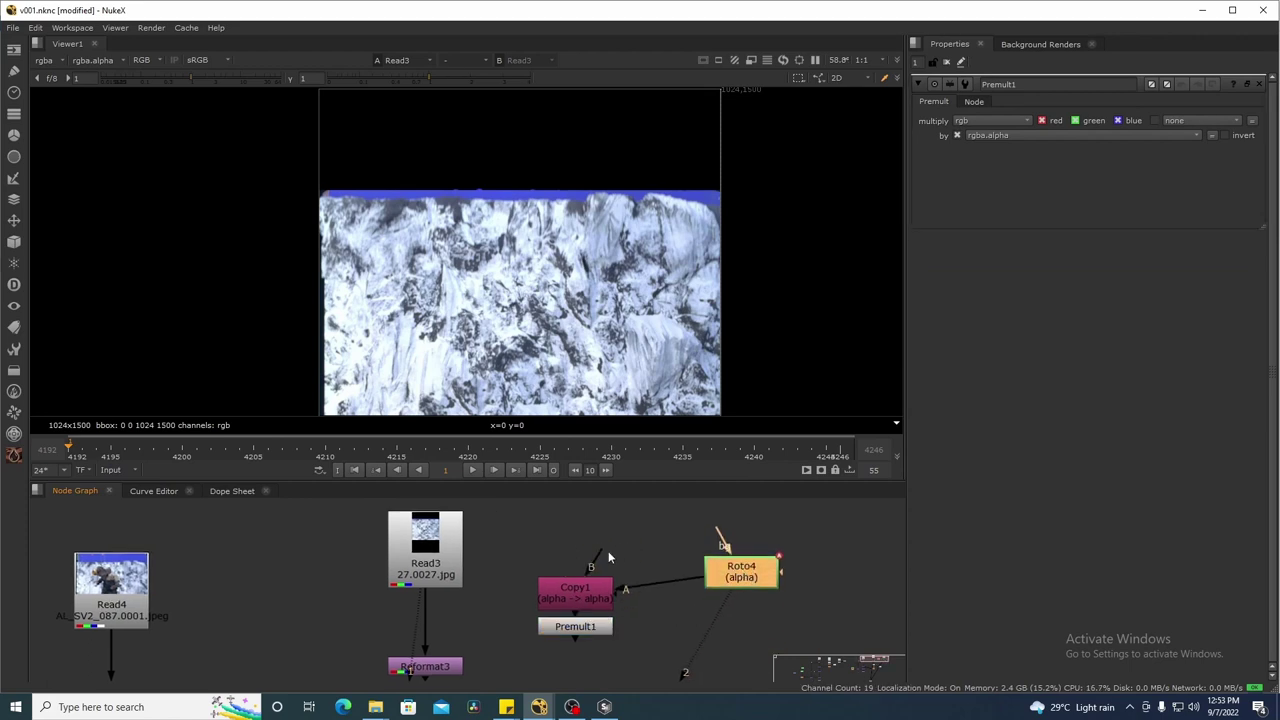
{"action": "left_click", "coordinate": [588, 637]}
{"action": "key", "text": "1"}
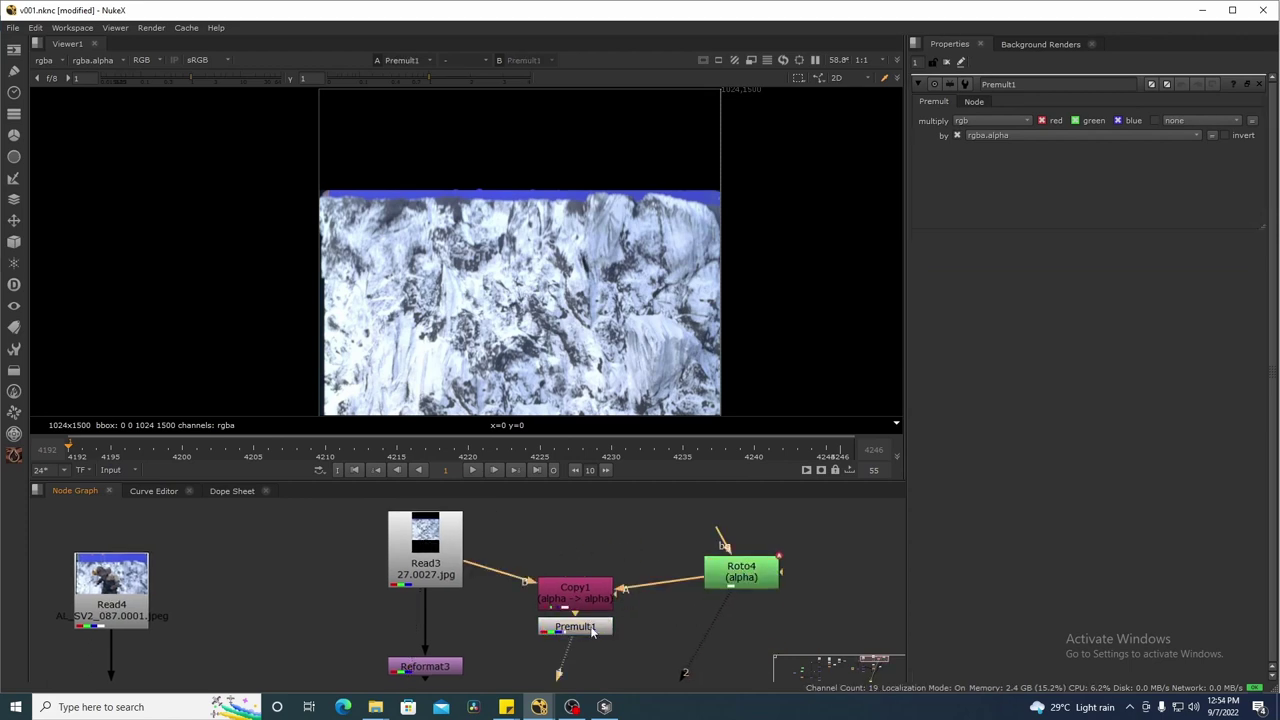
{"action": "scroll", "coordinate": [641, 200], "scroll_direction": "down", "scroll_amount": 1}
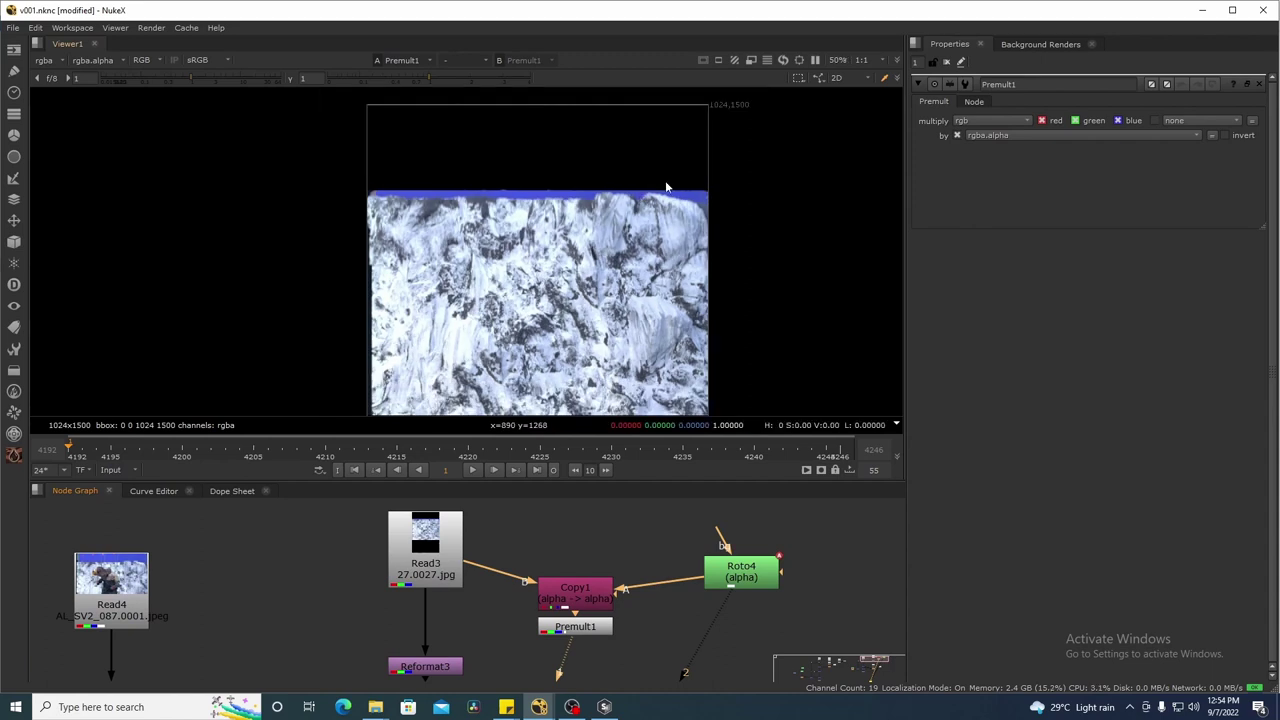
- Set Roto4's clip to option to no clip and close its properties
{"action": "double_click", "coordinate": [755, 577]}
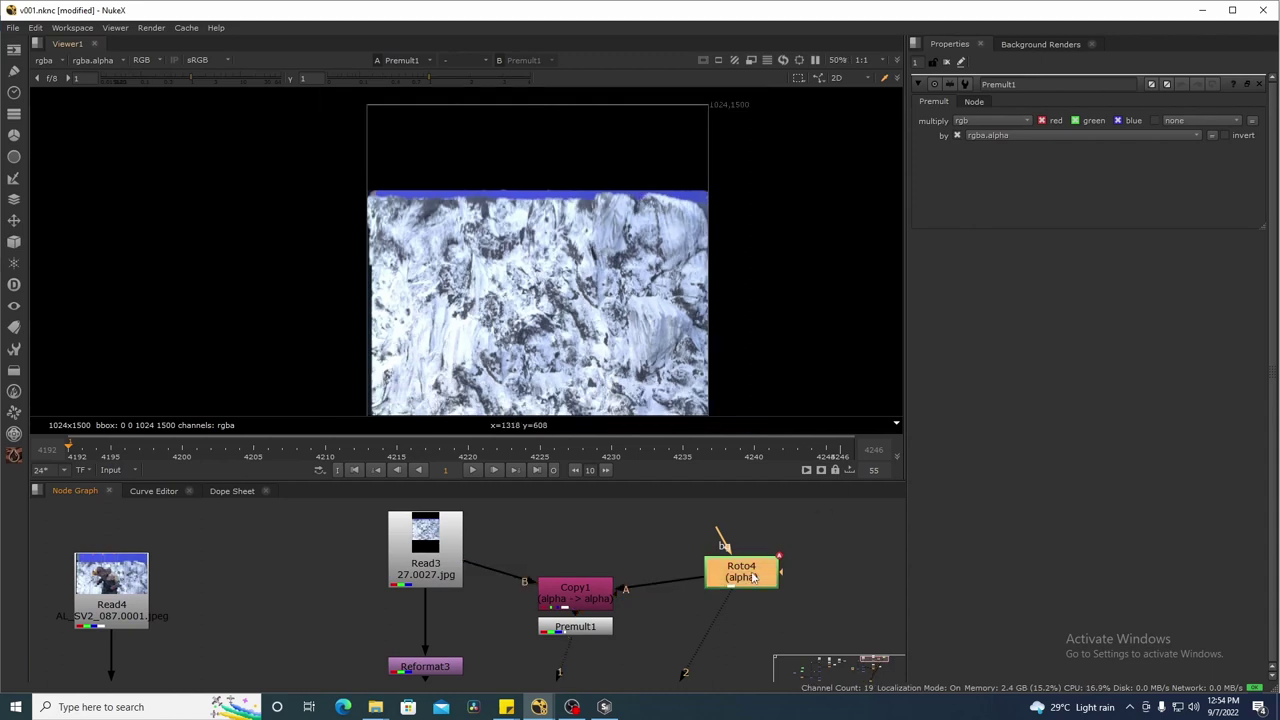
{"action": "left_click_drag", "start_coordinate": [604, 350], "coordinate": [618, 320]}
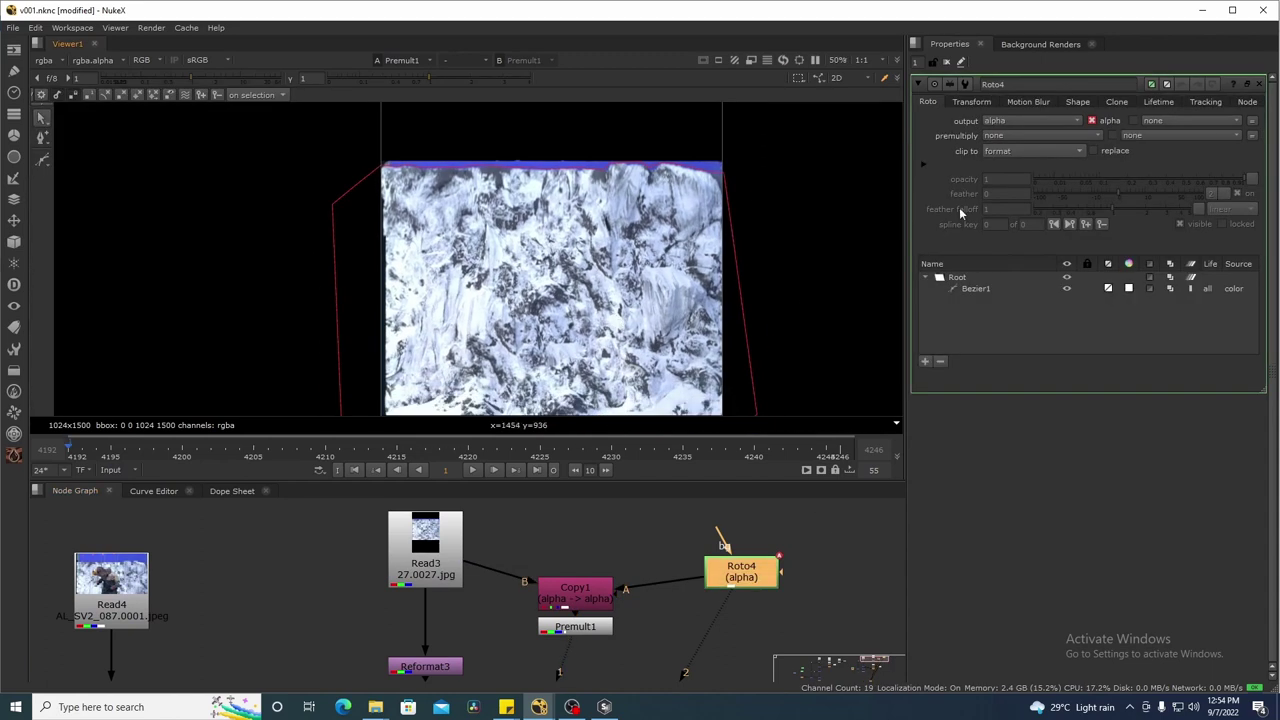
{"action": "left_click", "coordinate": [1032, 154]}
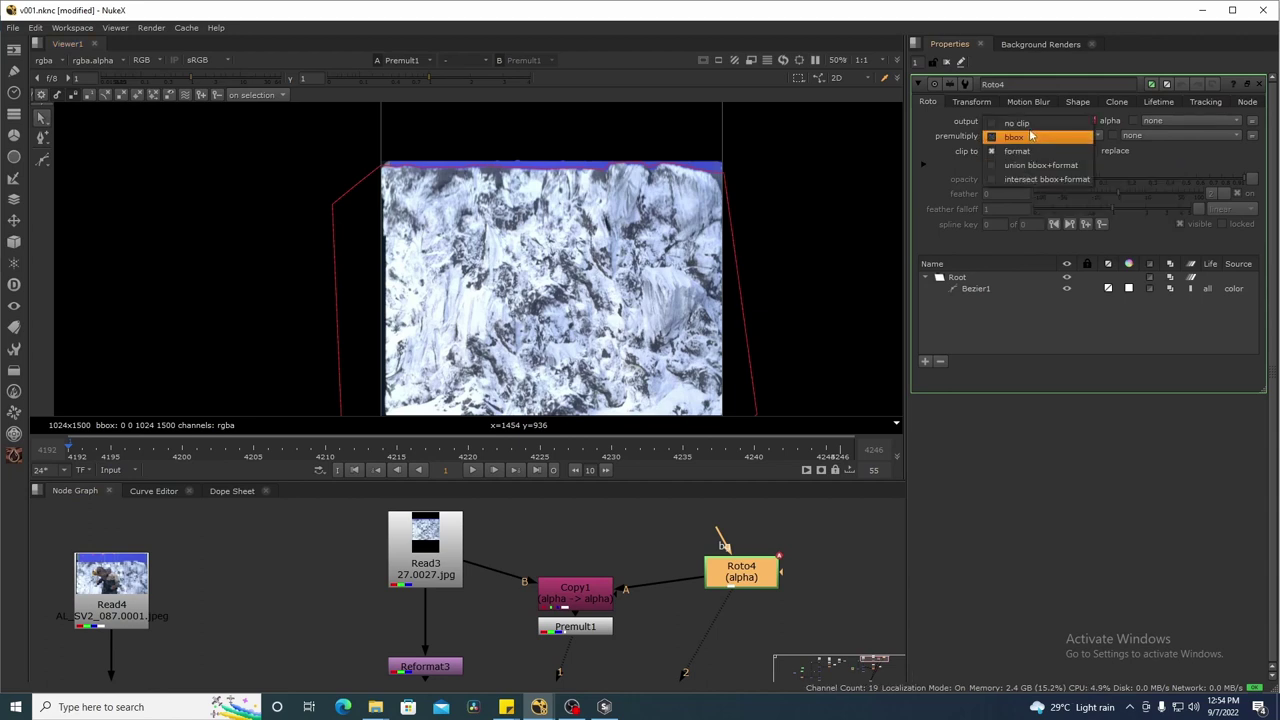
{"action": "left_click", "coordinate": [1028, 131]}
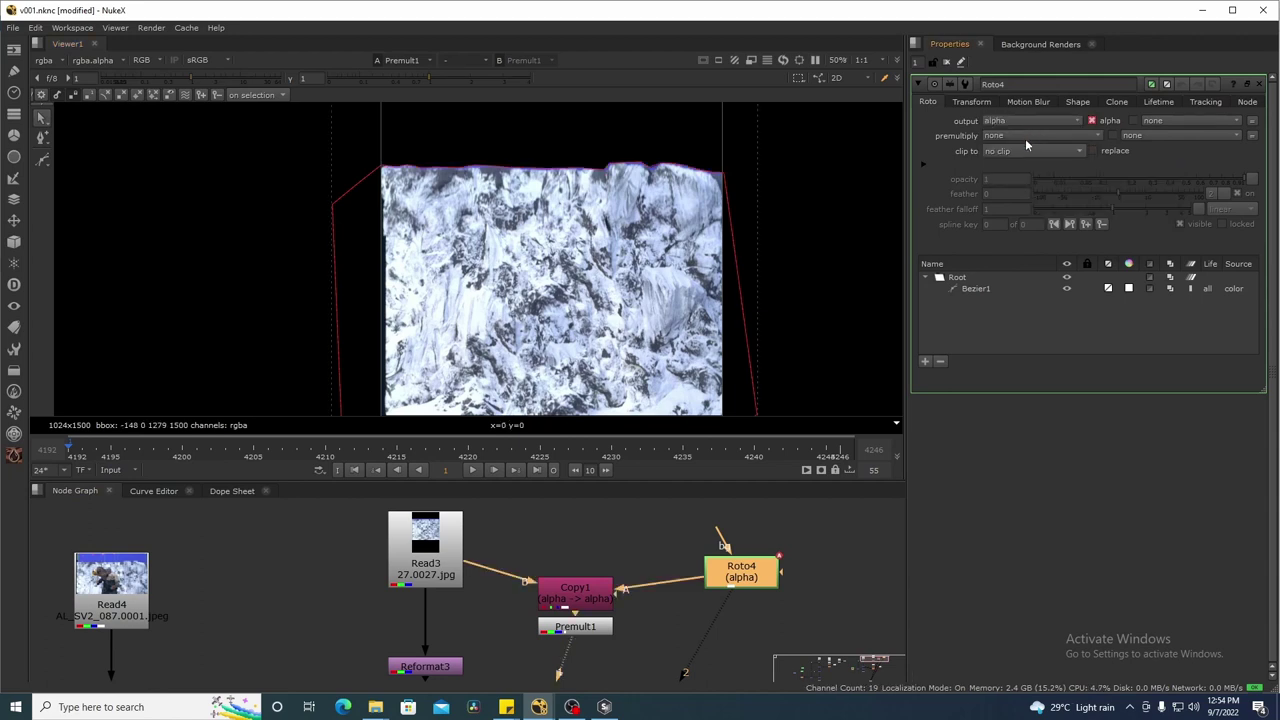
{"action": "left_click", "coordinate": [947, 63]}
- Feed Premult1 into Reformat3 and line up Read3, Copy1 and Premult1 above Reformat3, with Roto4 beside them
{"action": "left_click_drag", "start_coordinate": [473, 635], "coordinate": [527, 617]}
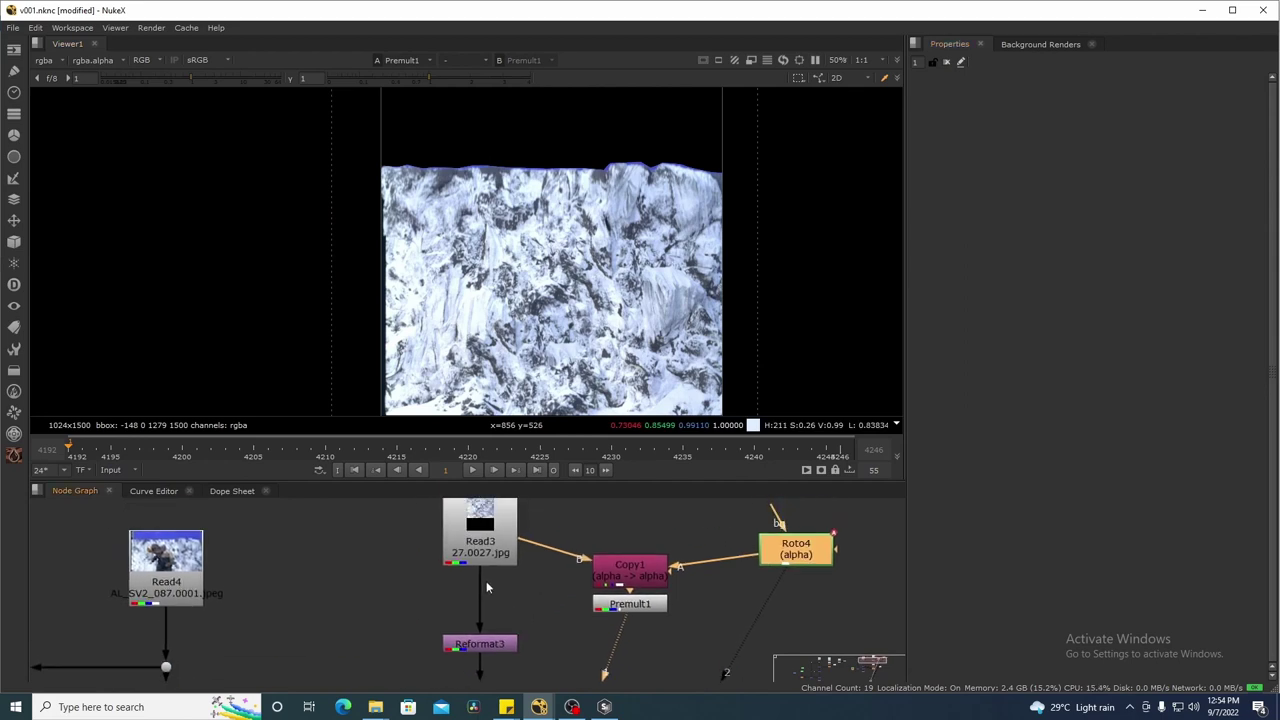
{"action": "left_click_drag", "start_coordinate": [480, 528], "coordinate": [630, 515]}
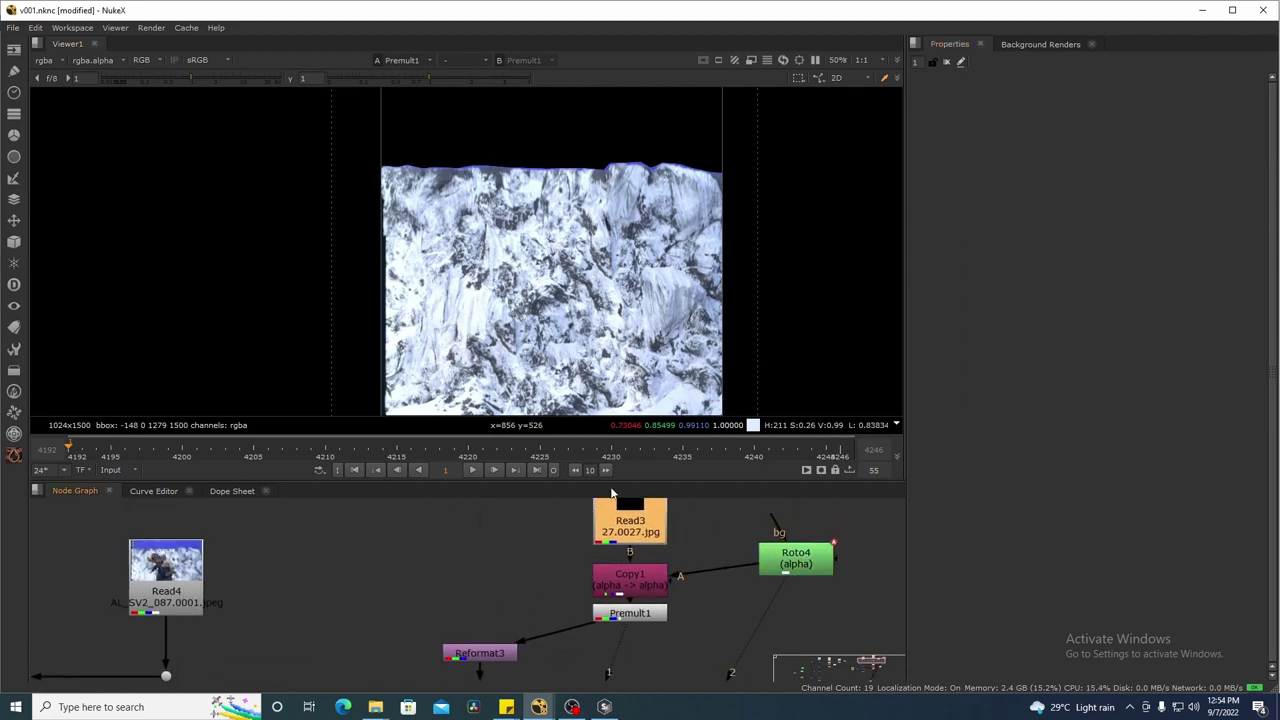
{"action": "key", "text": "space"}
{"action": "left_click_drag", "start_coordinate": [705, 578], "coordinate": [644, 537]}
{"action": "left_click_drag", "start_coordinate": [464, 402], "coordinate": [823, 600]}
{"action": "left_click_drag", "start_coordinate": [596, 584], "coordinate": [443, 590]}
{"action": "left_click", "coordinate": [610, 546]}
{"action": "left_click_drag", "start_coordinate": [580, 533], "coordinate": [577, 576]}
{"action": "left_click_drag", "start_coordinate": [414, 482], "coordinate": [733, 321]}
{"action": "scroll", "coordinate": [415, 493], "scroll_direction": "down", "scroll_amount": 3}
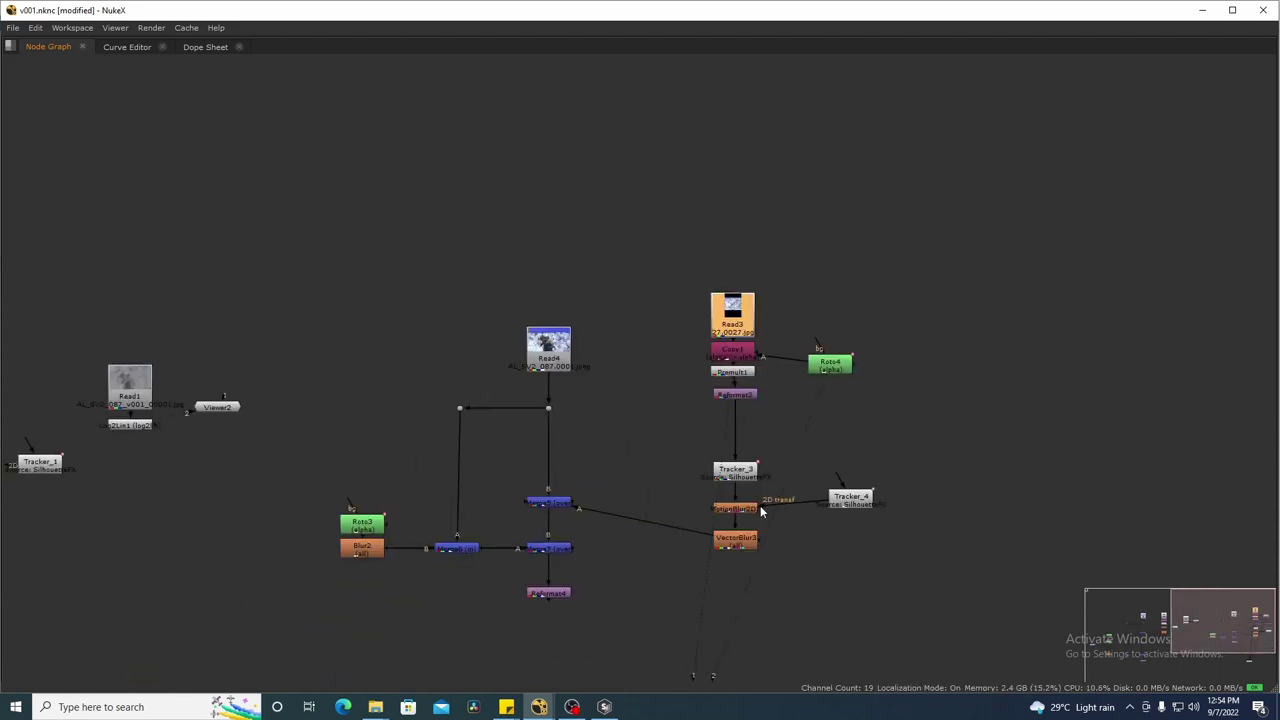
- Display the Reformat4 output in viewer input 1 and enlarge the viewer above the node graph
{"action": "left_click_drag", "start_coordinate": [614, 474], "coordinate": [697, 523]}
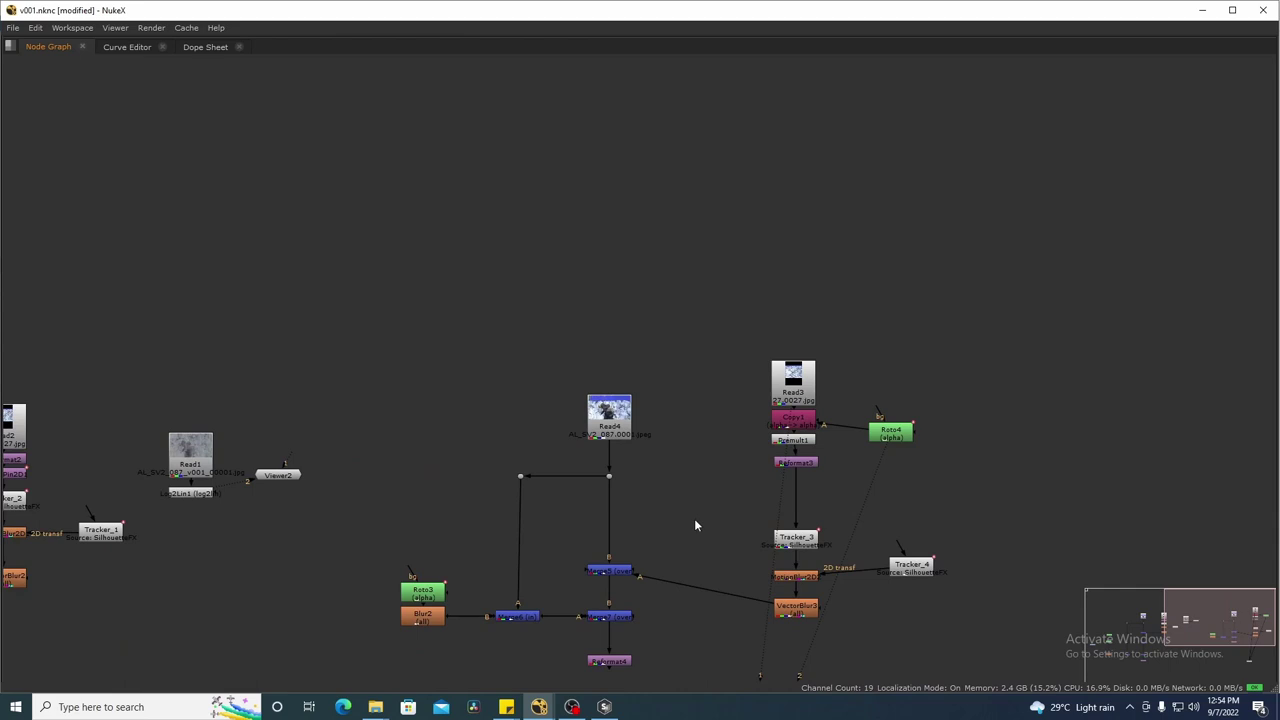
{"action": "scroll", "coordinate": [719, 550], "scroll_direction": "down", "scroll_amount": 2}
{"action": "key", "text": "space"}
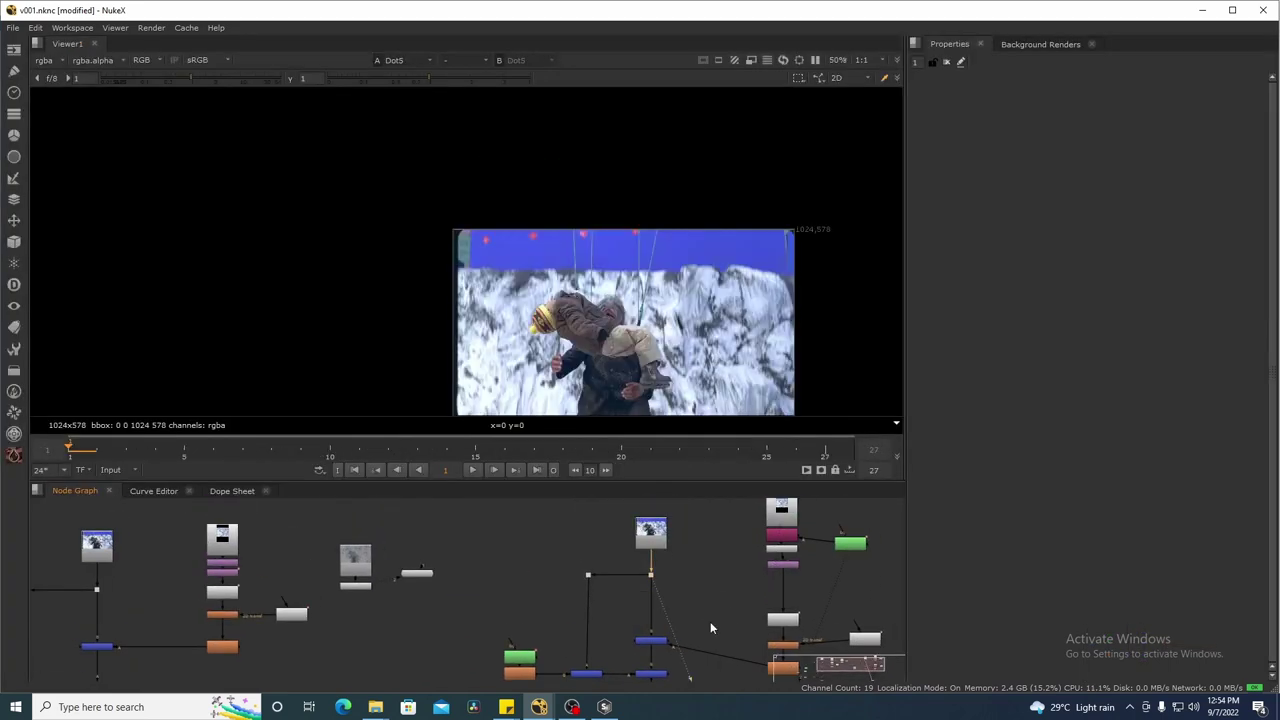
{"action": "left_click_drag", "start_coordinate": [677, 621], "coordinate": [583, 644]}
{"action": "key", "text": "1"}
{"action": "left_click", "coordinate": [583, 642]}
{"action": "left_click_drag", "start_coordinate": [710, 297], "coordinate": [610, 263]}
{"action": "left_click_drag", "start_coordinate": [510, 489], "coordinate": [484, 554]}
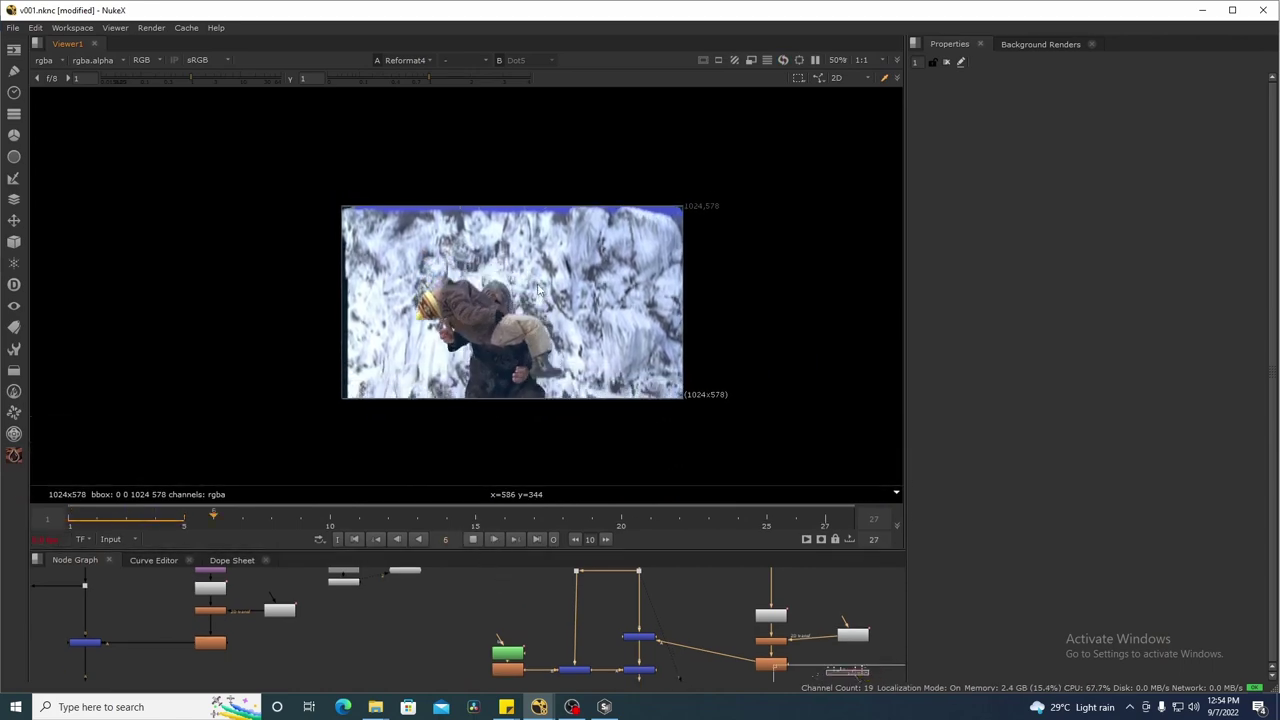
- Play the composite, stop at frame 25 and inspect the green strap and wall around the actor's shoulder up close
{"action": "scroll", "coordinate": [537, 285], "scroll_direction": "up", "scroll_amount": 3}
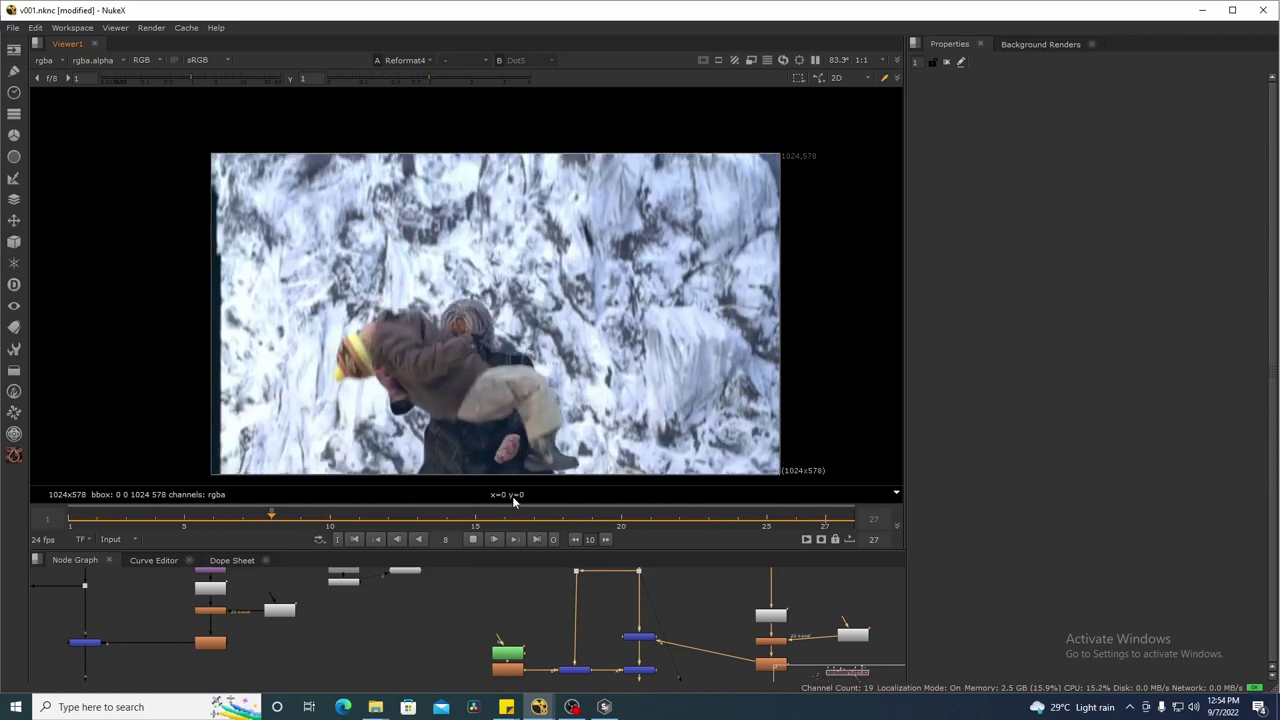
{"action": "left_click", "coordinate": [473, 539]}
{"action": "scroll", "coordinate": [560, 370], "scroll_direction": "up", "scroll_amount": 2}
{"action": "scroll", "coordinate": [560, 370], "scroll_direction": "up", "scroll_amount": 6}
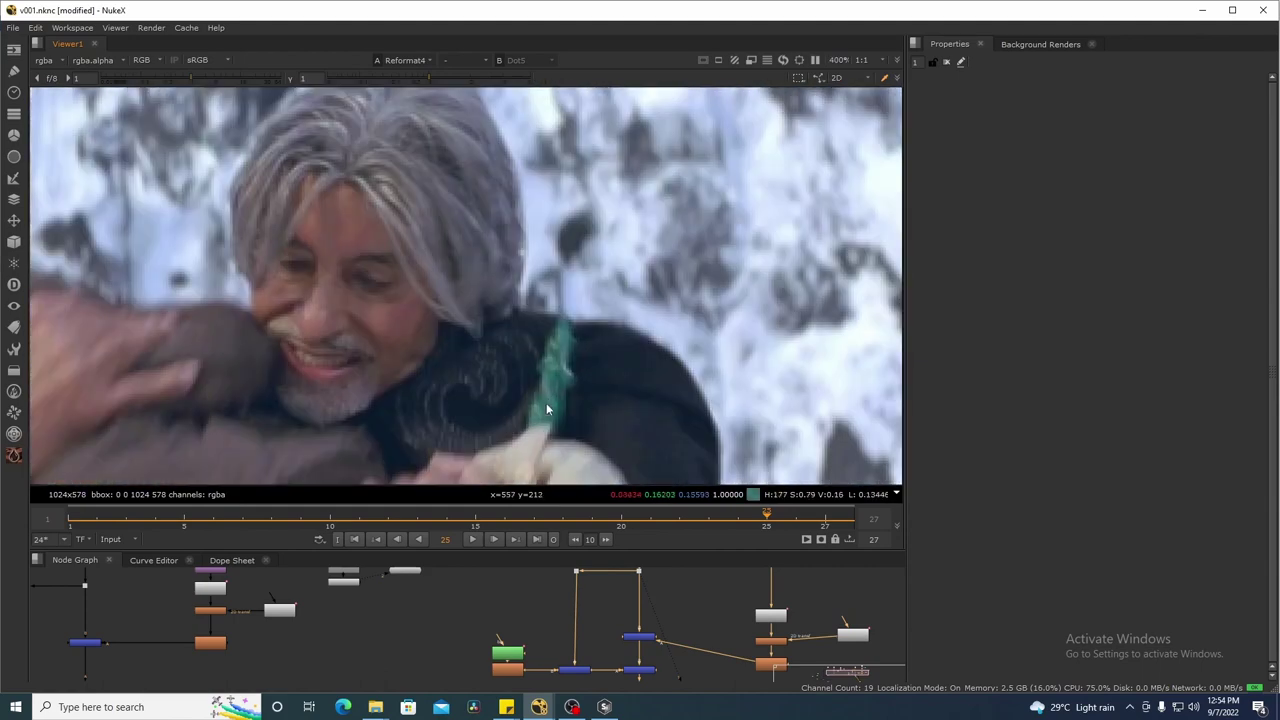
{"action": "left_click_drag", "start_coordinate": [596, 425], "coordinate": [596, 429]}
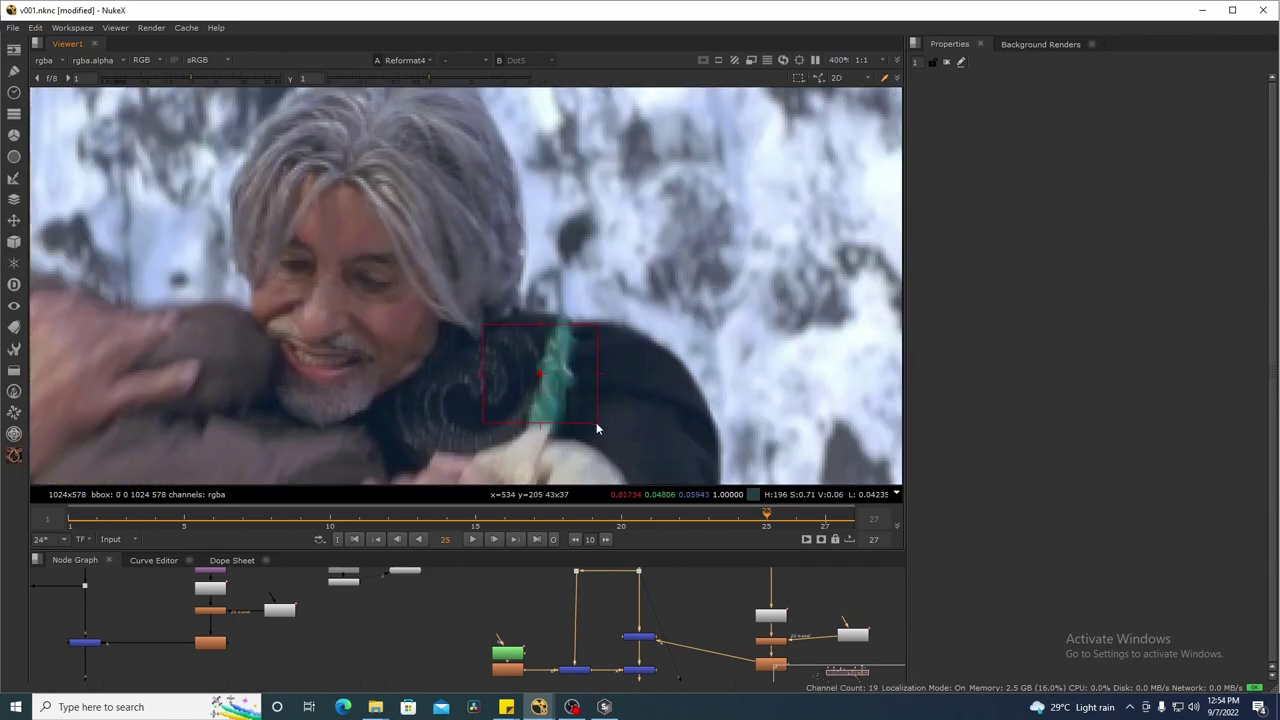
{"action": "scroll", "coordinate": [597, 328], "scroll_direction": "down", "scroll_amount": 4}
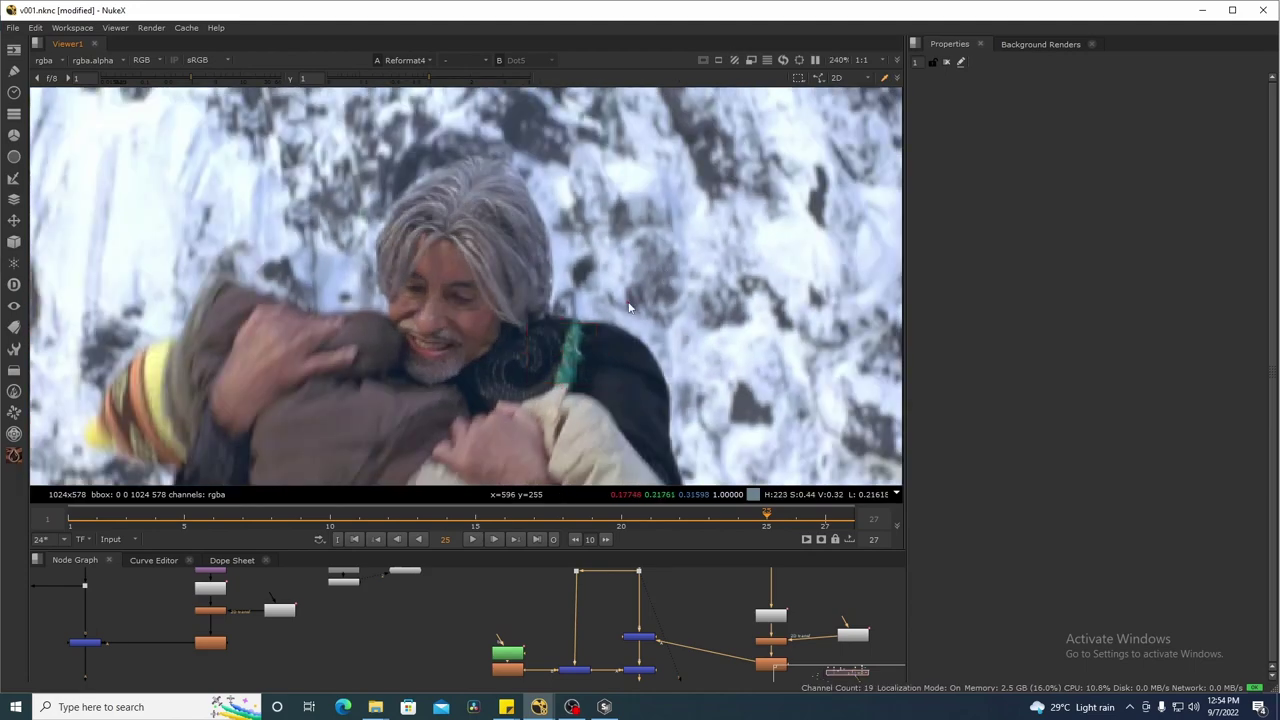
{"action": "scroll", "coordinate": [610, 325], "scroll_direction": "down", "scroll_amount": 2}
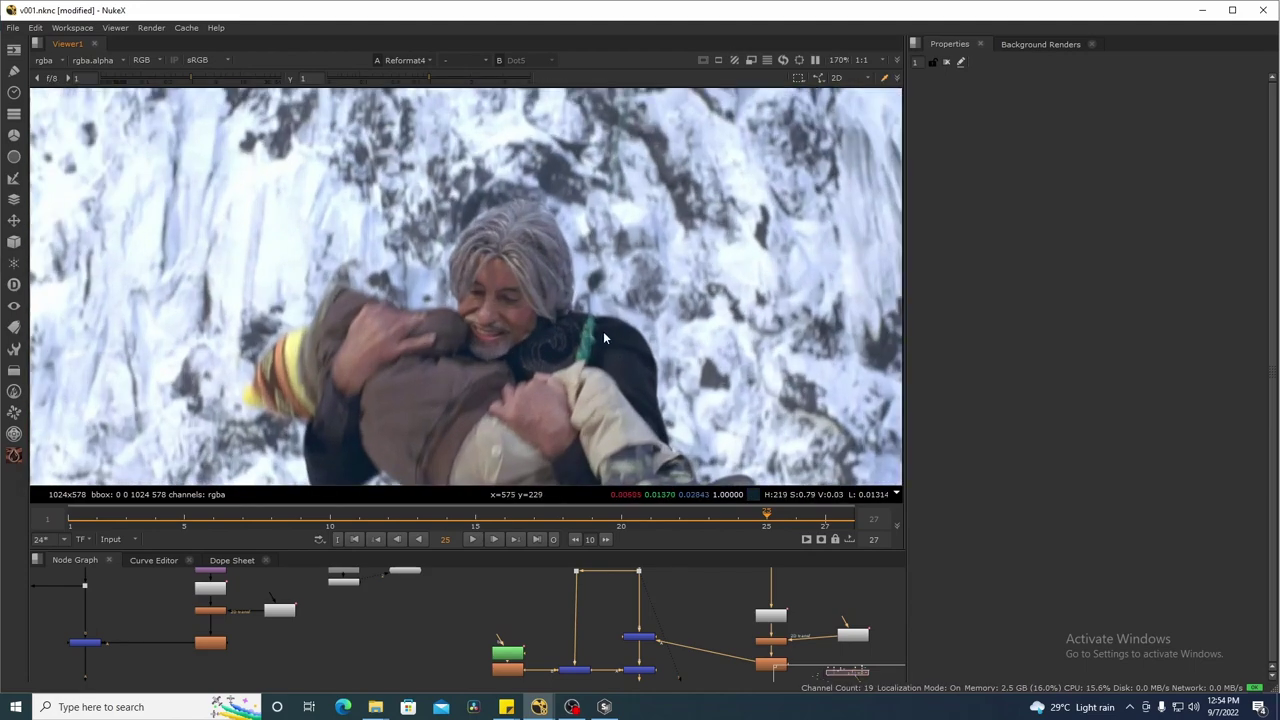
{"action": "left_click_drag", "start_coordinate": [605, 321], "coordinate": [557, 371]}
{"action": "scroll", "coordinate": [549, 377], "scroll_direction": "down", "scroll_amount": 2}
- At frame 5, compare the composite with the original plate across the whole wall by switching between viewer inputs 1 and 2
{"action": "left_click_drag", "start_coordinate": [770, 516], "coordinate": [186, 520]}
{"action": "left_click_drag", "start_coordinate": [607, 377], "coordinate": [586, 339]}
{"action": "key", "text": "1"}
{"action": "key", "text": "2"}
{"action": "key", "text": "1"}
{"action": "key", "text": "2"}
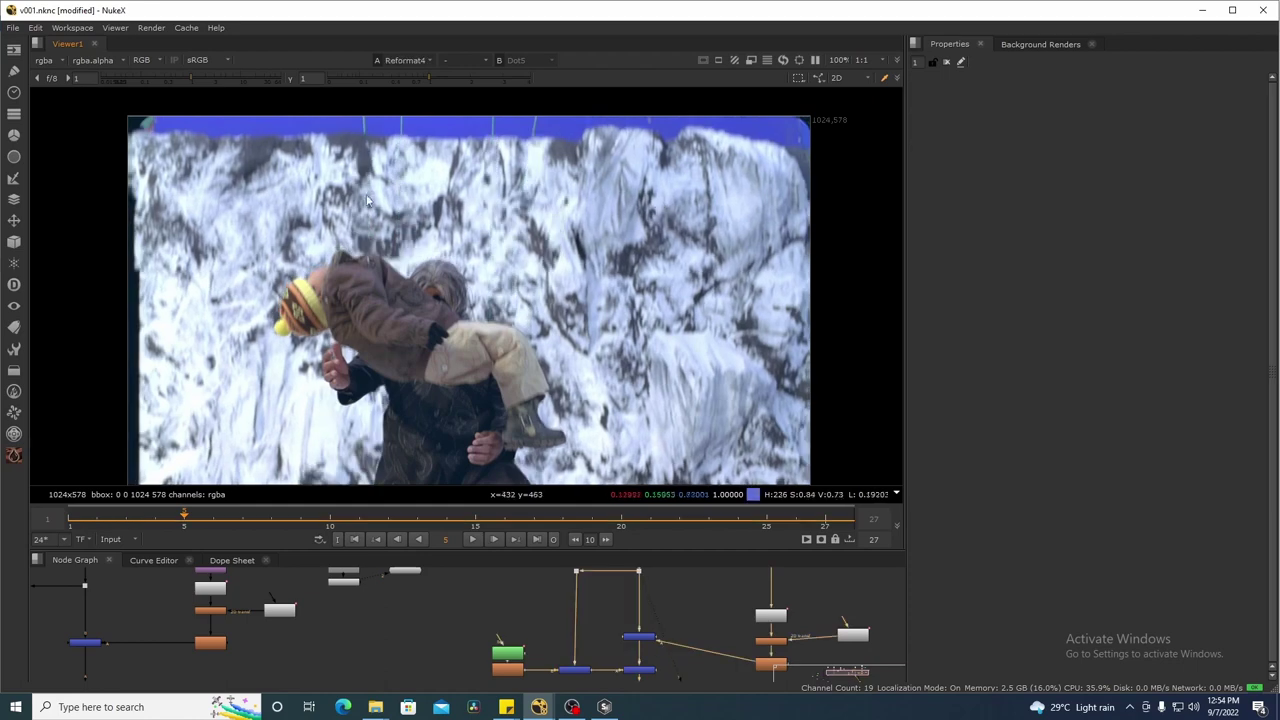
{"action": "scroll", "coordinate": [497, 207], "scroll_direction": "up", "scroll_amount": 1}
{"action": "scroll", "coordinate": [255, 197], "scroll_direction": "down", "scroll_amount": 2}
{"action": "left_click_drag", "start_coordinate": [178, 166], "coordinate": [556, 299]}
{"action": "key", "text": "1"}
{"action": "key", "text": "2"}
{"action": "key", "text": "1"}
{"action": "key", "text": "2"}
{"action": "key", "text": "1"}
{"action": "key", "text": "1"}
{"action": "left_click_drag", "start_coordinate": [170, 185], "coordinate": [663, 307]}
{"action": "key", "text": "2"}
{"action": "key", "text": "1"}
{"action": "key", "text": "2"}
{"action": "key", "text": "1"}
{"action": "key", "text": "2"}
{"action": "key", "text": "1"}
{"action": "left_click_drag", "start_coordinate": [698, 192], "coordinate": [225, 351]}
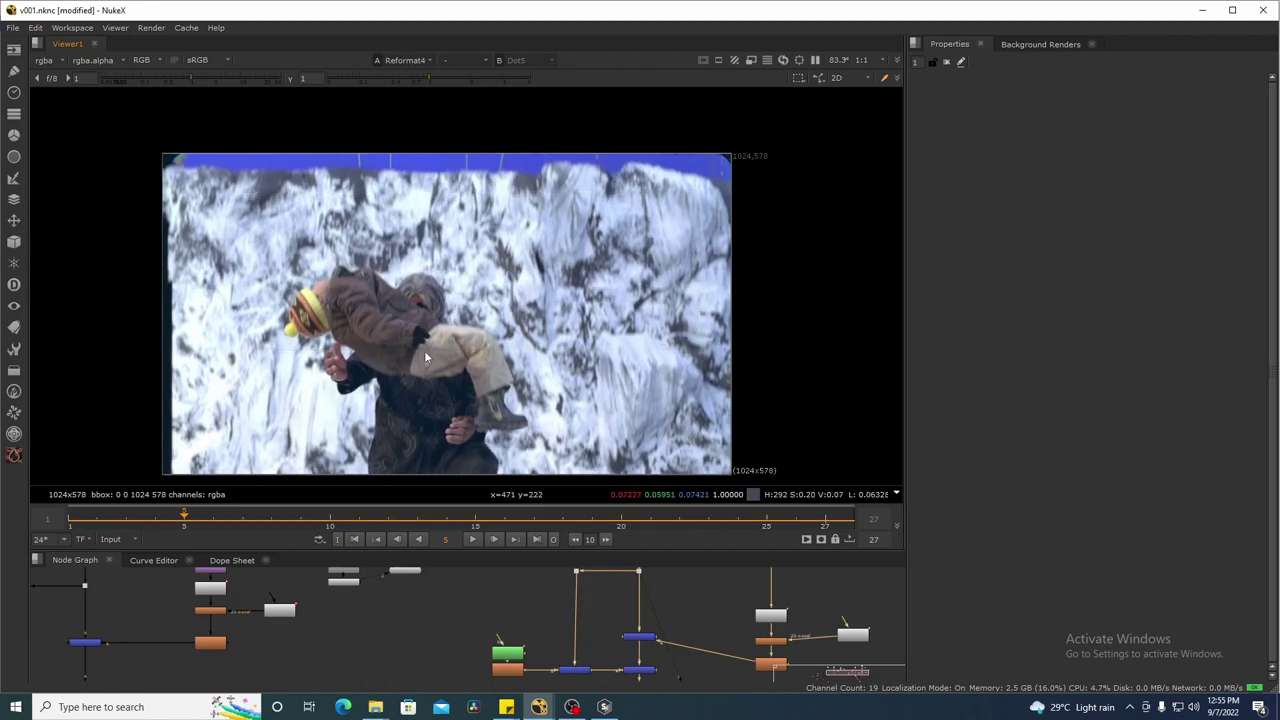
{"action": "left_click_drag", "start_coordinate": [660, 205], "coordinate": [177, 354]}
- Highlight the Read3 patch branch in the node graph and examine the patched wall on frame 5
{"action": "left_click_drag", "start_coordinate": [674, 610], "coordinate": [545, 638]}
{"action": "scroll", "coordinate": [545, 638], "scroll_direction": "down", "scroll_amount": 3}
{"action": "left_click_drag", "start_coordinate": [593, 596], "coordinate": [680, 692]}
{"action": "left_click_drag", "start_coordinate": [604, 657], "coordinate": [627, 642]}
{"action": "scroll", "coordinate": [622, 316], "scroll_direction": "up", "scroll_amount": 3}
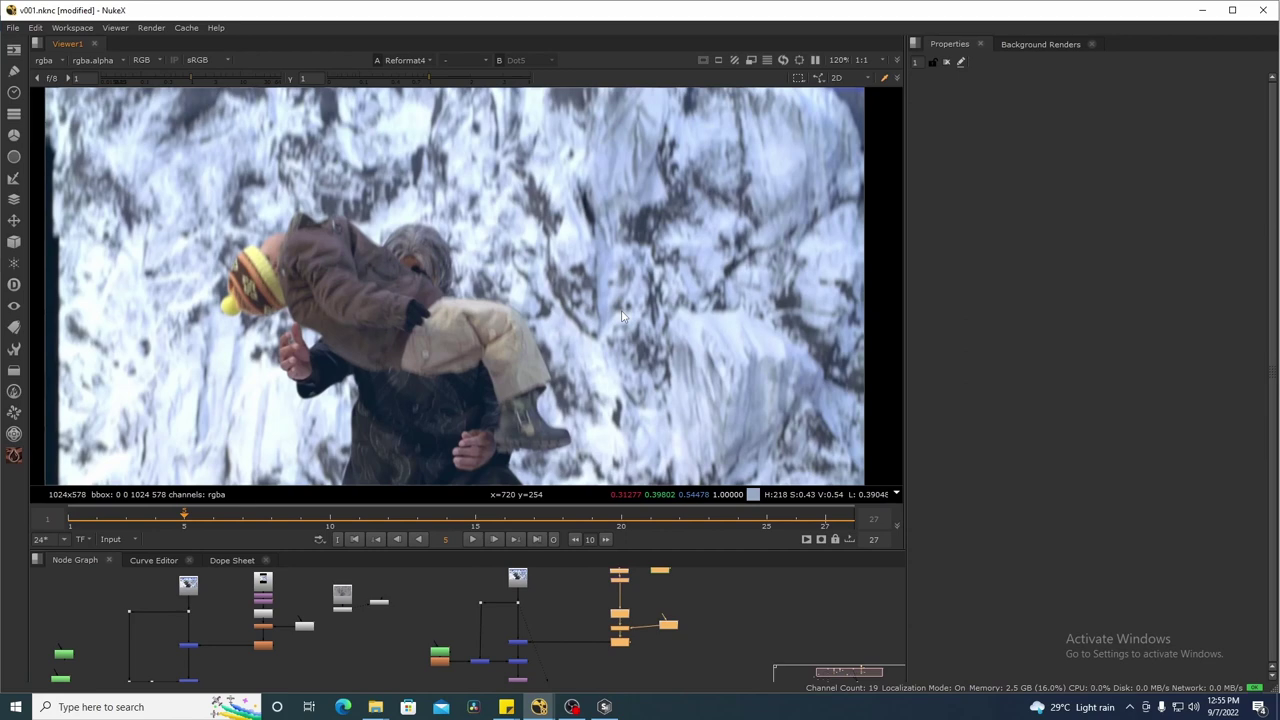
{"action": "scroll", "coordinate": [622, 312], "scroll_direction": "down", "scroll_amount": 2}
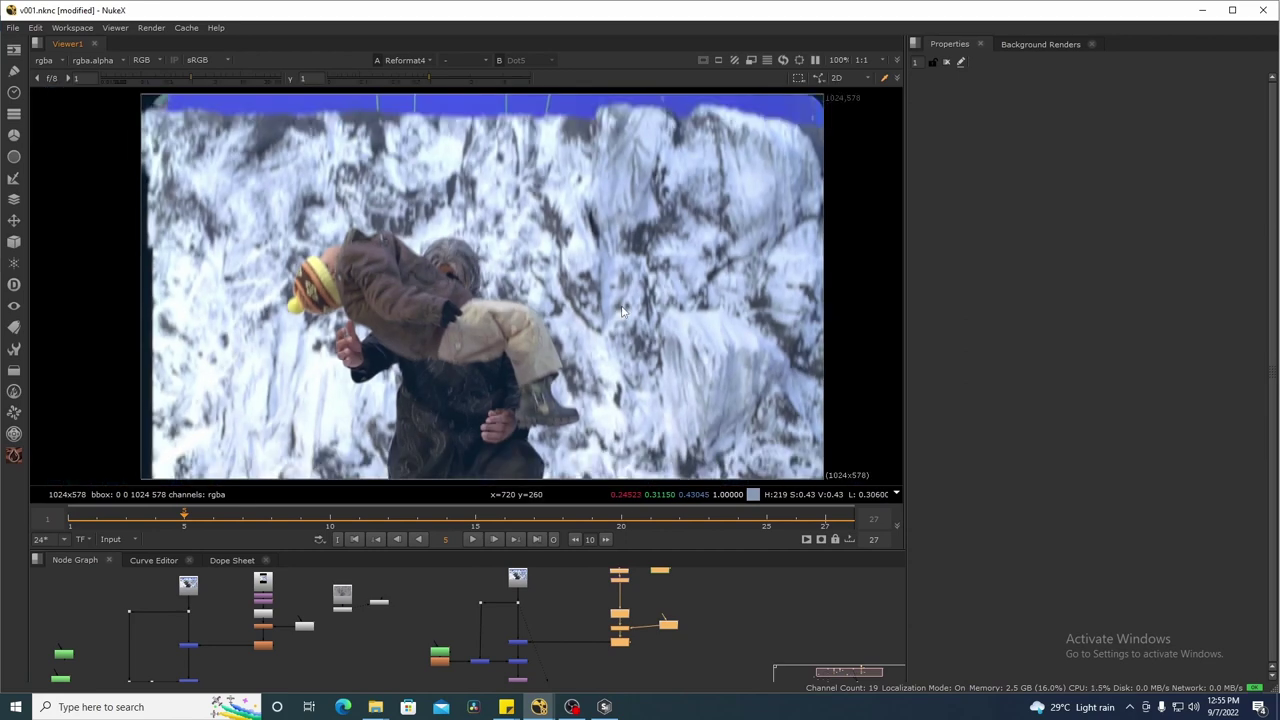
{"action": "scroll", "coordinate": [632, 302], "scroll_direction": "down", "scroll_amount": 1}
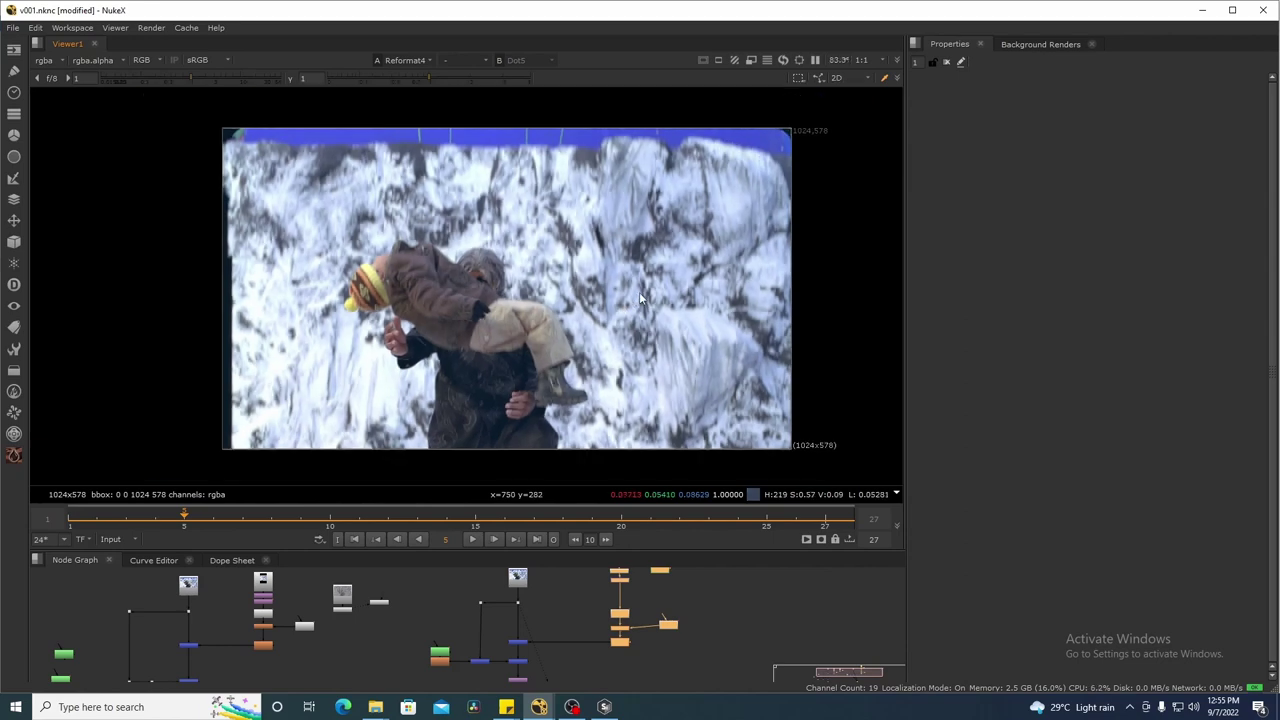
{"action": "scroll", "coordinate": [640, 297], "scroll_direction": "up", "scroll_amount": 1}
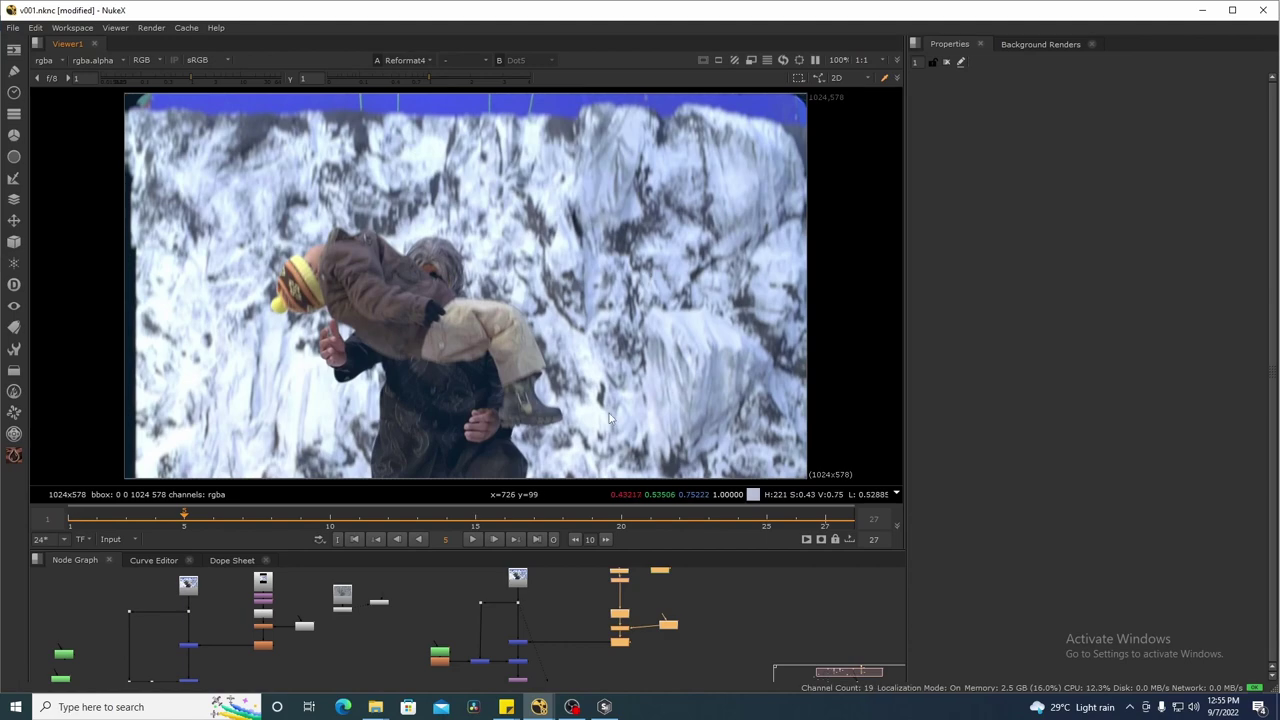
{"action": "left_click_drag", "start_coordinate": [492, 404], "coordinate": [491, 393]}
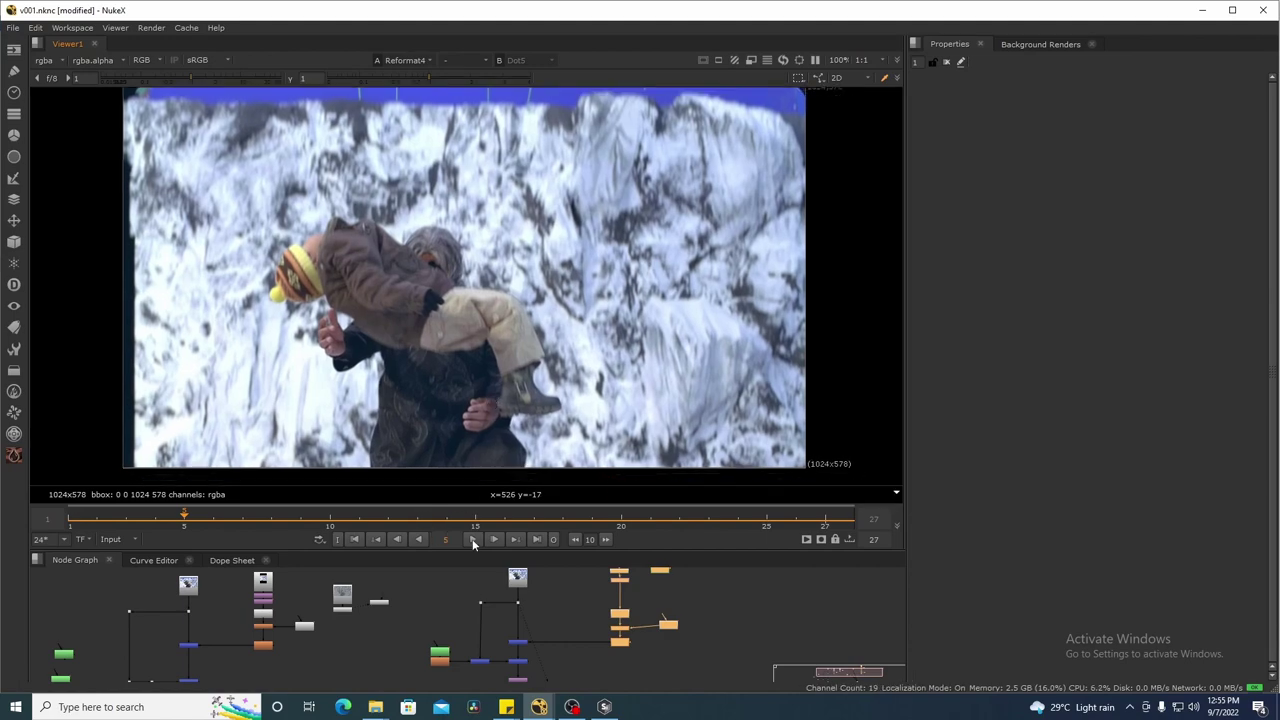
- Play the composite from frame 5 to check the patched wall in motion, stopping at frame 2
{"action": "left_click", "coordinate": [472, 539]}
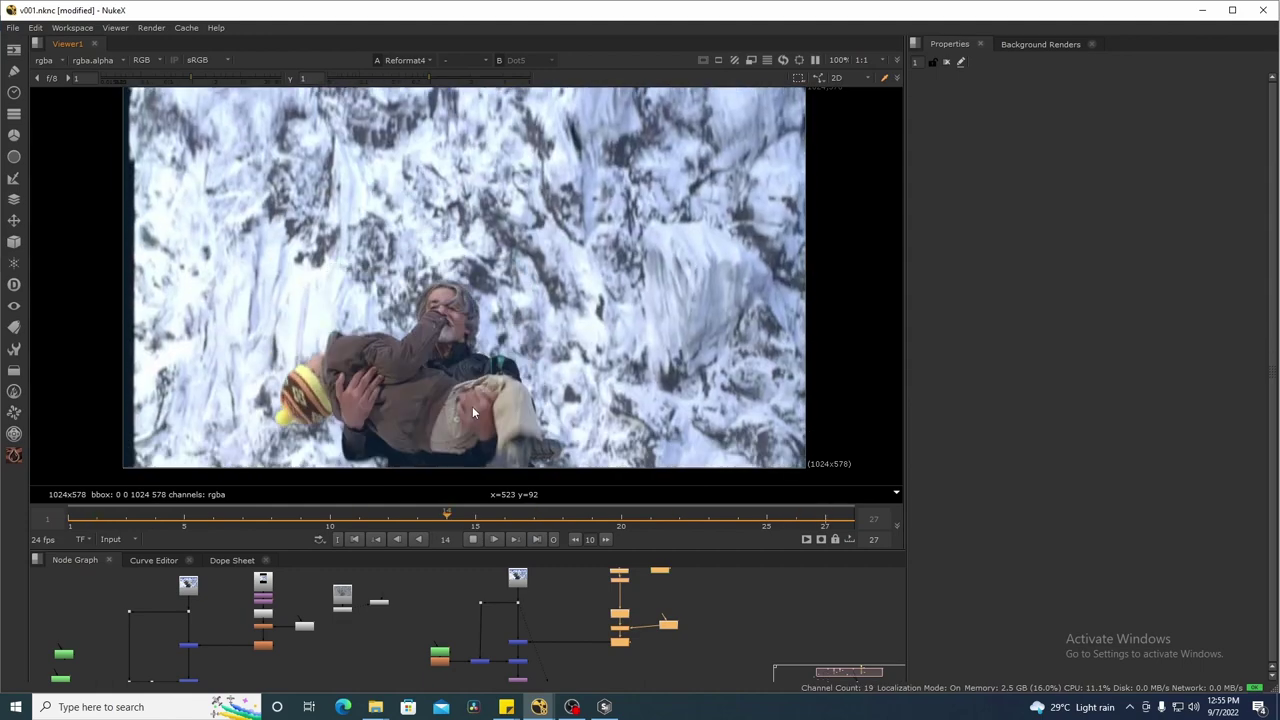
{"action": "left_click", "coordinate": [473, 539]}
{"action": "left_click_drag", "start_coordinate": [555, 239], "coordinate": [565, 245]}
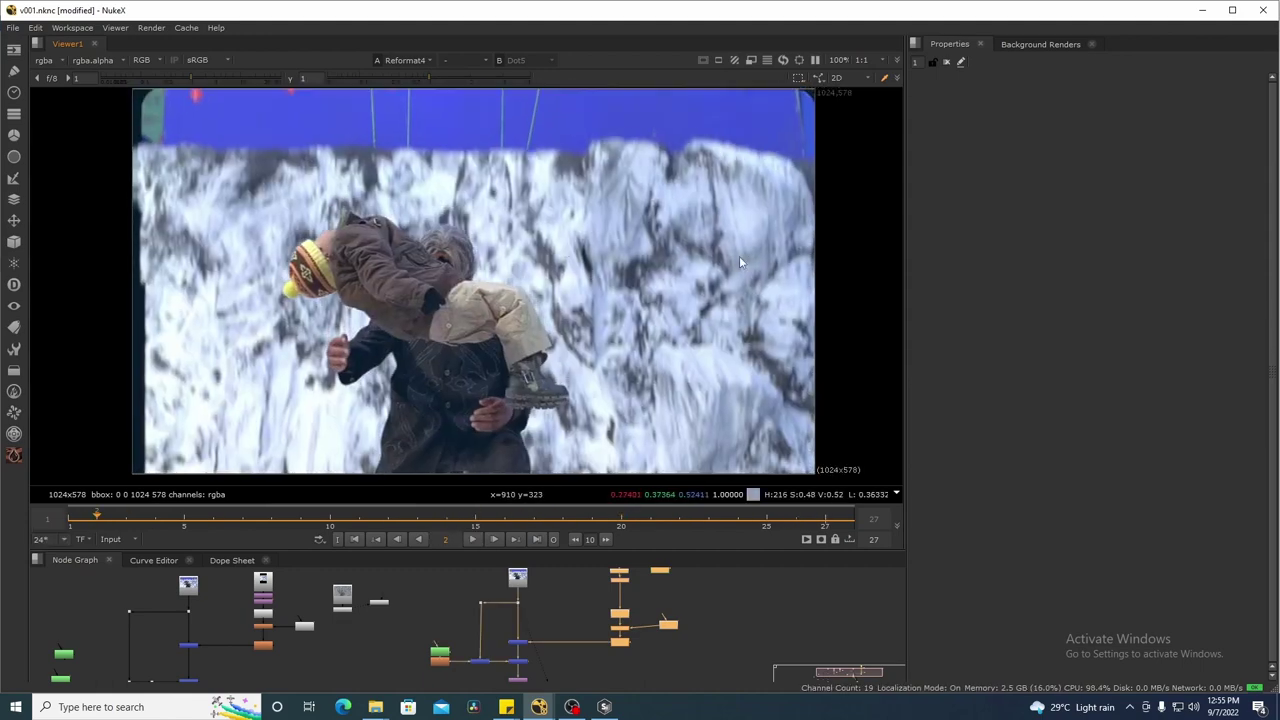
- Review the finished node tree in the full-size node graph and return to the composite at frame 2
{"action": "left_click_drag", "start_coordinate": [602, 315], "coordinate": [507, 345]}
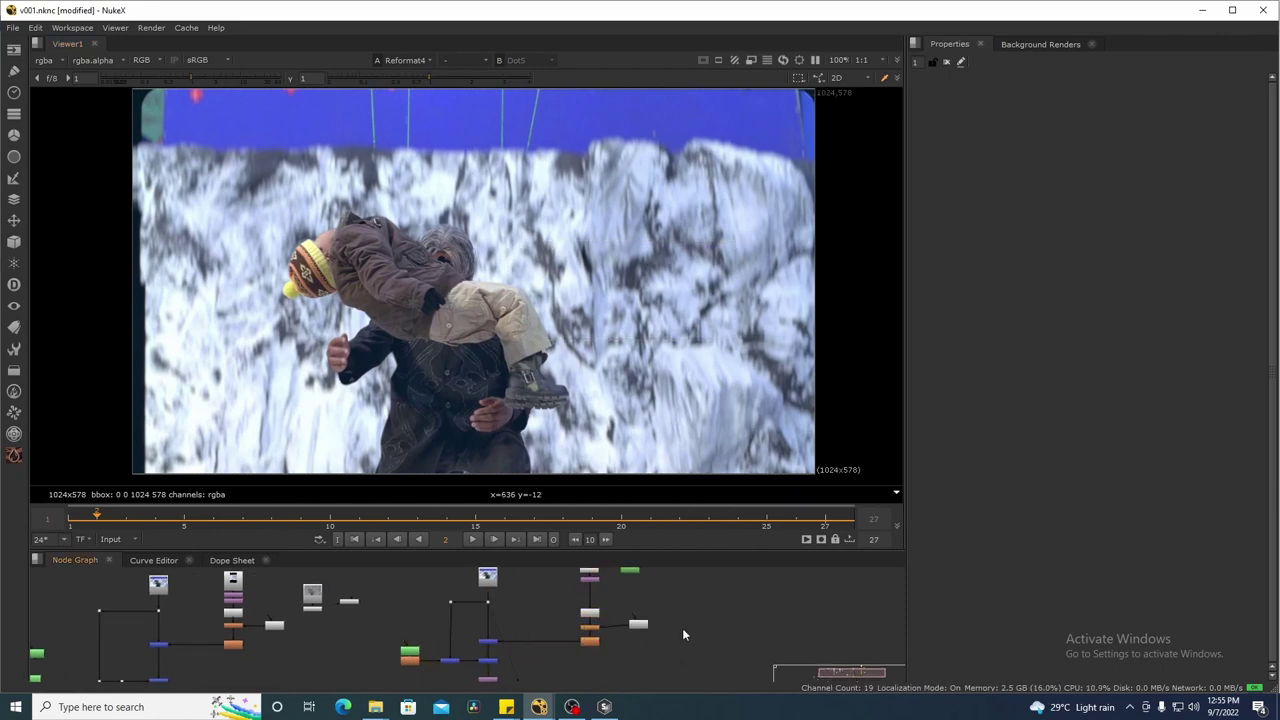
{"action": "key", "text": "space"}
{"action": "scroll", "coordinate": [459, 471], "scroll_direction": "up", "scroll_amount": 3}
{"action": "left_click_drag", "start_coordinate": [837, 203], "coordinate": [55, 621]}
{"action": "left_click", "coordinate": [585, 527]}
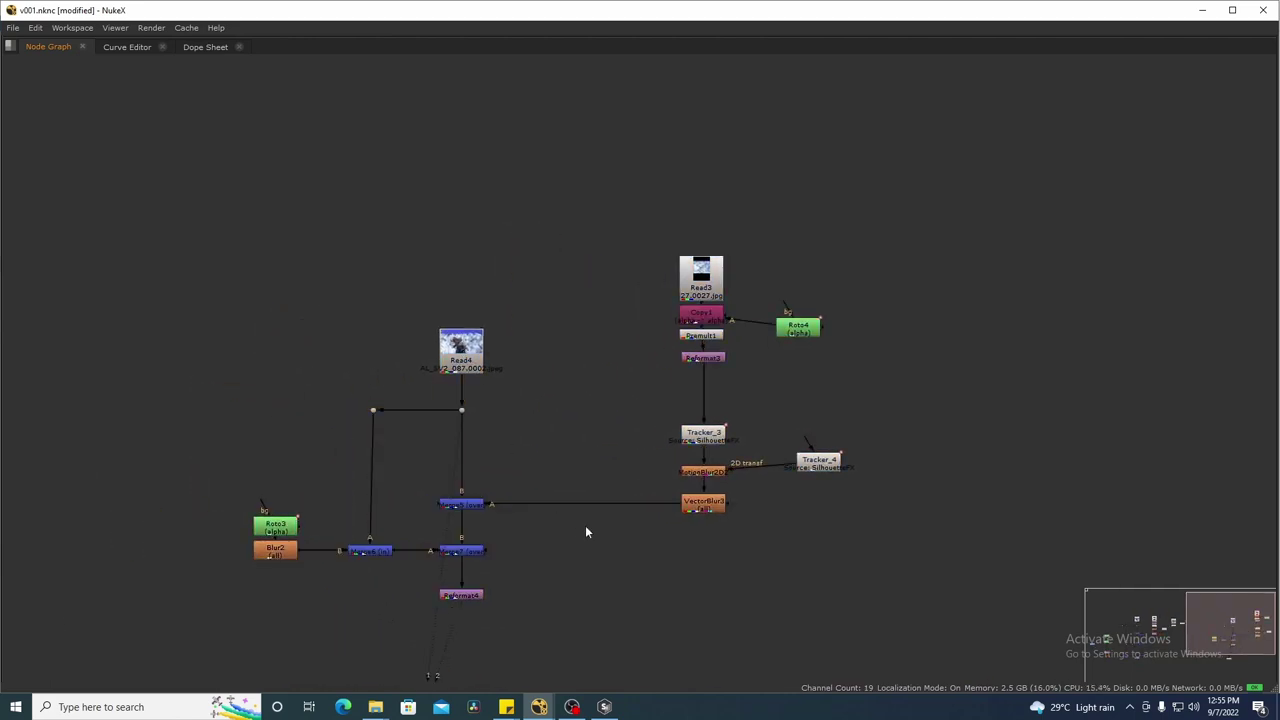
{"action": "key", "text": "space"}
{"action": "scroll", "coordinate": [493, 257], "scroll_direction": "down", "scroll_amount": 2}
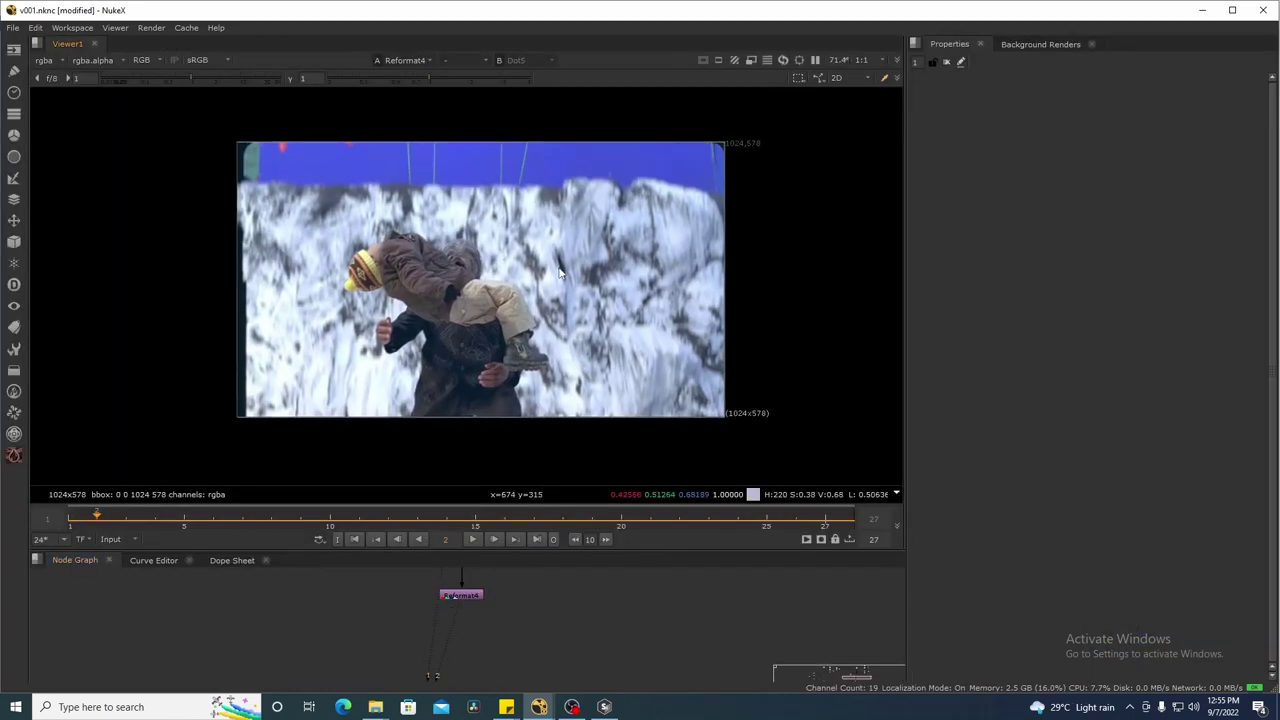
{"action": "key", "text": "l"}
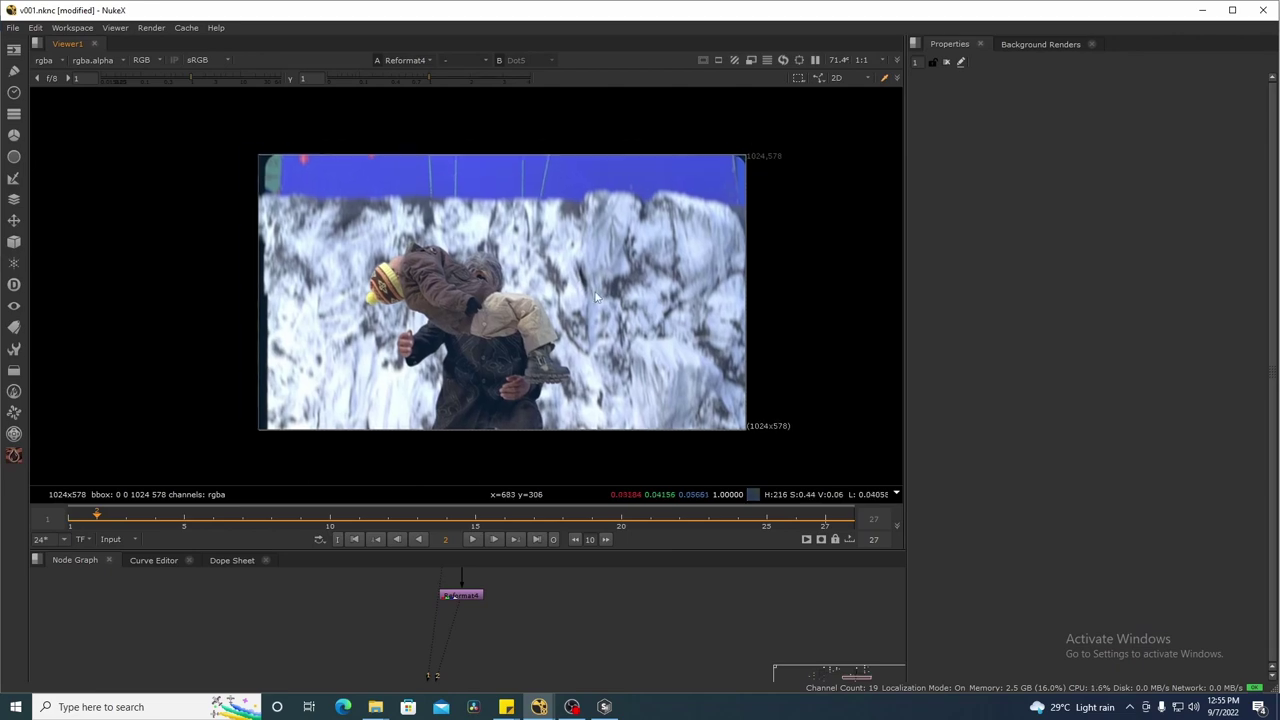